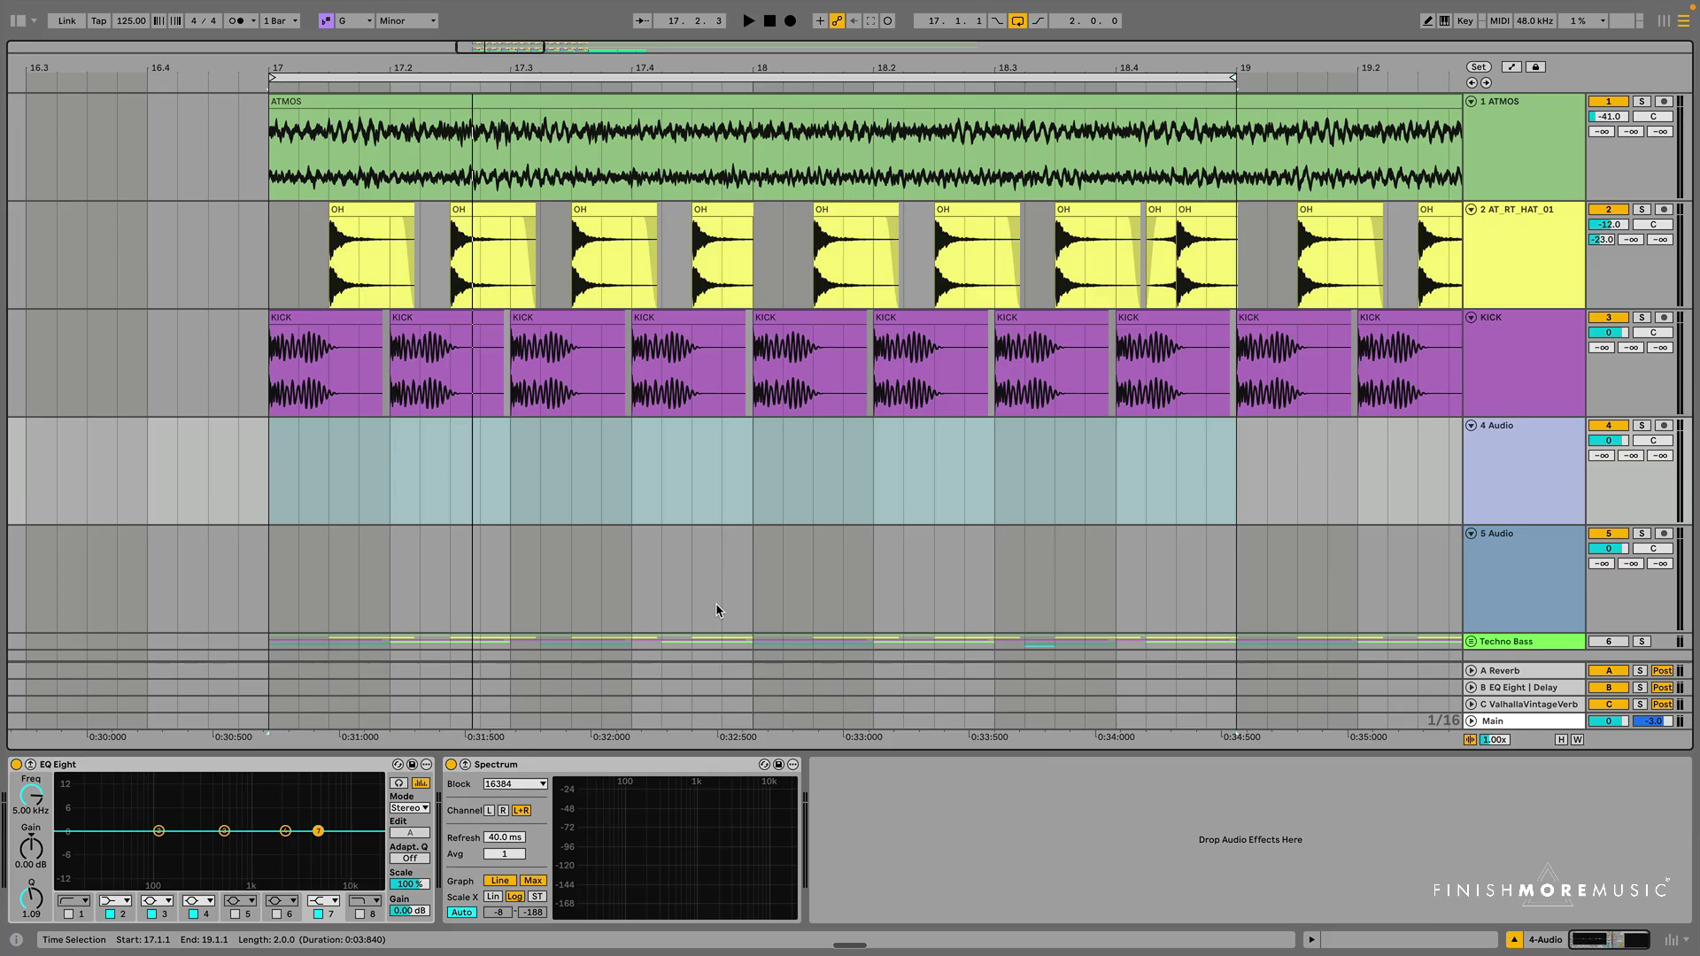
Play the groove from bar 17 and stop it.
left_click(270, 499)
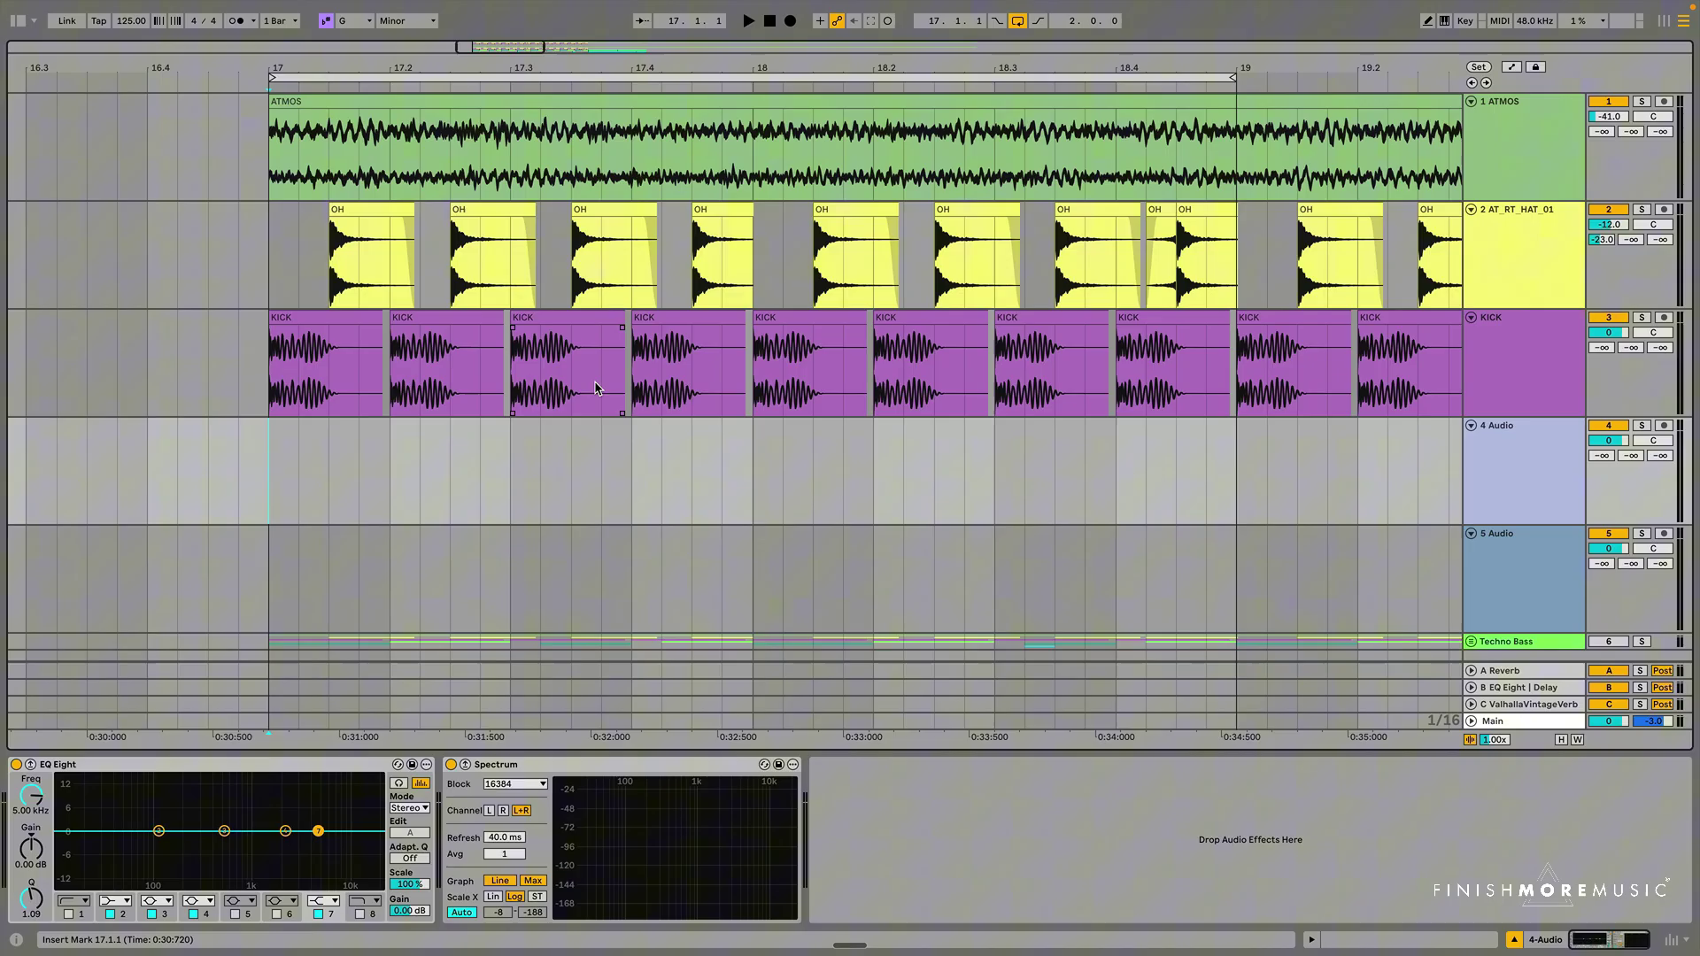
key("space")
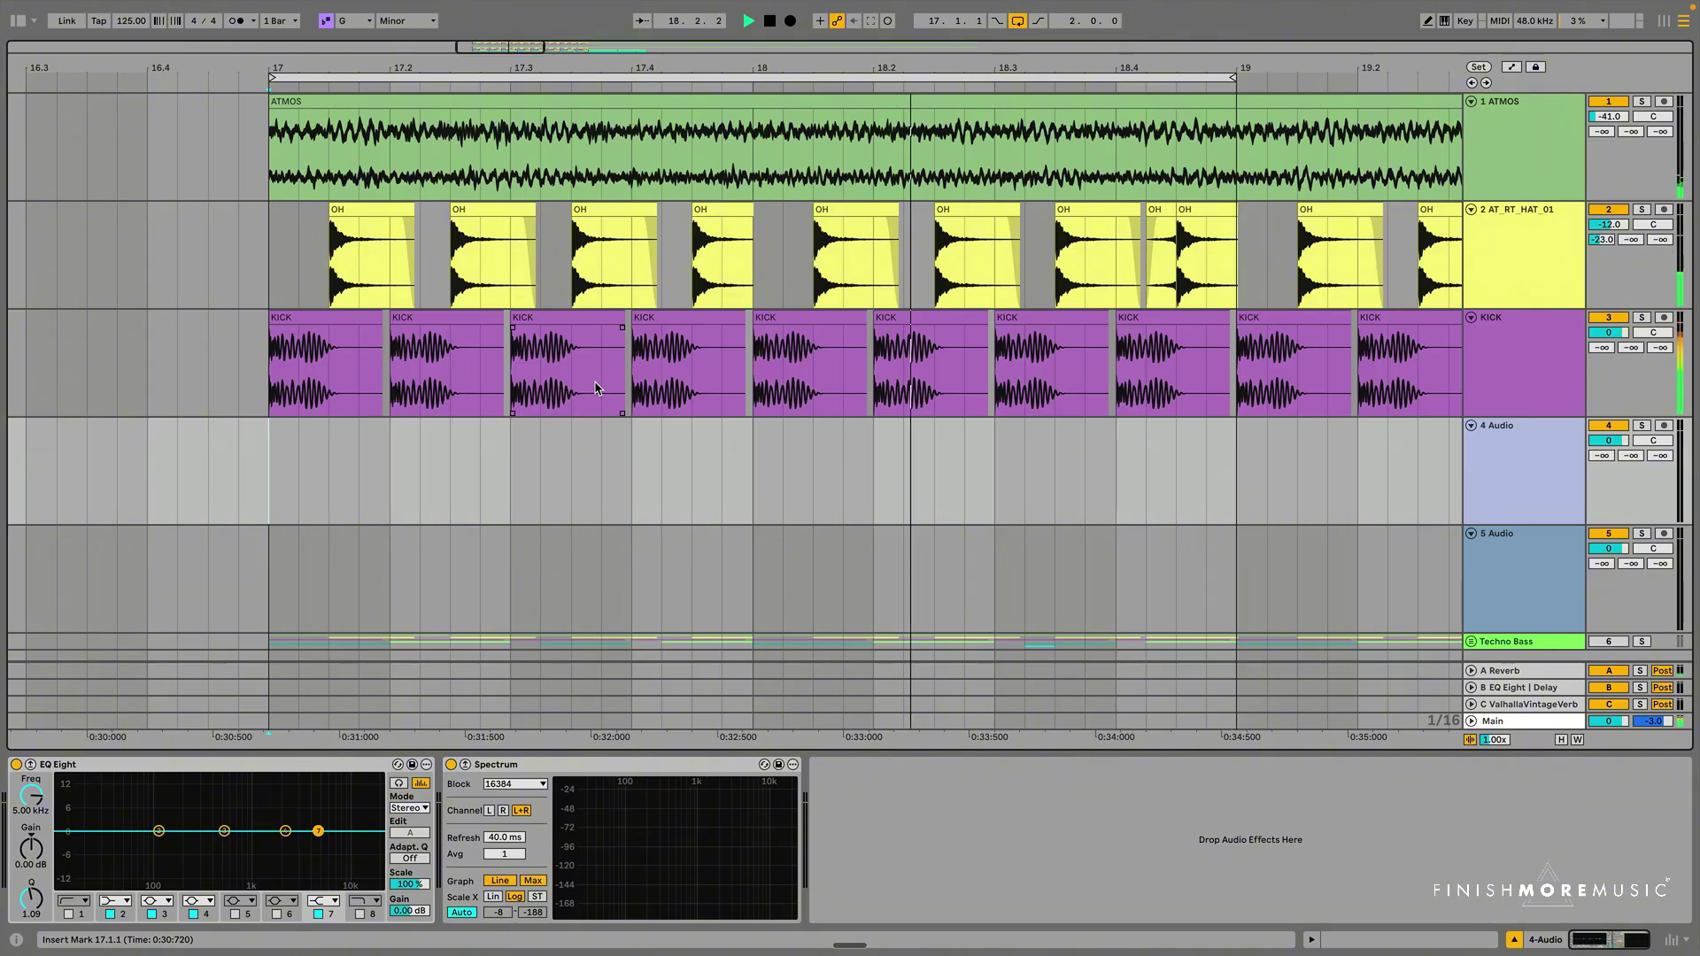
key("space")
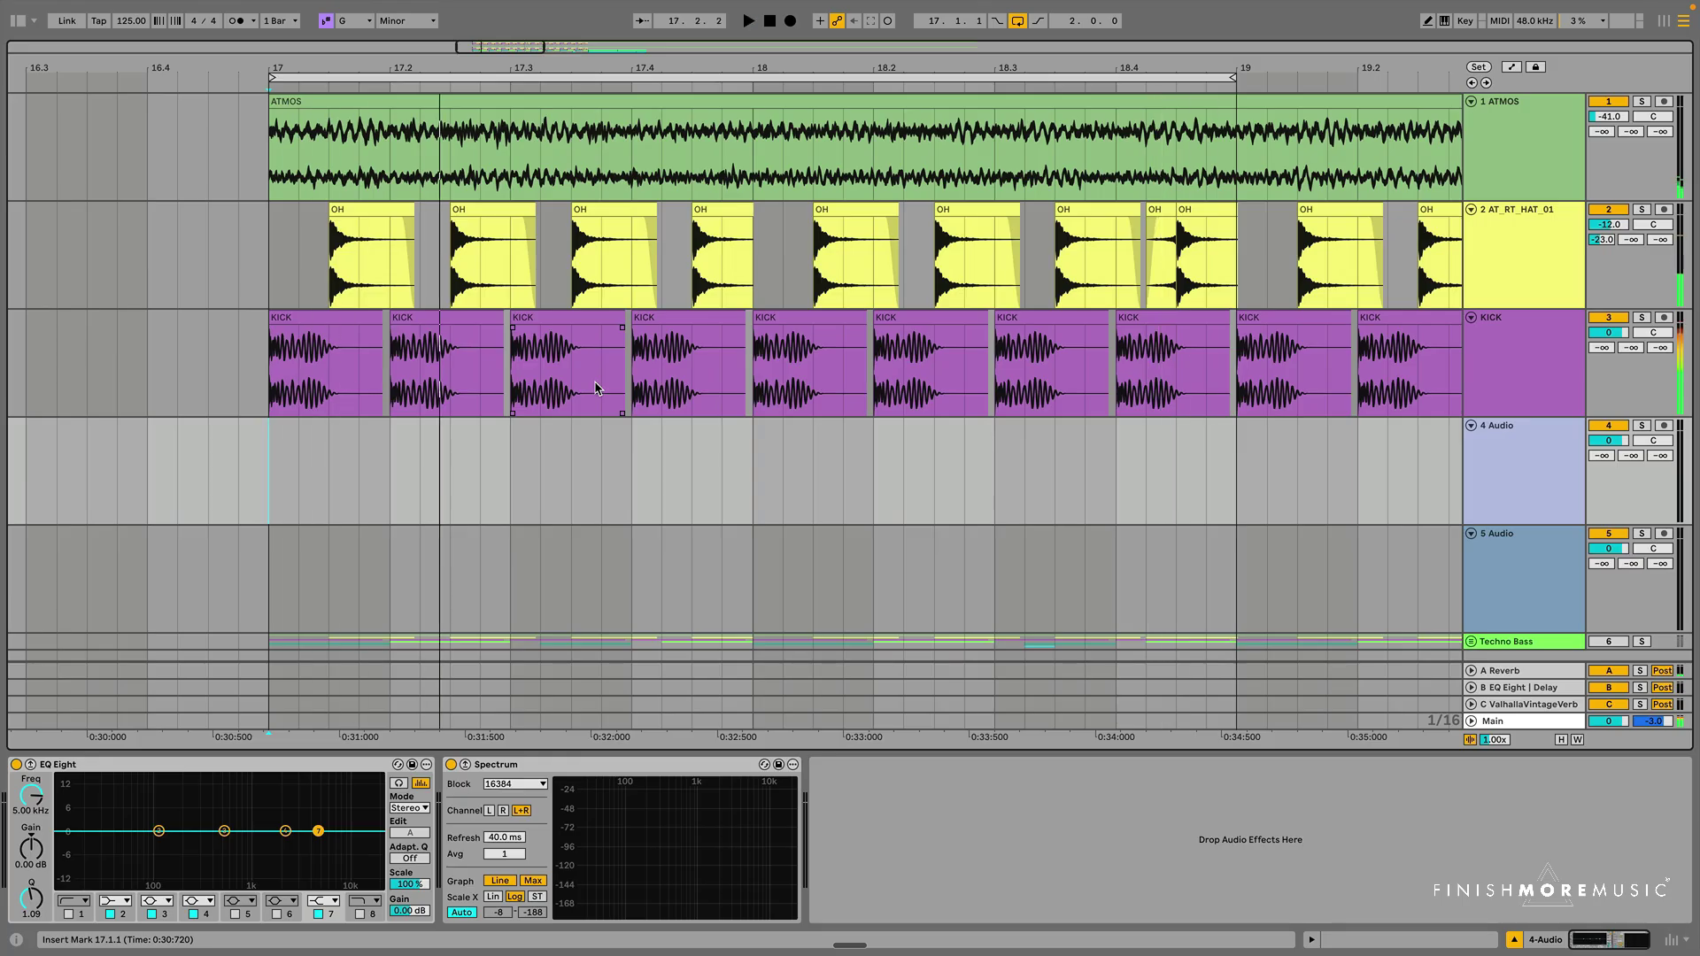
Select the KICK and OH clips, then show the ATMOS track's EQ Eight, Spectrum and sidechained Compressor.
left_click(341, 335)
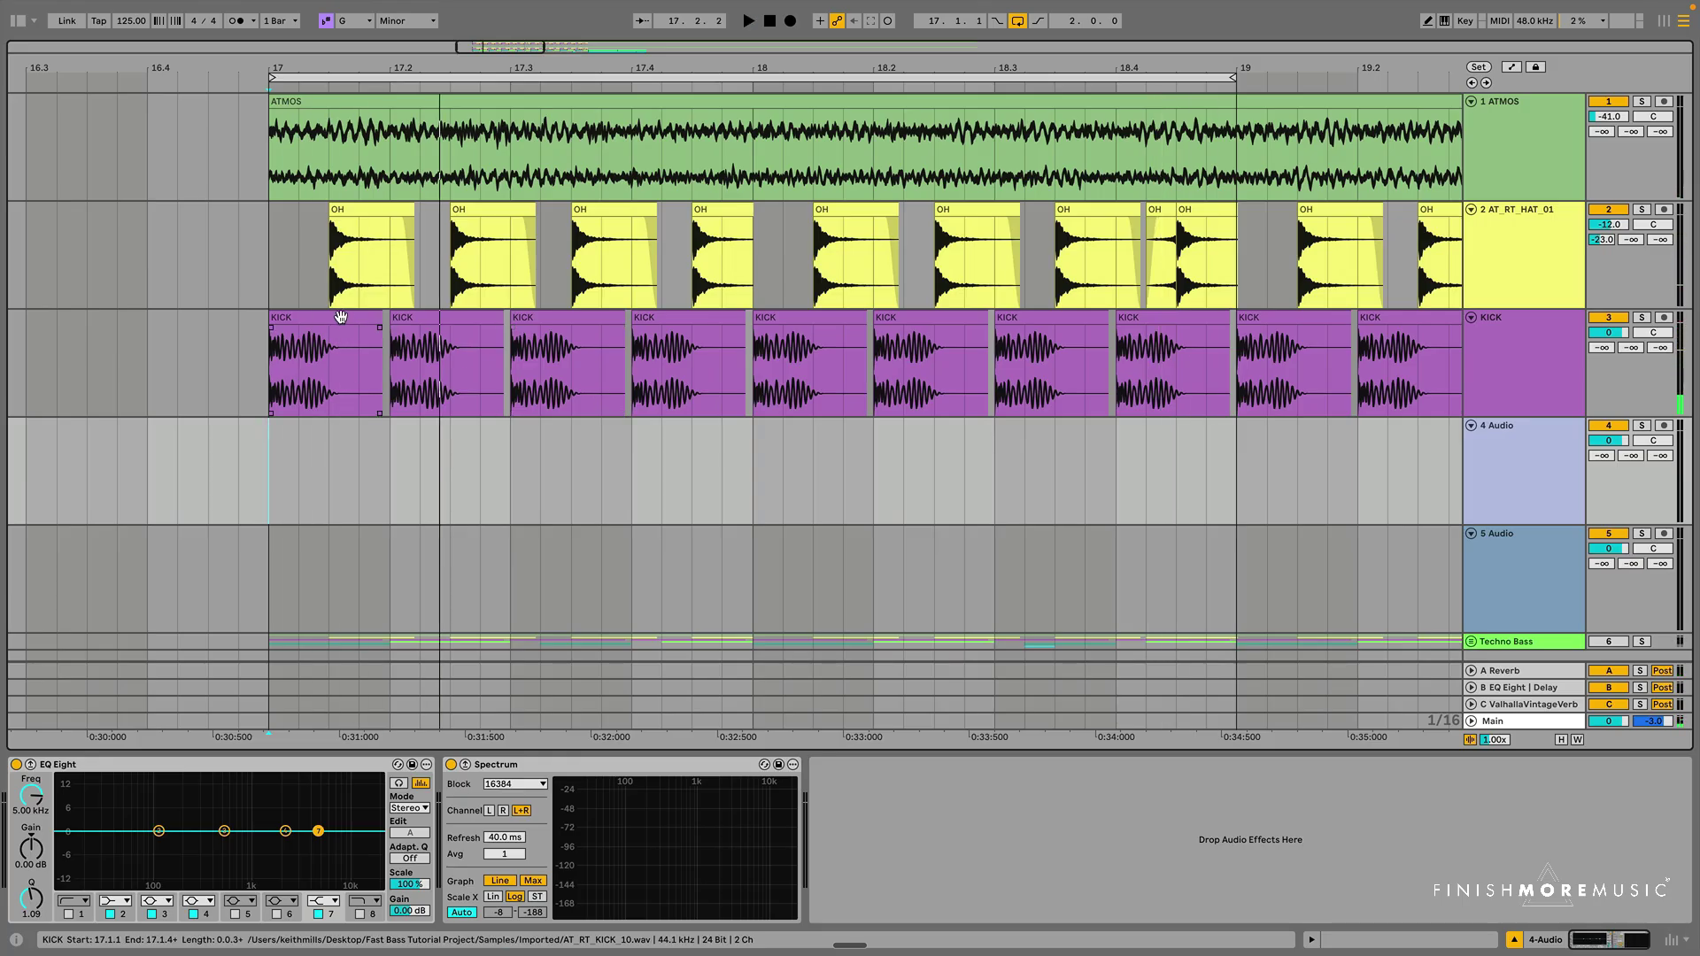
left_click(339, 317)
left_click(340, 301)
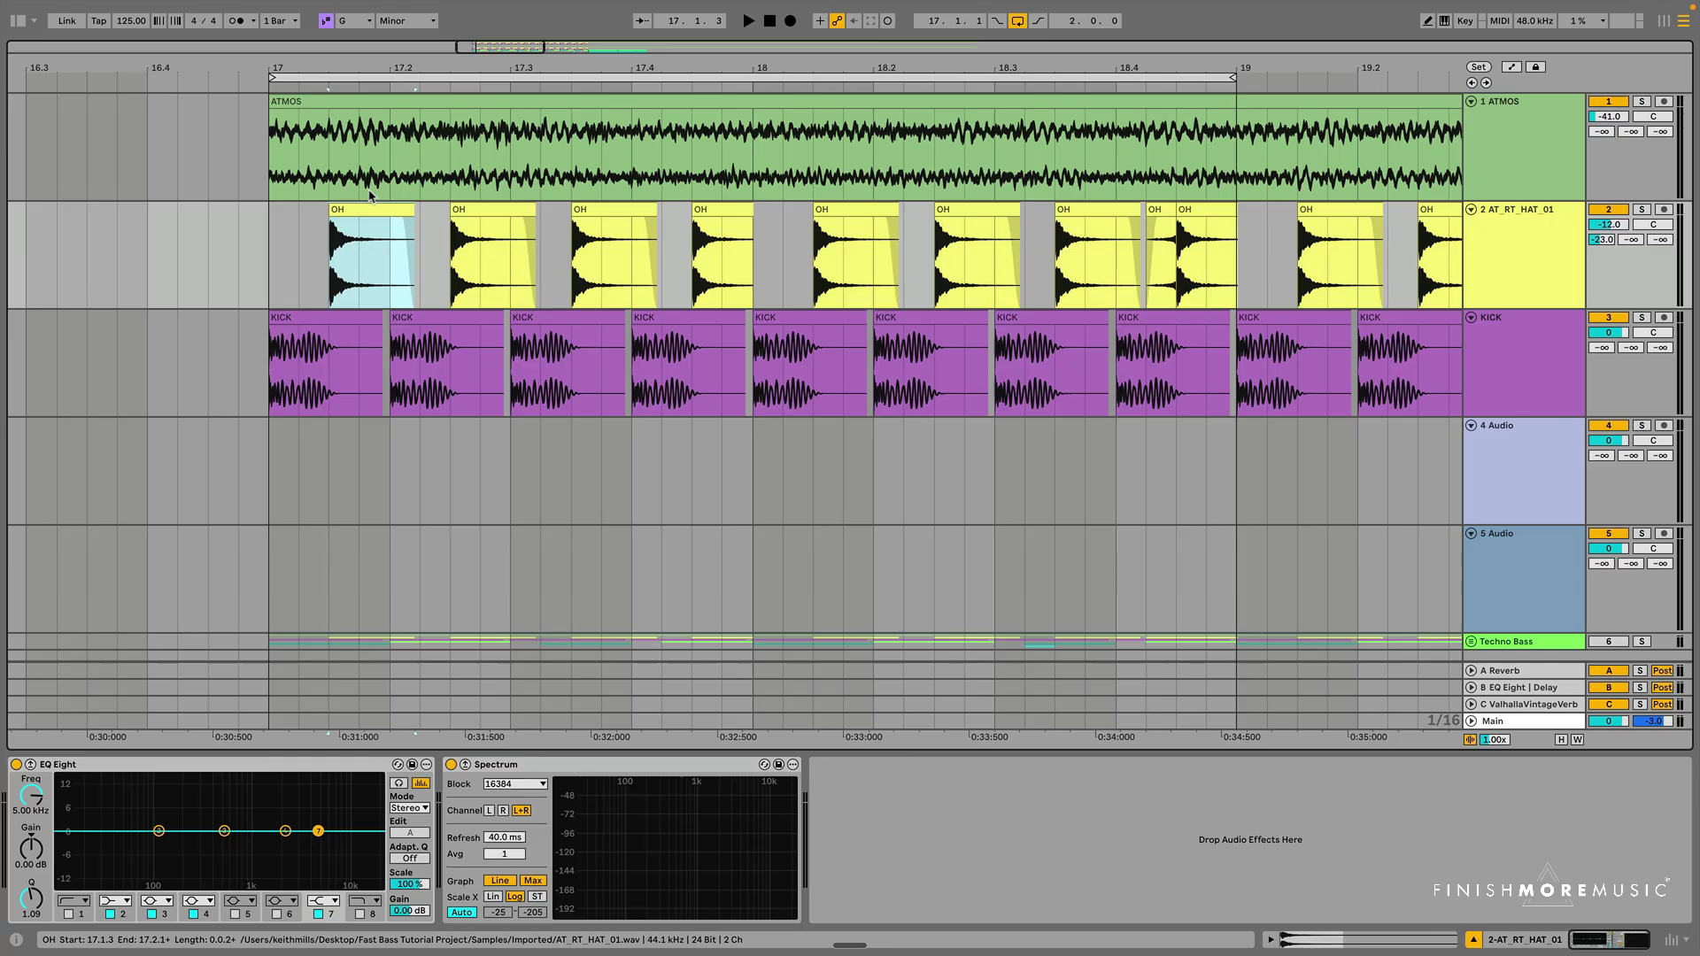
left_click(366, 99)
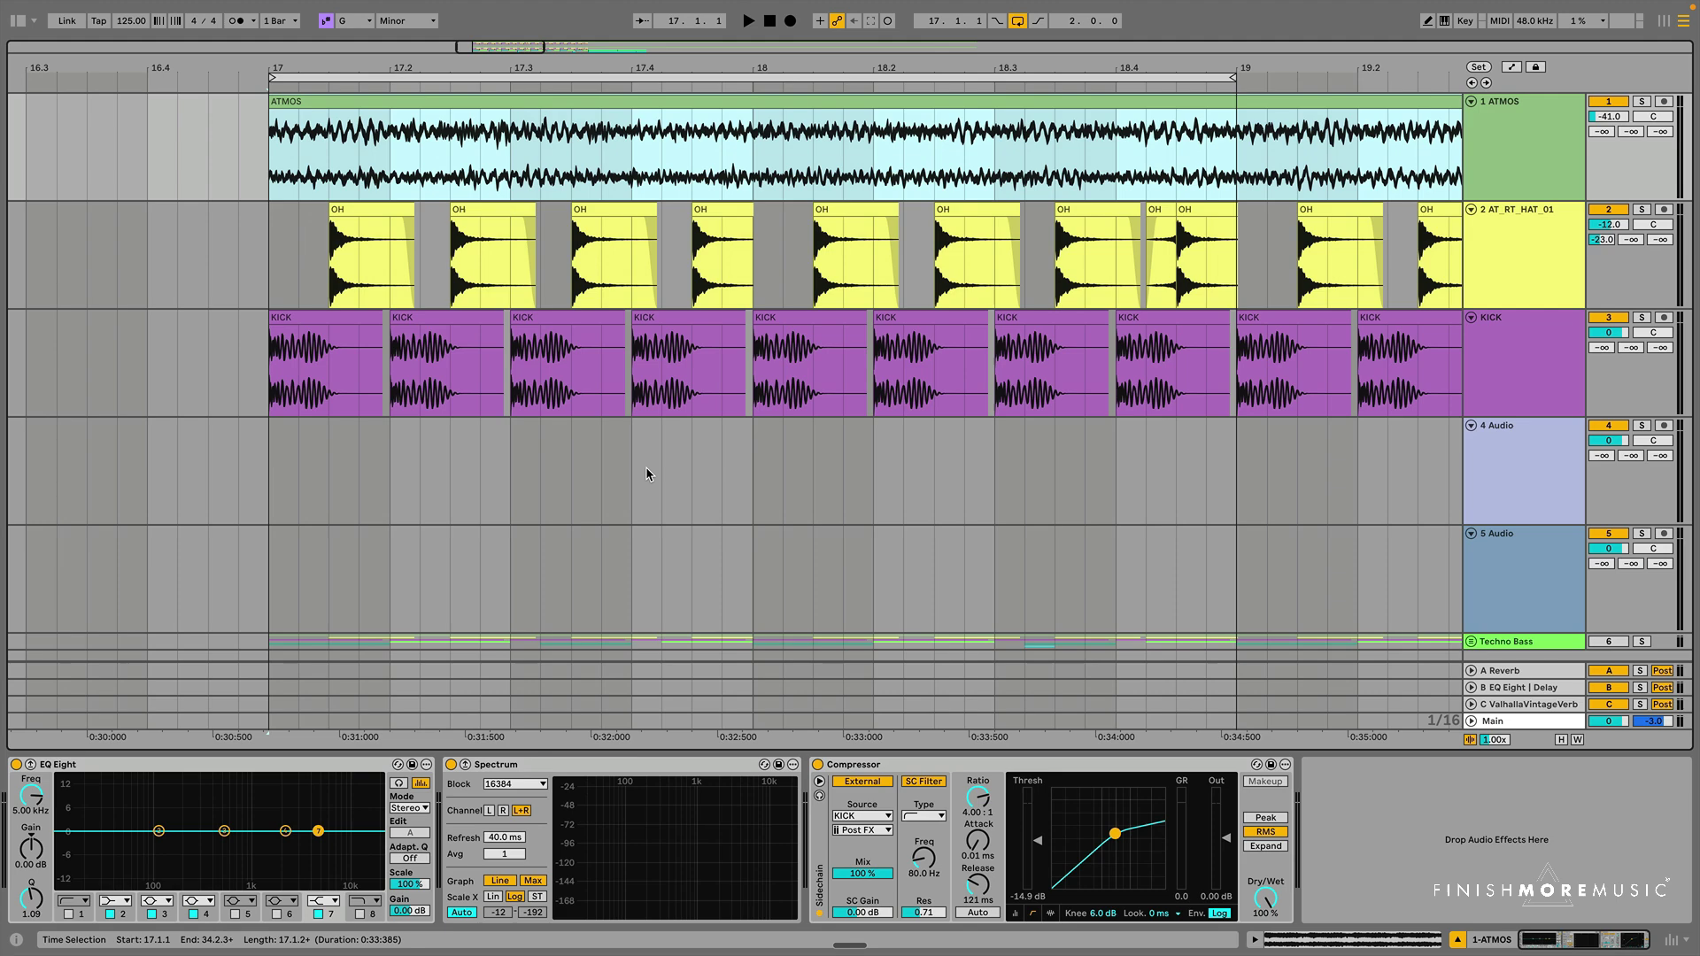
Audition the eeth_bas loops in Bass Loops, from eeth_bas_ascender_127 through eeth_bas_easyroll_124.
key("super+alt+b")
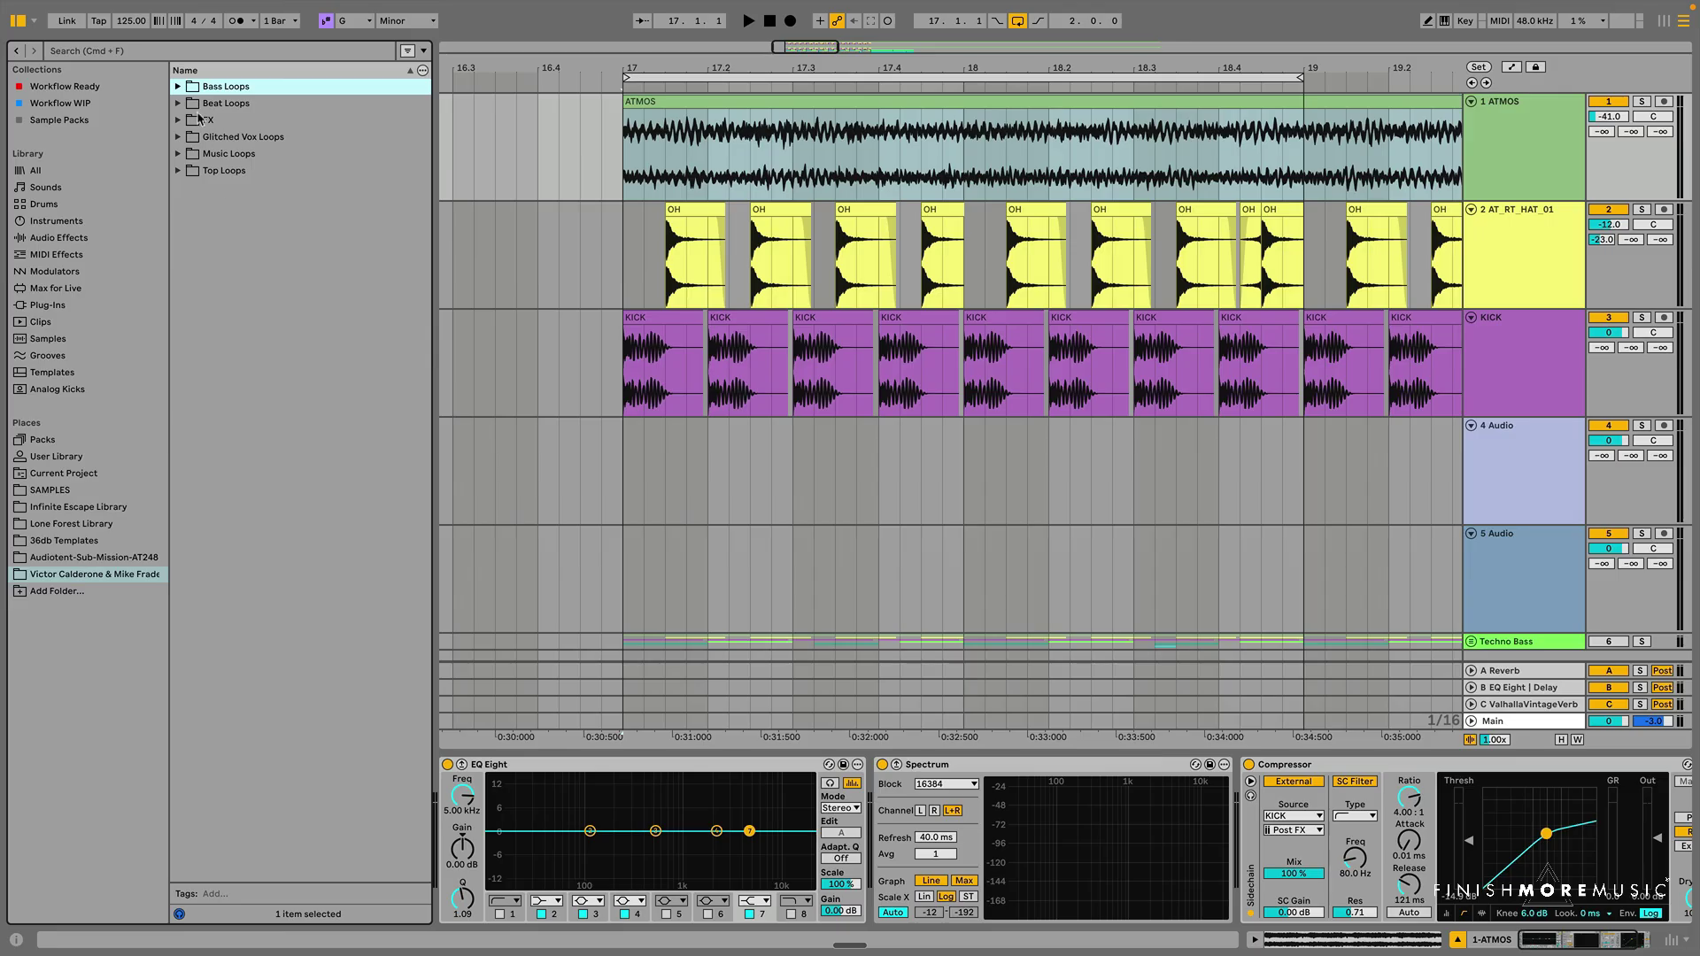
left_click(178, 87)
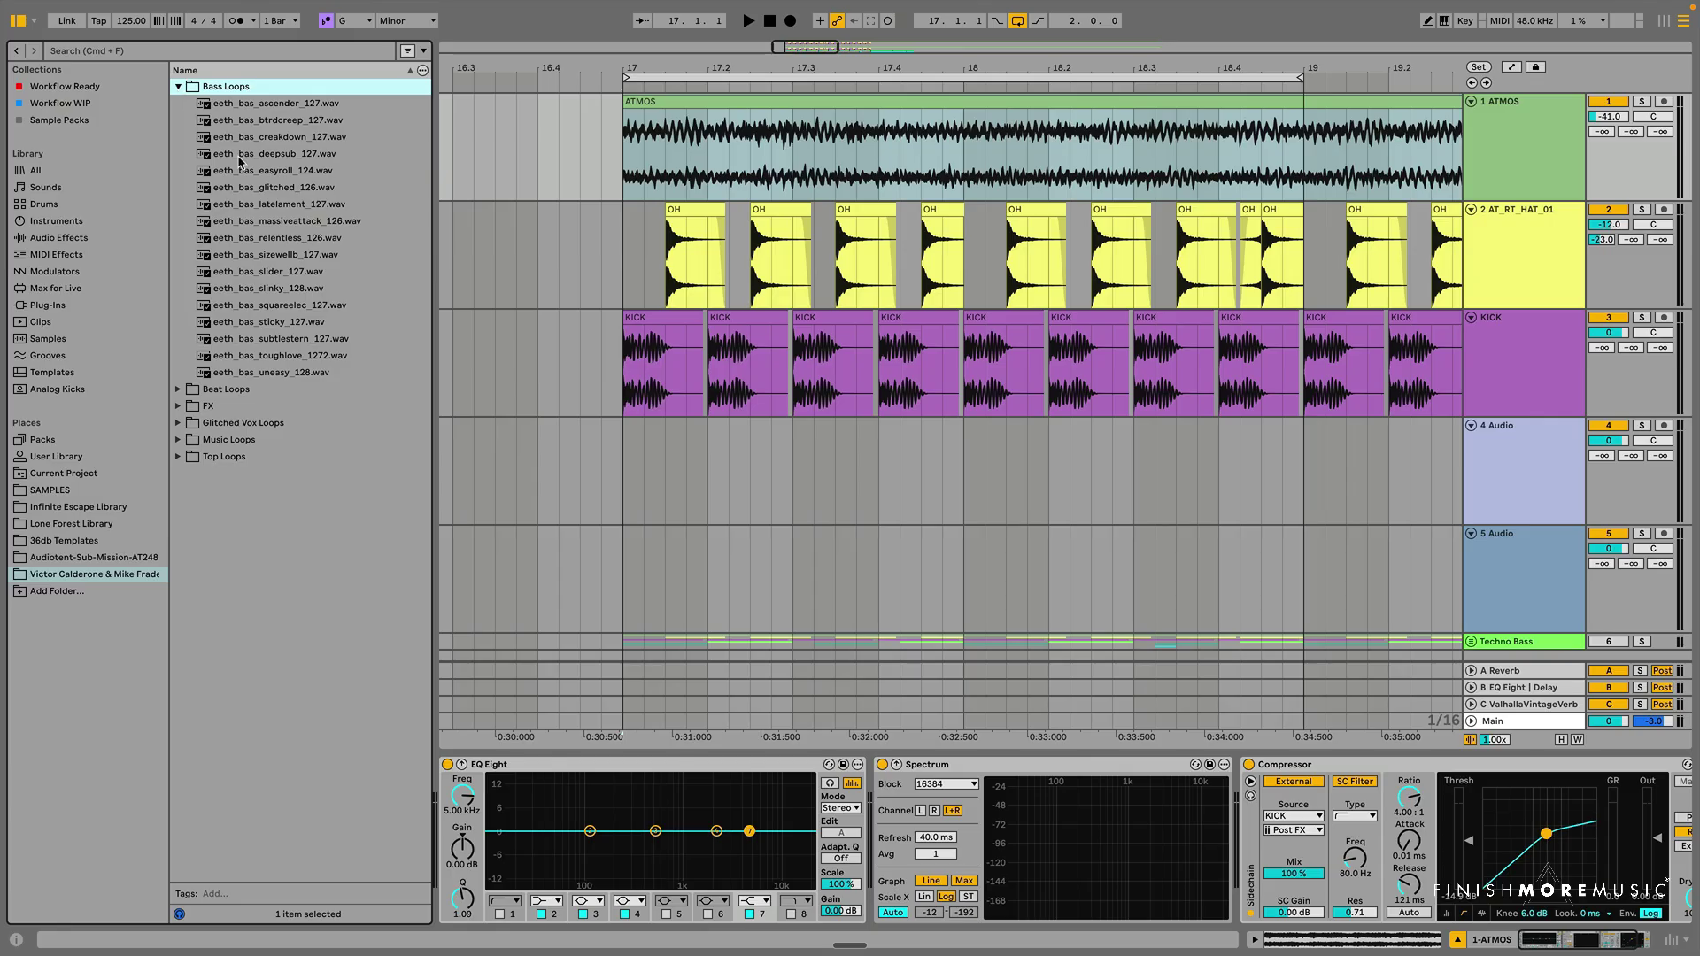
left_click(272, 108)
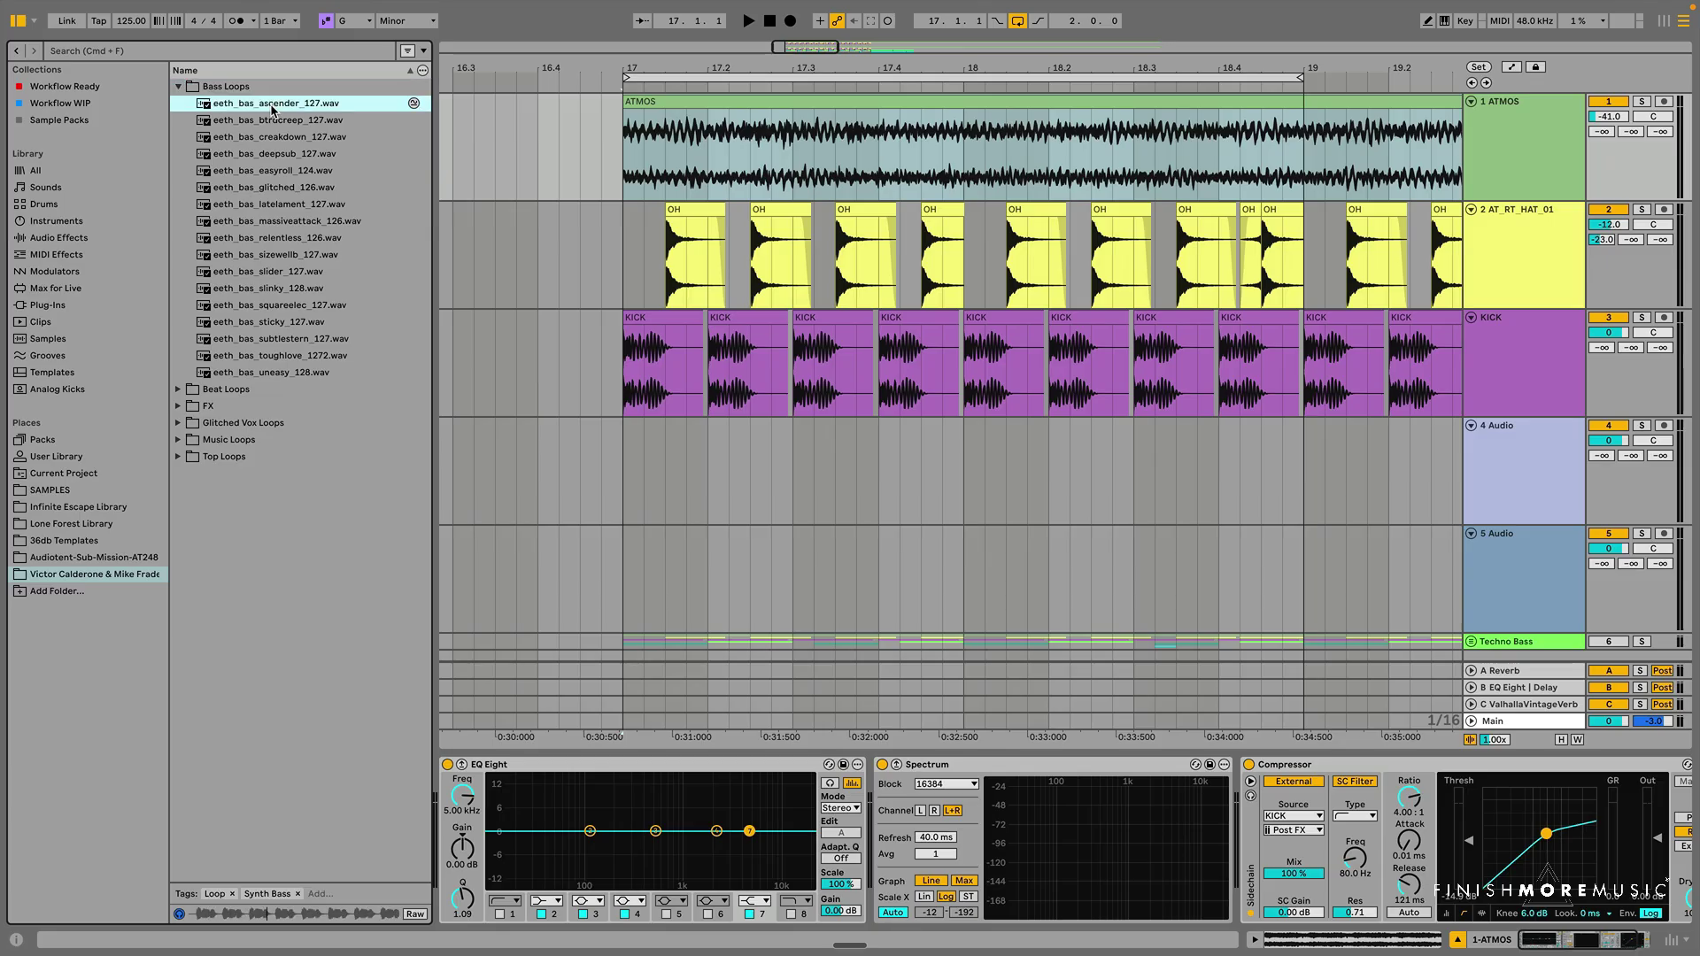
key("Down")
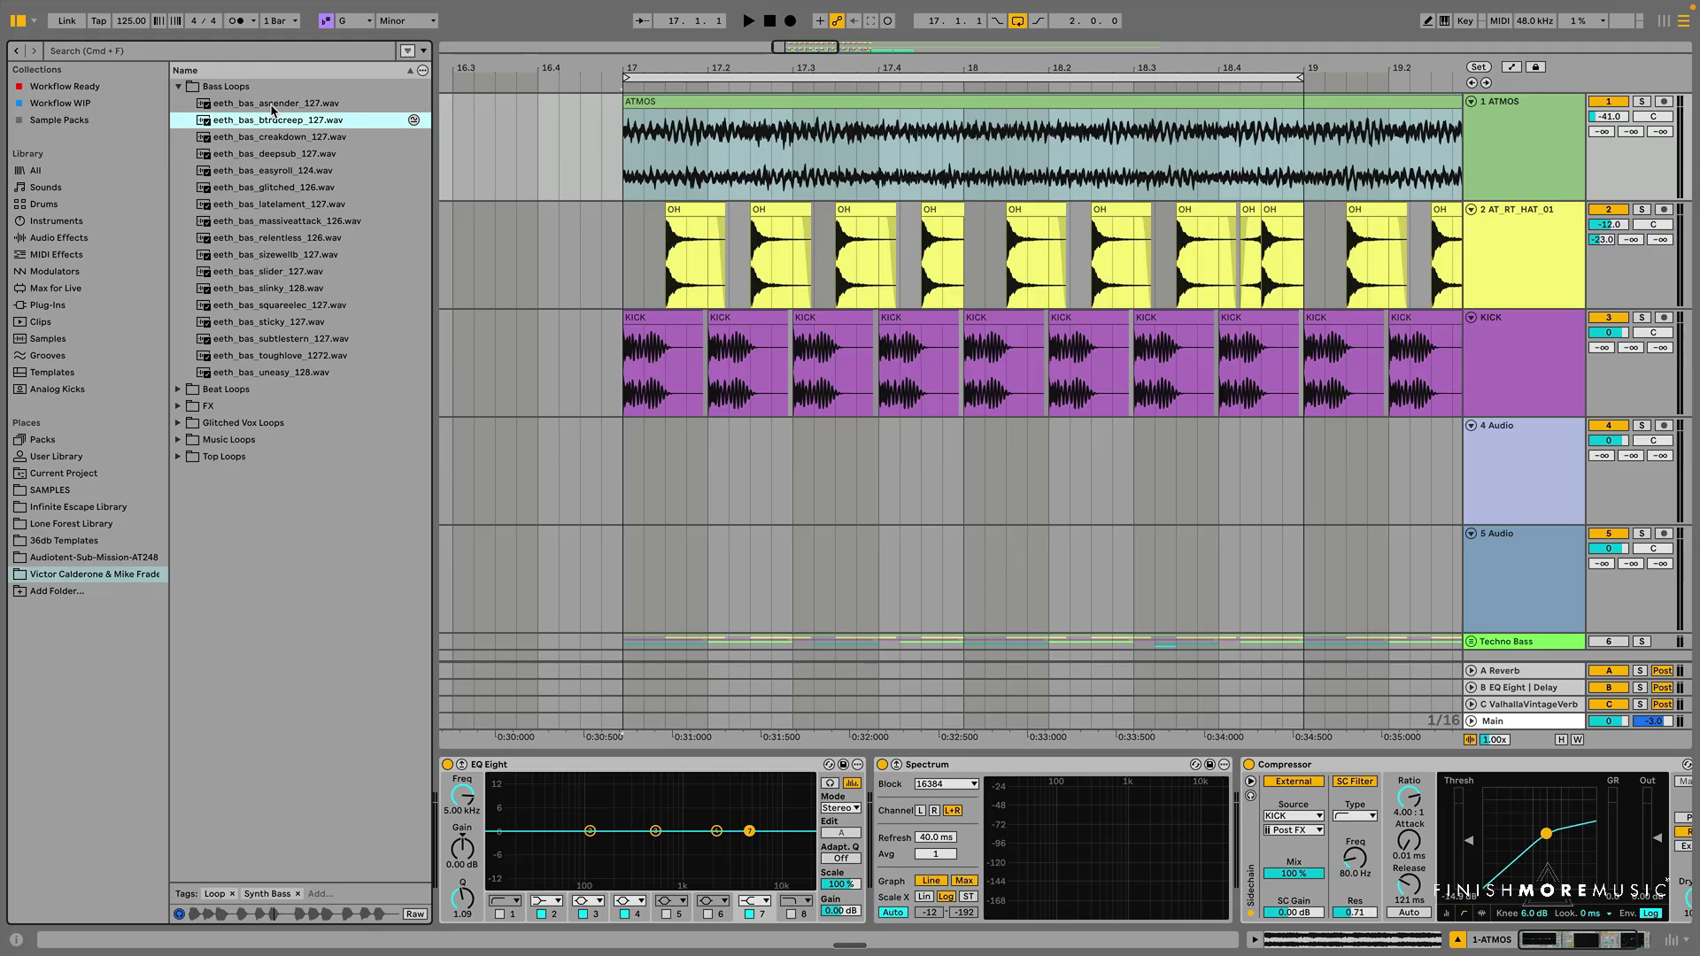
key("Down")
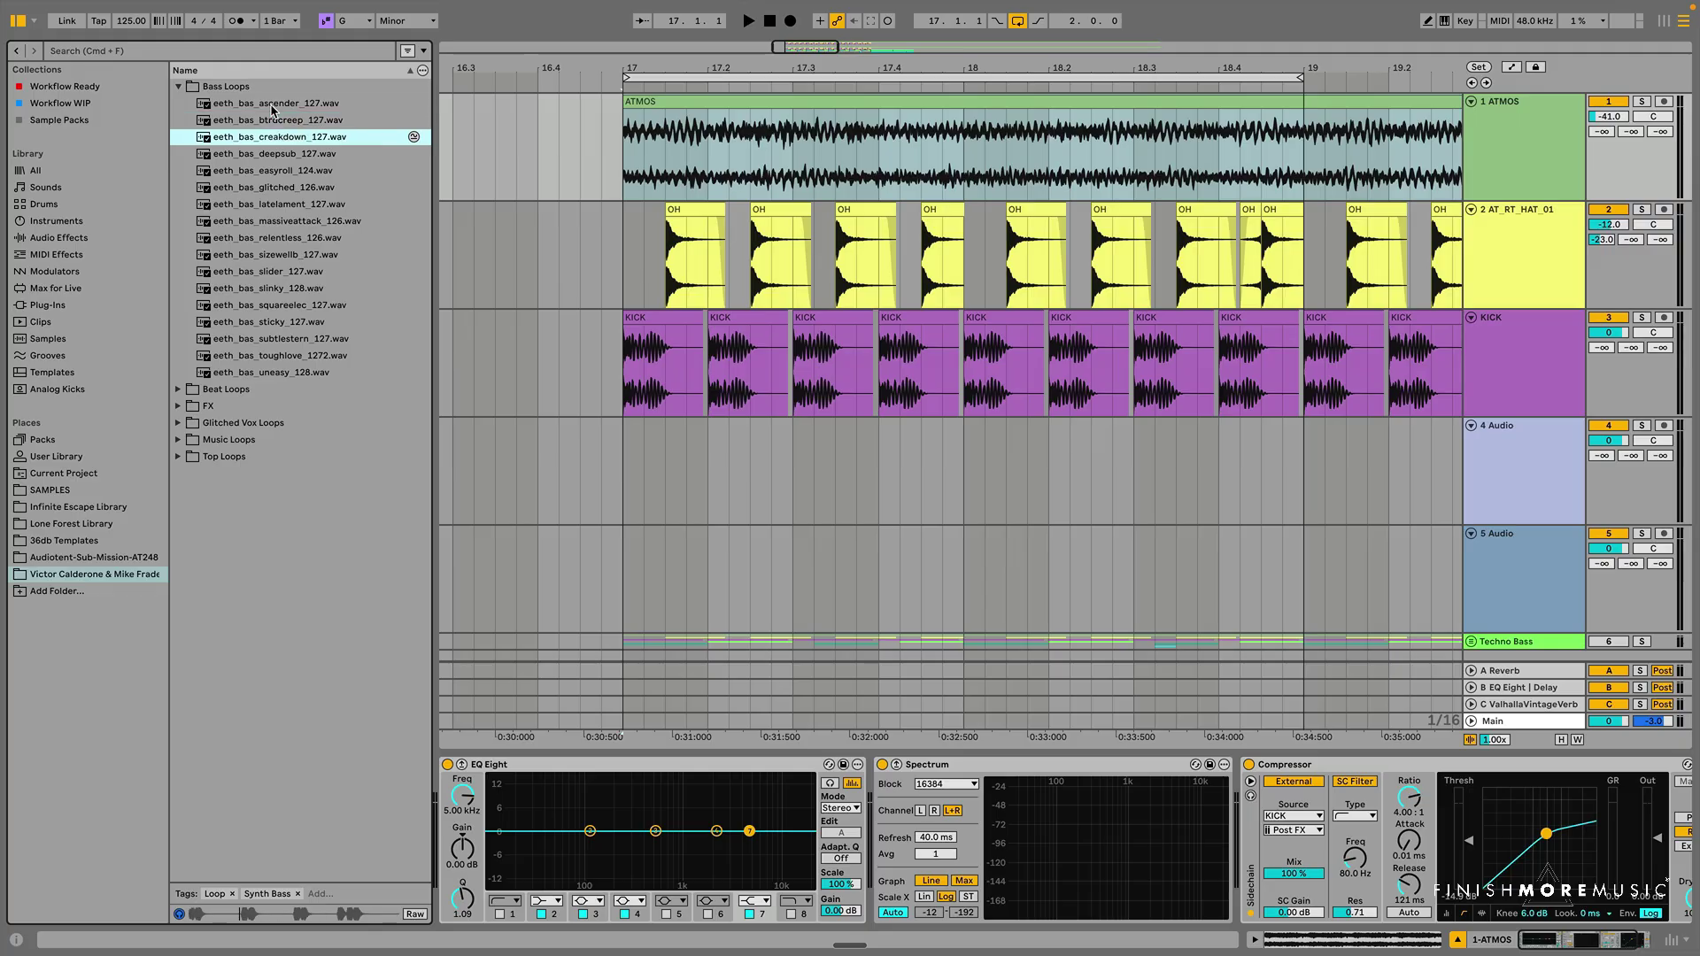
key("Down")
key("Down")
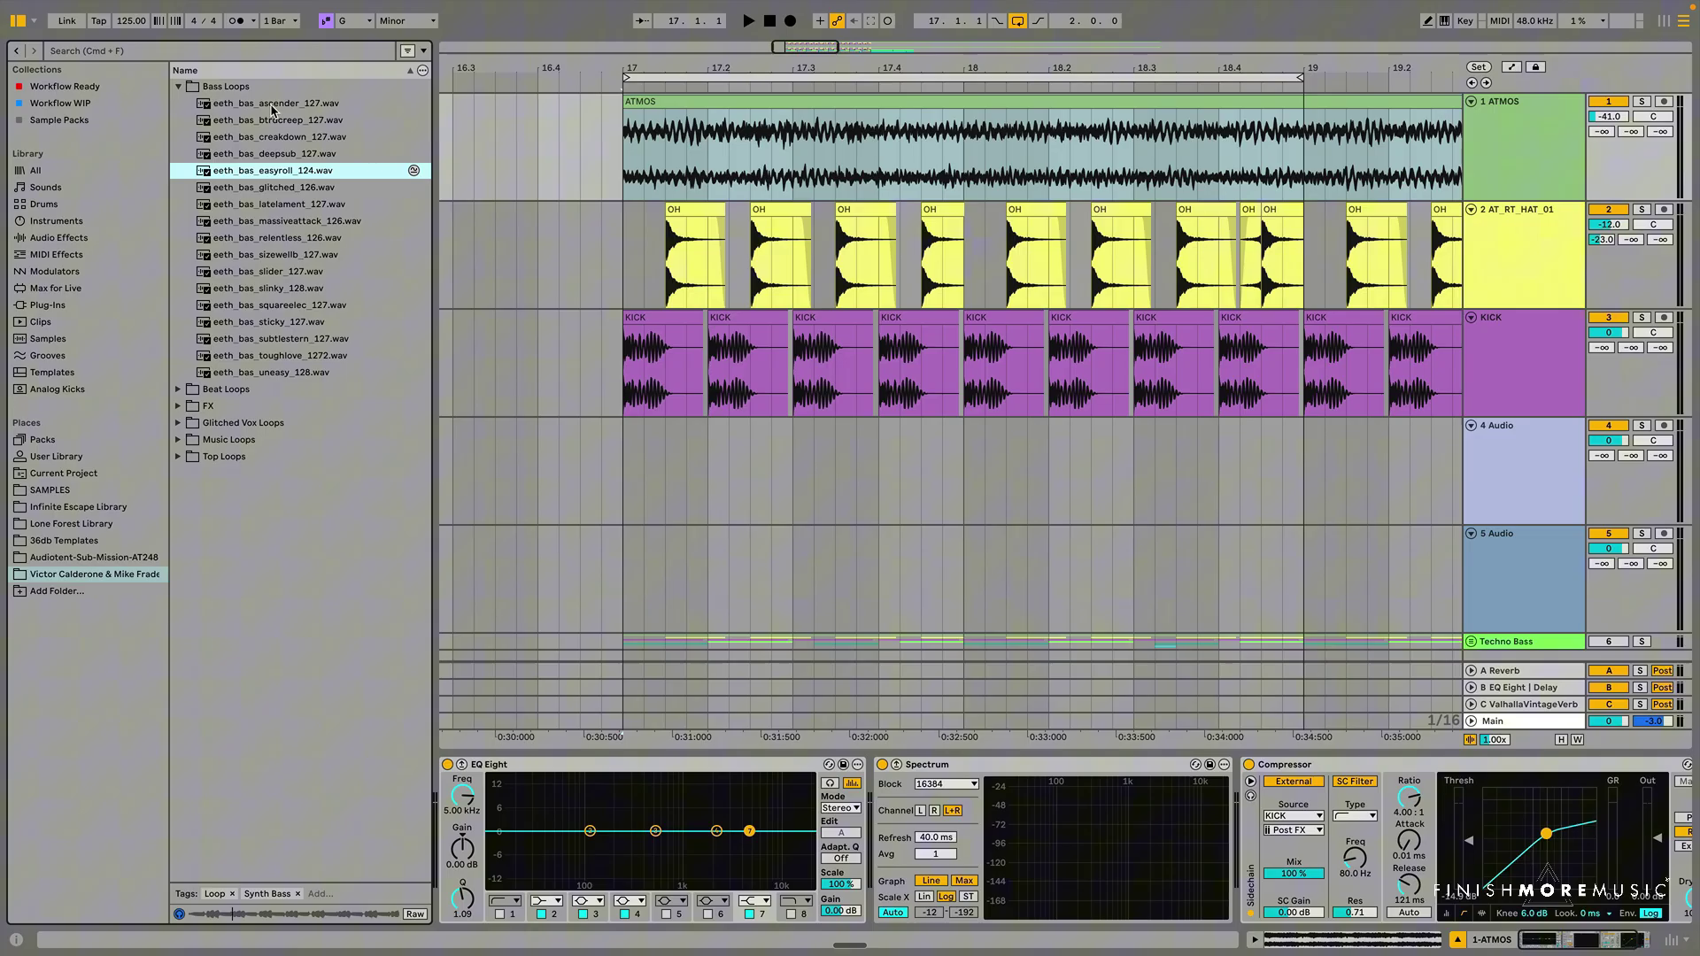
key("Down")
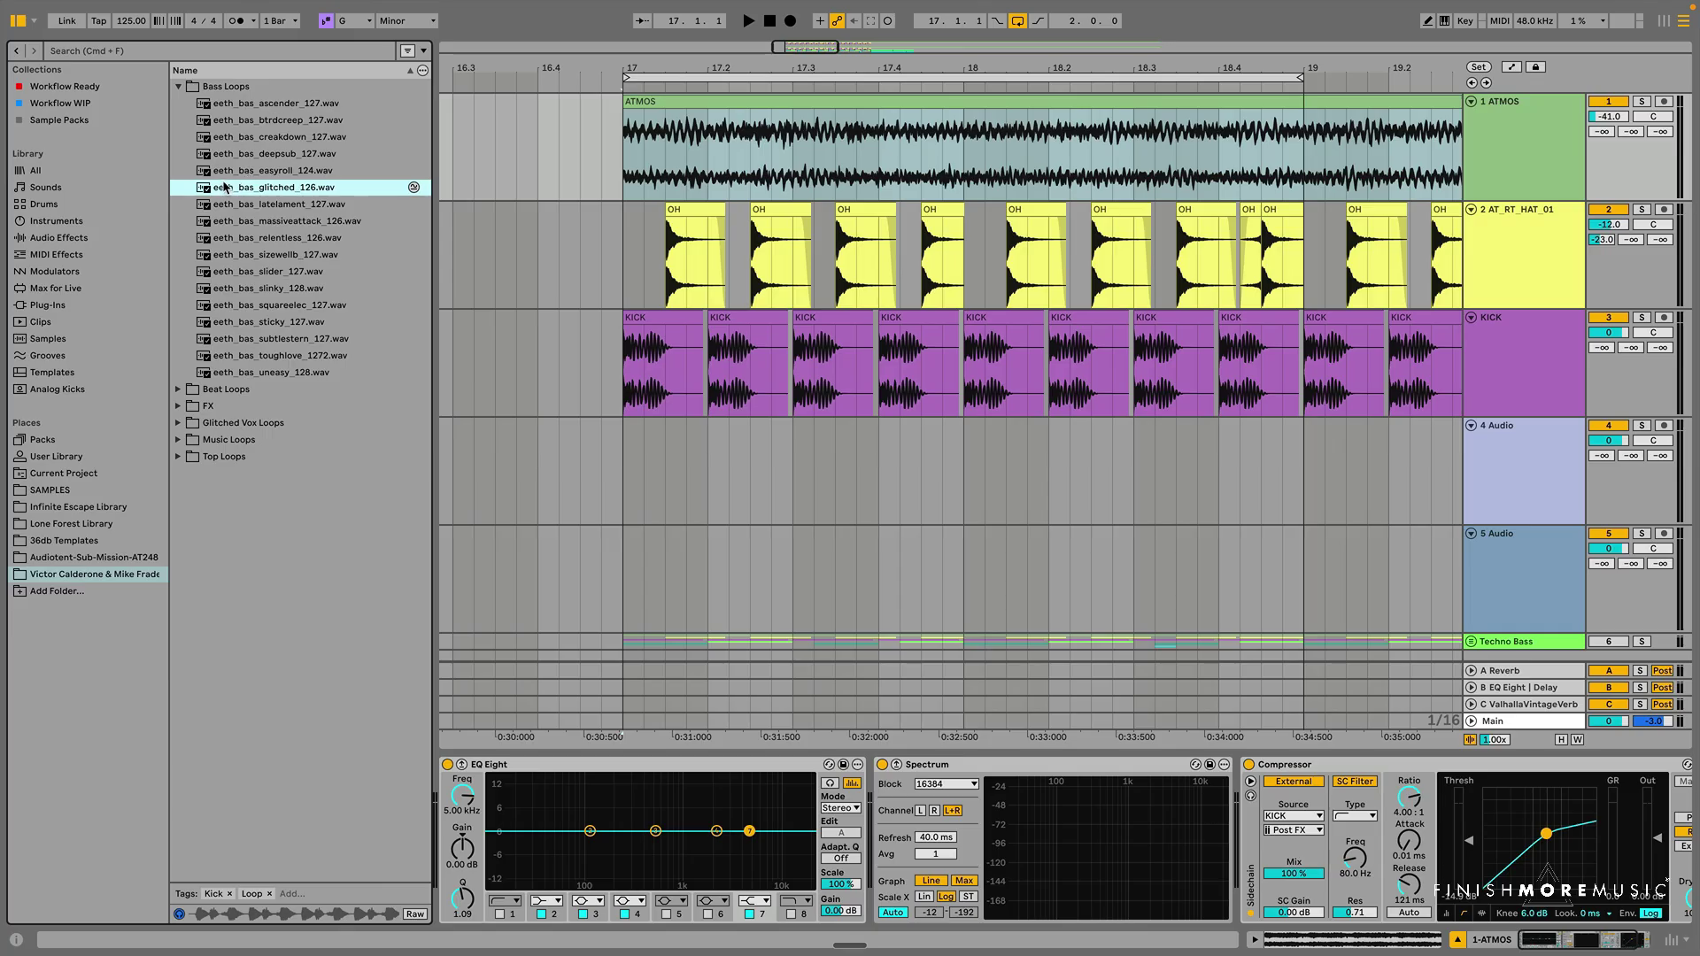
Put eeth_bas_glitched_126 on track 4 and, after auditioning more loops, eeth_bas_slider_127 on track 5, both at bar 17.
left_click_drag(226, 187, 626, 481)
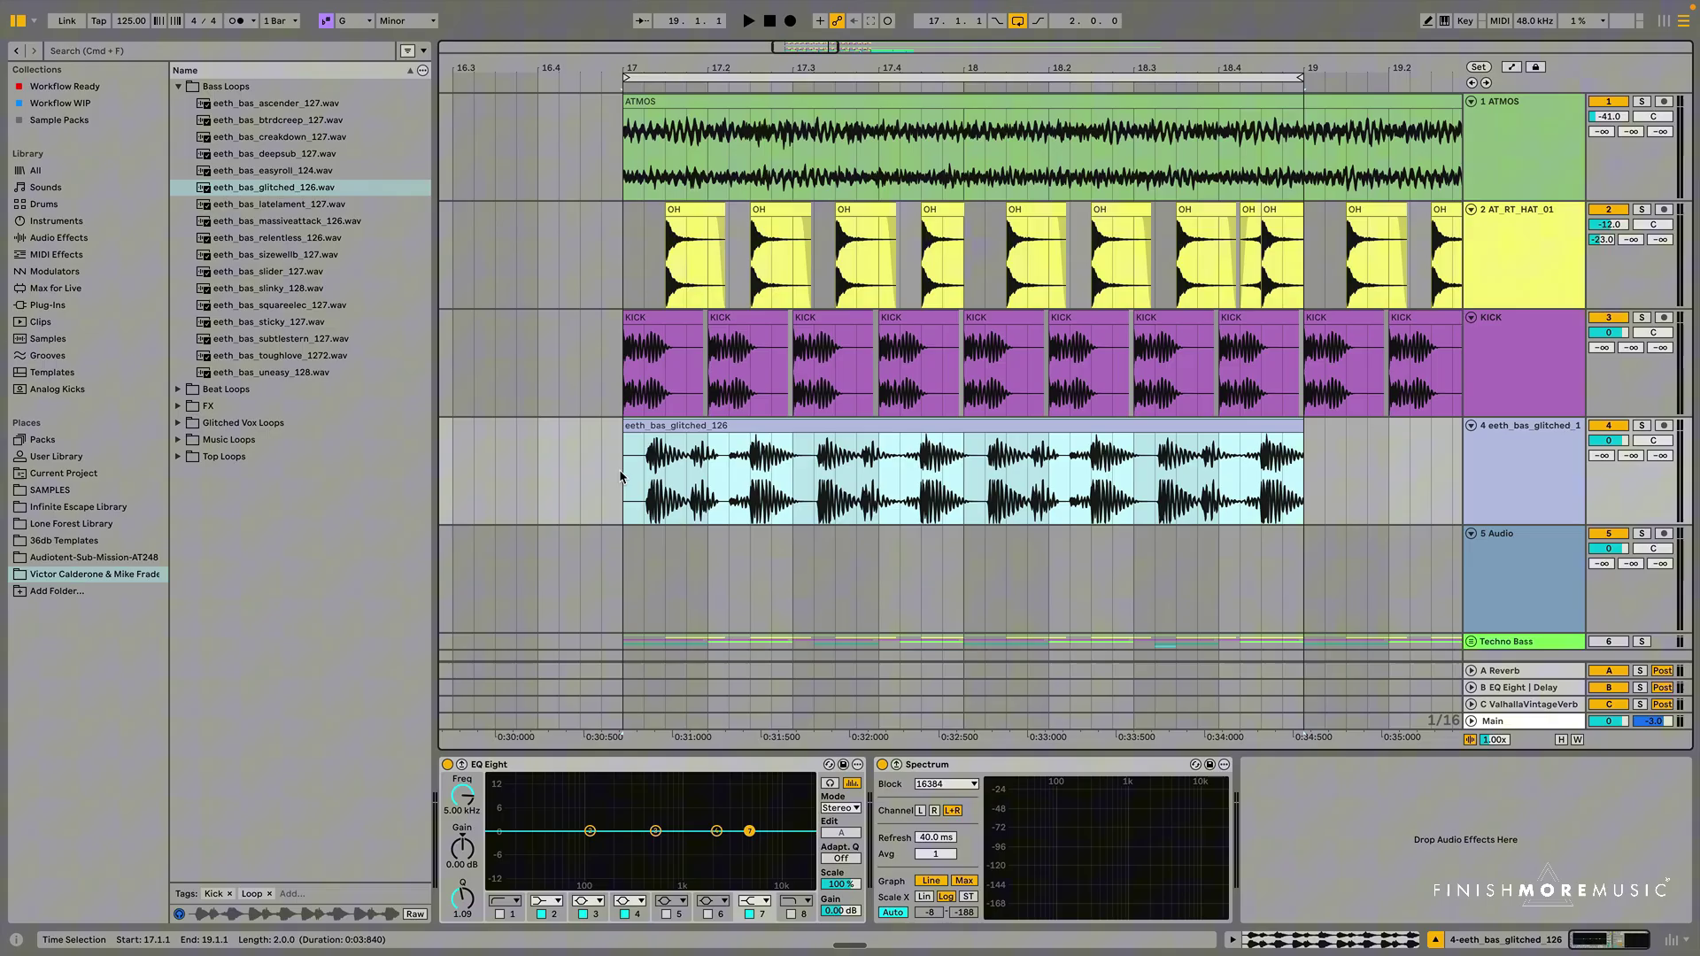
left_click(283, 208)
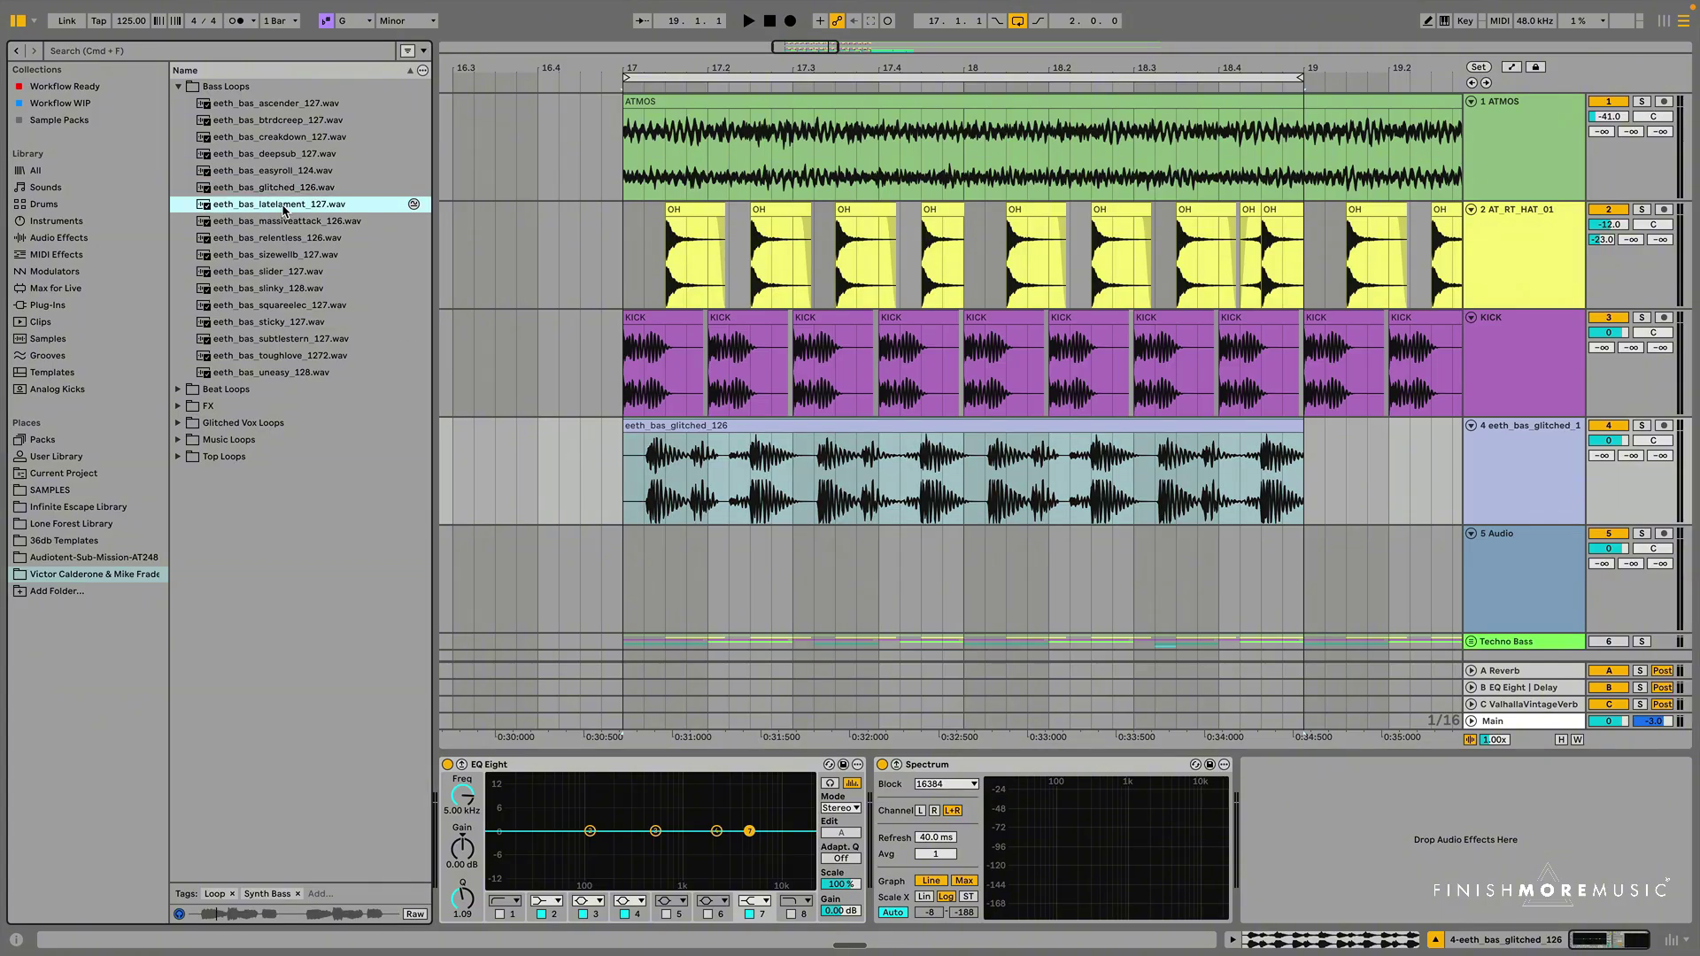
key("Down")
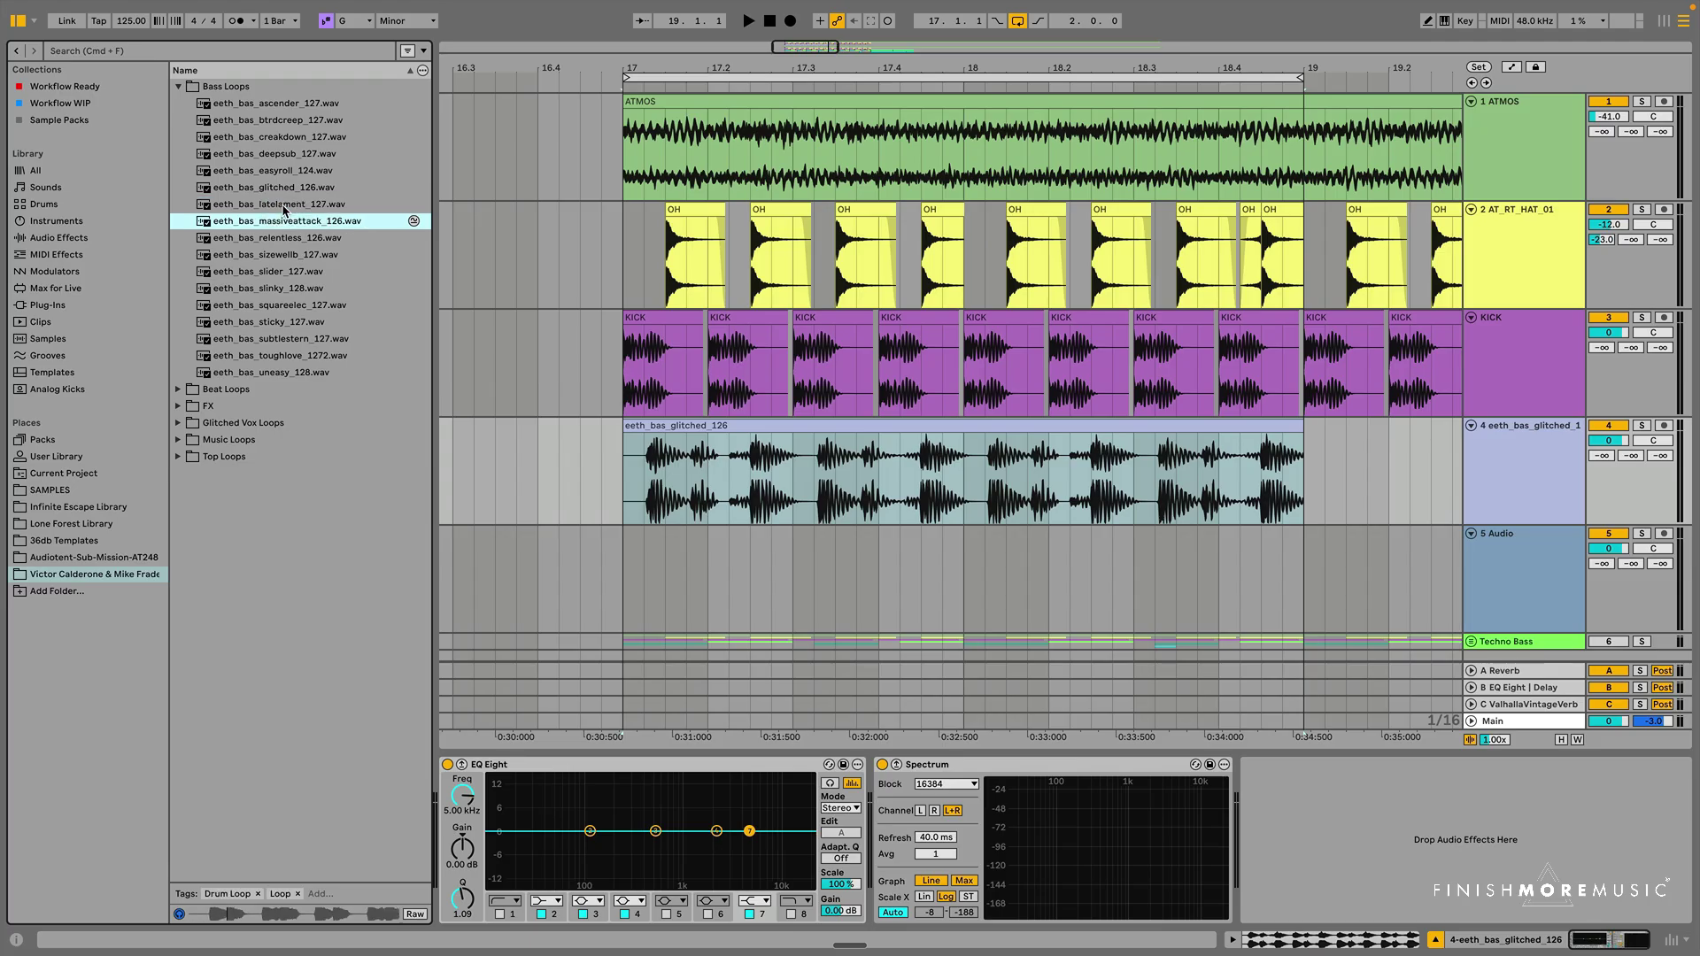
key("Down")
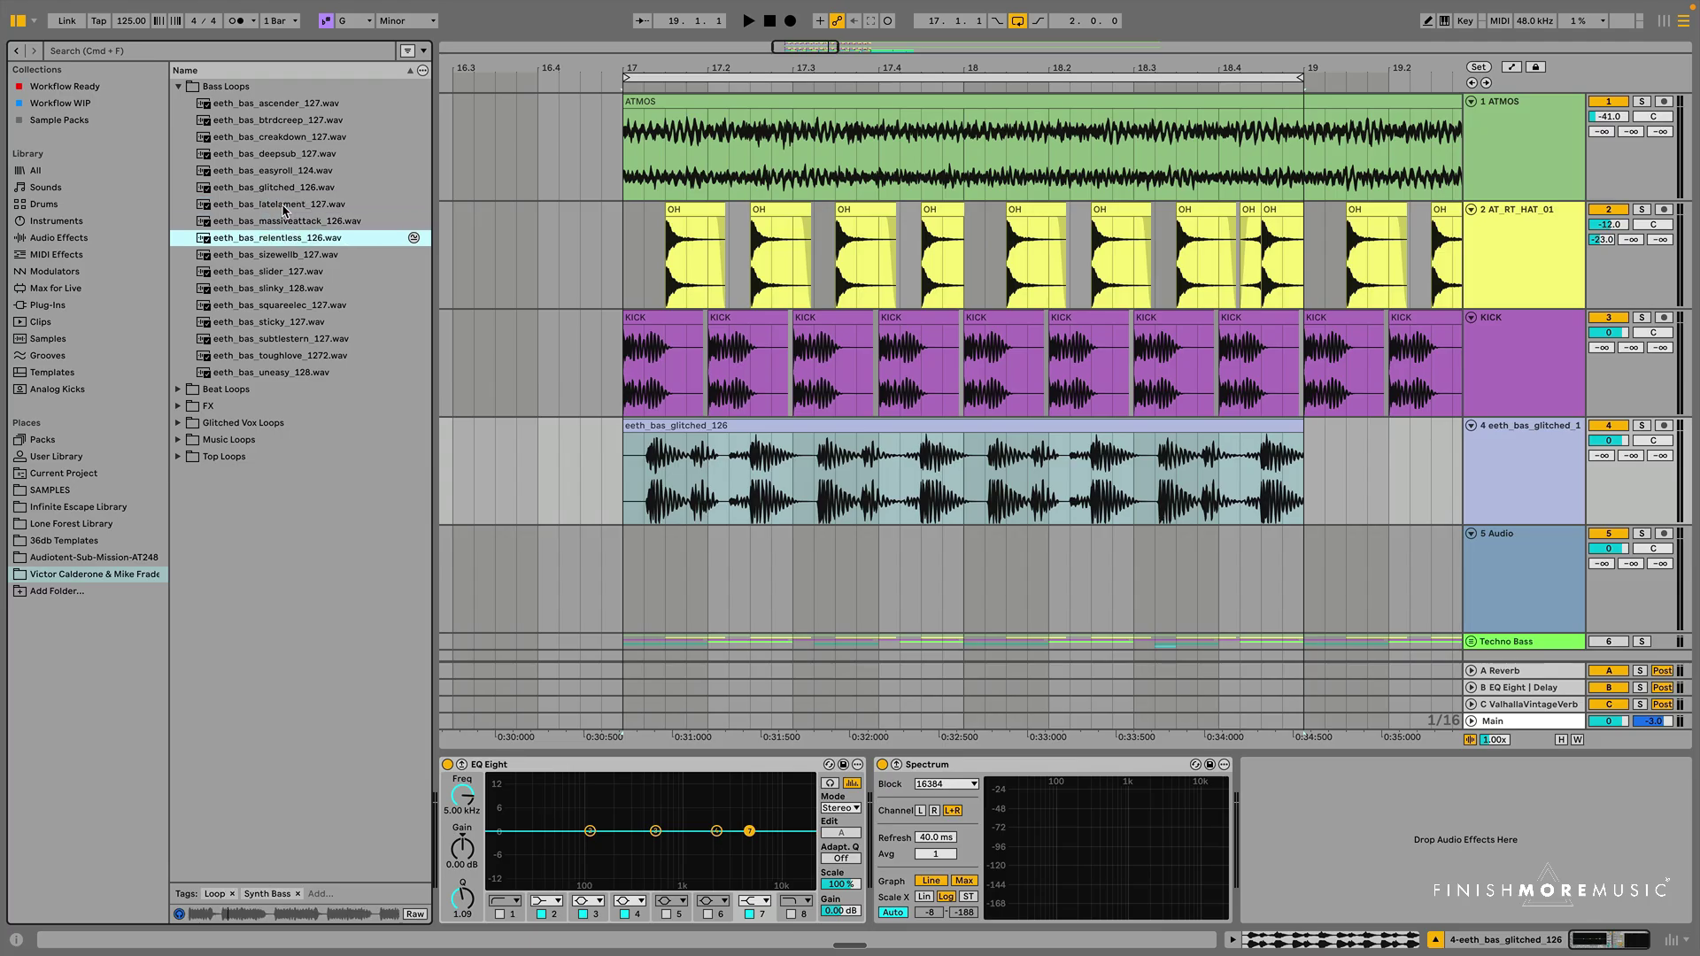
key("Down")
key("Down")
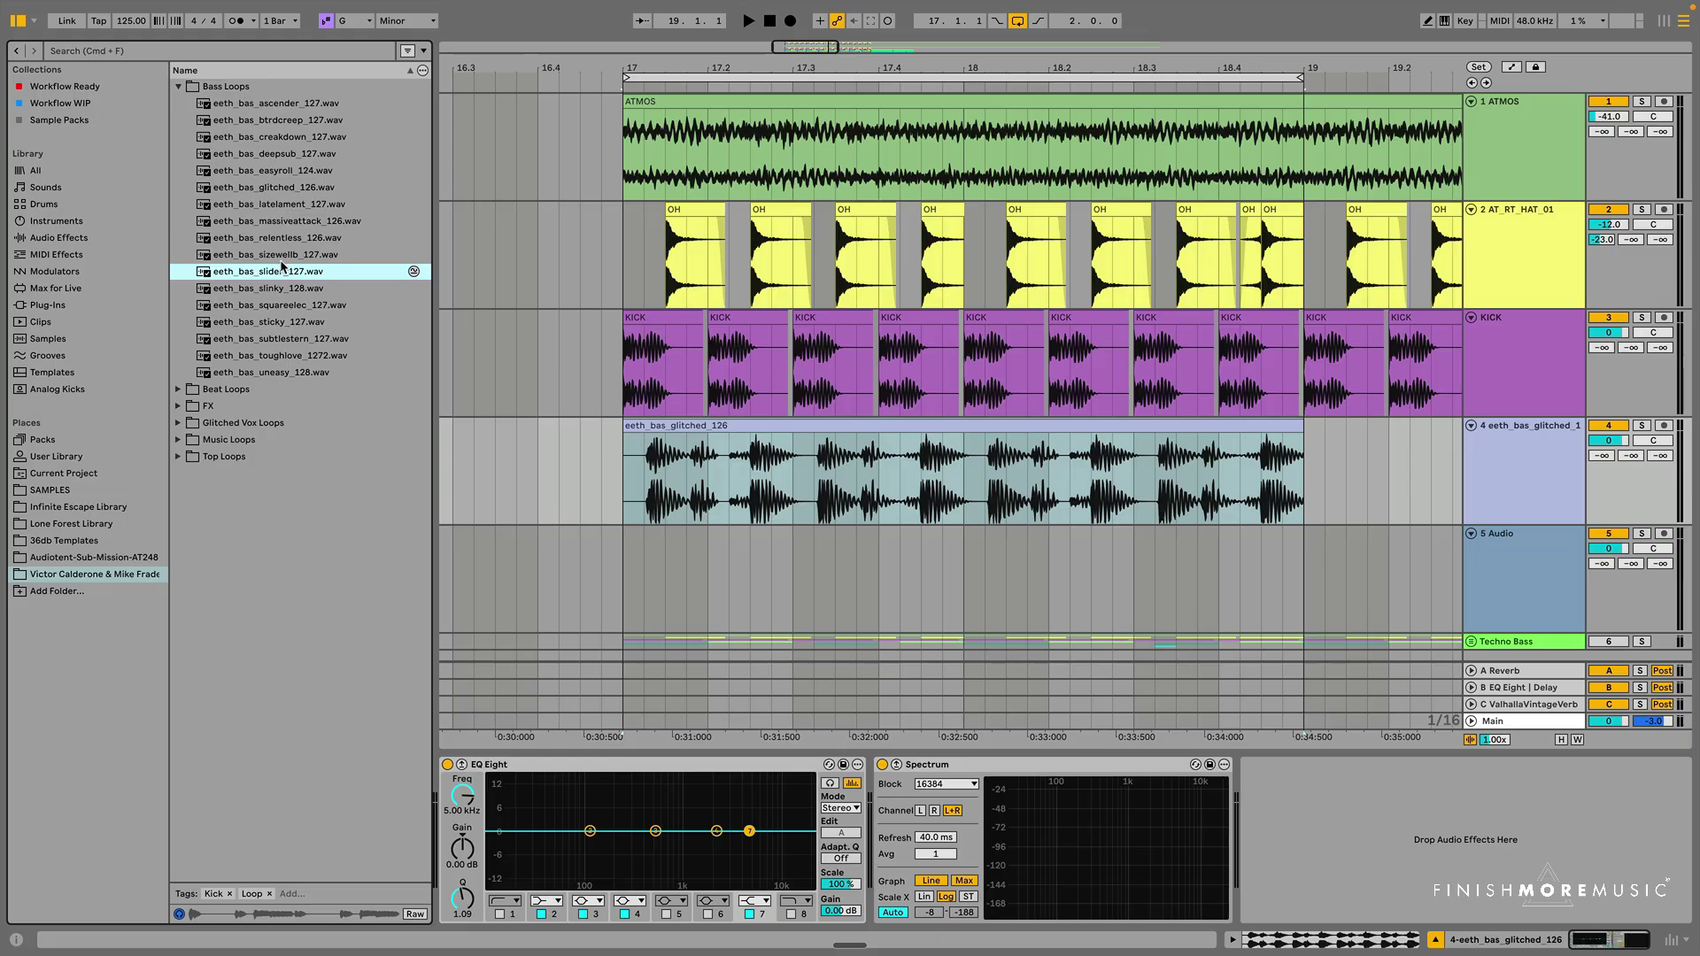
key("Up")
key("Down")
left_click_drag(236, 277, 628, 573)
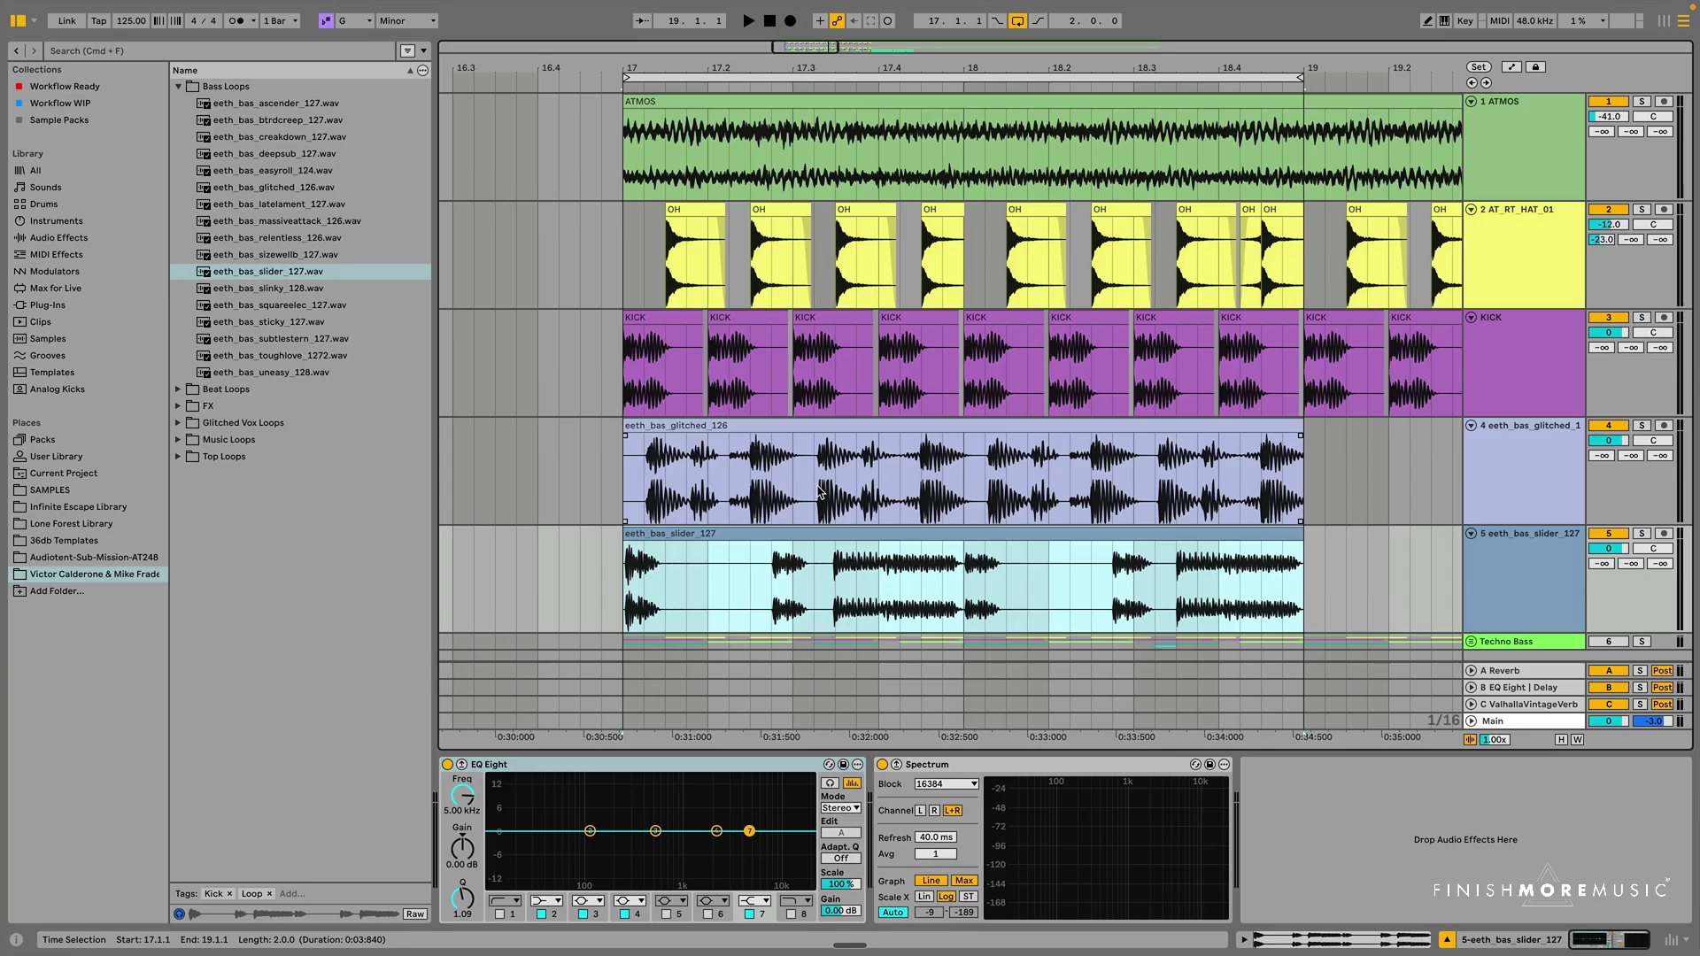
Hide the browser, shorten the loop to bars 17–18 and zoom to fit that bar.
key("super+alt+b")
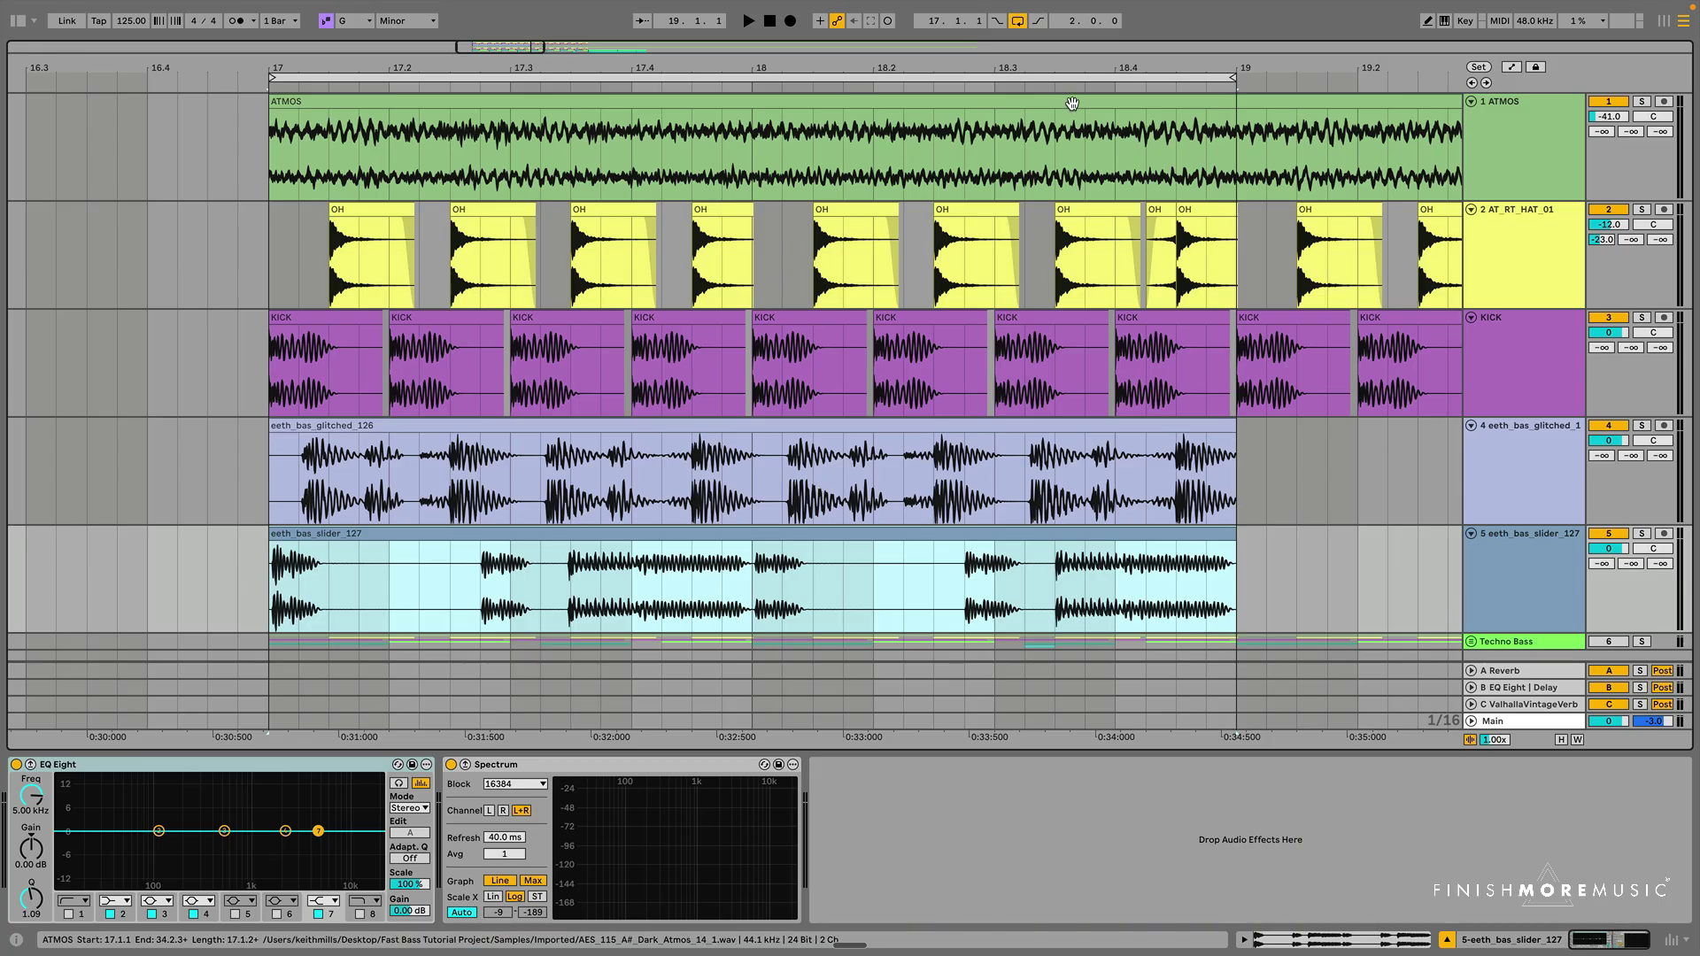
left_click_drag(1229, 75, 748, 76)
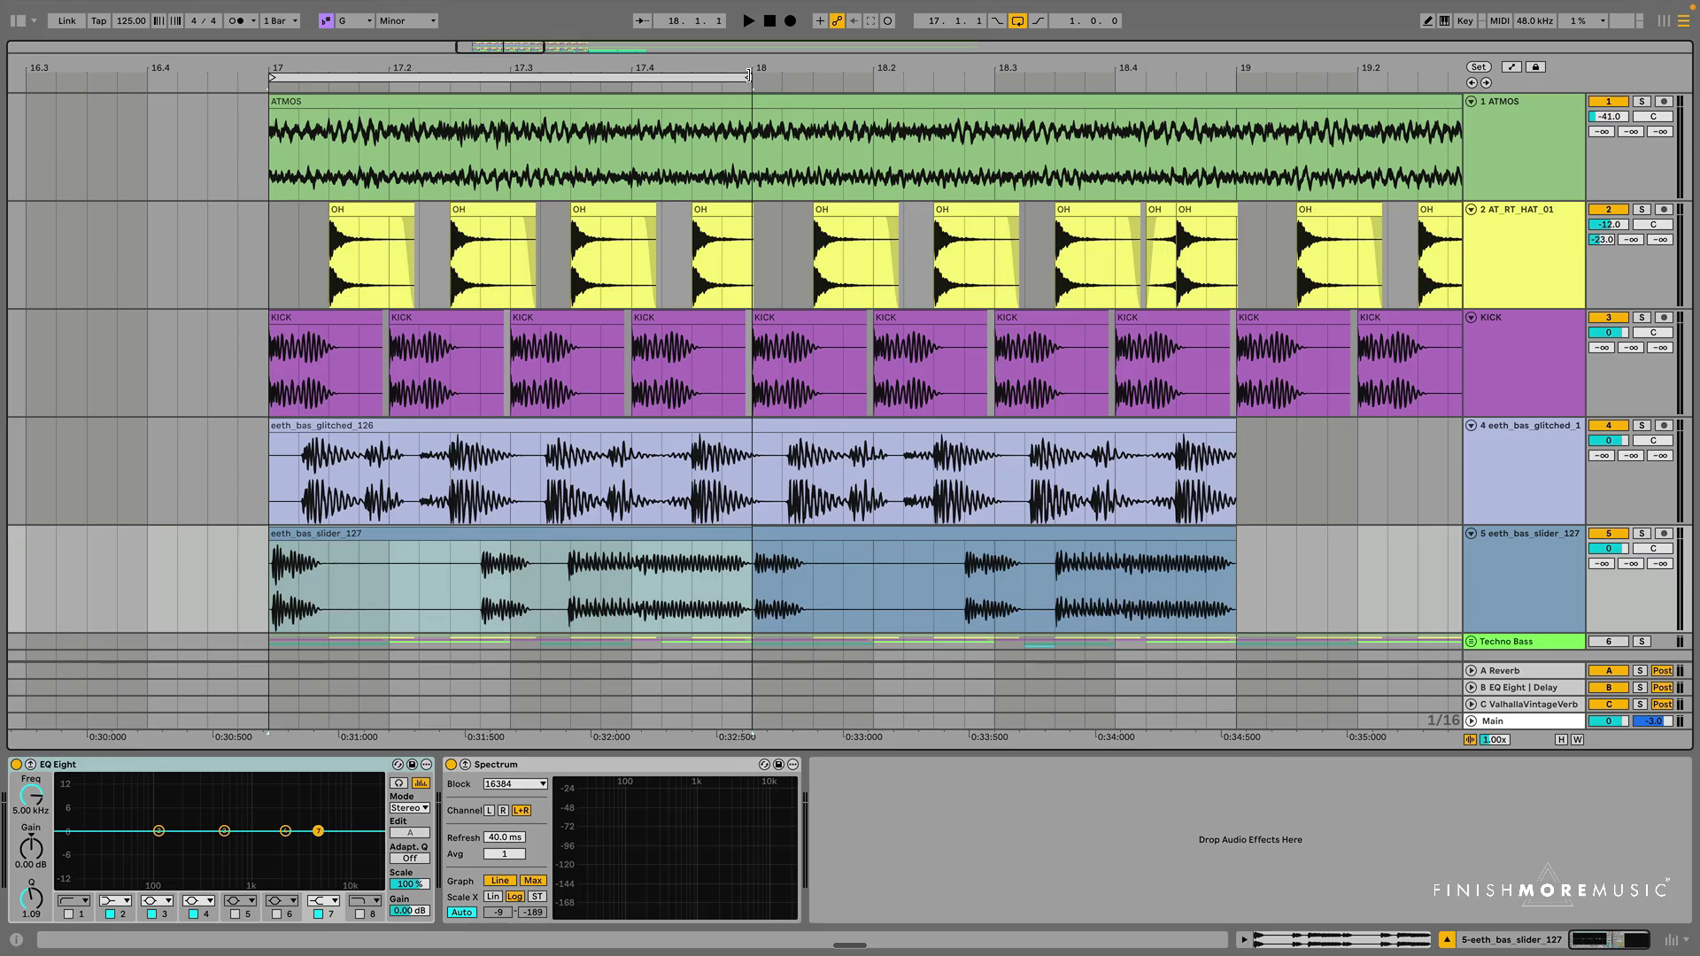
left_click(748, 610)
left_click_drag(748, 611, 278, 352)
left_click(277, 352)
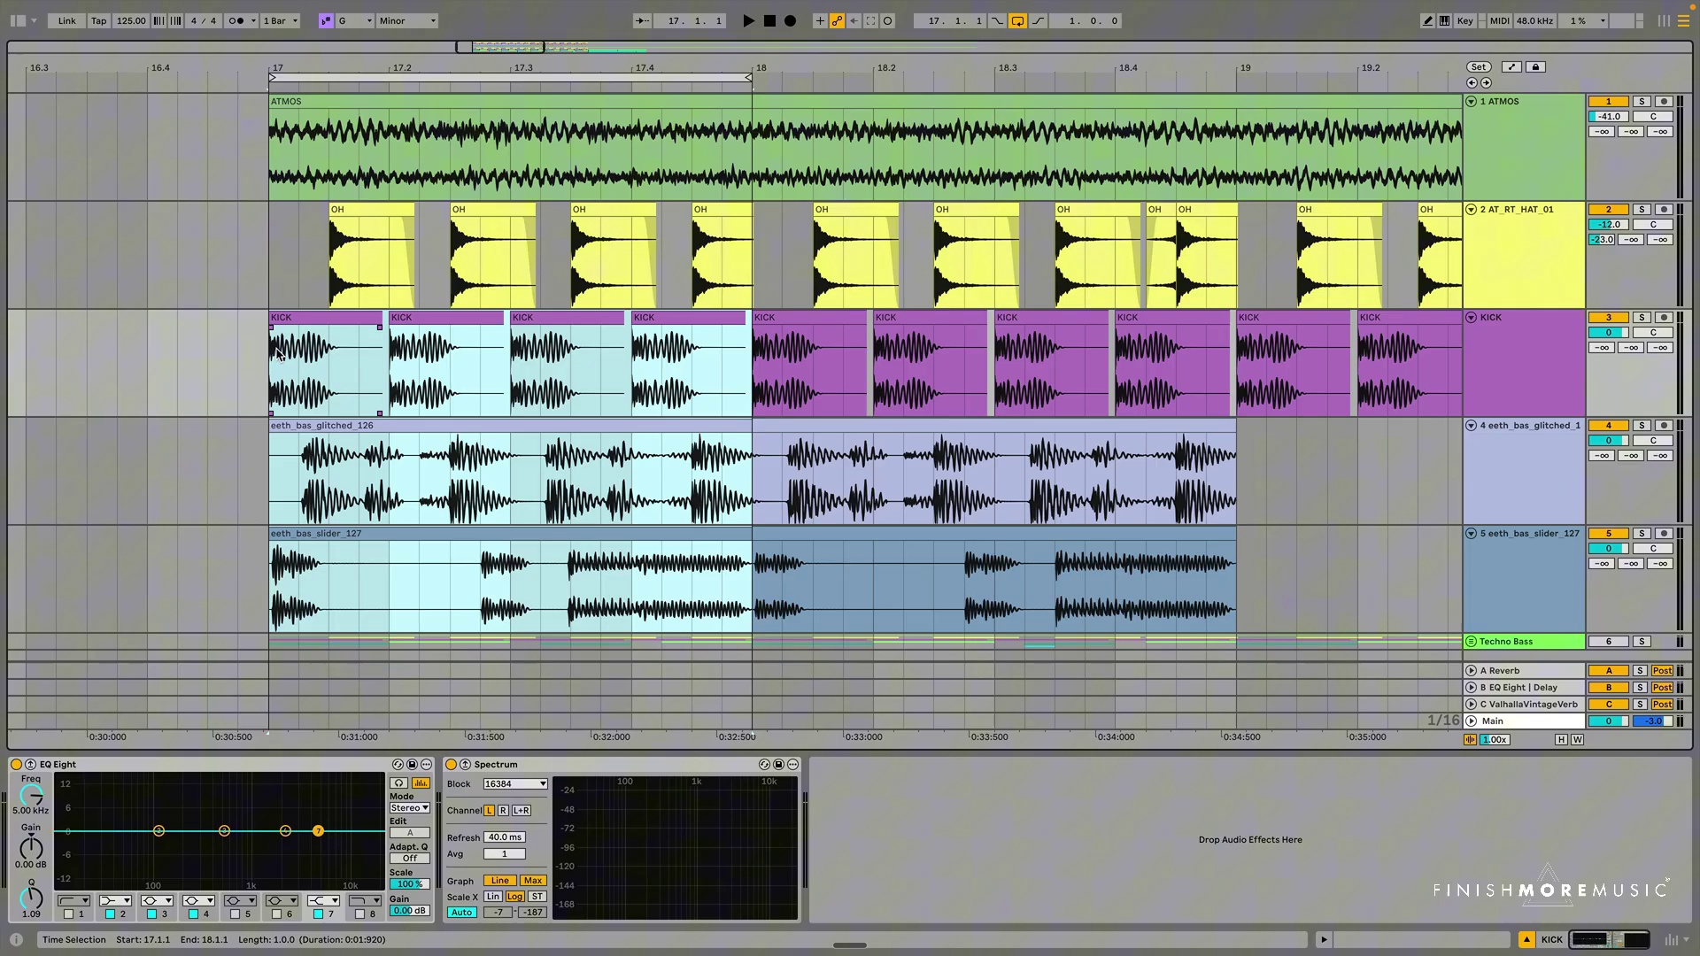
key("z")
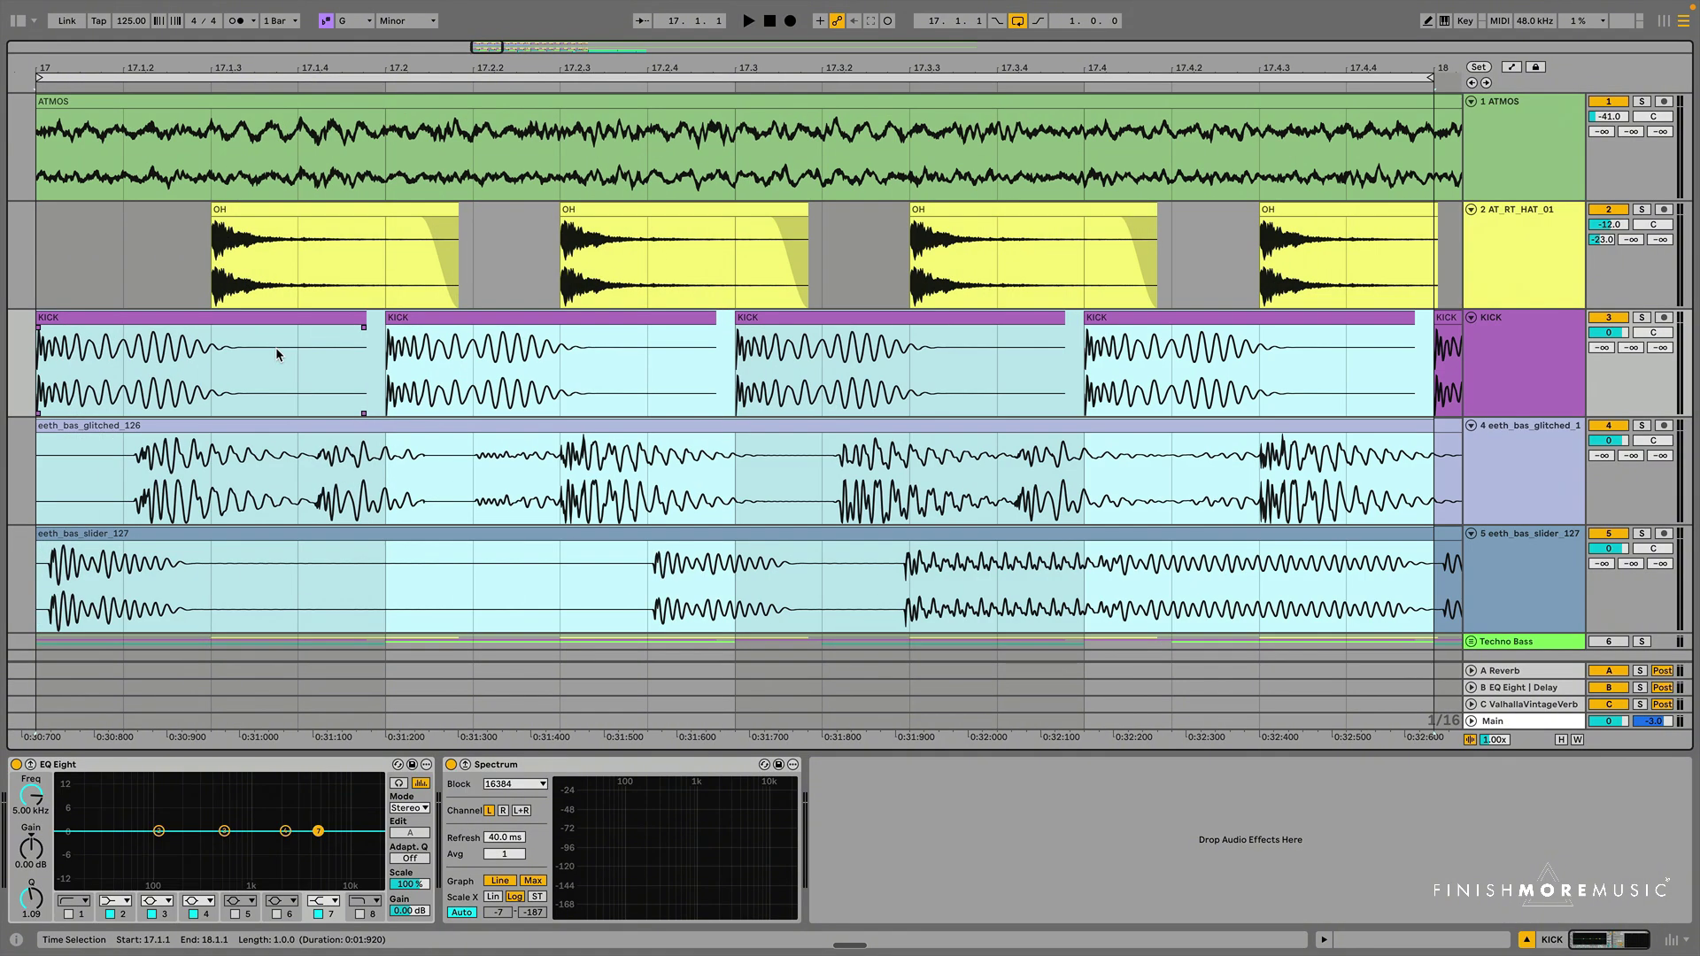
scroll(275, 347, "up", 3)
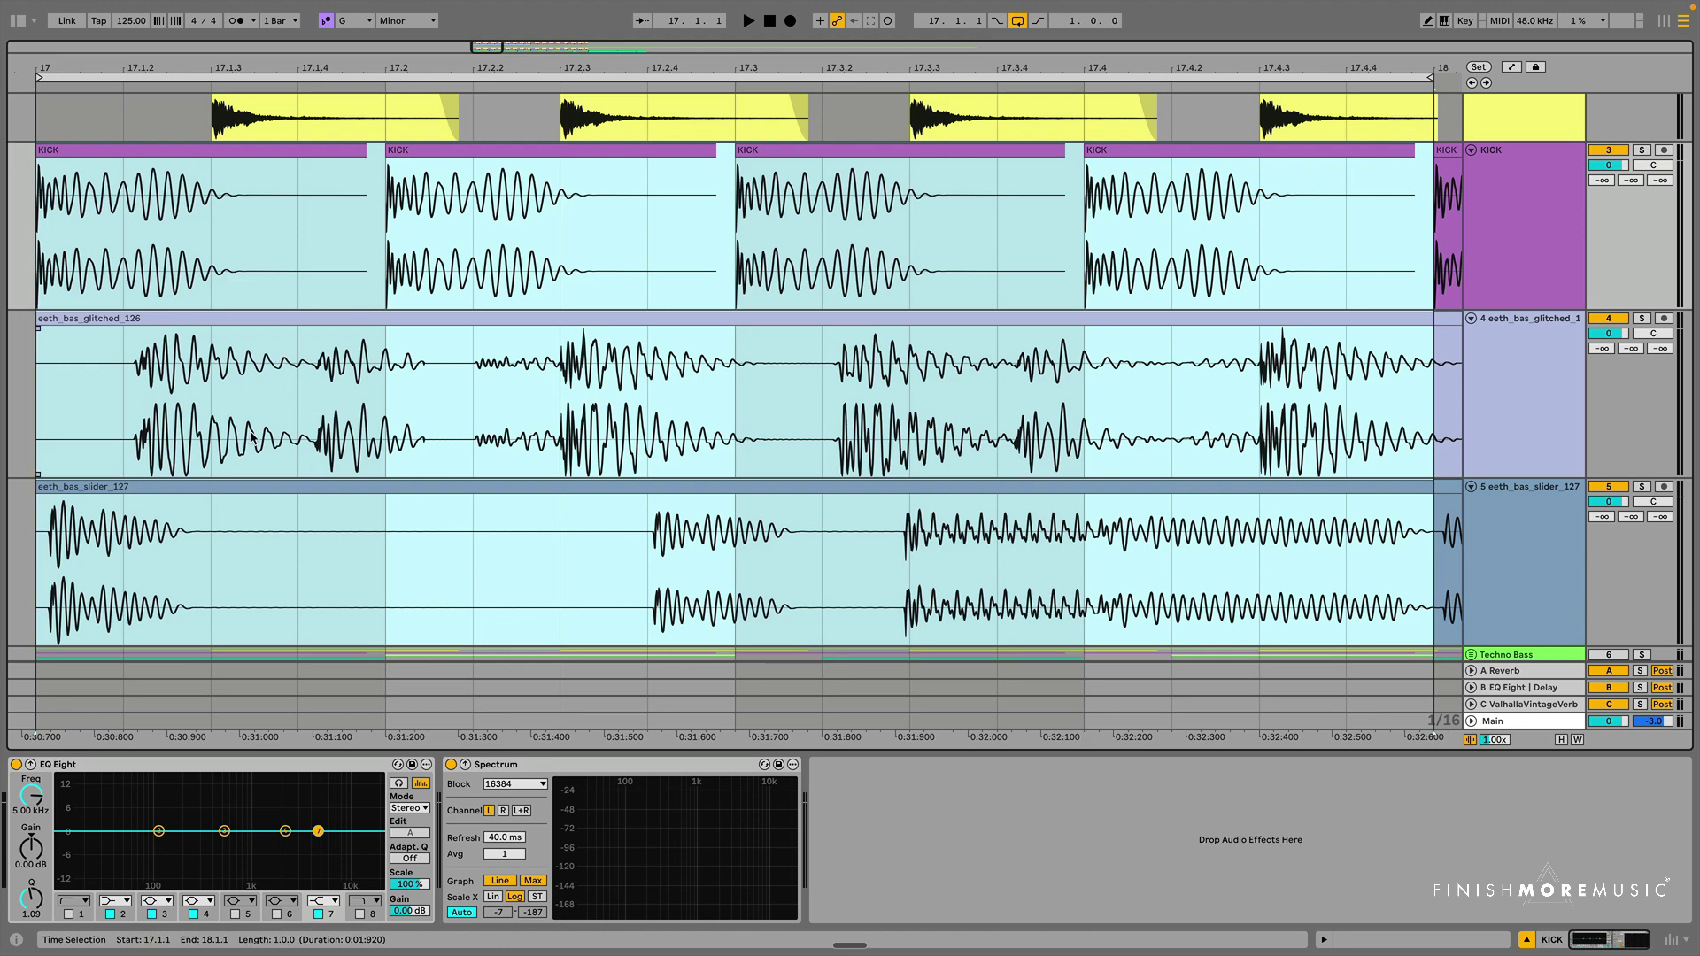
left_click(251, 435)
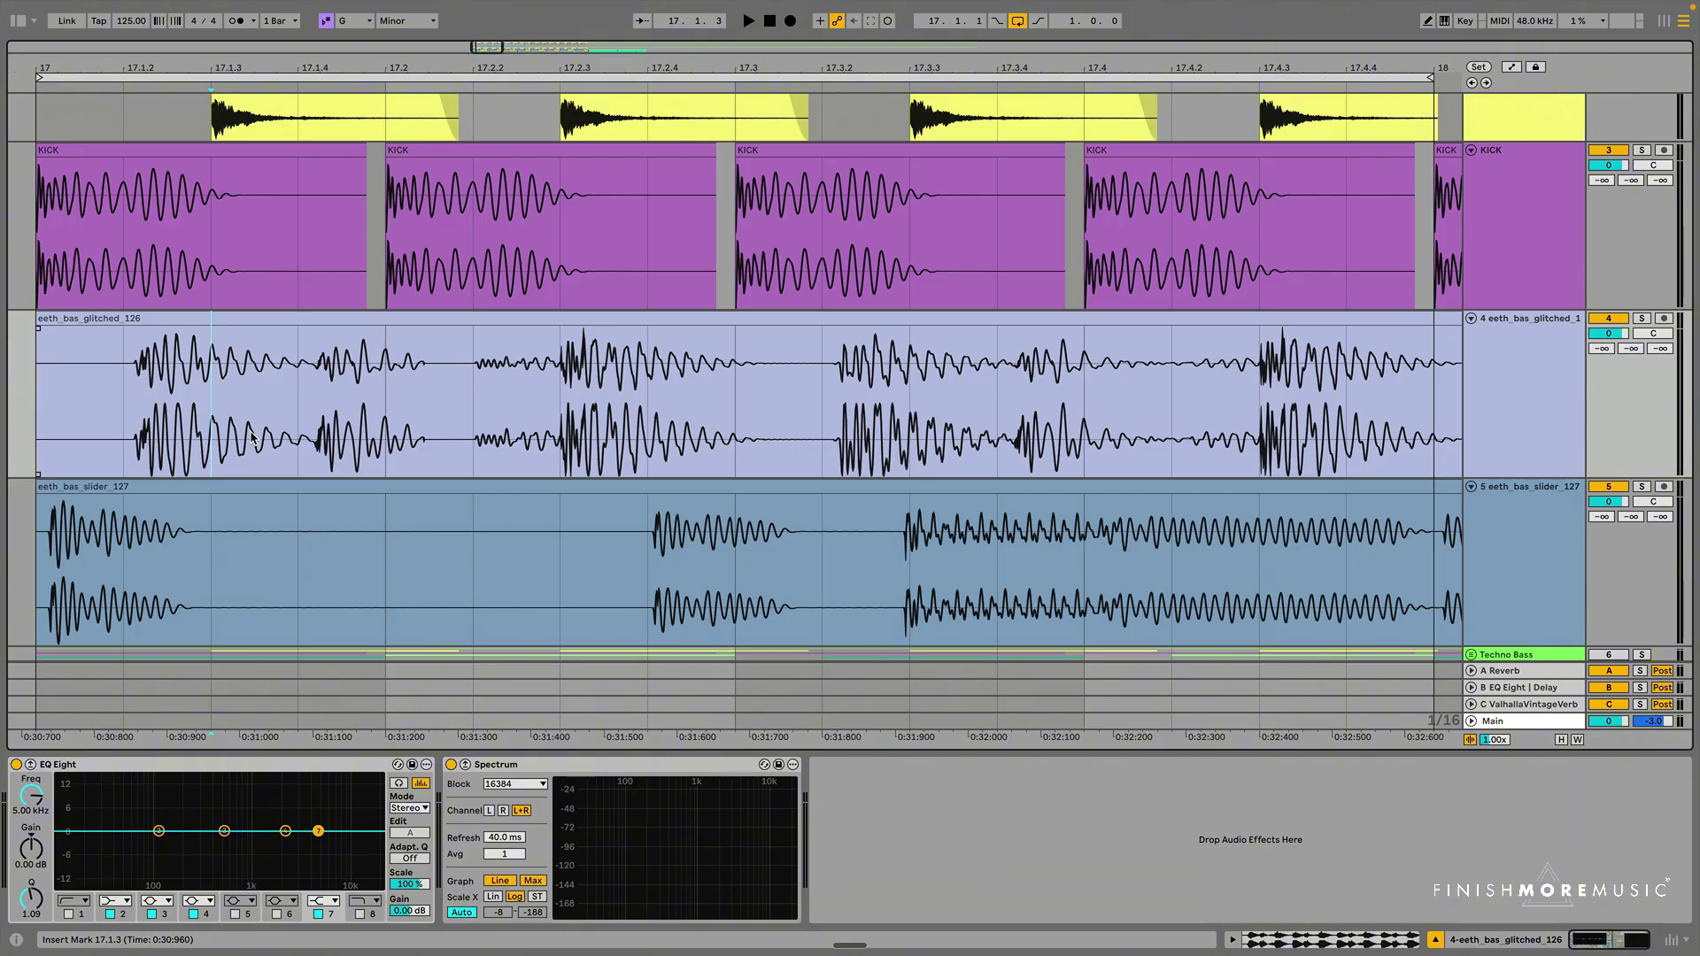
Delete the first sixteenth of the glitched bass clip so it starts at 17.1.2.
left_click_drag(93, 405, 30, 381)
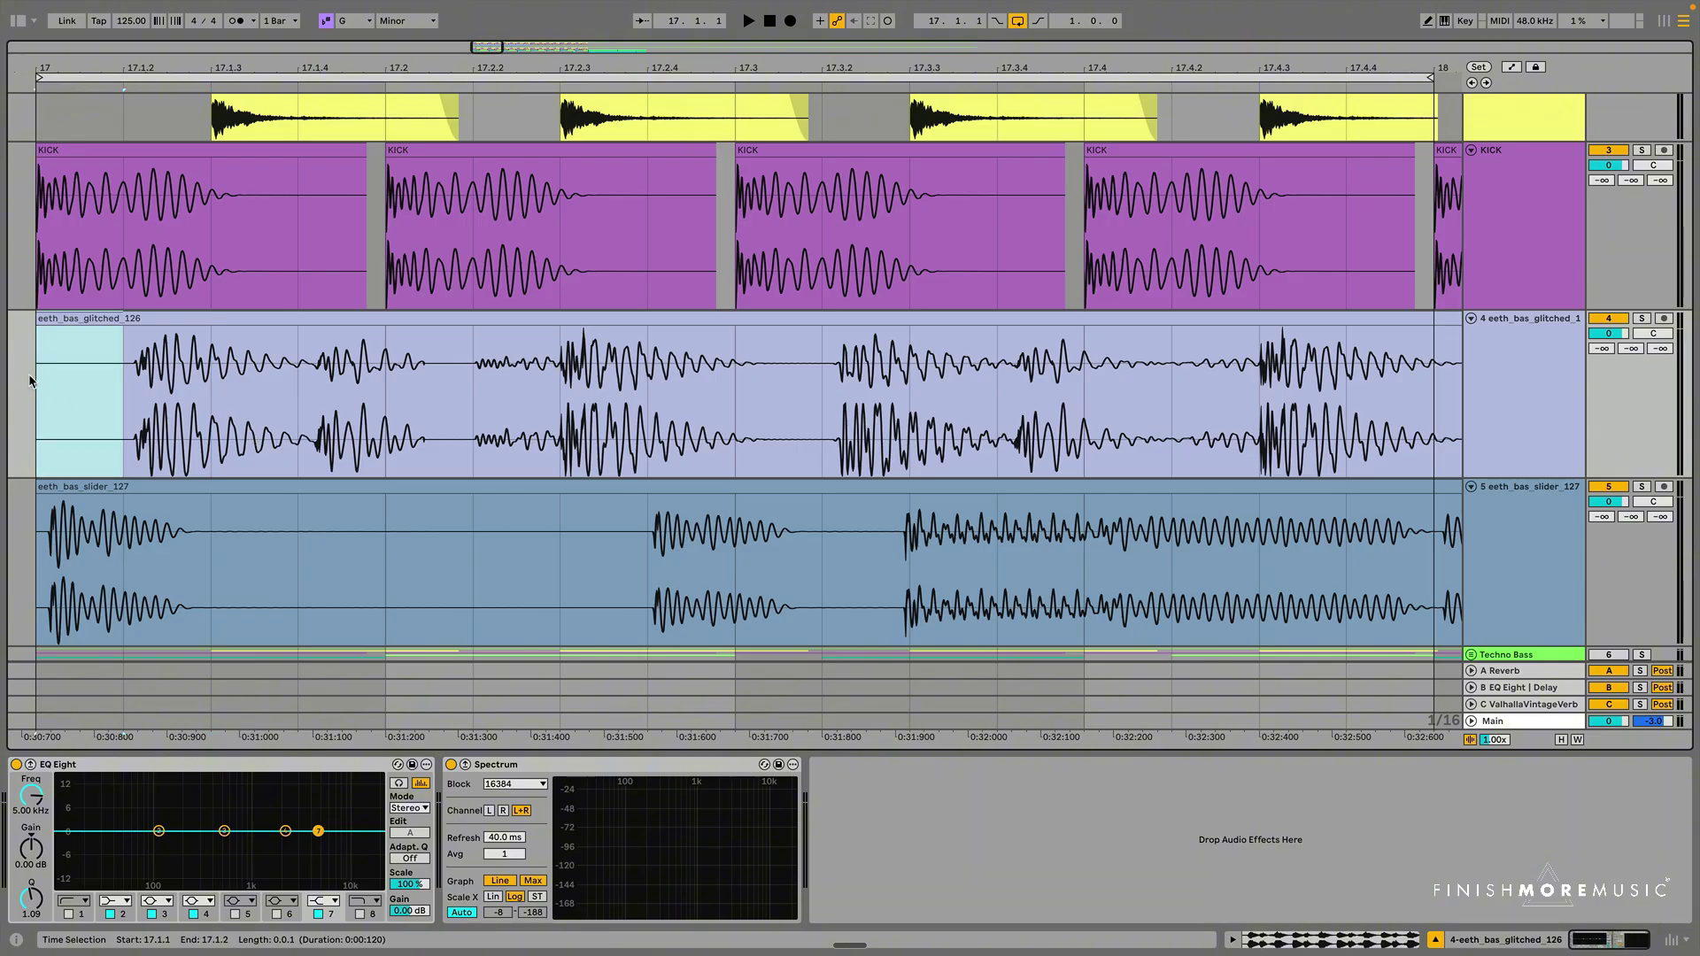
key("Delete")
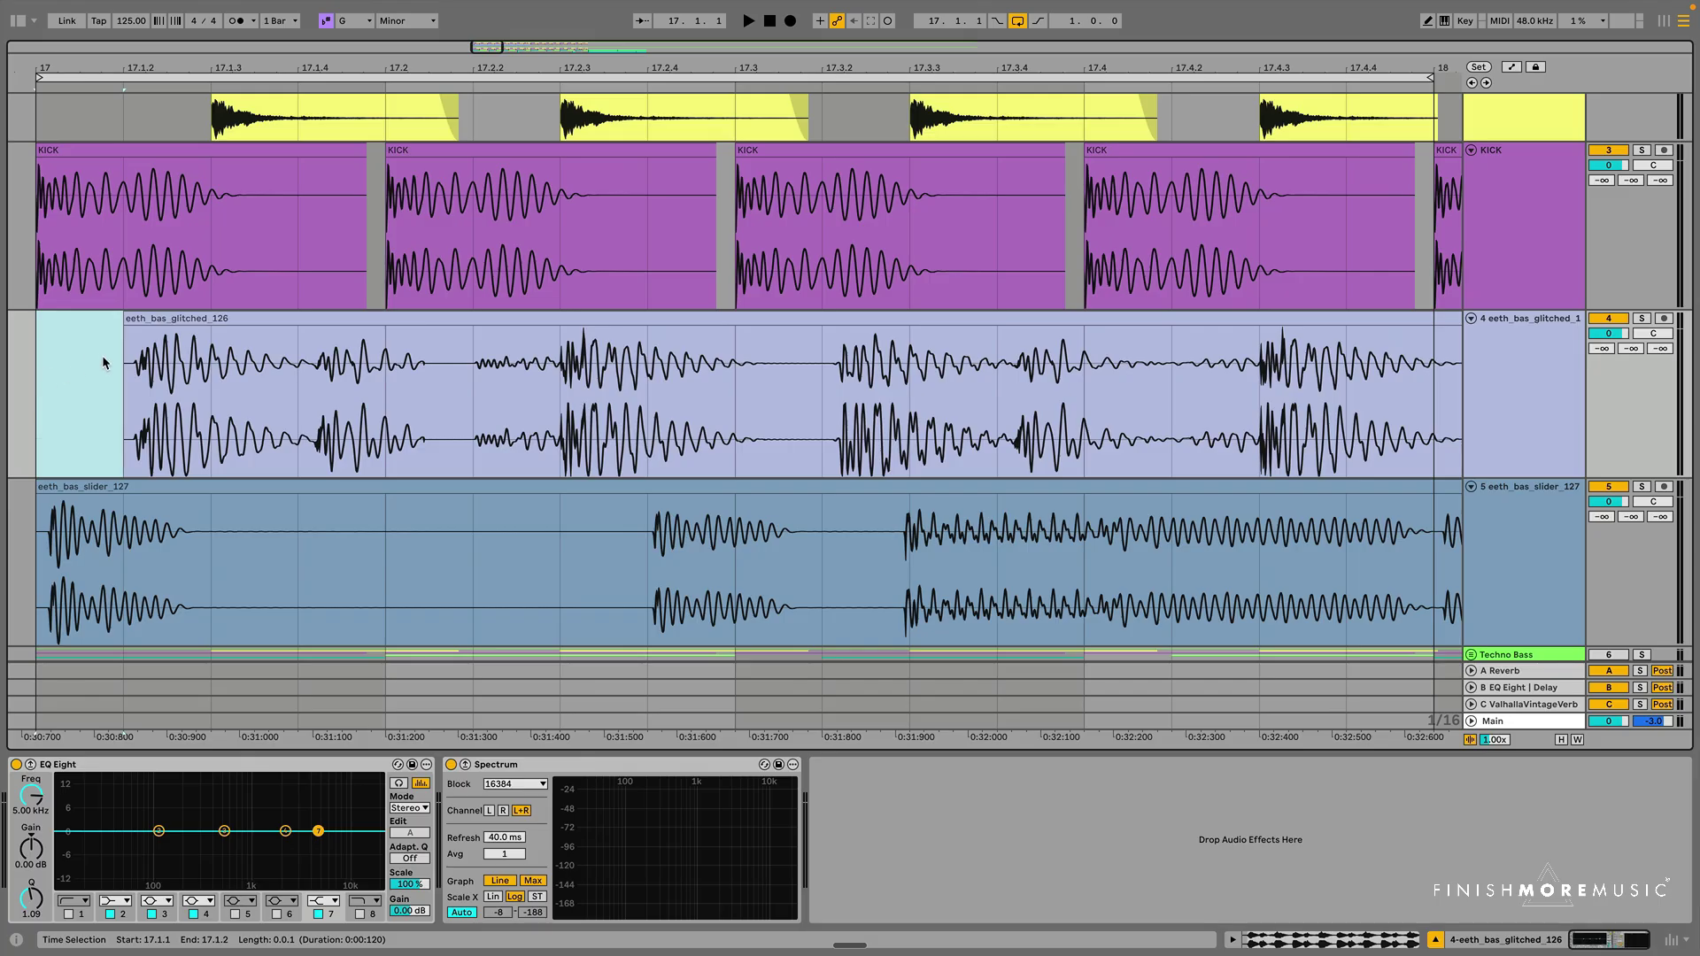
mouse_move(127, 332)
left_mouse_down()
mouse_move(285, 330)
mouse_move(133, 330)
left_mouse_up()
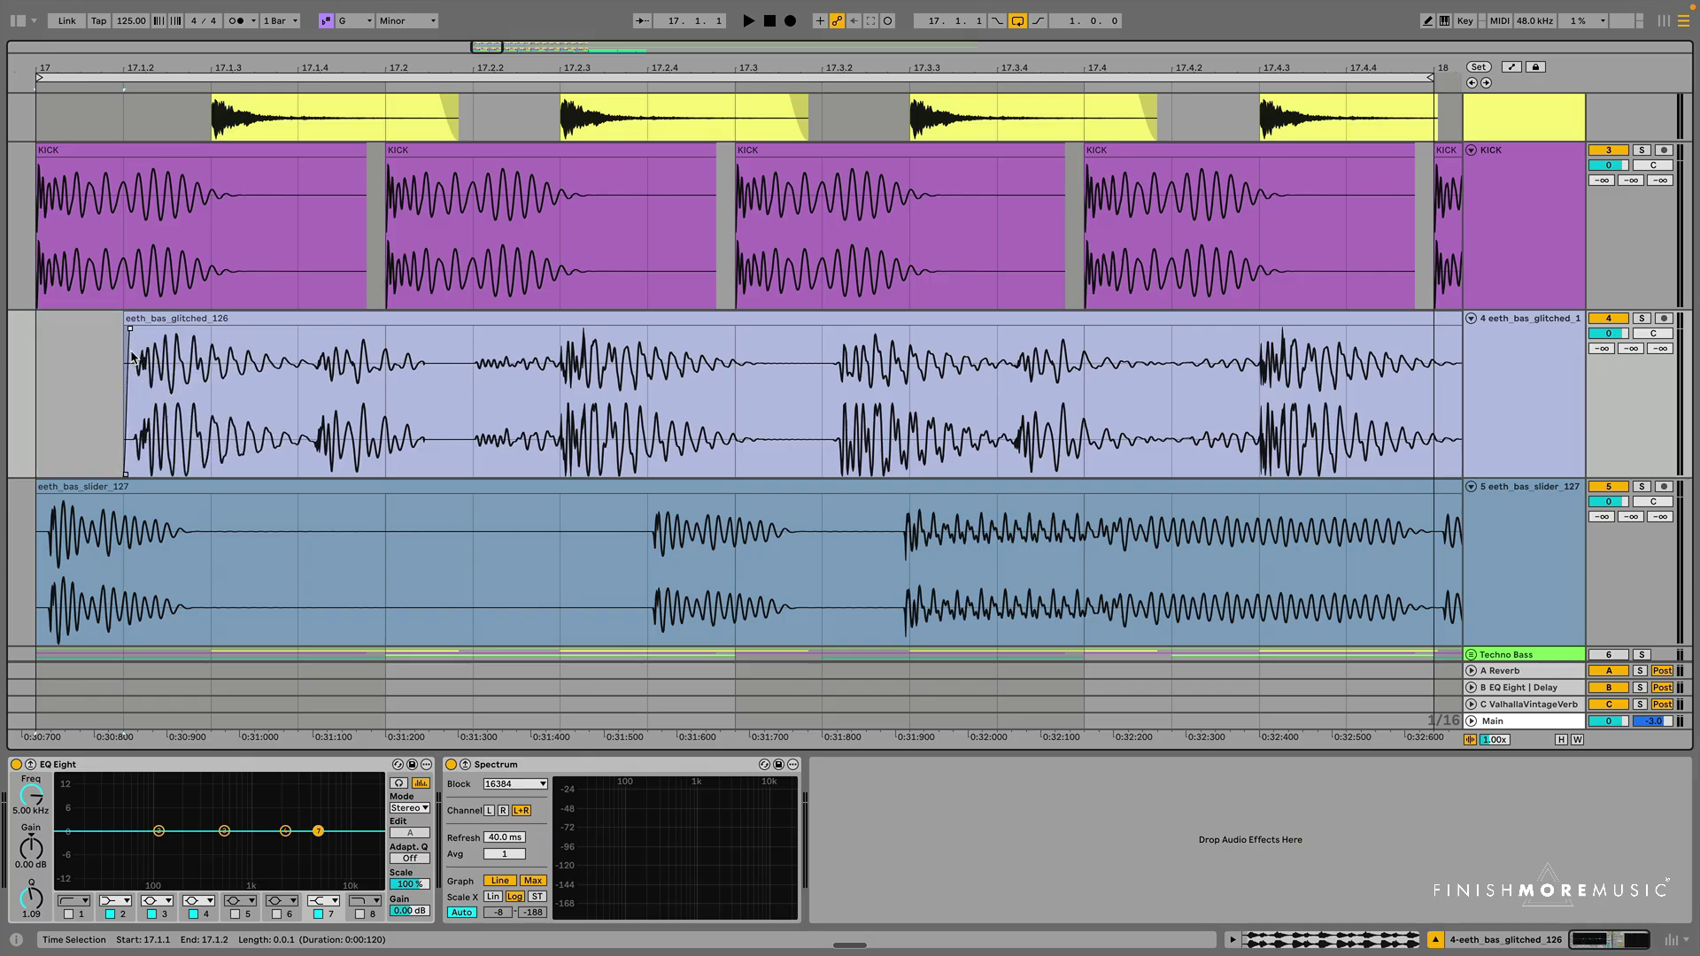
left_click_drag(385, 376, 213, 330)
left_click(228, 412)
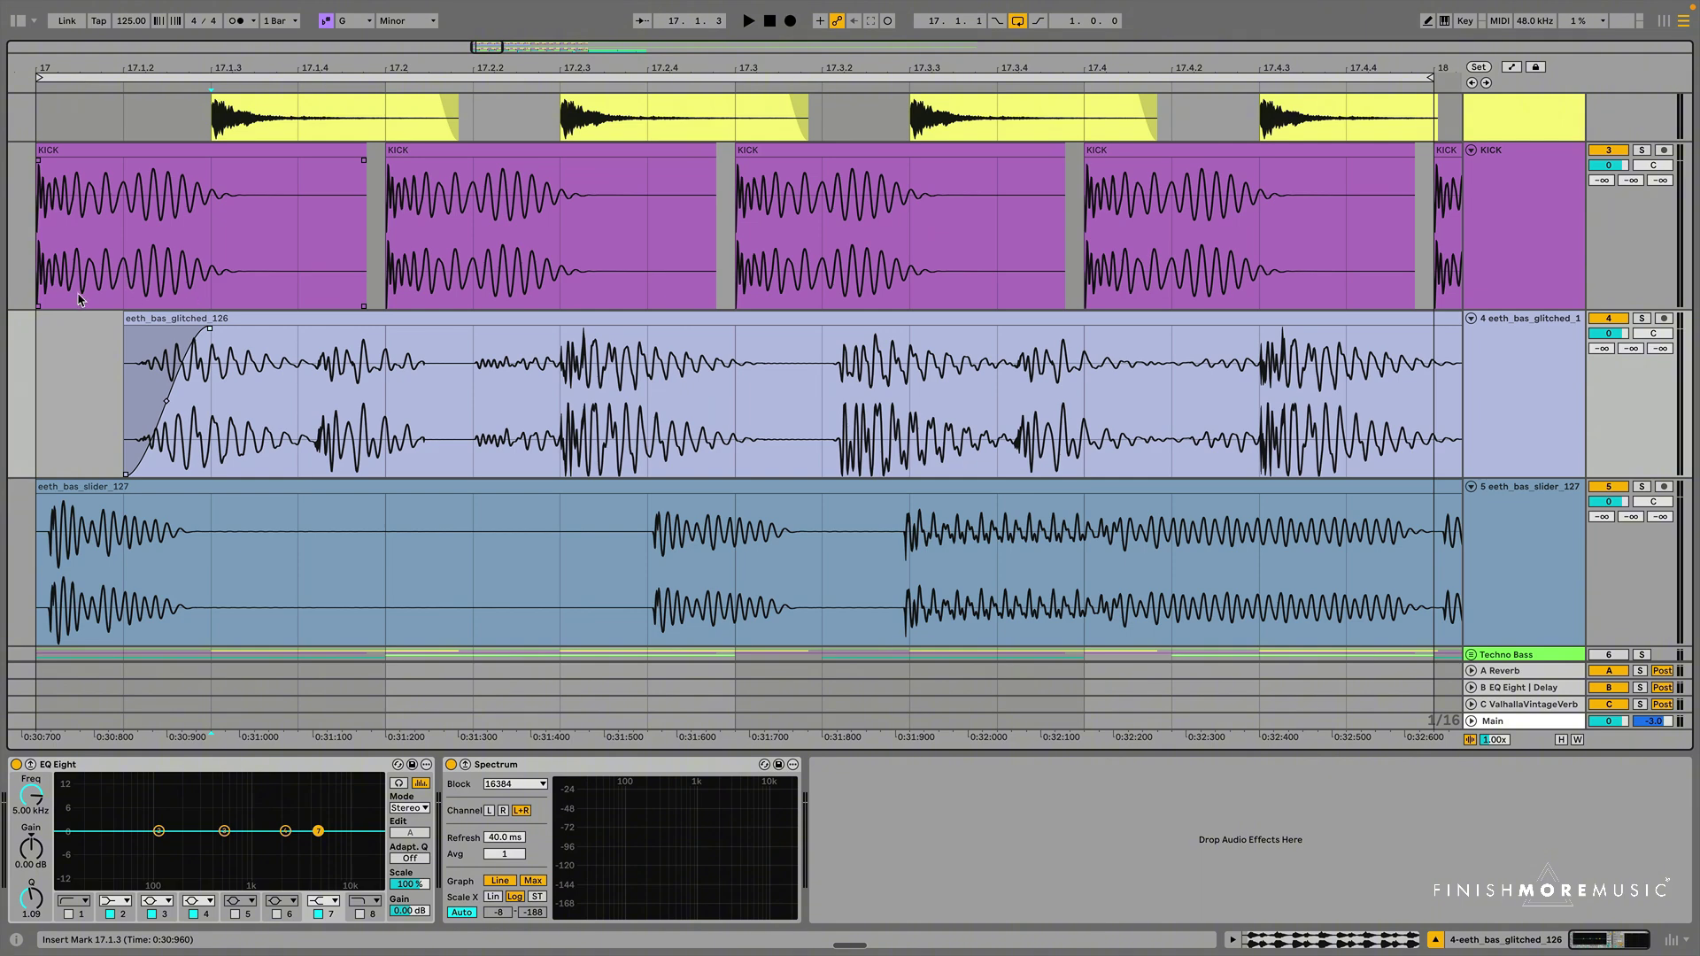
Delete 17.2.1–17.2.2 from the glitched clip and fade out the first fragment.
left_click_drag(38, 248, 191, 249)
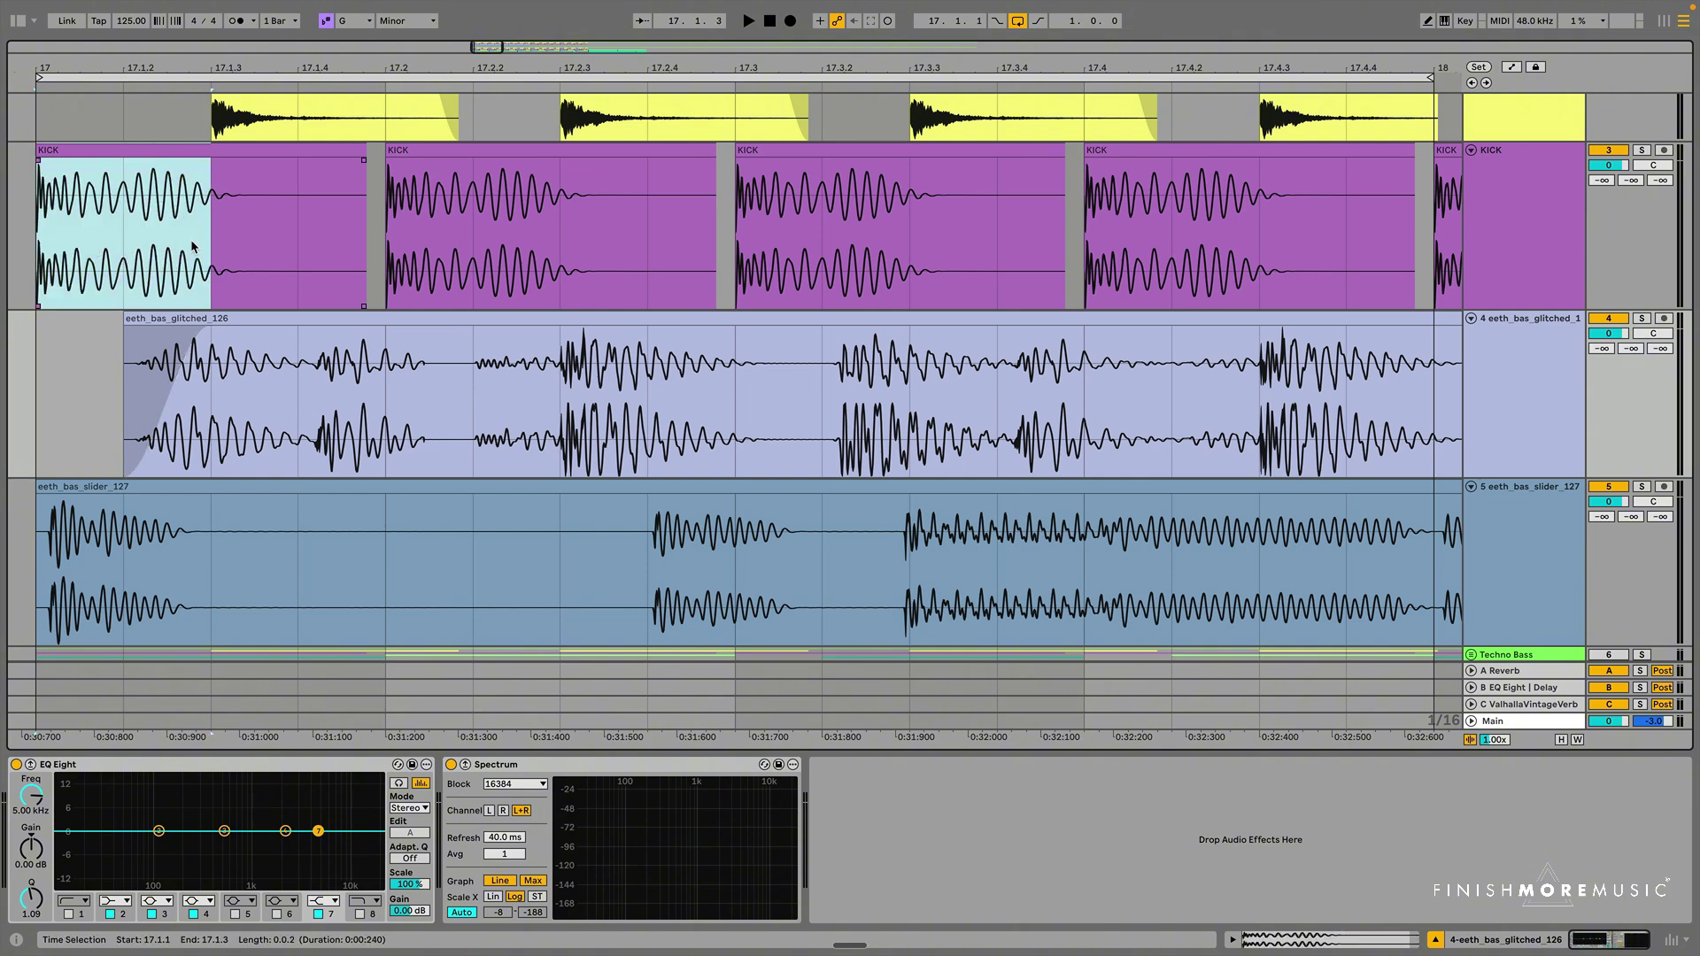
left_click_drag(41, 407, 136, 407)
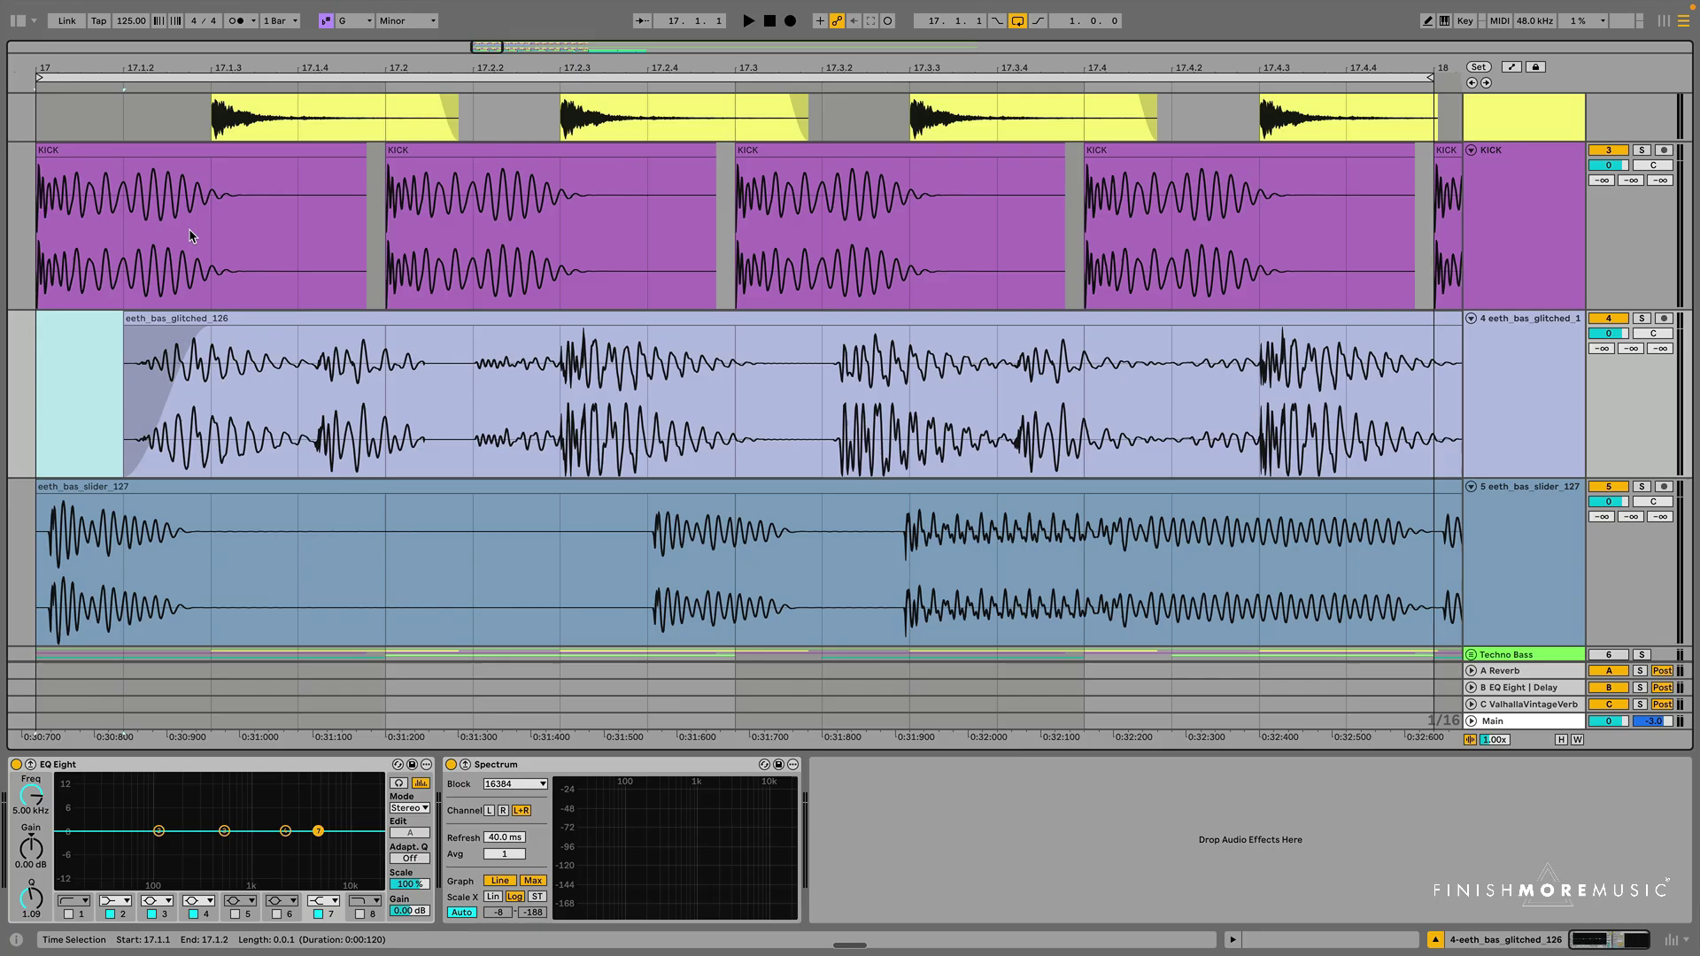
left_click(212, 382)
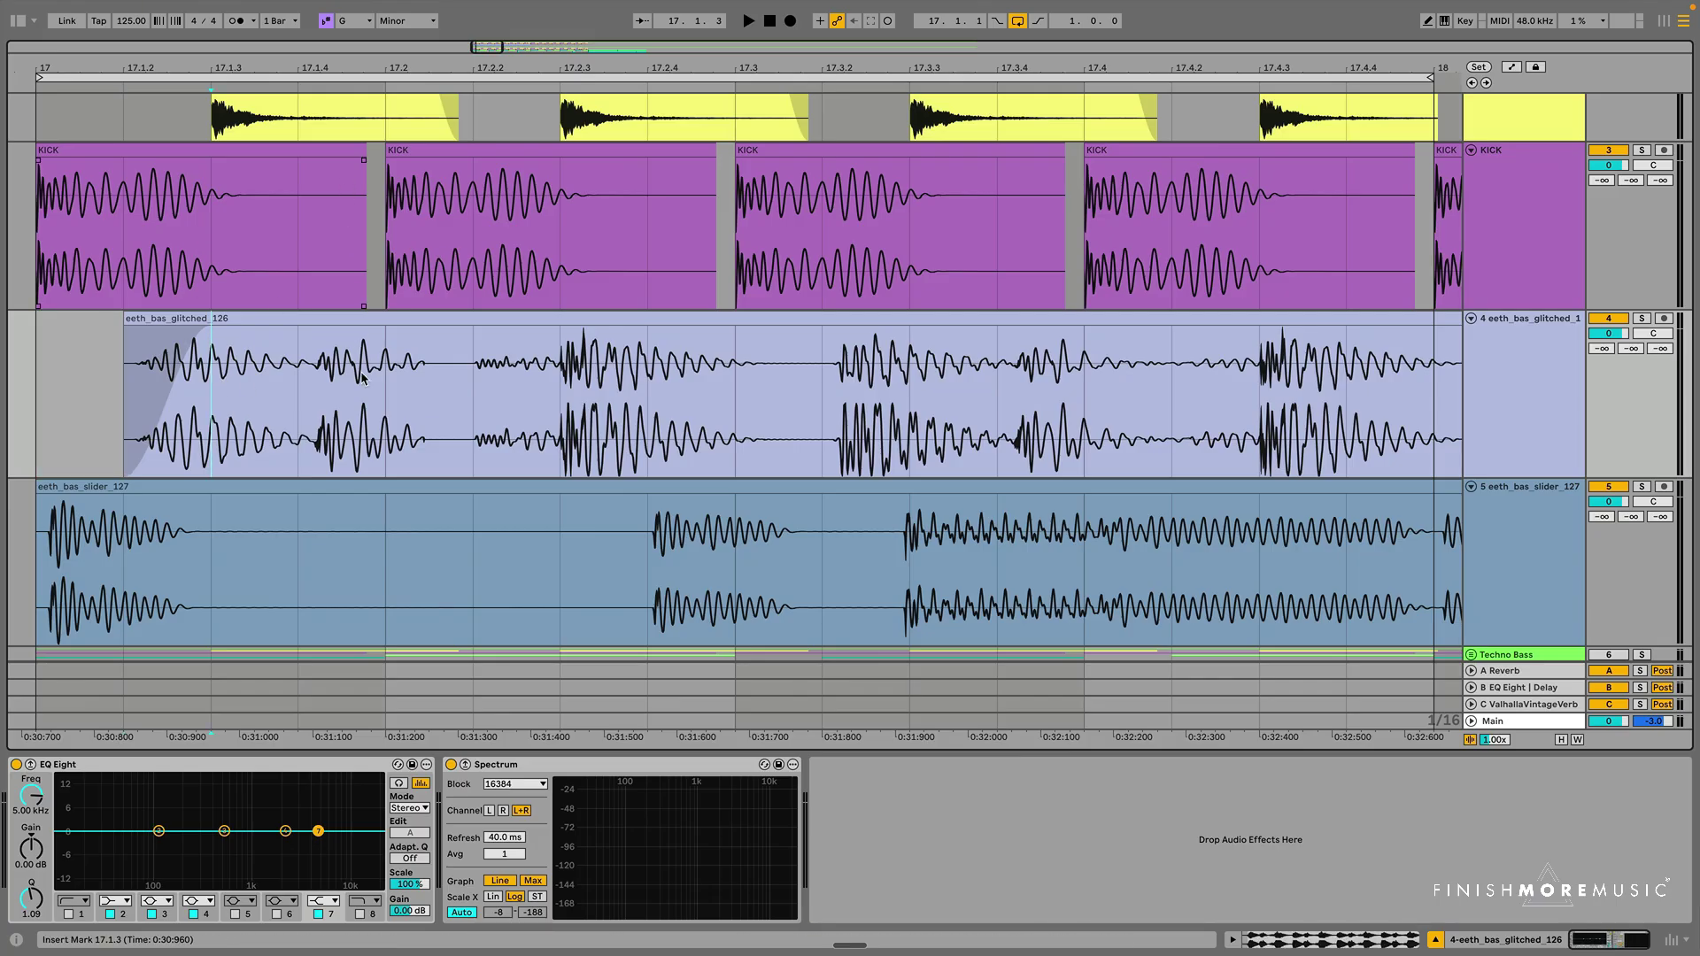
left_click_drag(387, 391, 470, 371)
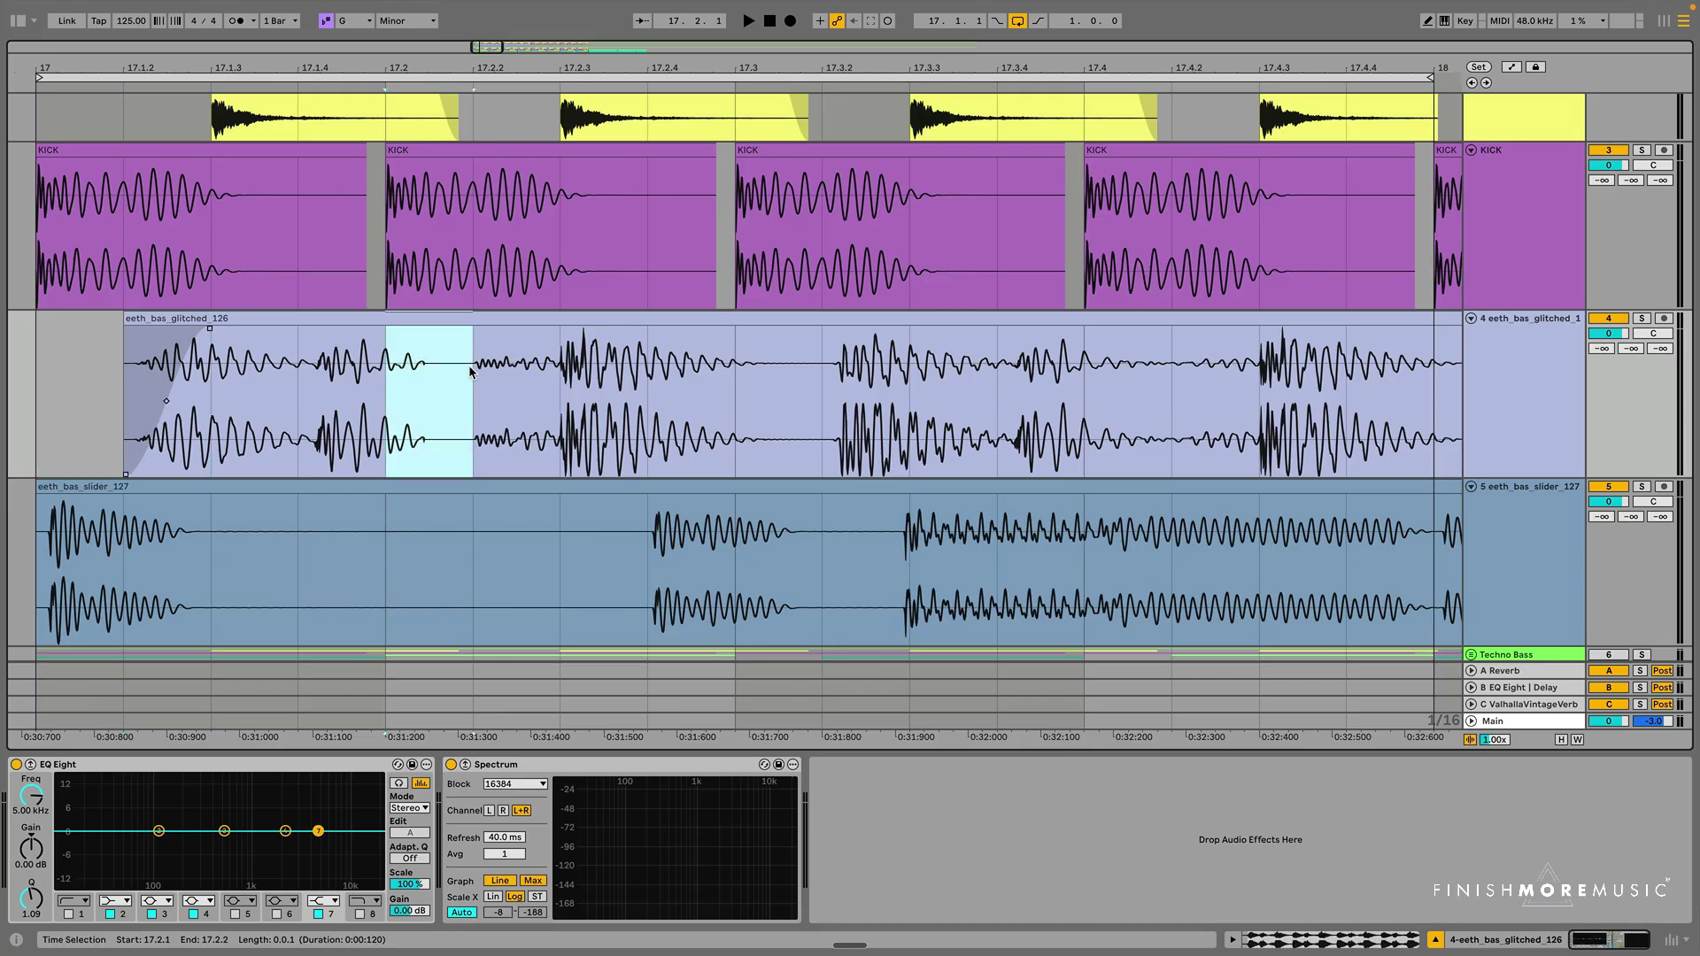
key("Delete")
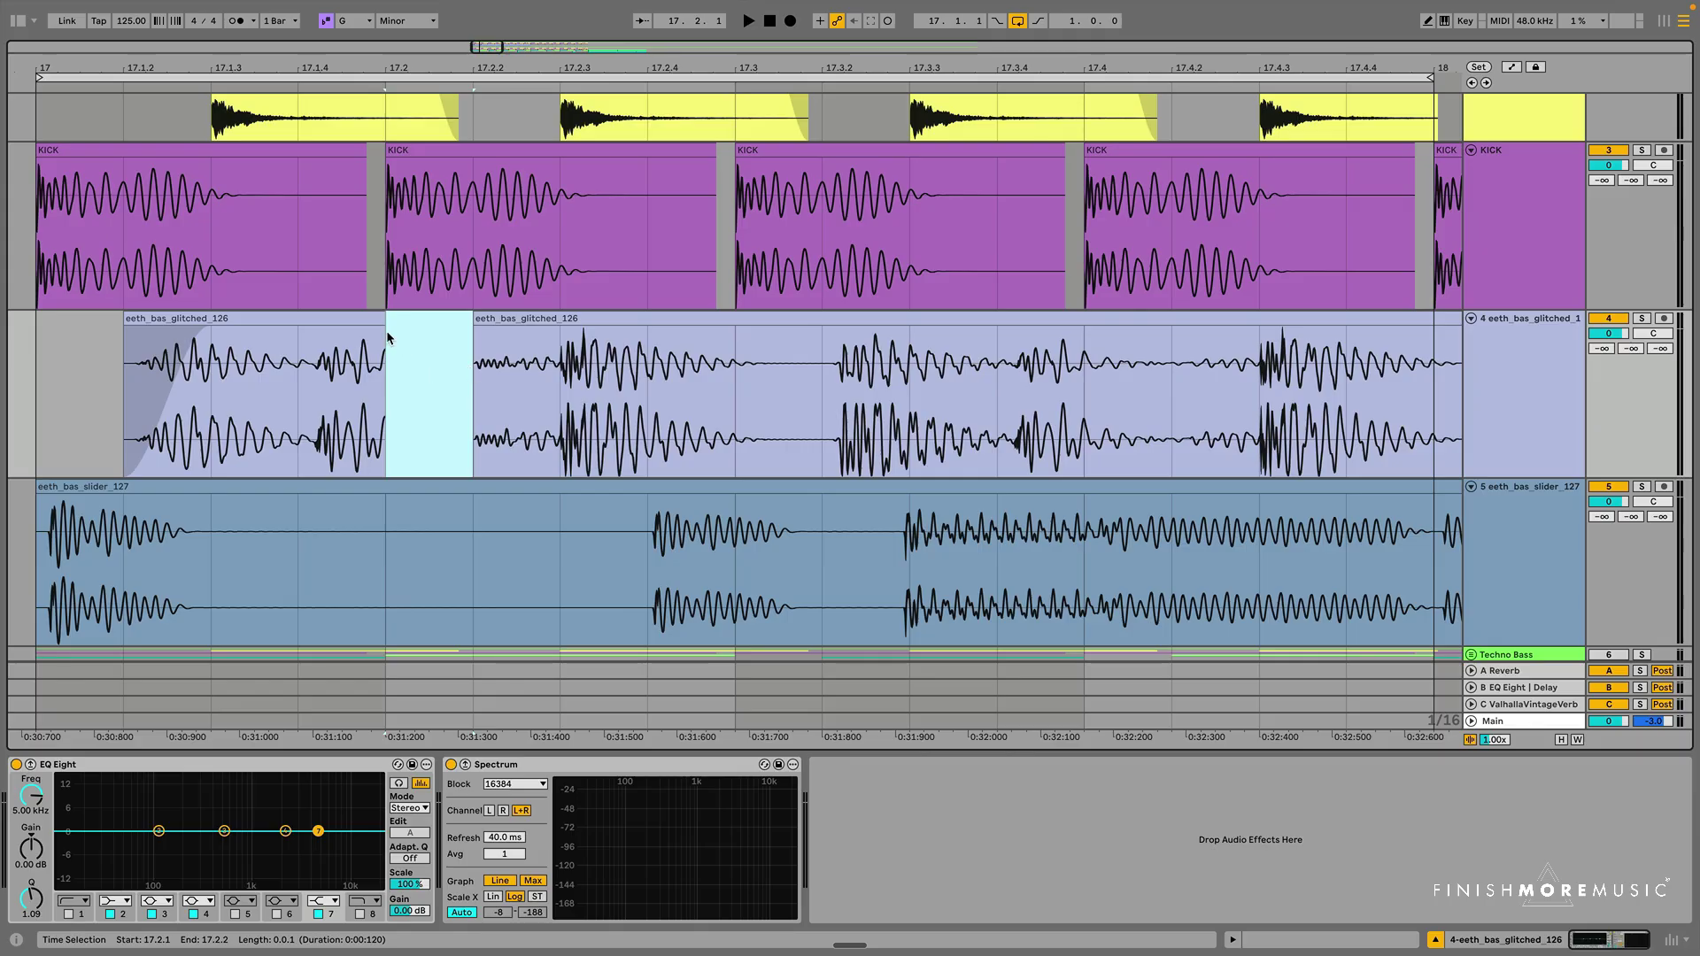
left_click_drag(383, 329, 370, 331)
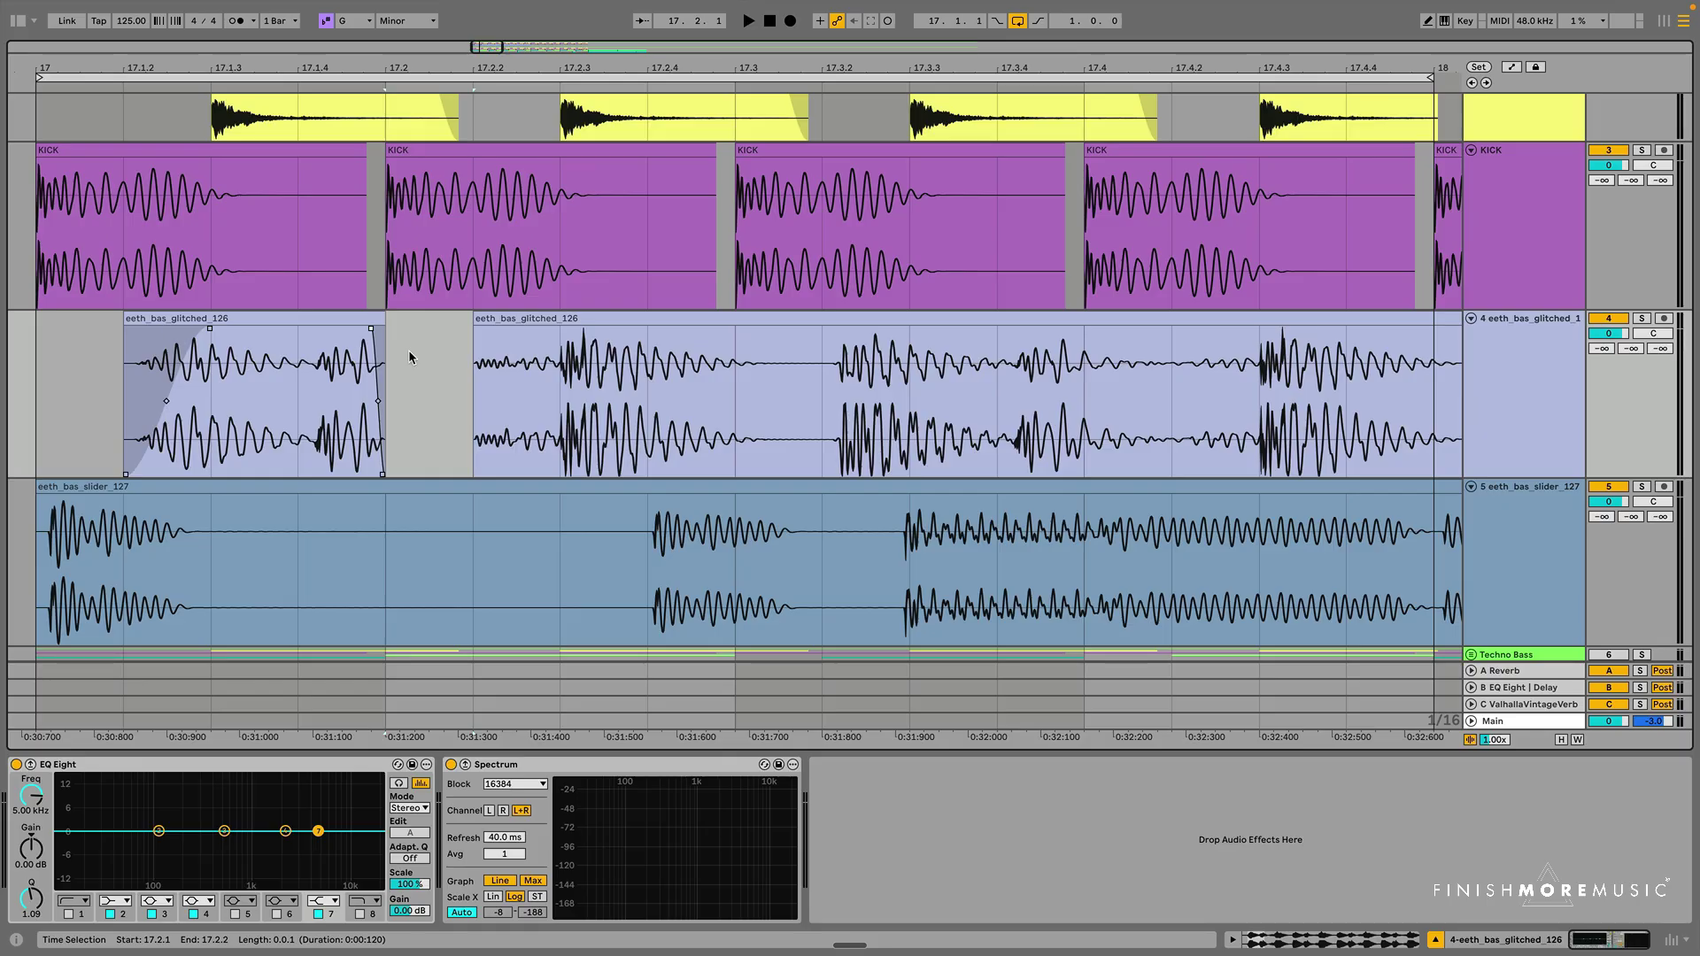
Trim the second glitched fragment to 17.3.2–17.4, with a fade-in and a short fade-out.
left_click_drag(471, 320, 821, 326)
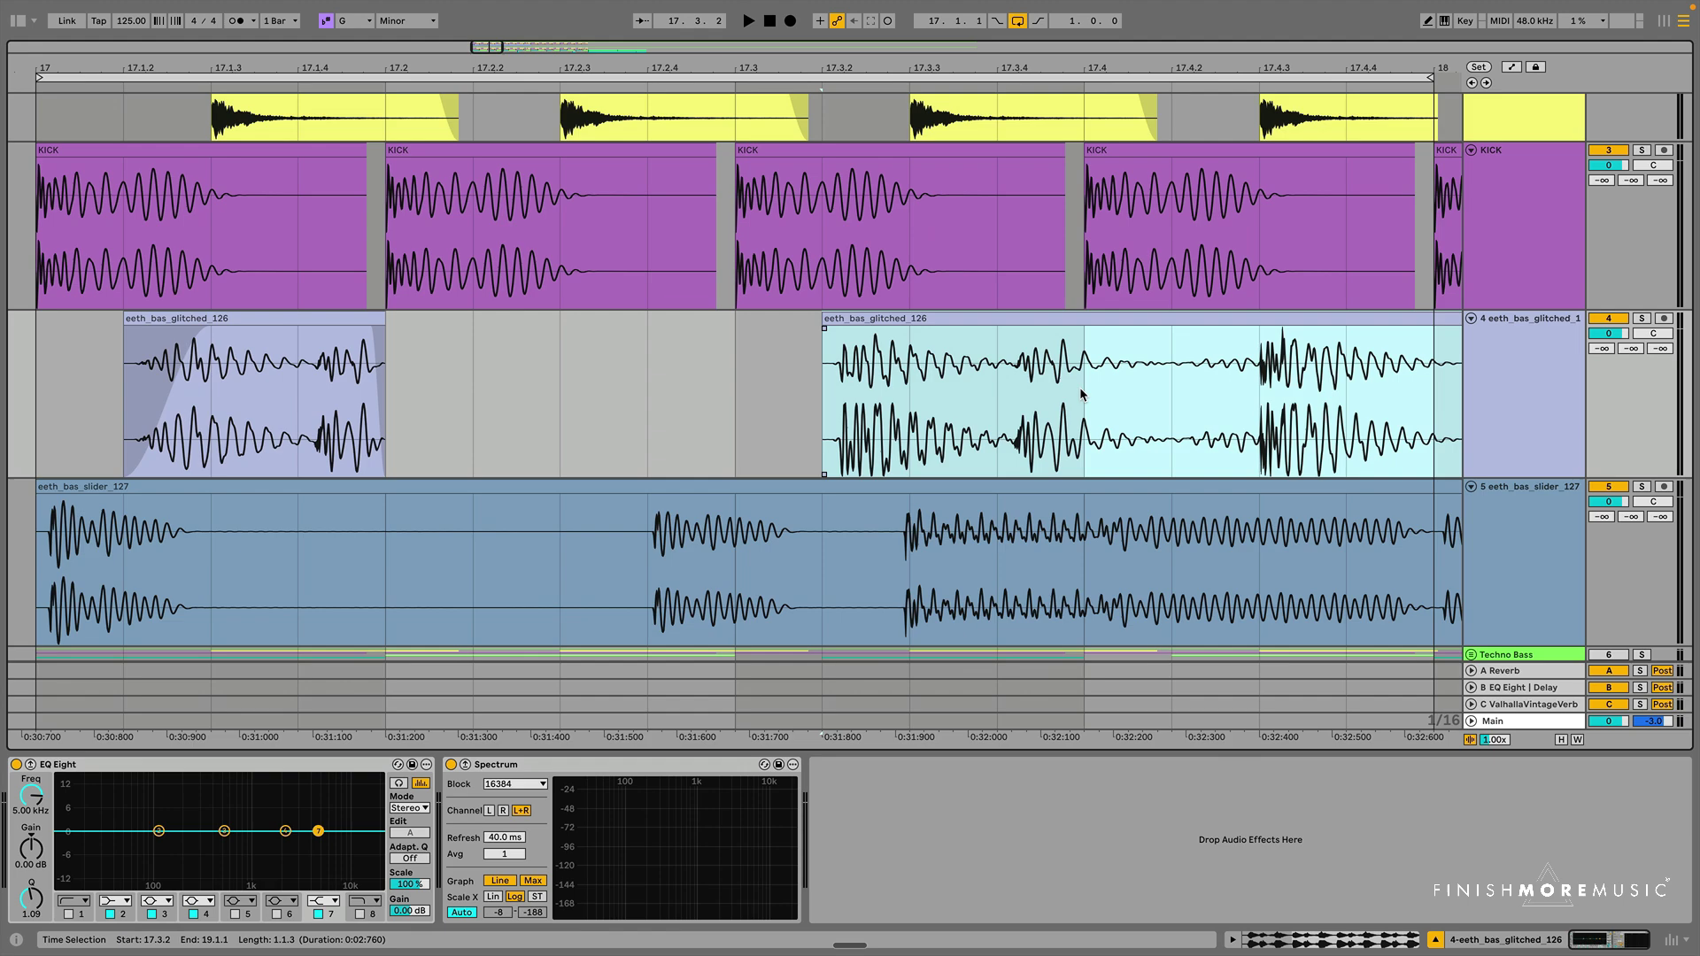
left_click_drag(1081, 392, 1417, 394)
key("Delete")
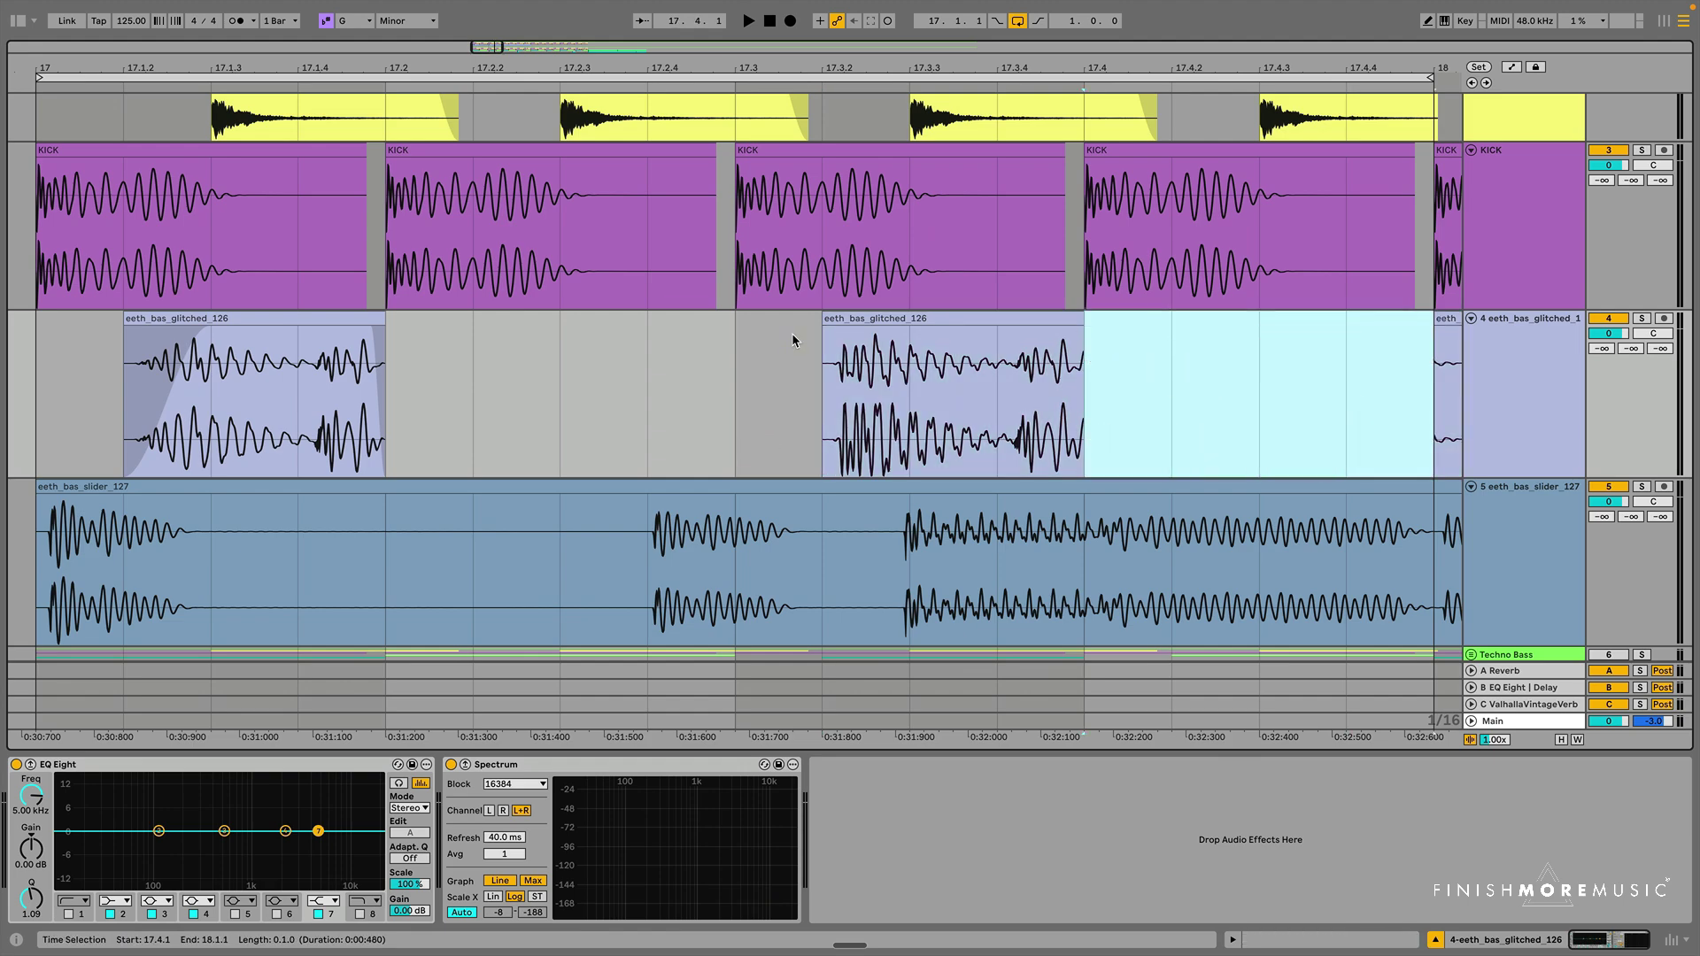
left_click_drag(824, 328, 898, 329)
left_click(246, 319)
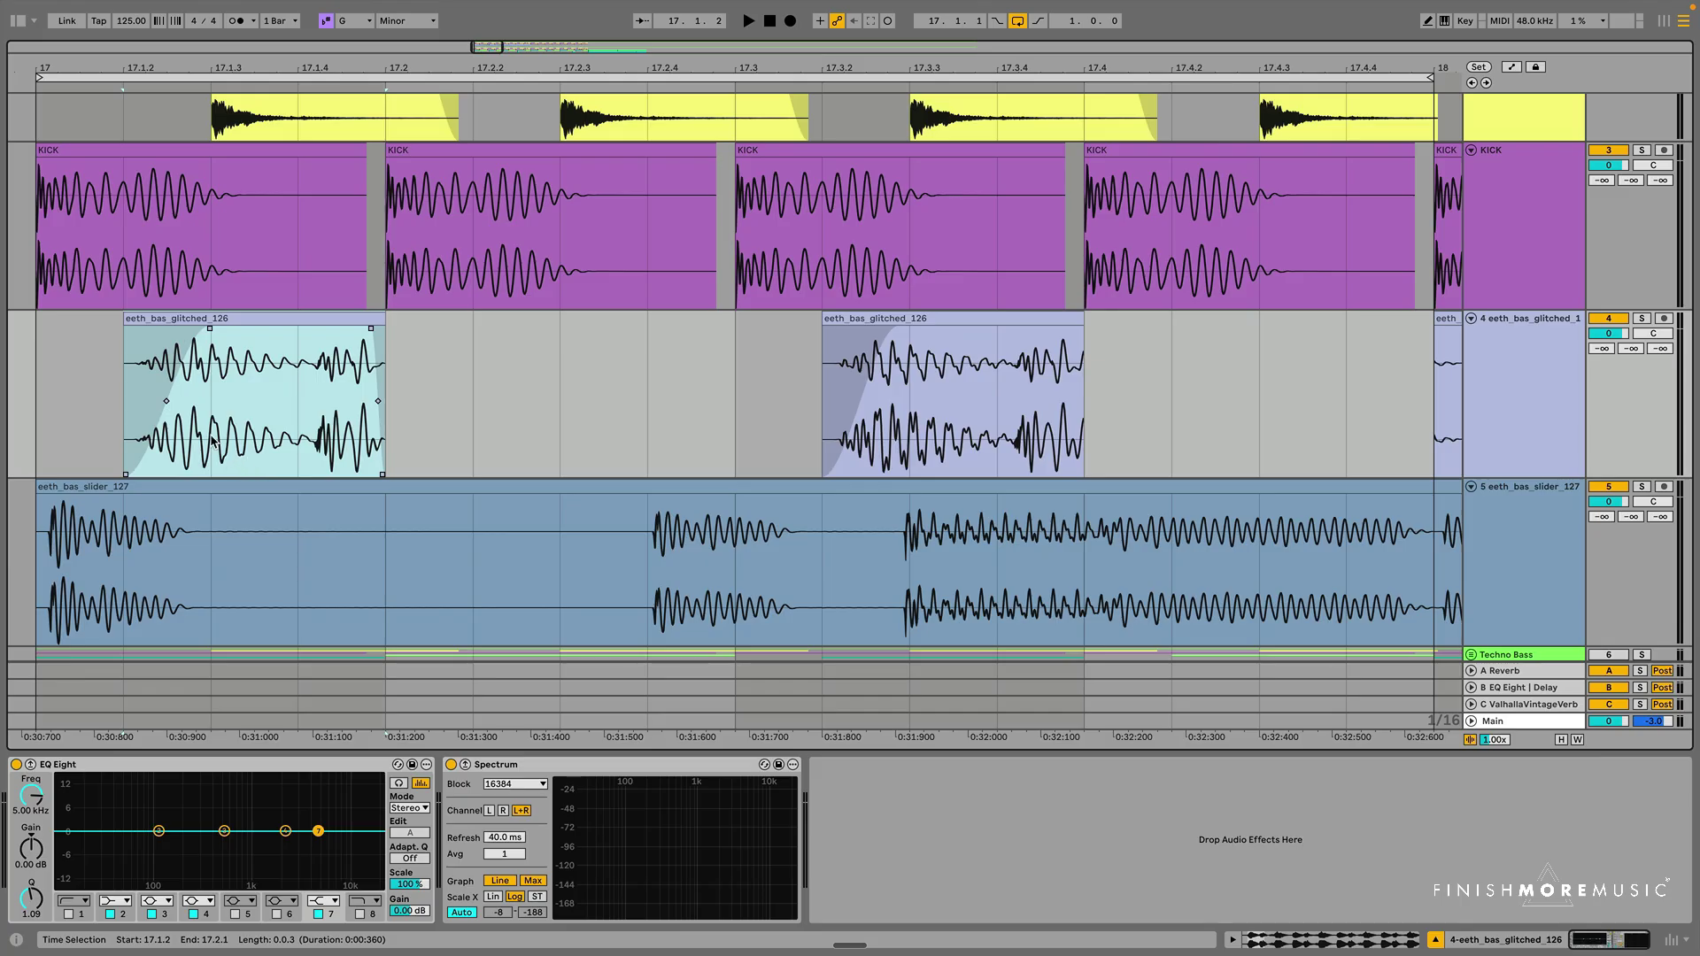
left_click_drag(1078, 328, 1070, 333)
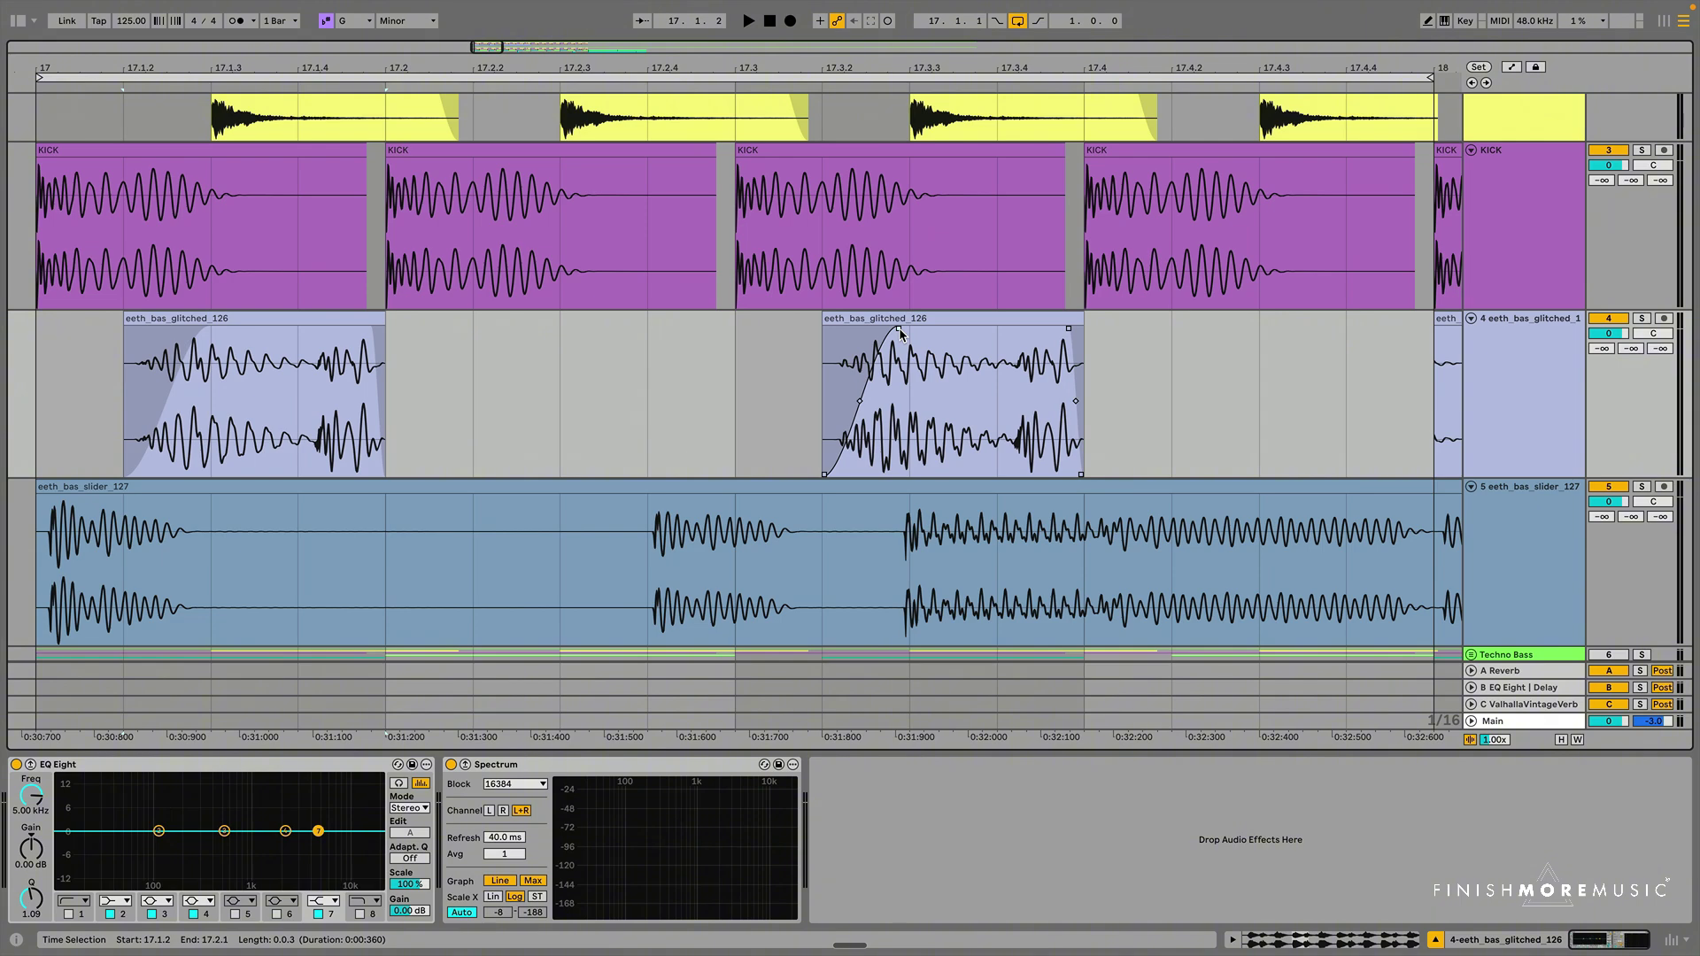
left_click_drag(1089, 583, 1429, 571)
Delete 17.3.2–17.4.1 from the slider bass and trim its later part to start at 17.4.2.
left_click_drag(1082, 571, 836, 555)
key("Delete")
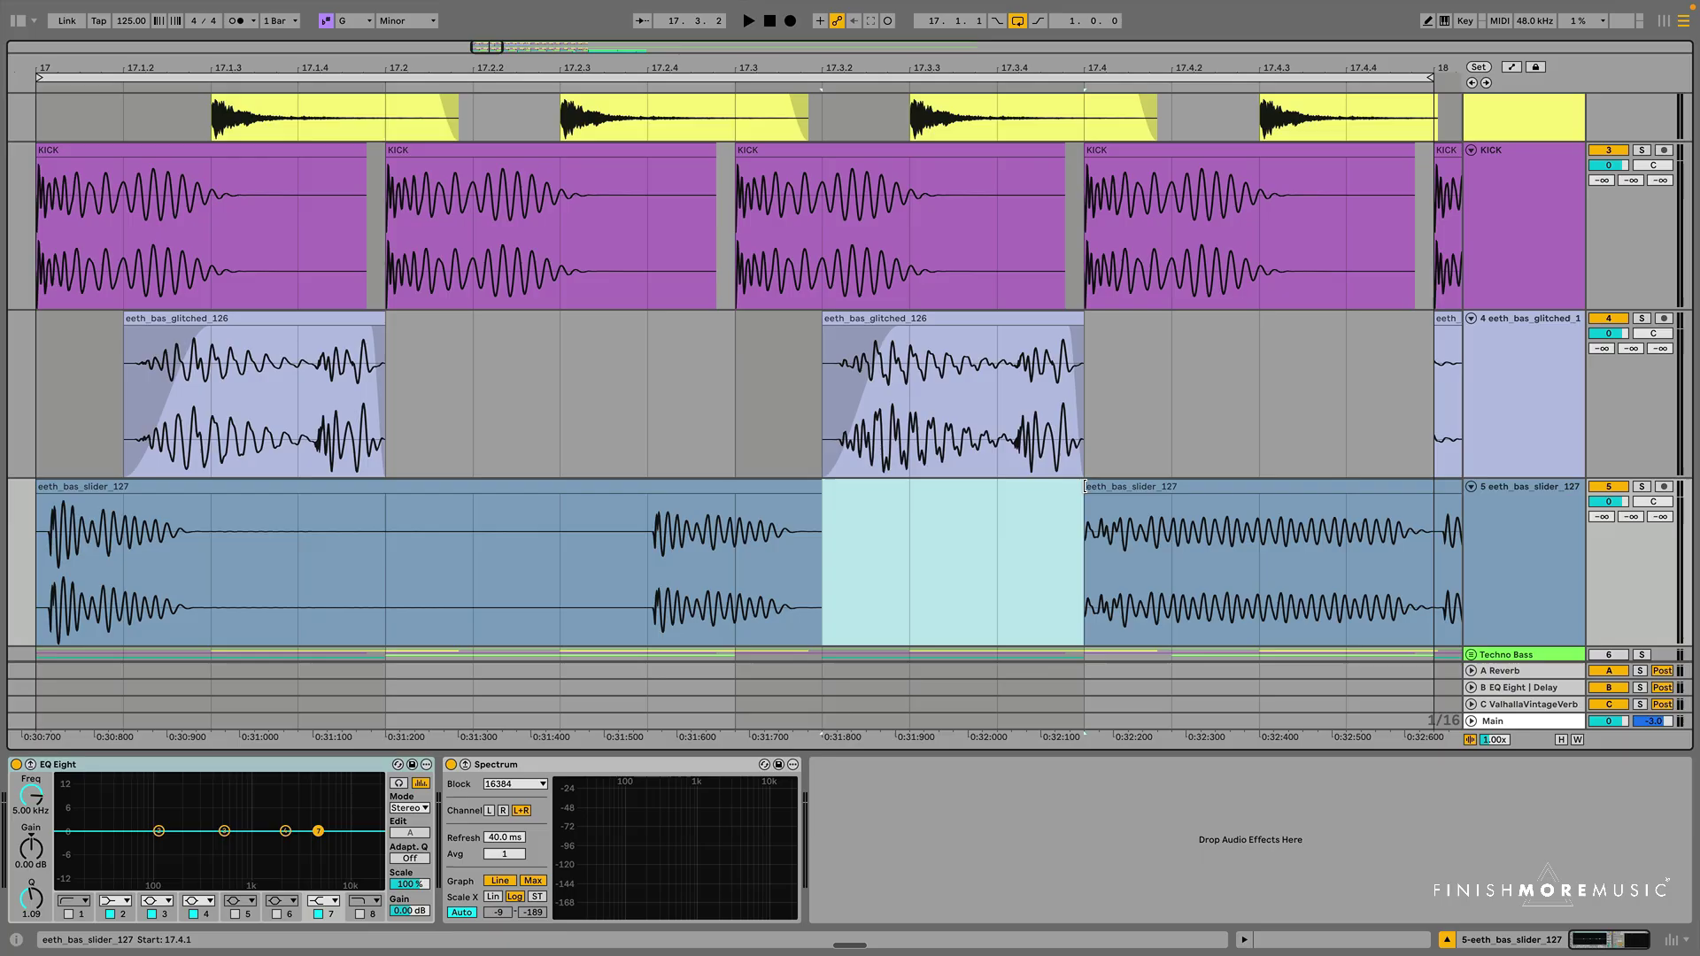
left_click_drag(1087, 489, 1269, 498)
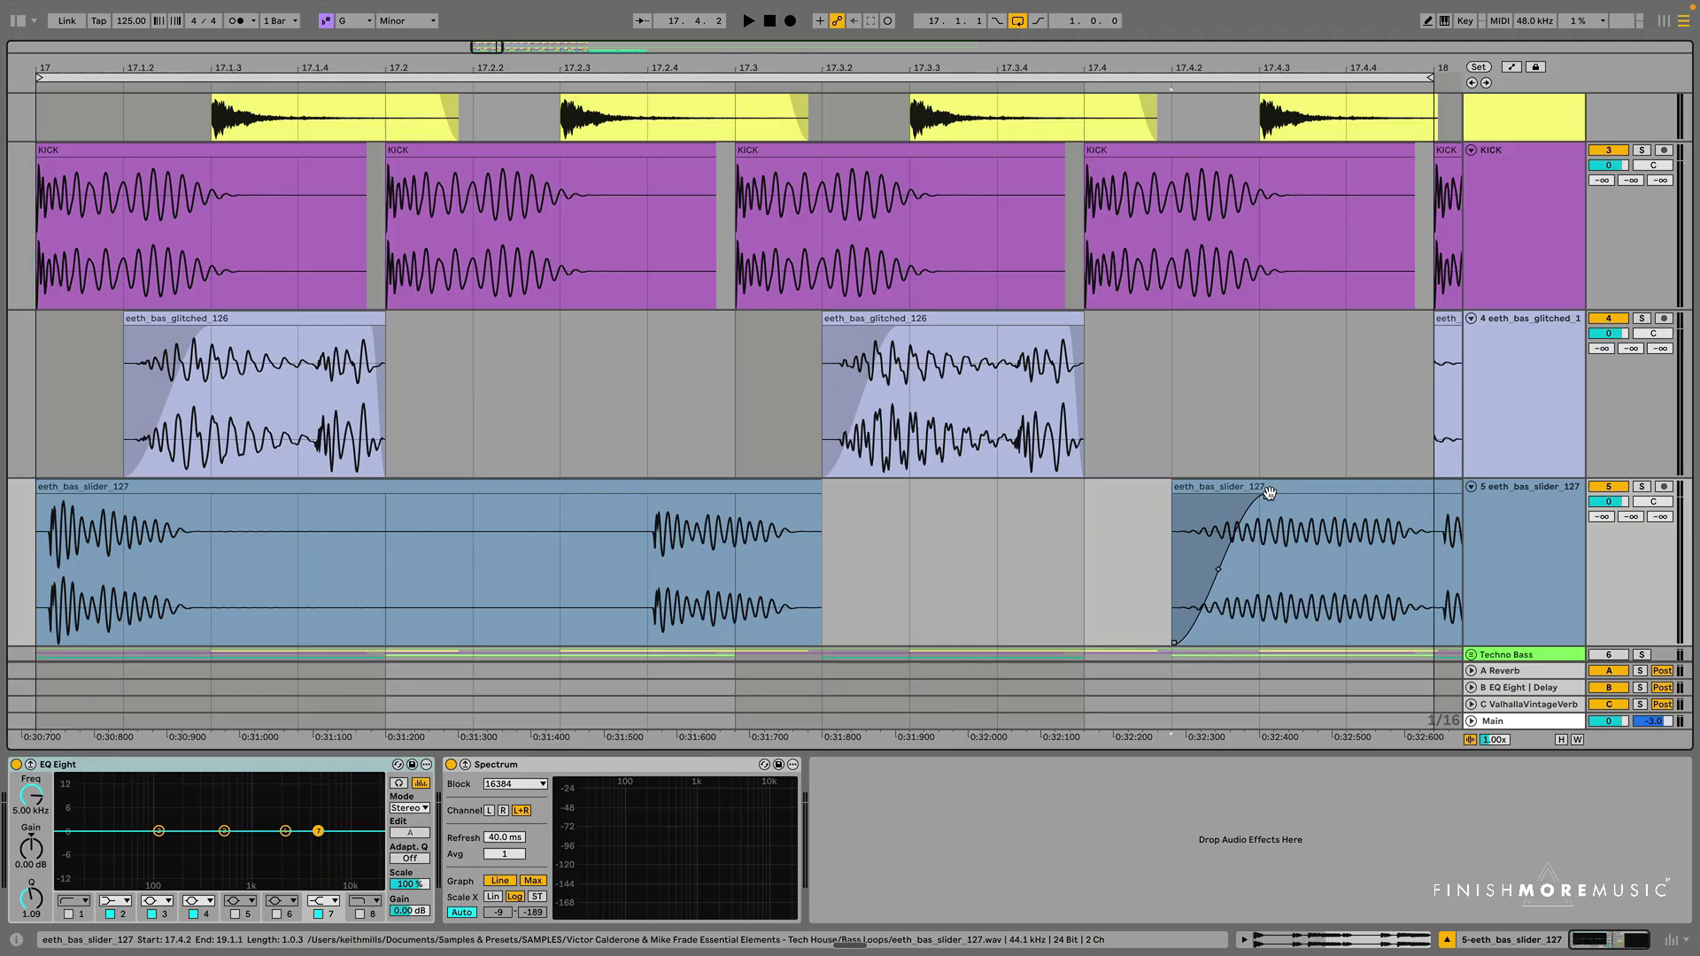
scroll(1119, 550, "left", 5)
scroll(1121, 558, "down", 2)
scroll(1120, 558, "right", 1)
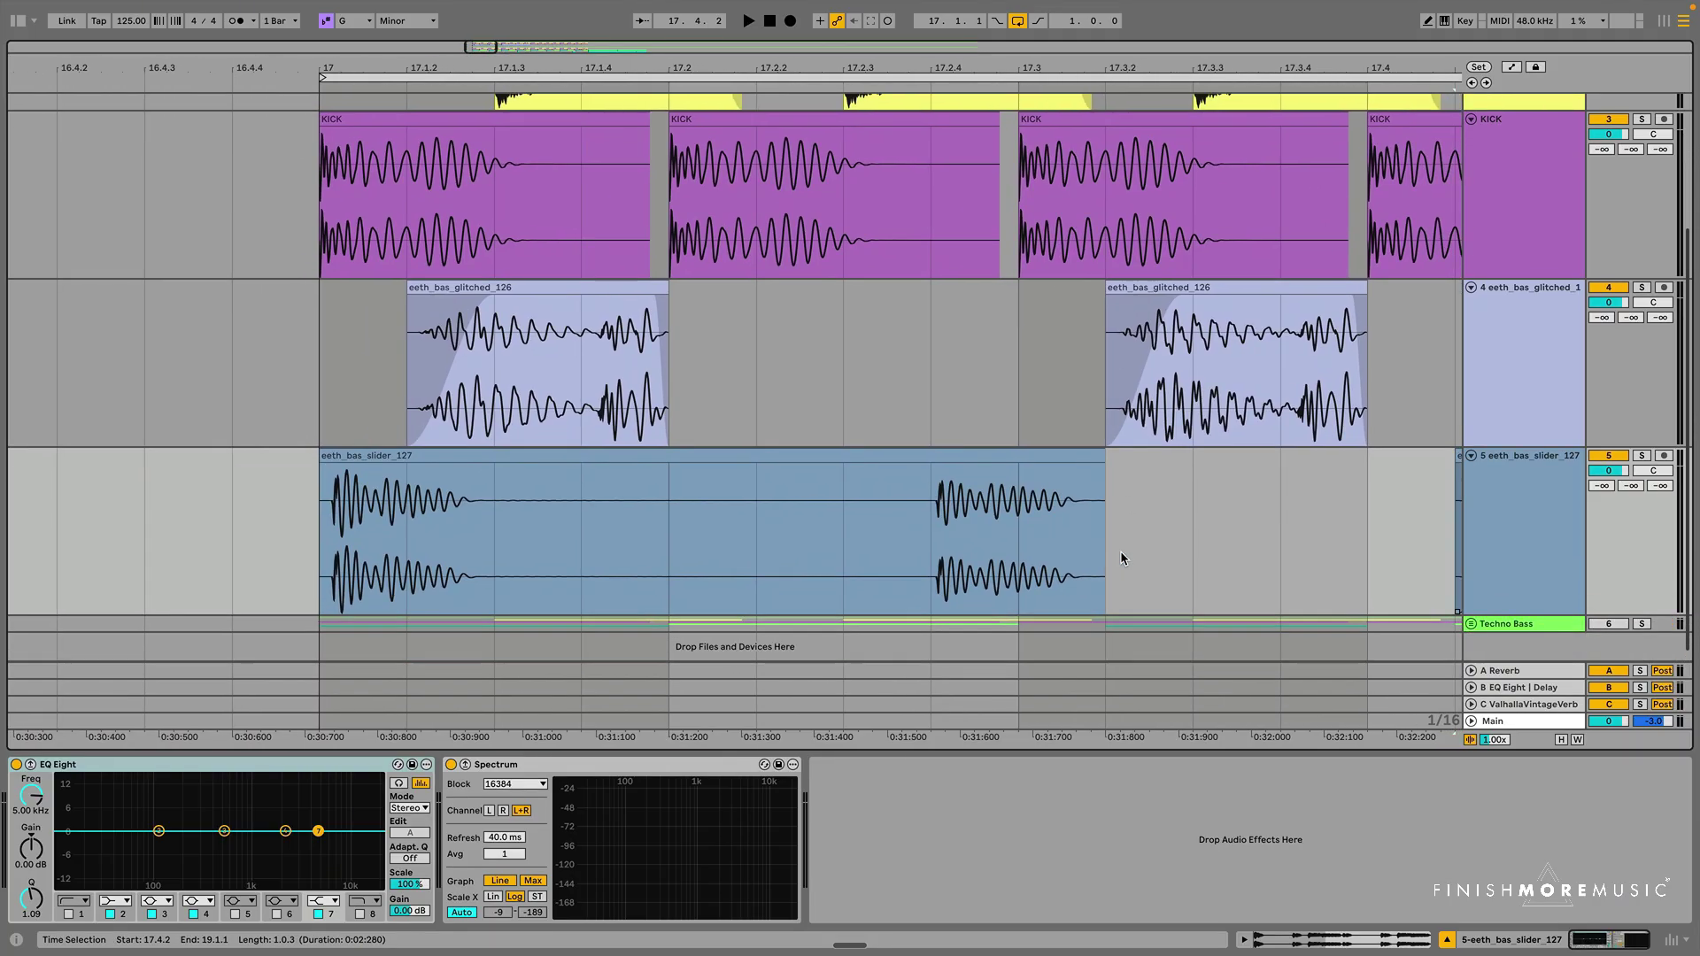
Cut the earlier slider clip down to a short hit and move it to 17.2.3.
left_click_drag(929, 528, 1120, 516)
key("Delete")
left_click_drag(496, 497, 1103, 478)
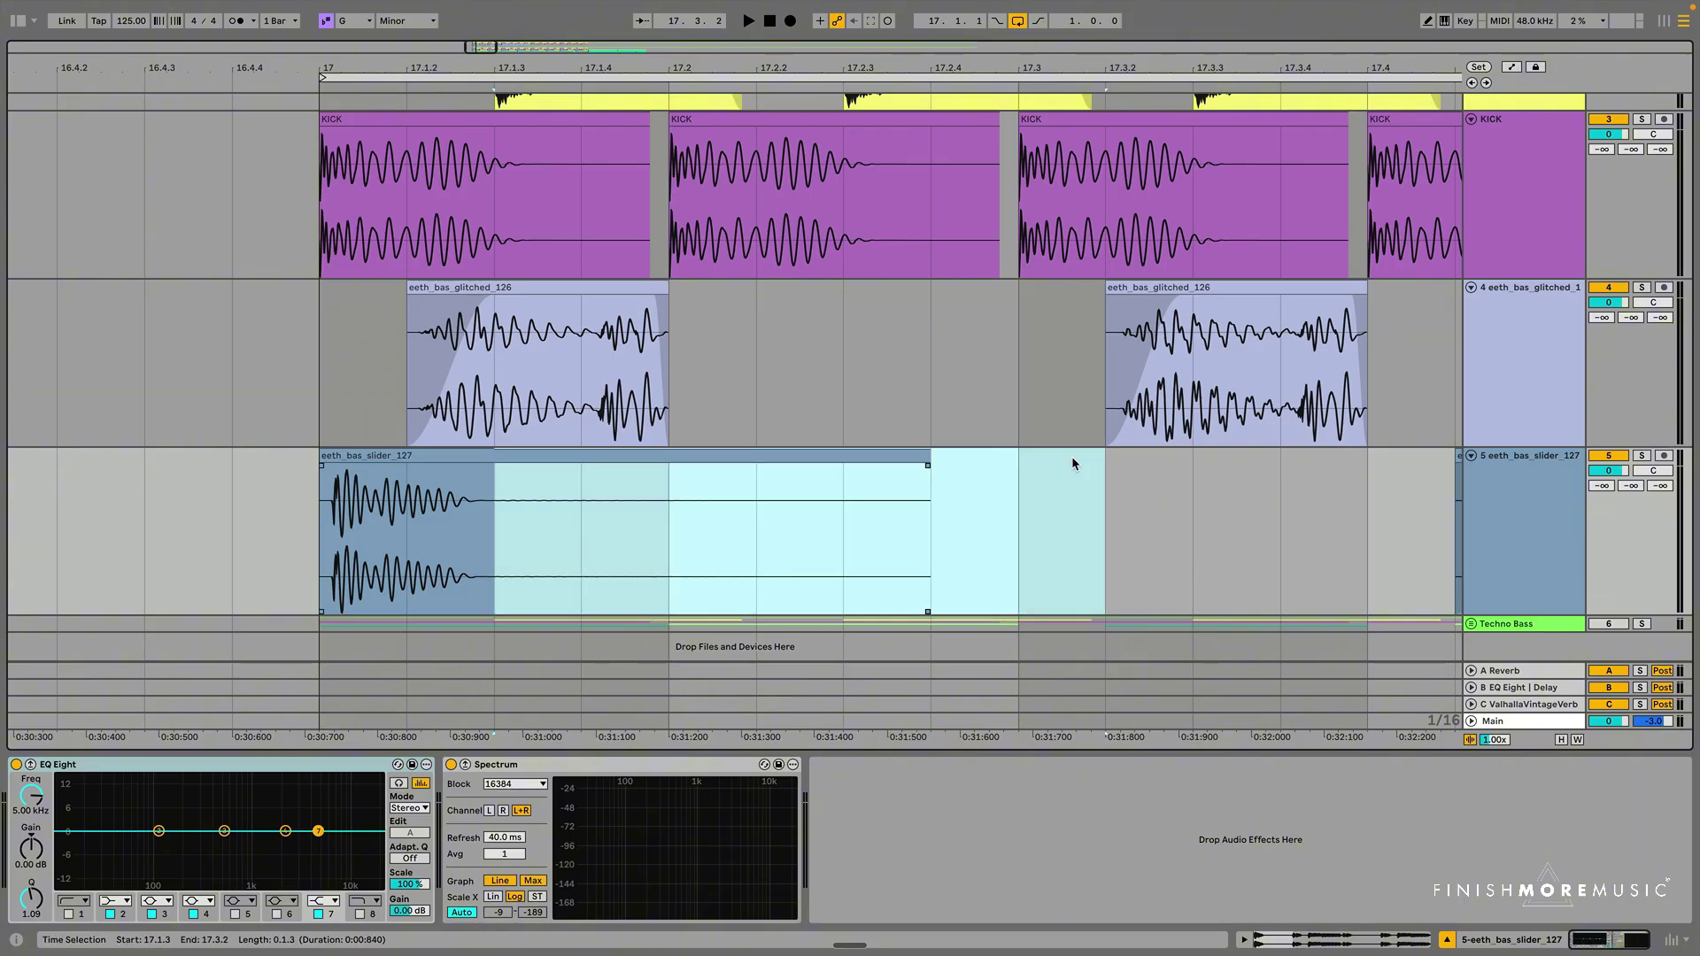
key("Delete")
left_click(354, 456)
left_click_drag(354, 457, 877, 457)
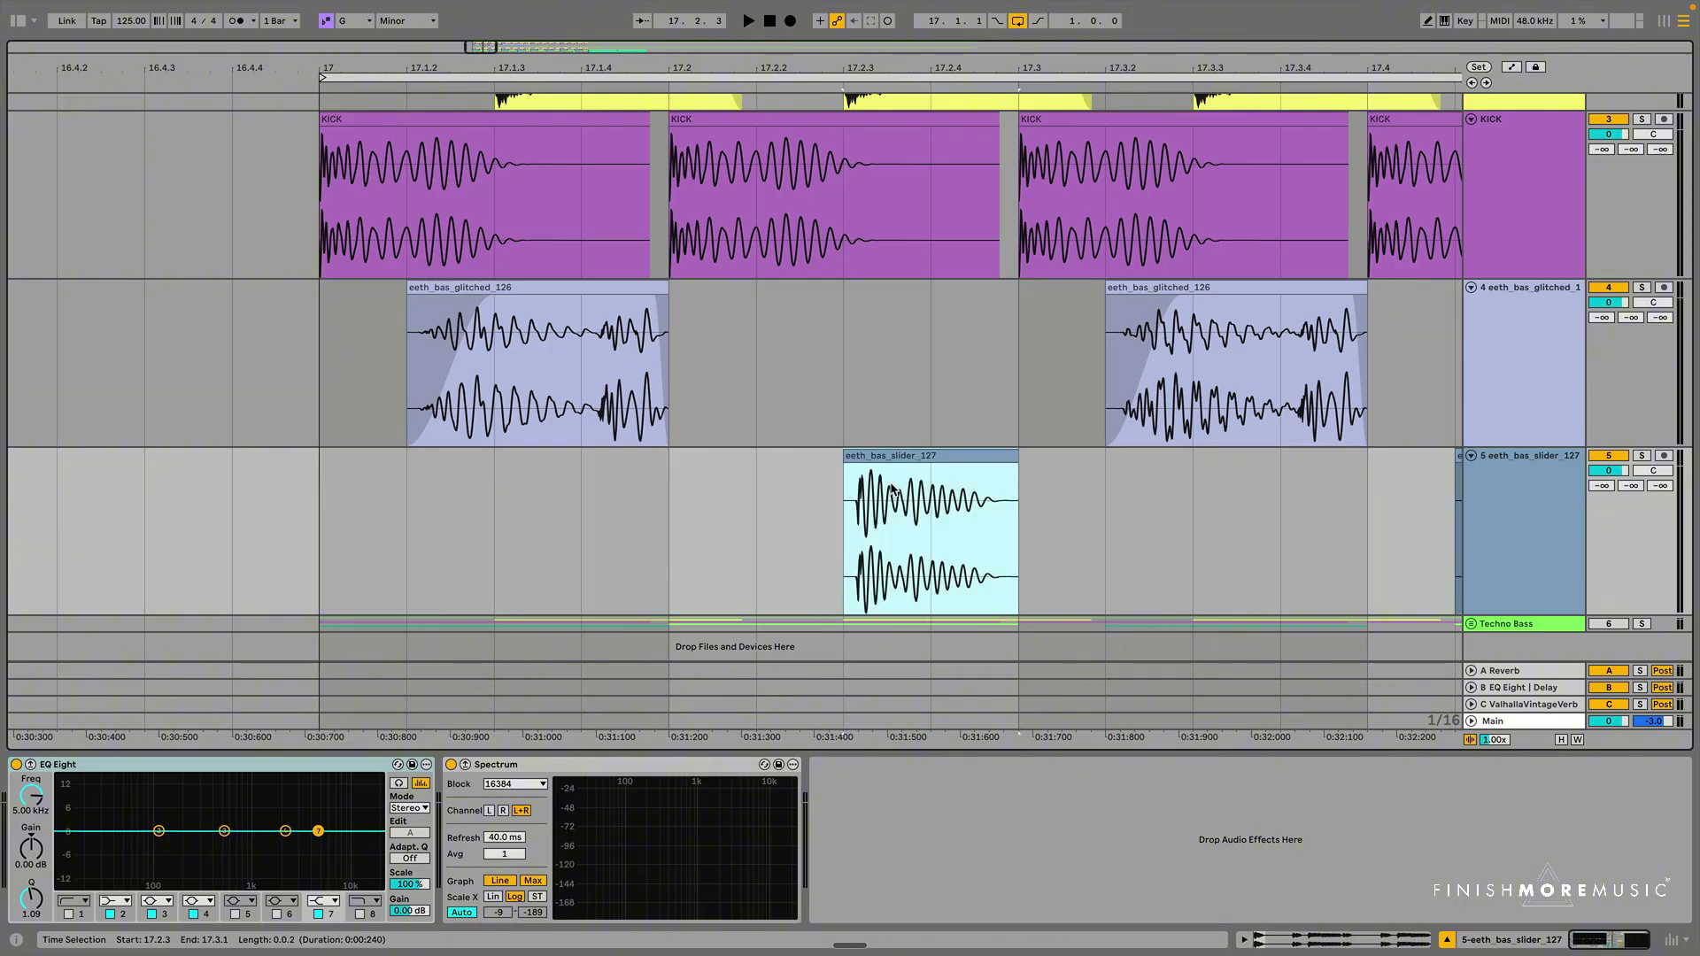
left_click_drag(732, 67, 566, 33)
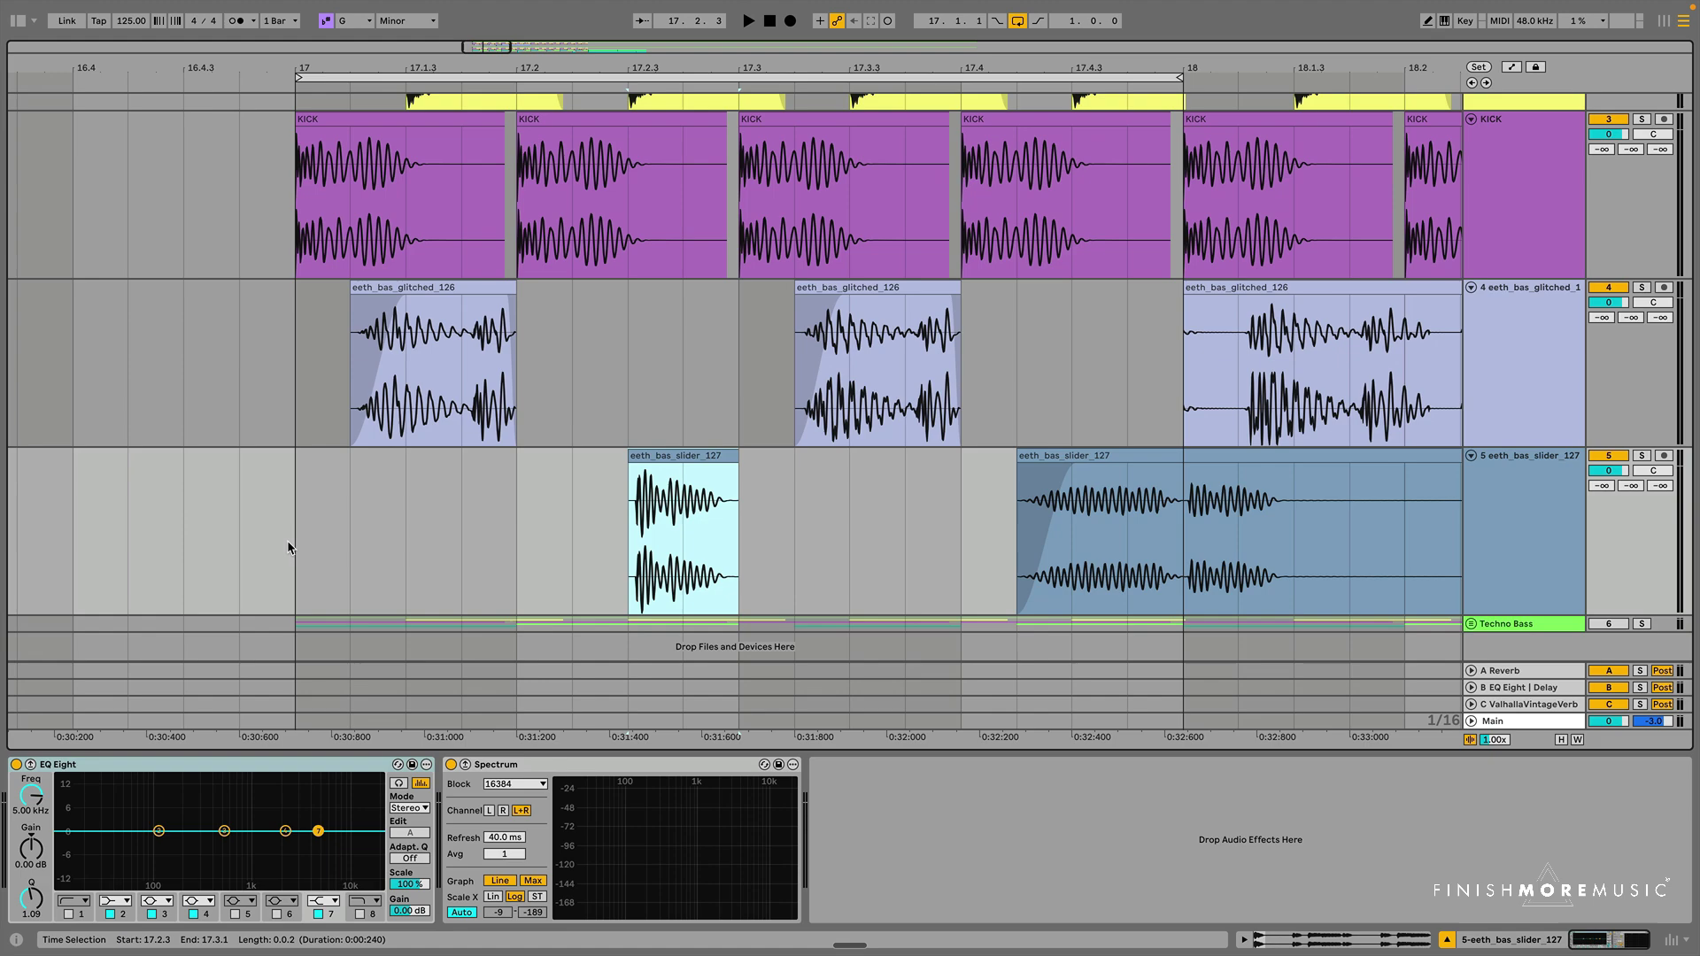
left_click_drag(301, 526, 877, 423)
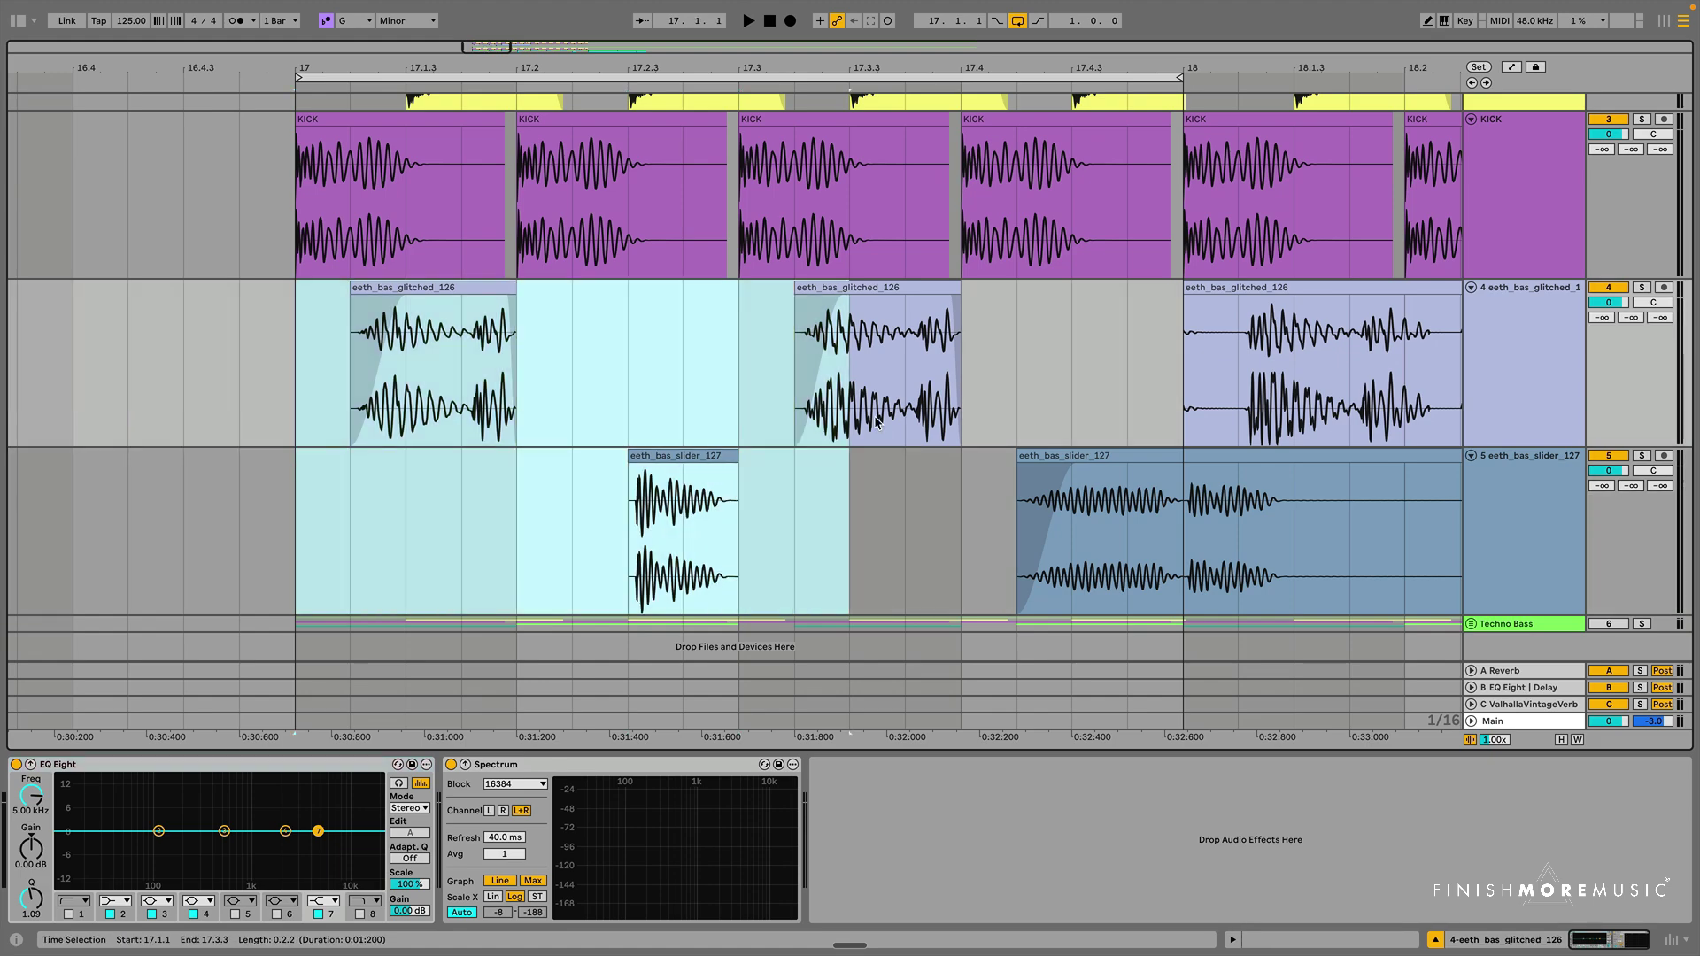
left_click(428, 513)
left_click(295, 534)
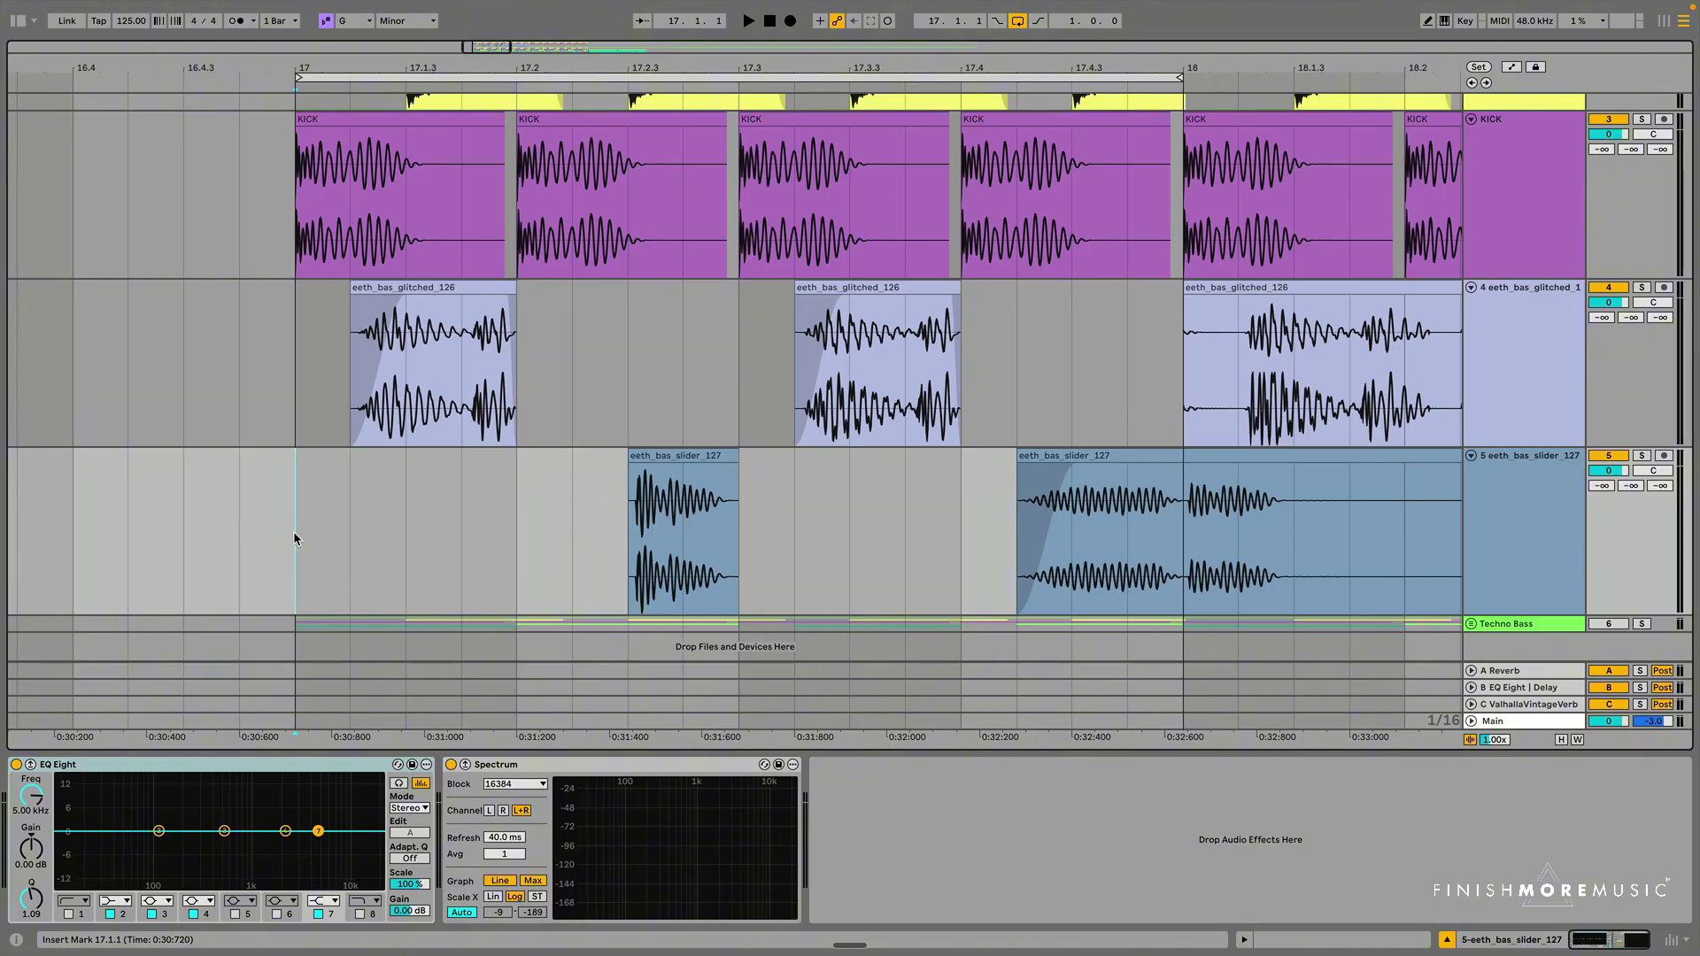
key("space")
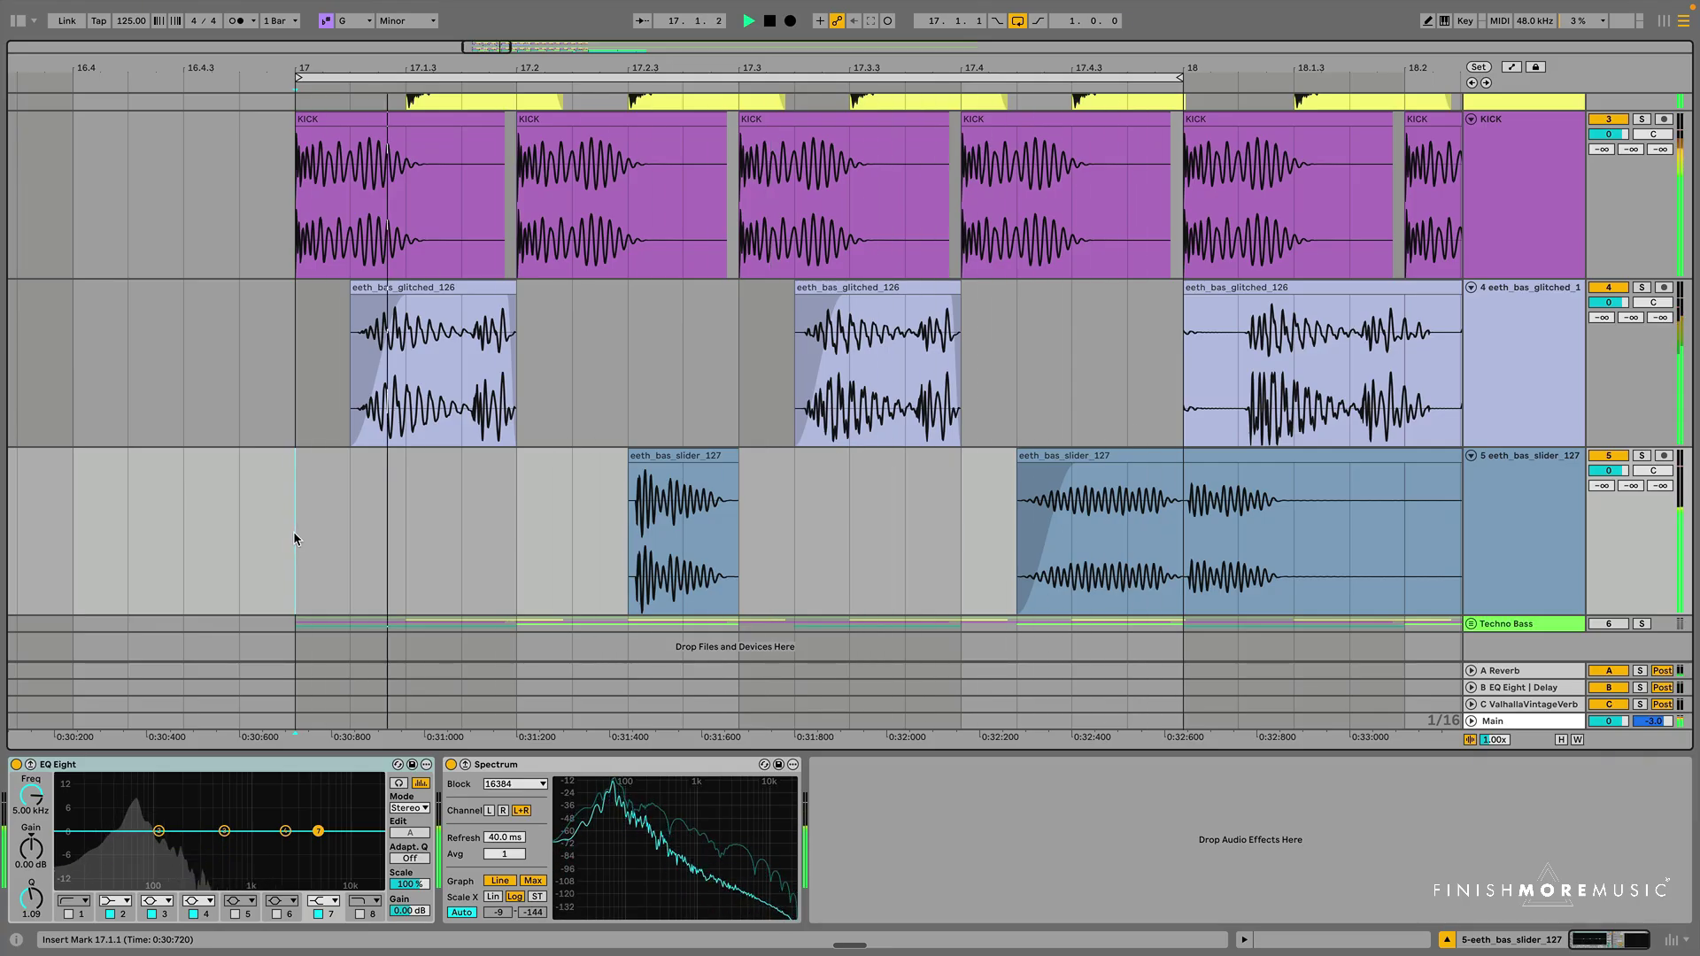
key("space")
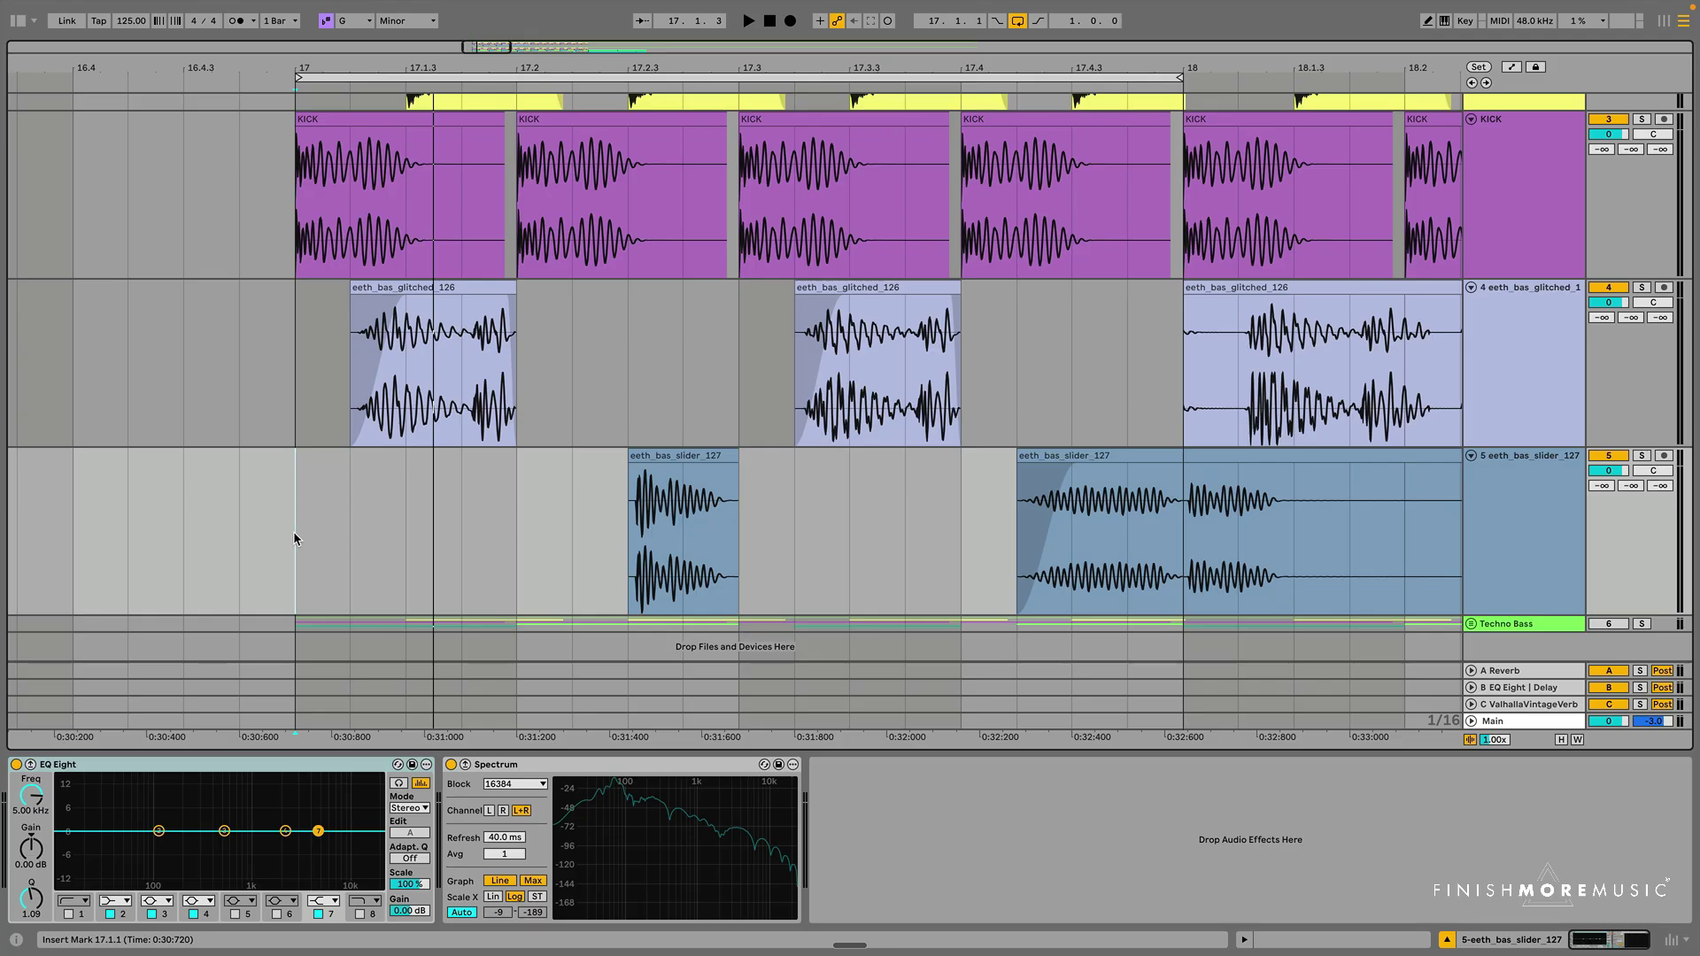
scroll(294, 538, "right", 1)
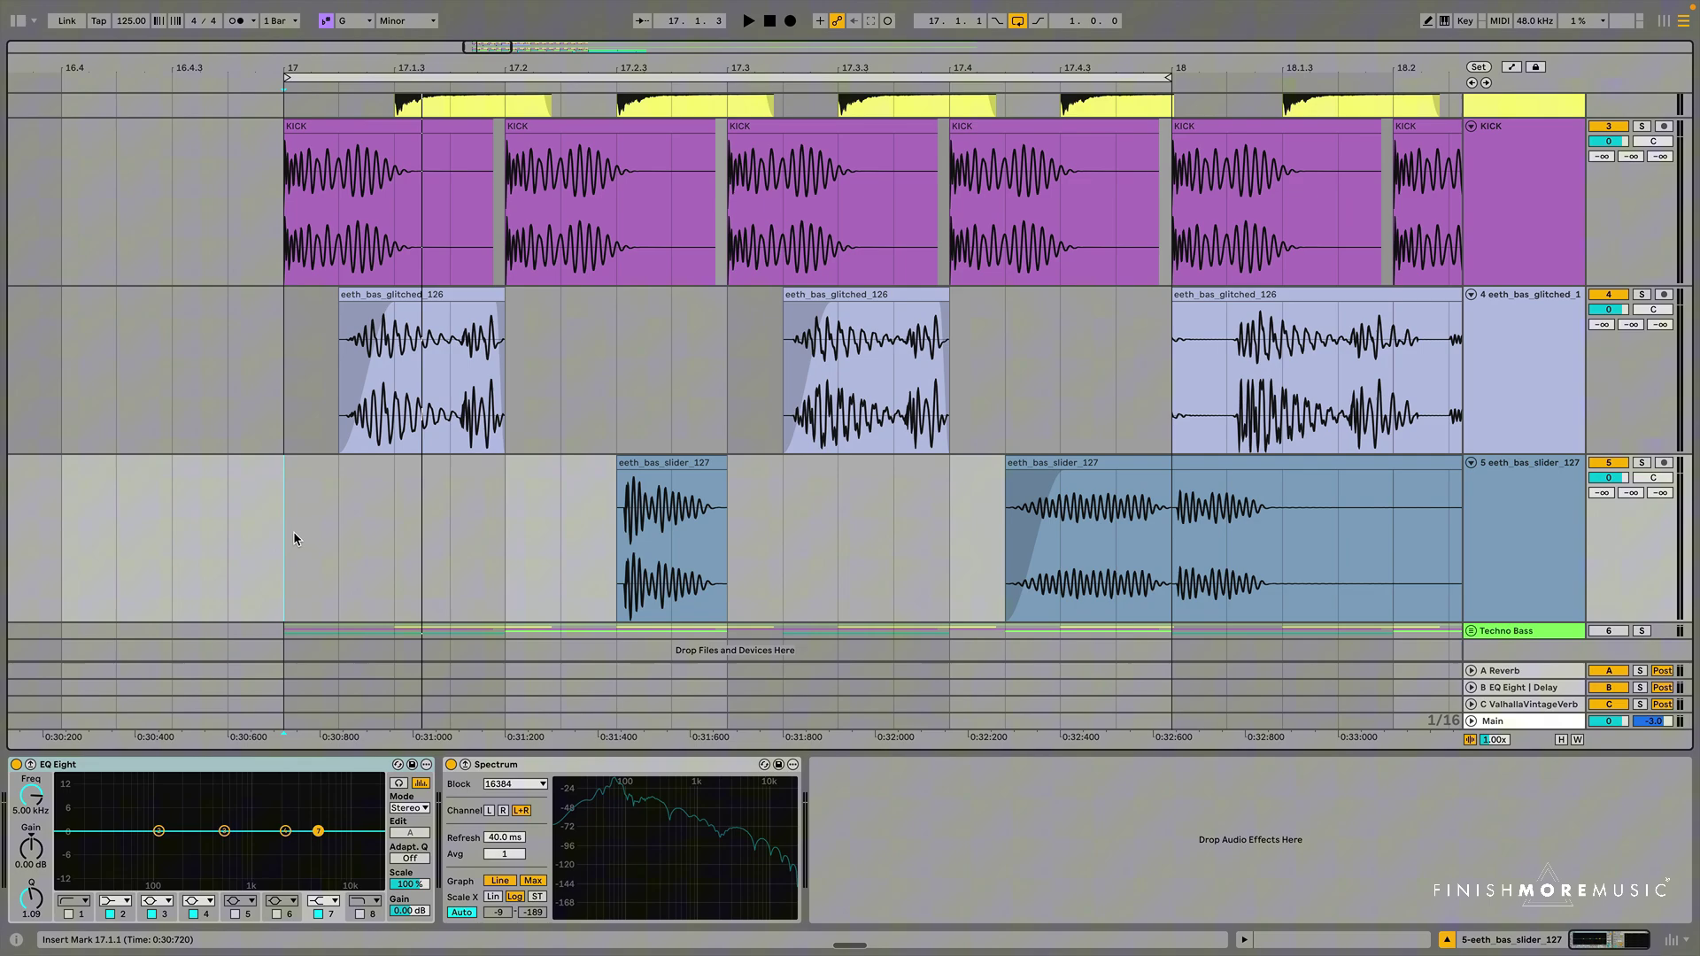
Loop and zoom to bar 18, then nudge the glitched bass clip one 16th later.
scroll(294, 531, "right", 5)
scroll(293, 531, "up", 1)
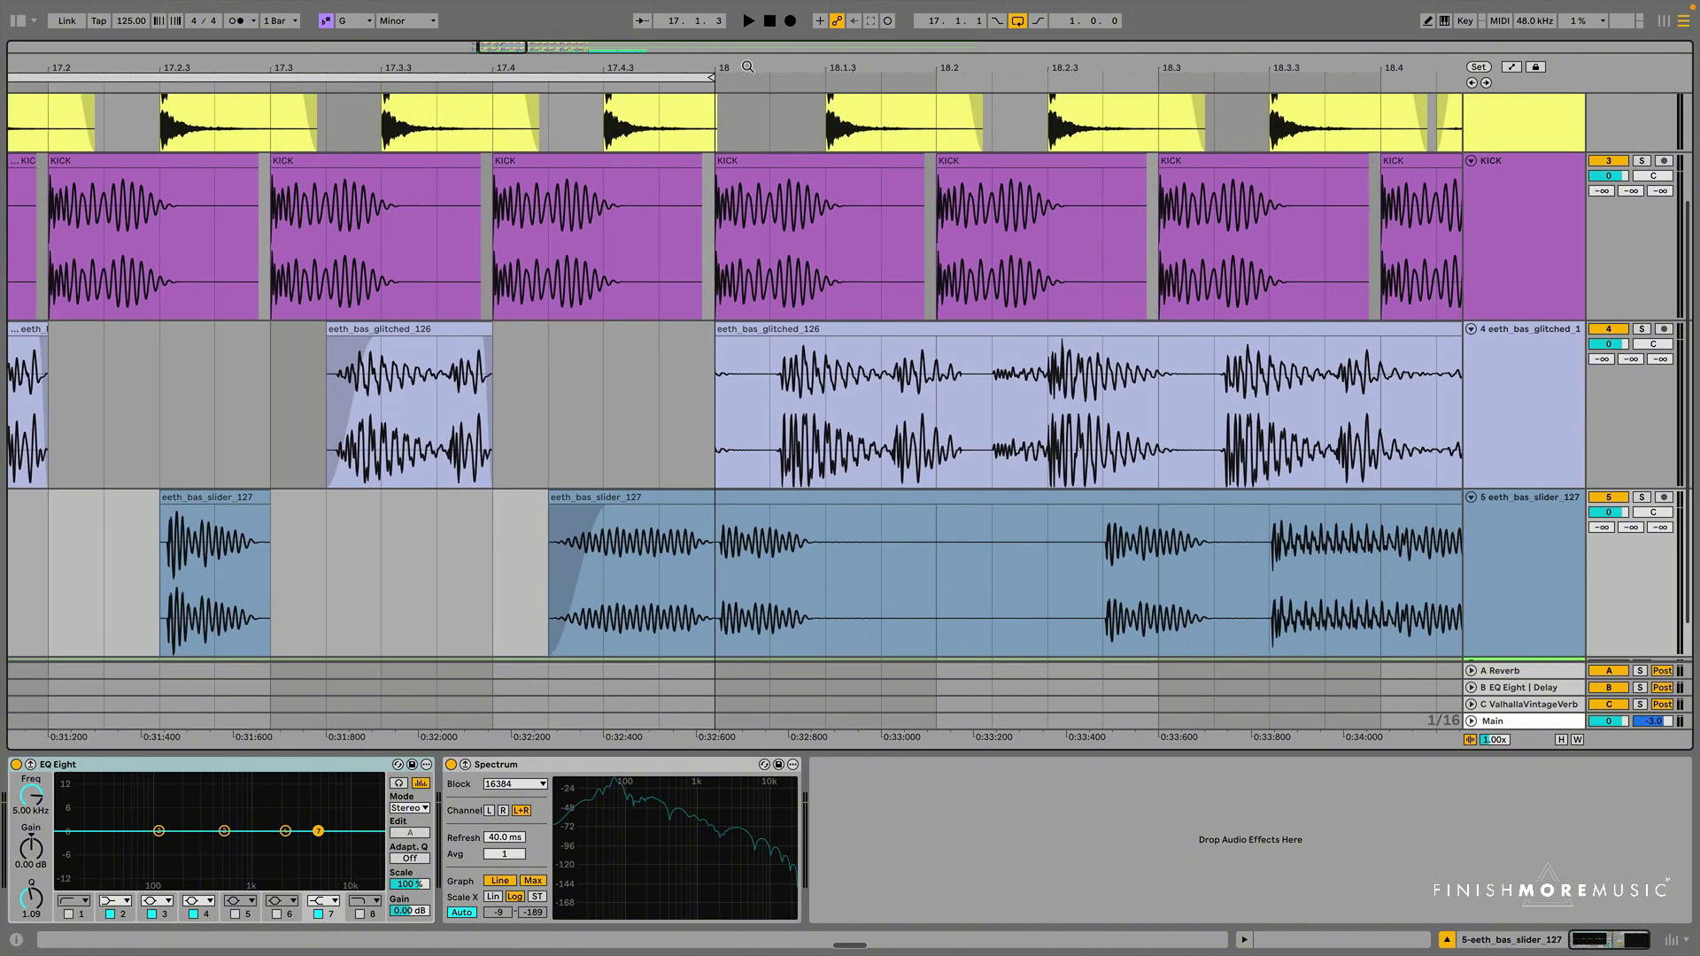
left_click_drag(749, 71, 433, 91)
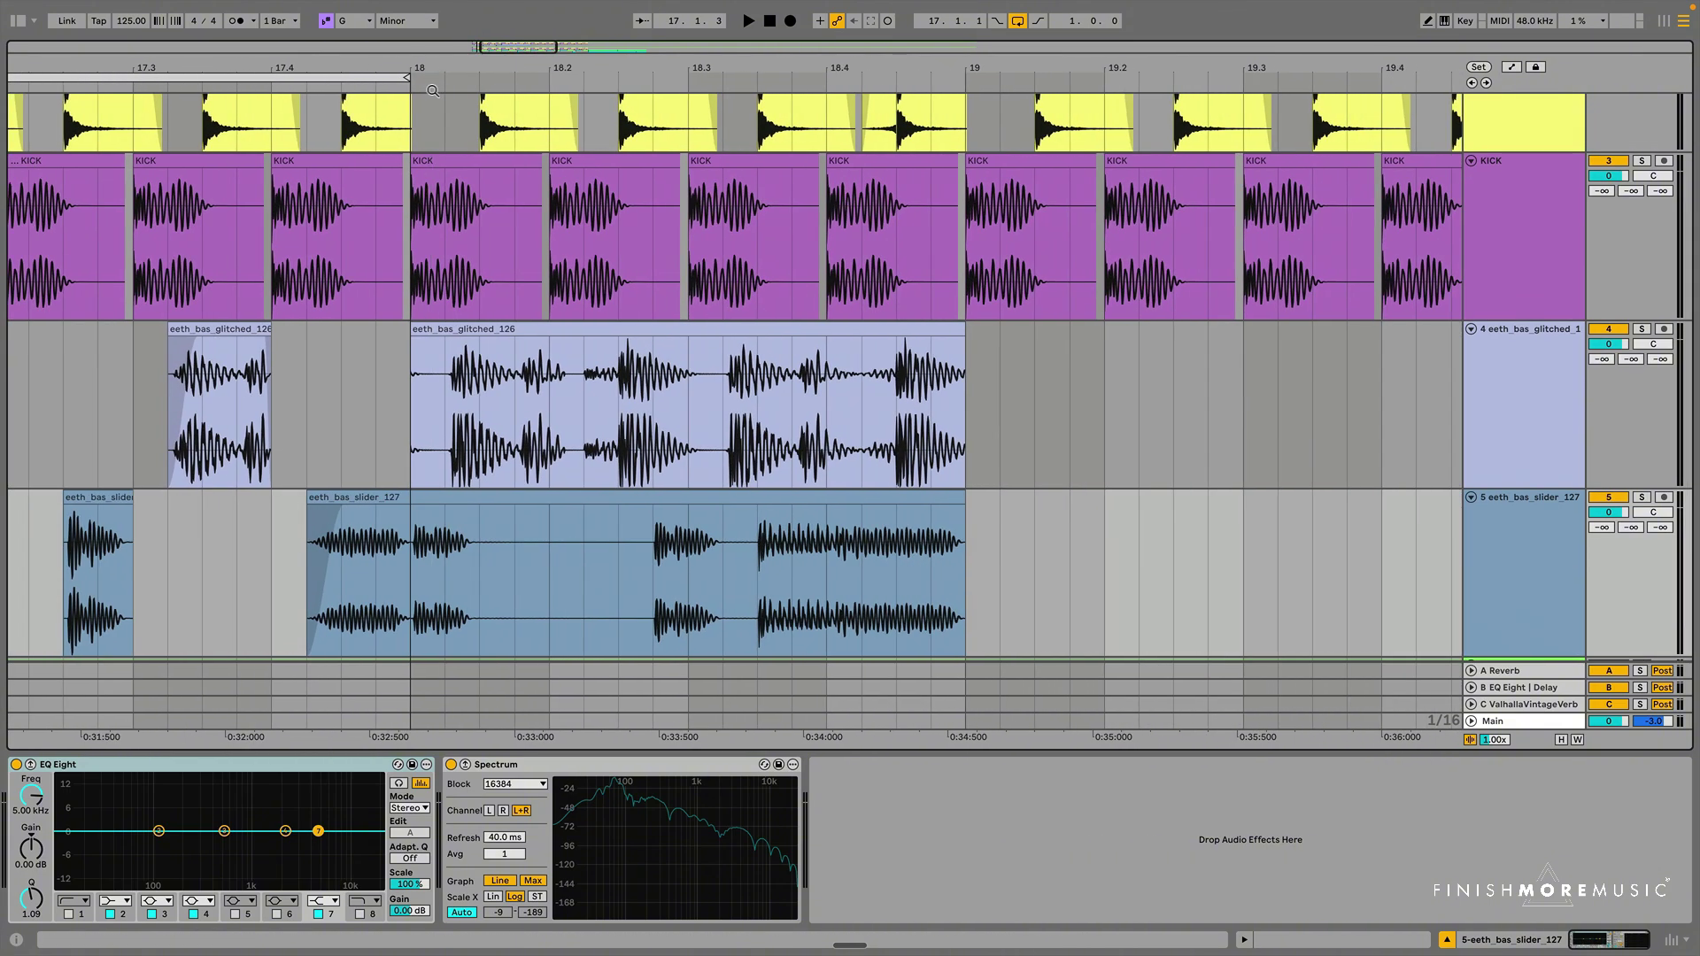
left_click(495, 328)
key("ctrl+l")
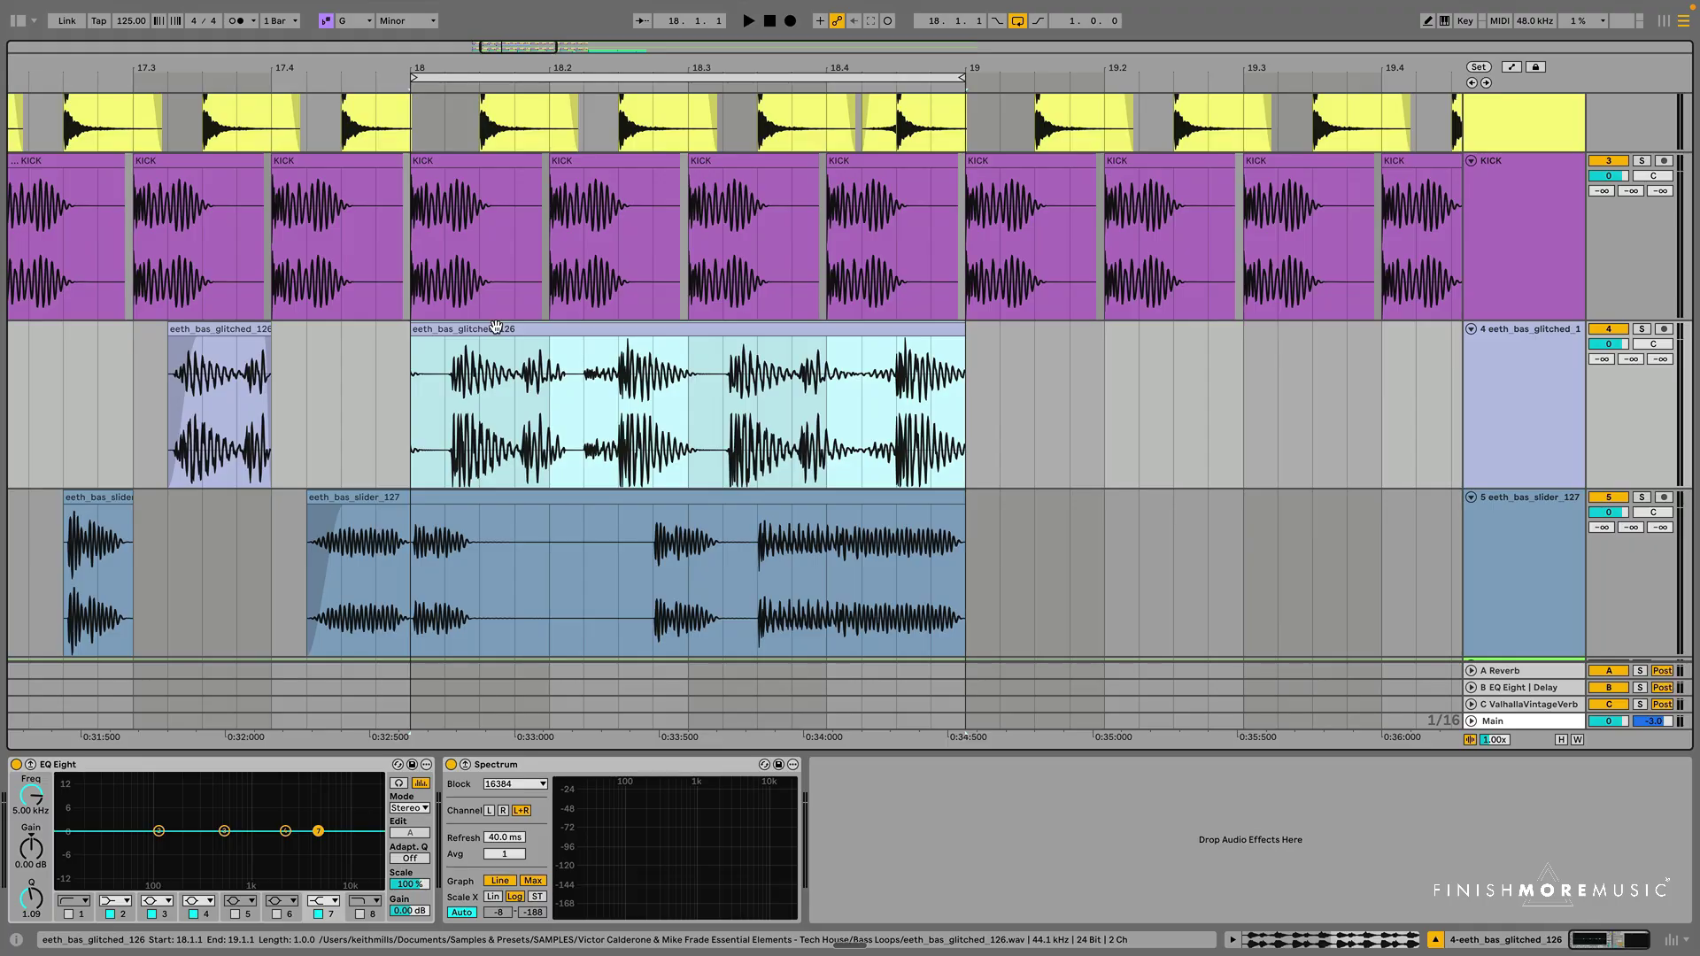
key("z")
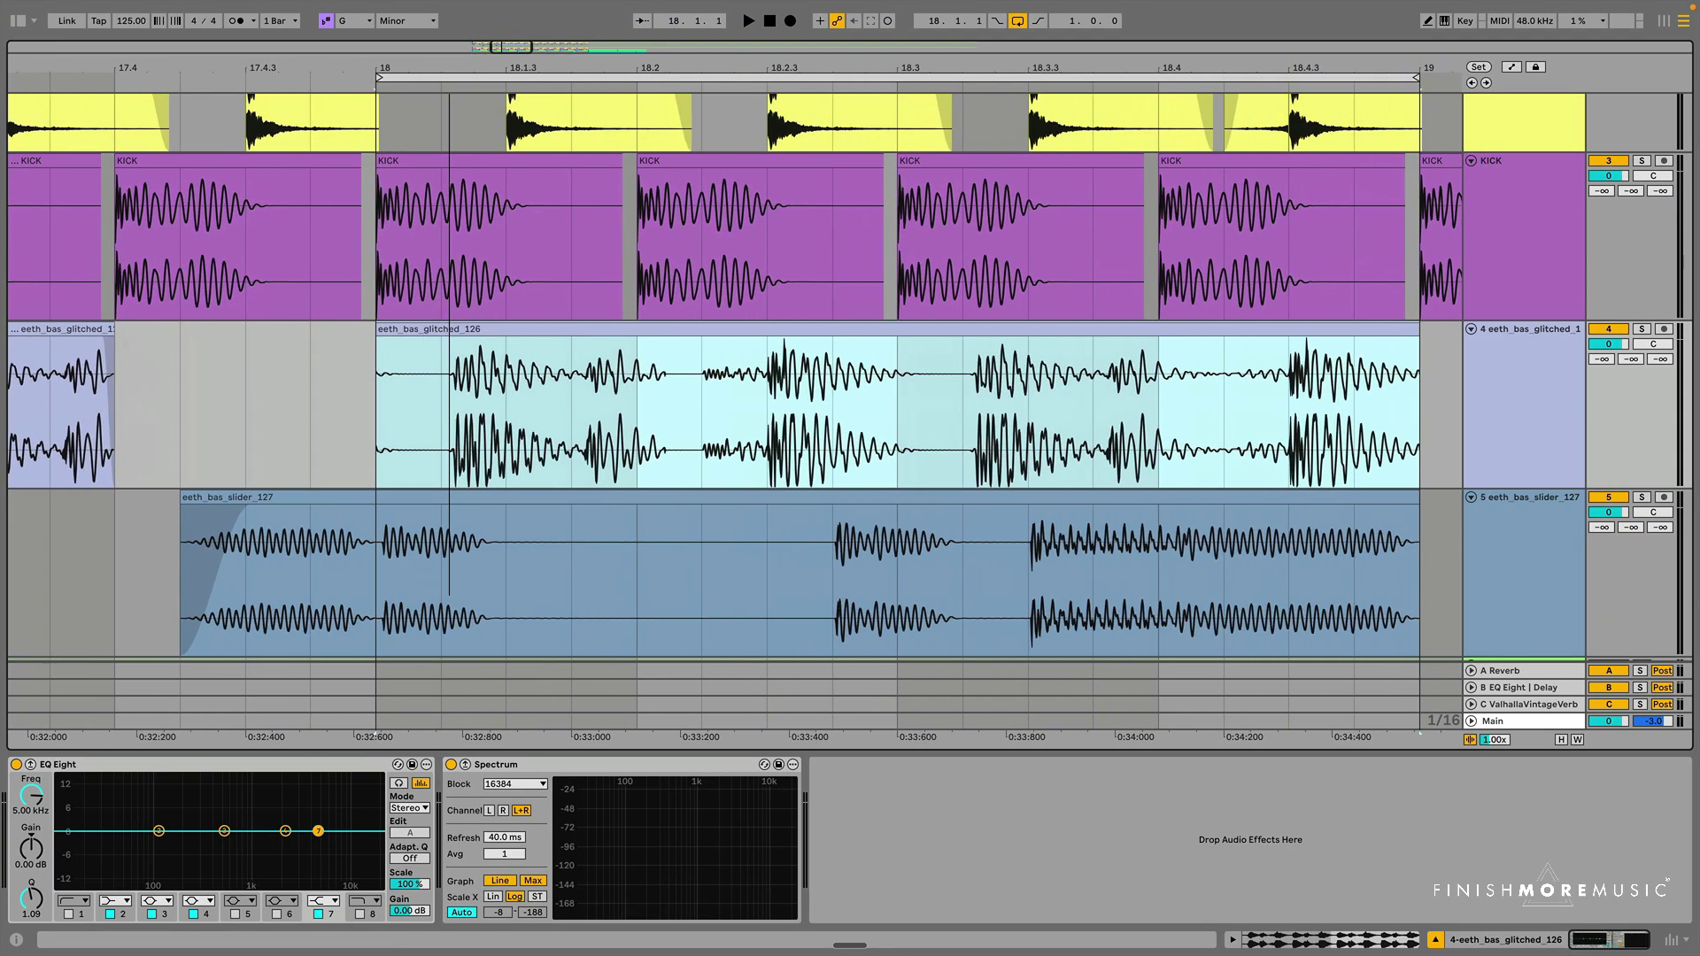
key("minus")
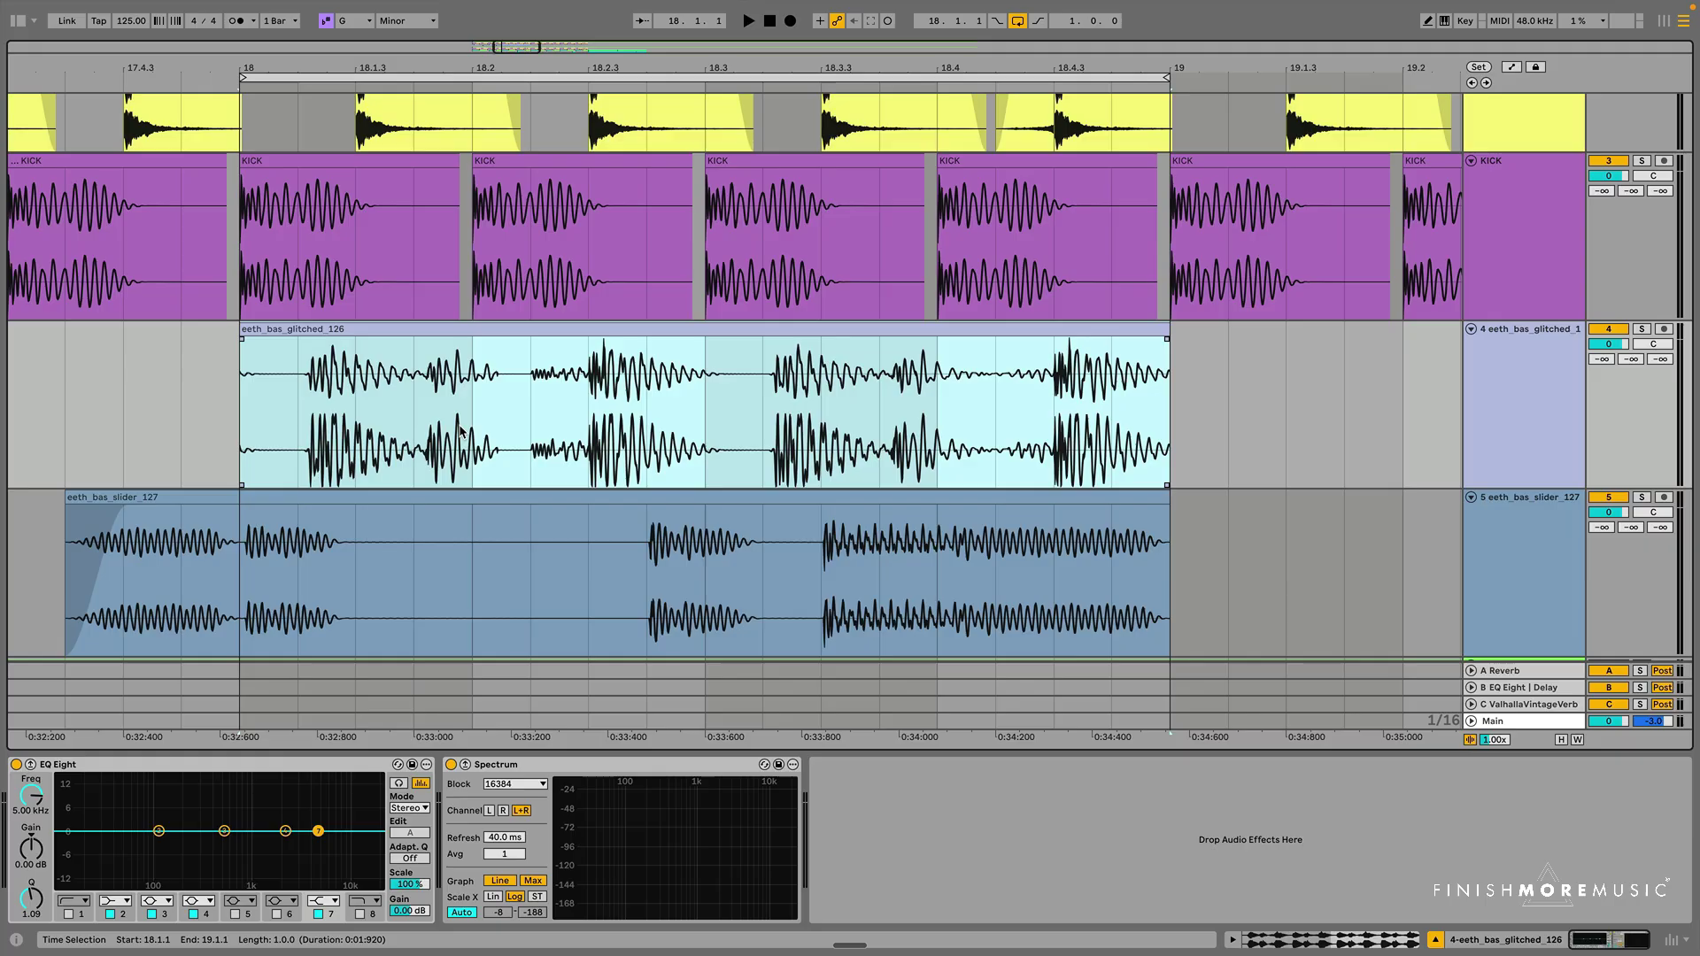
left_click_drag(296, 328, 354, 332)
Delete 18.1.1–18.1.3 and 18.2.1–18.4.1 from the glitched clip.
left_click_drag(354, 407, 241, 420)
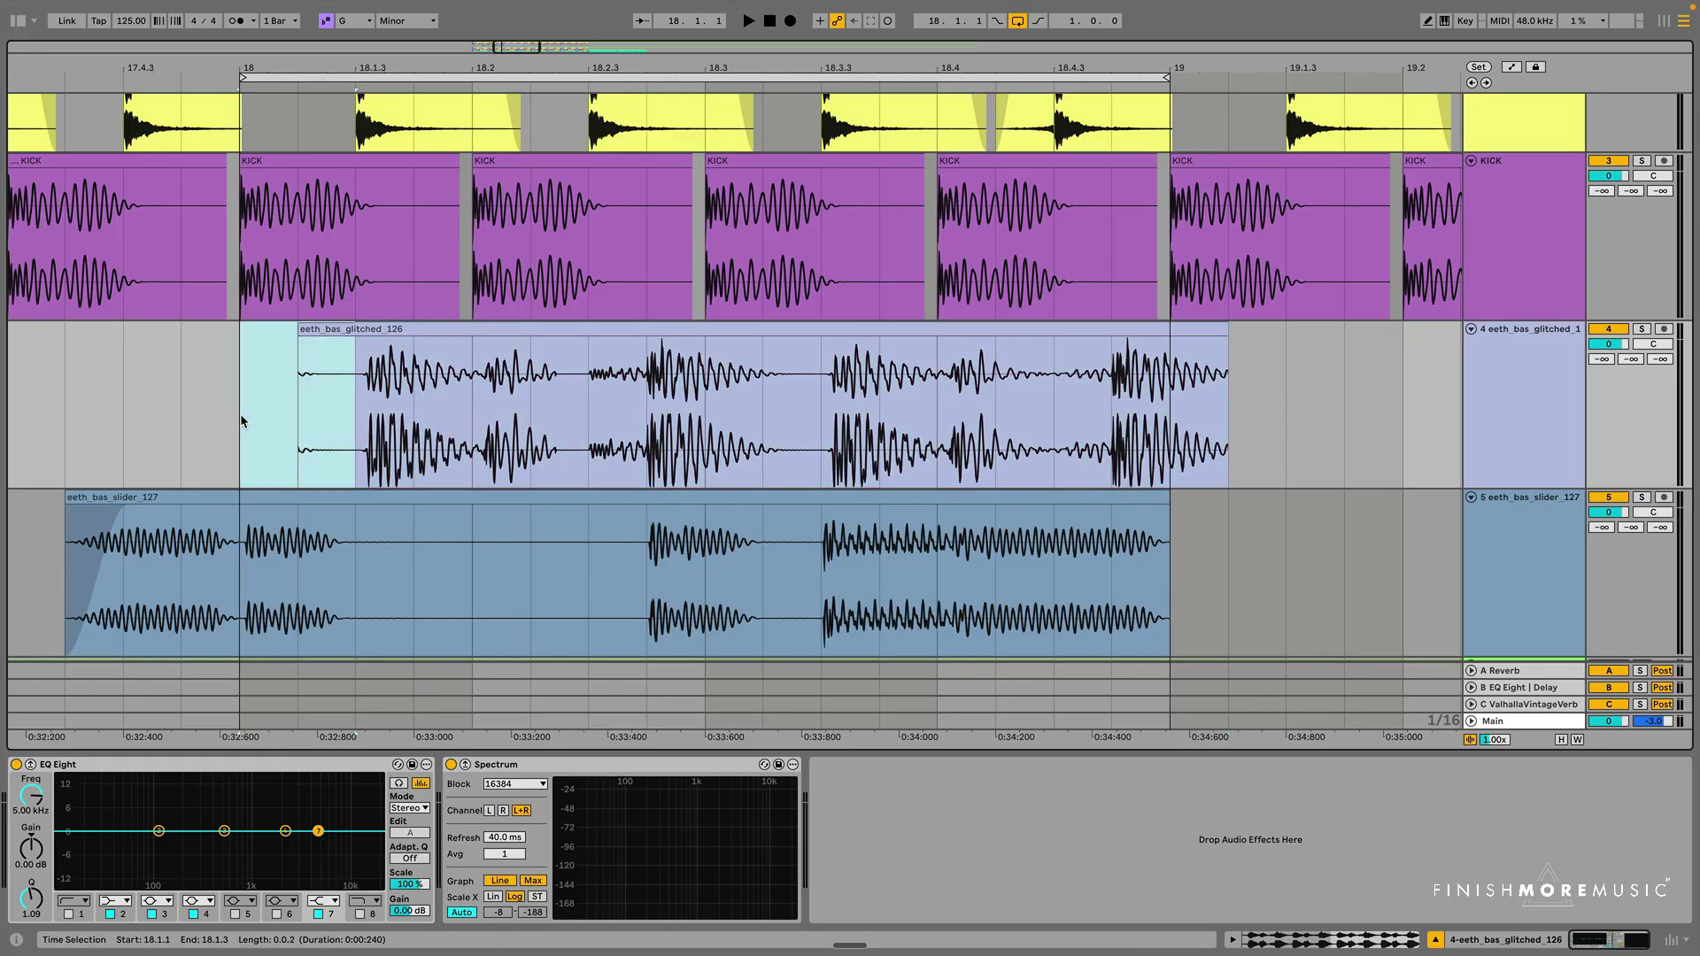
key("Delete")
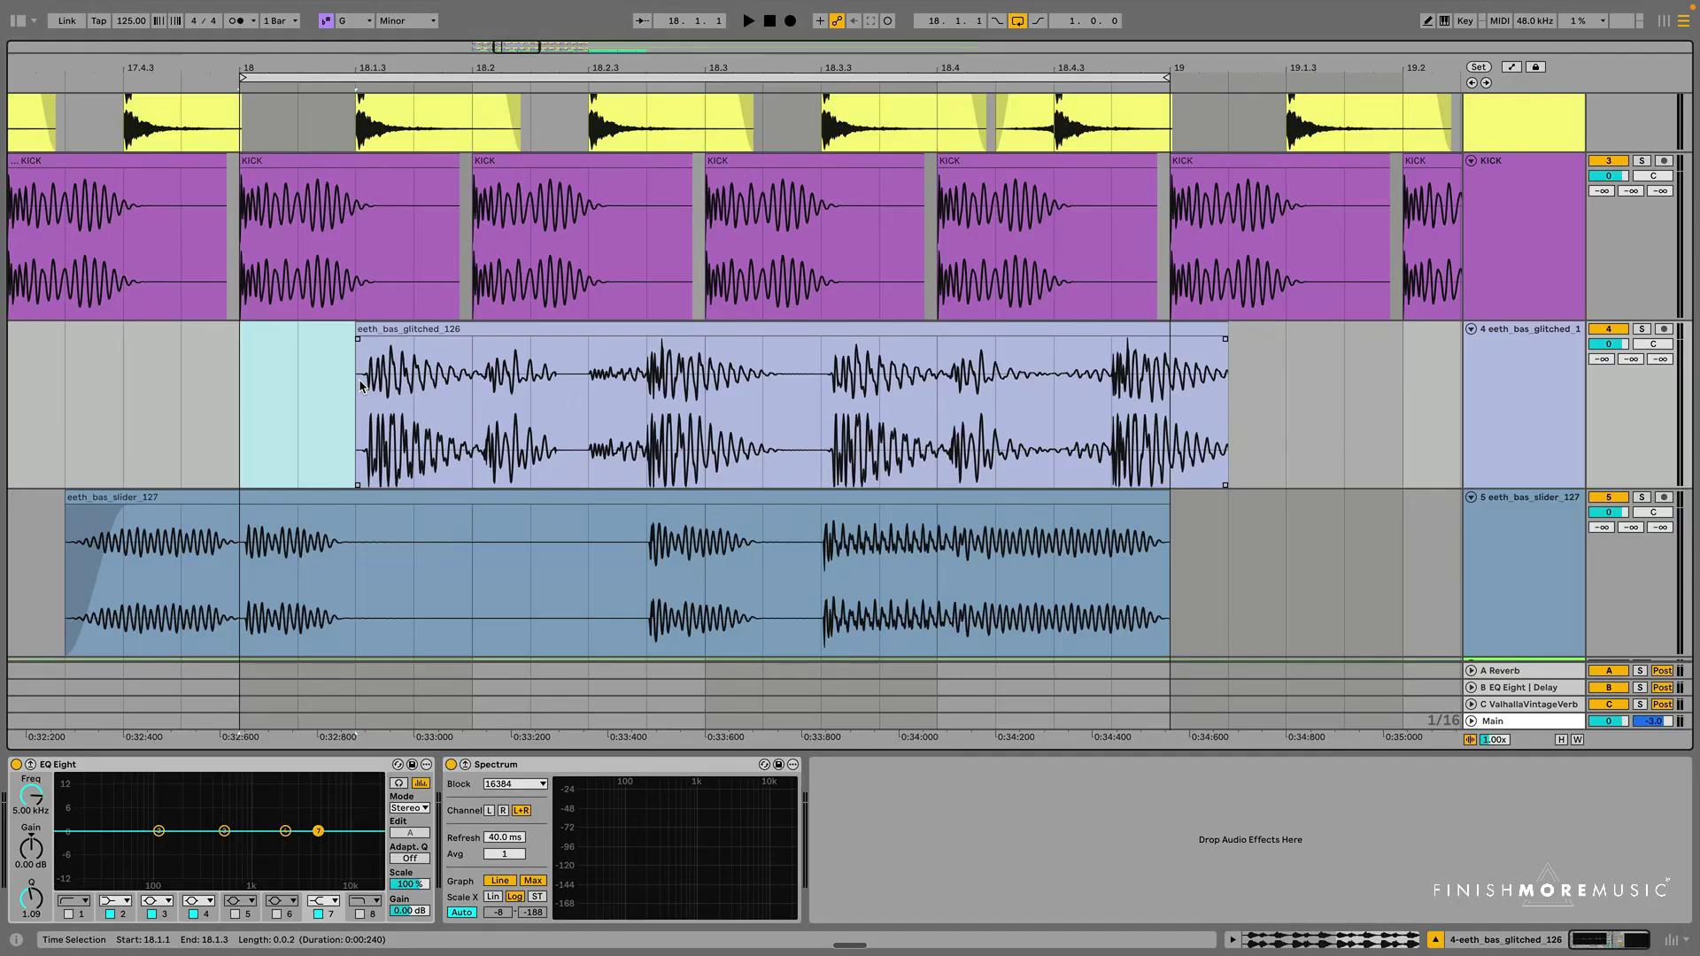
left_click_drag(473, 378, 745, 368)
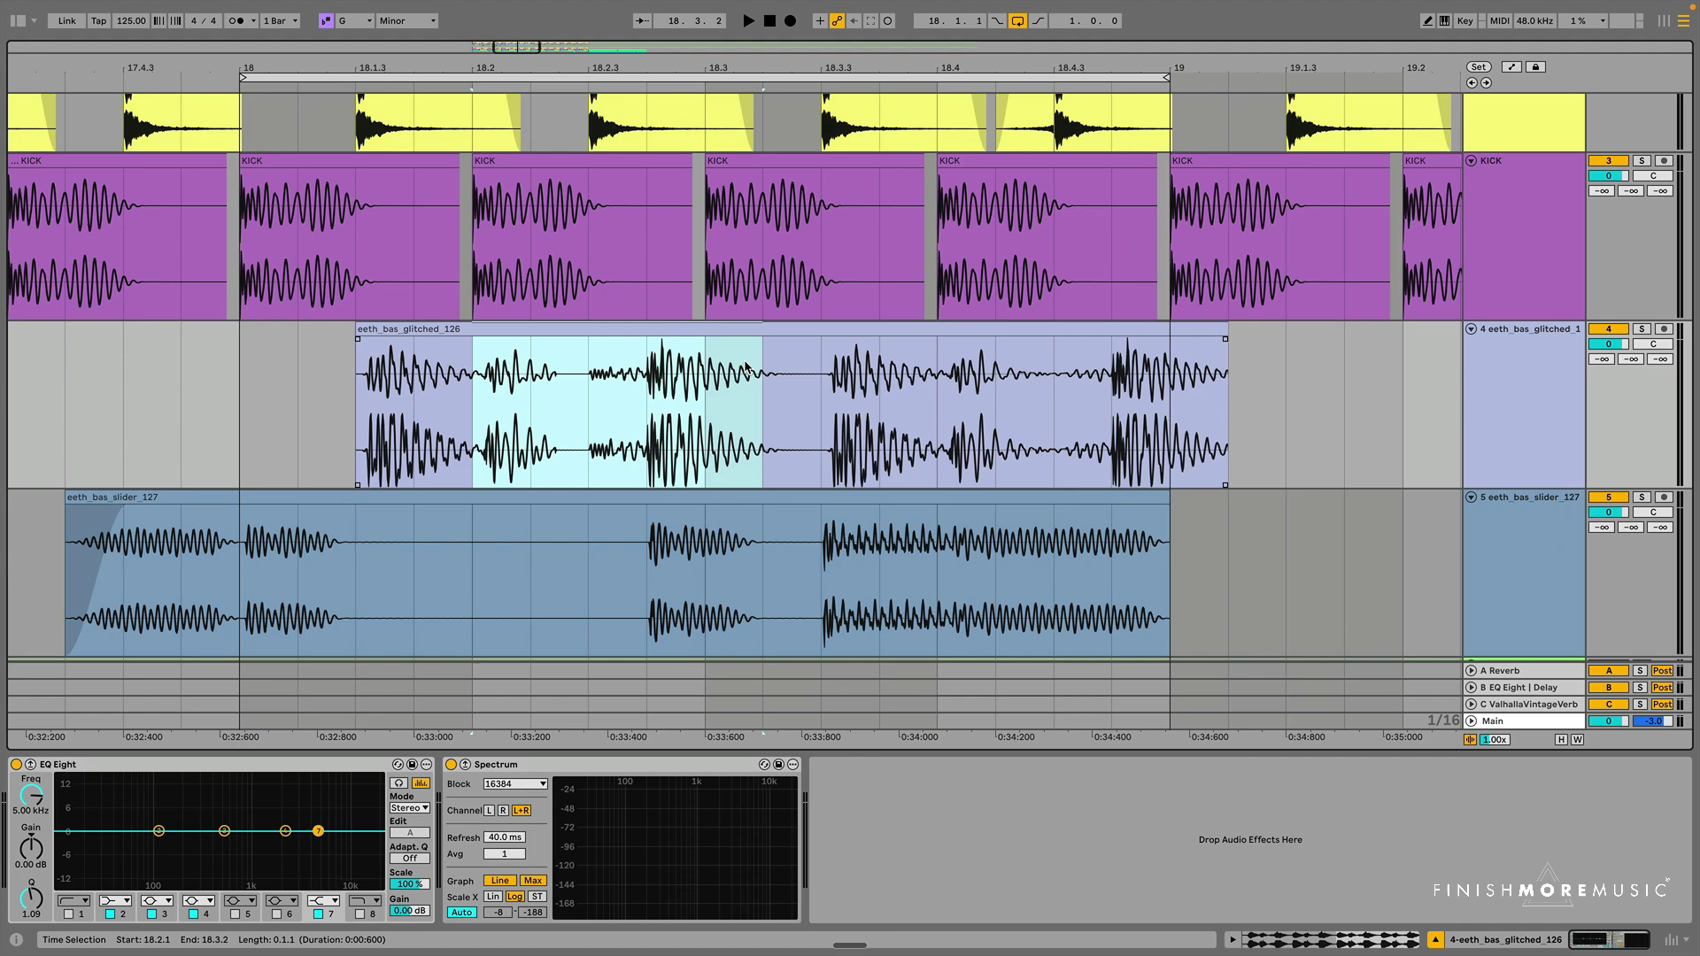
left_click_drag(745, 367, 927, 411)
key("Delete")
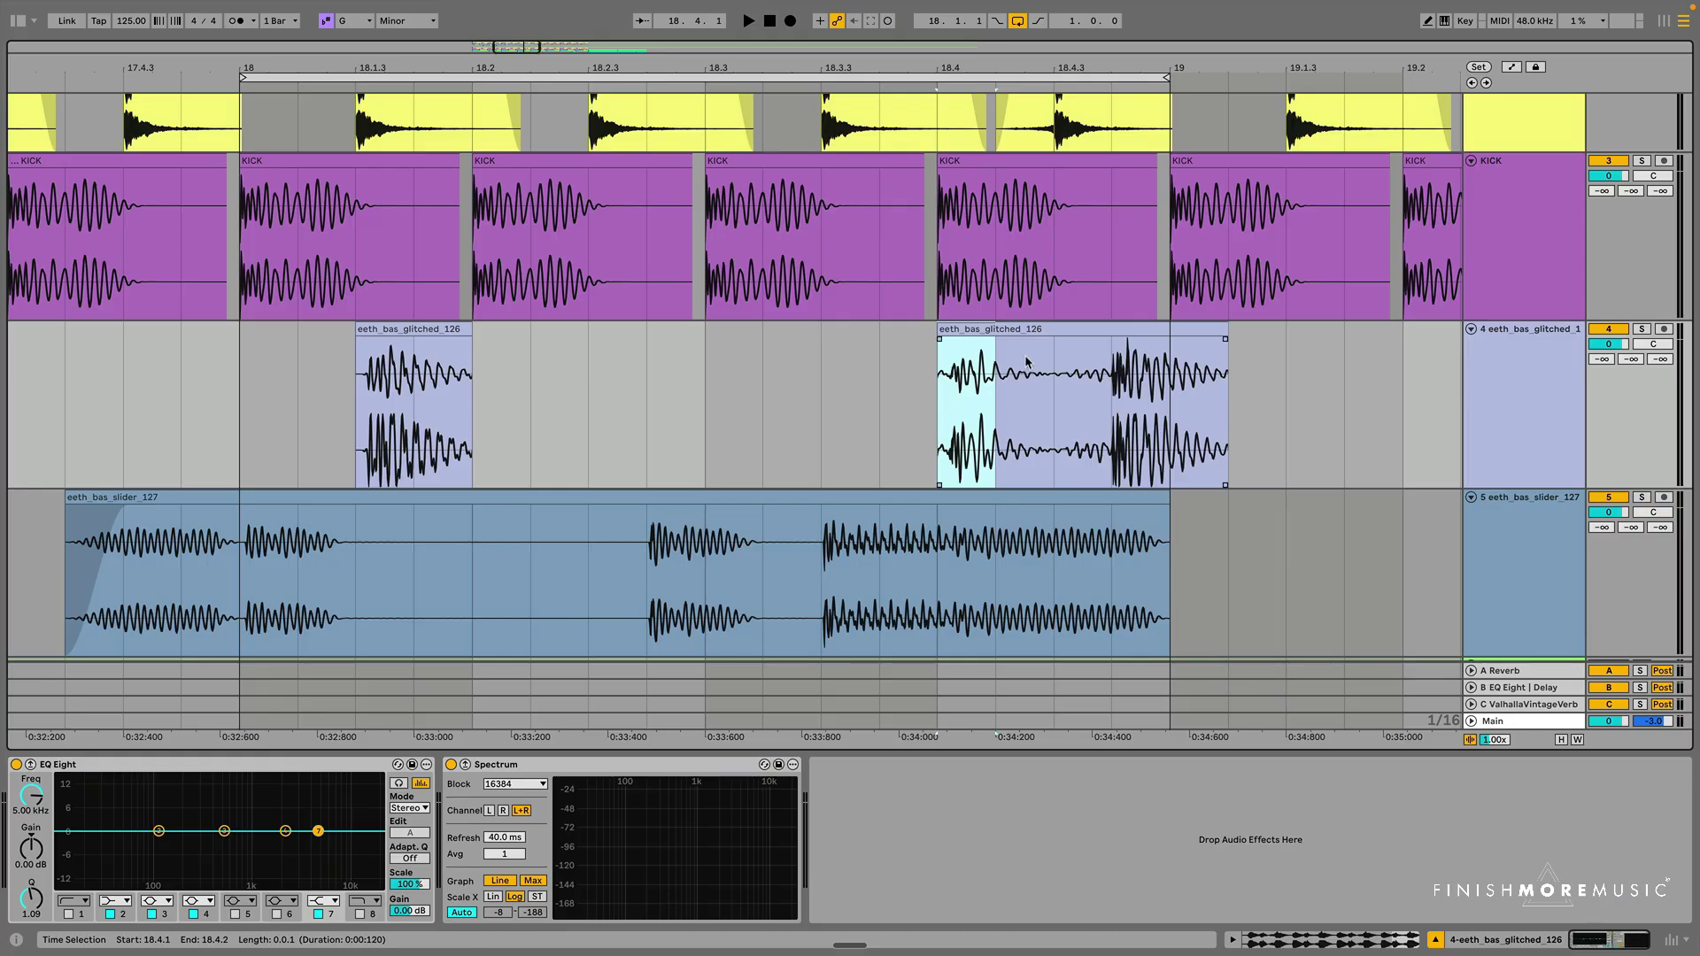
Trim the glitched clip's tail down to a stab and place a glitched stab at 18.2.4.
left_click_drag(1058, 416, 1245, 377)
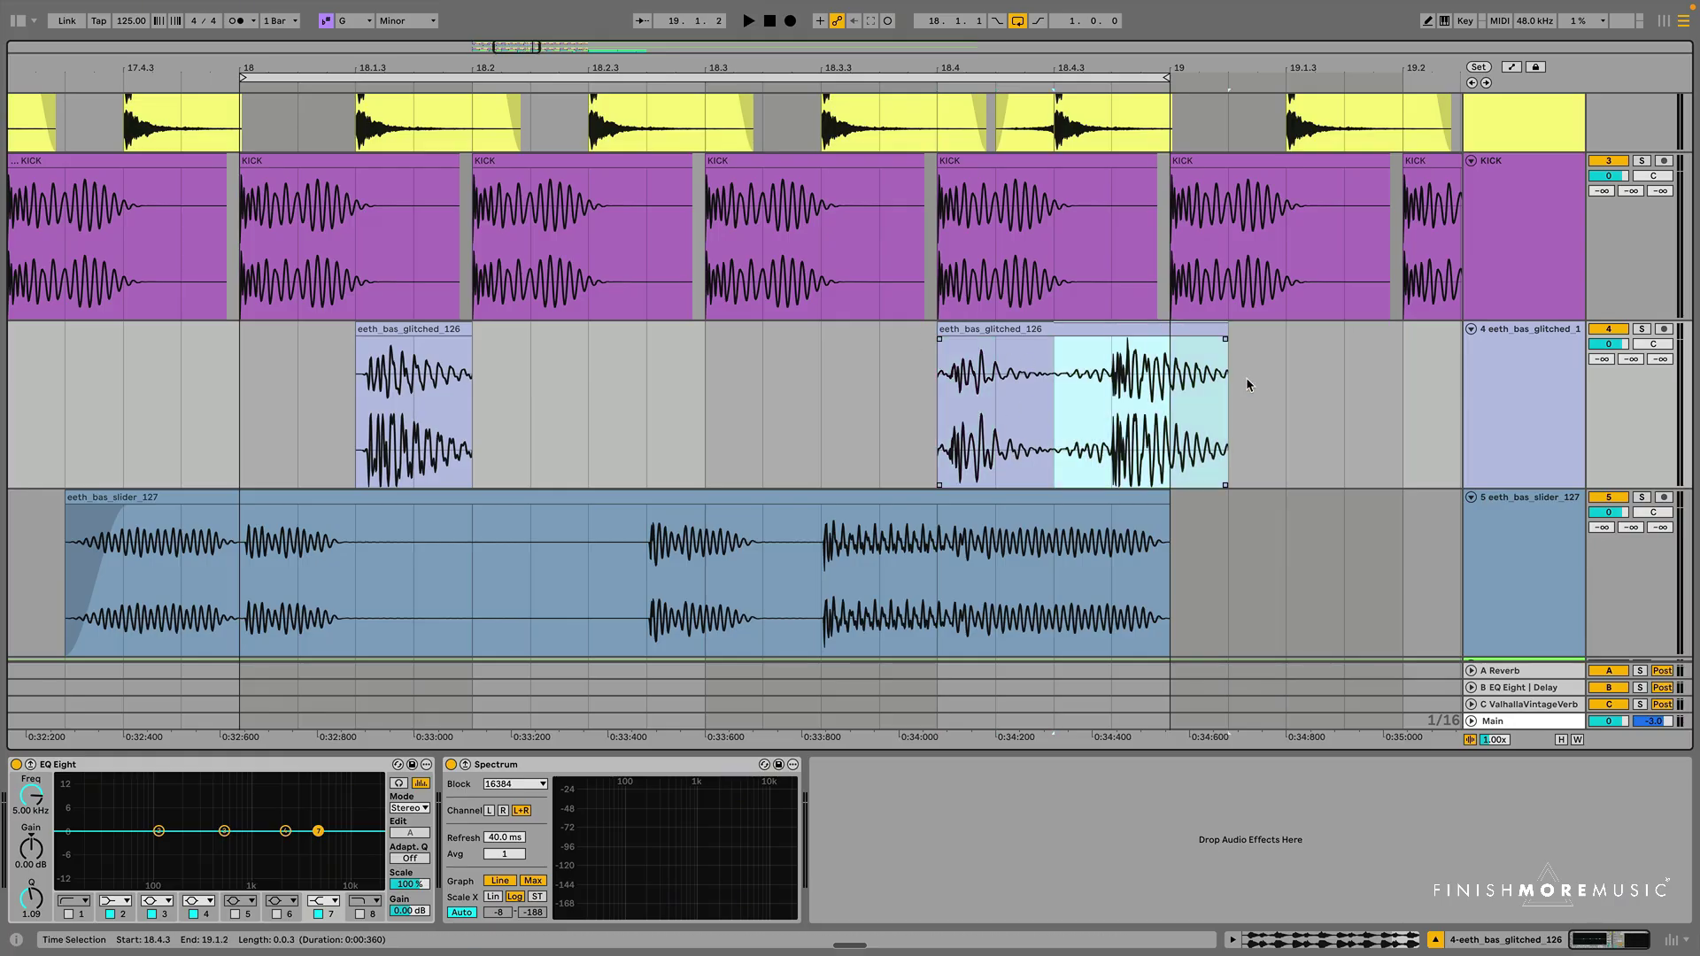
key("Delete")
mouse_move(998, 393)
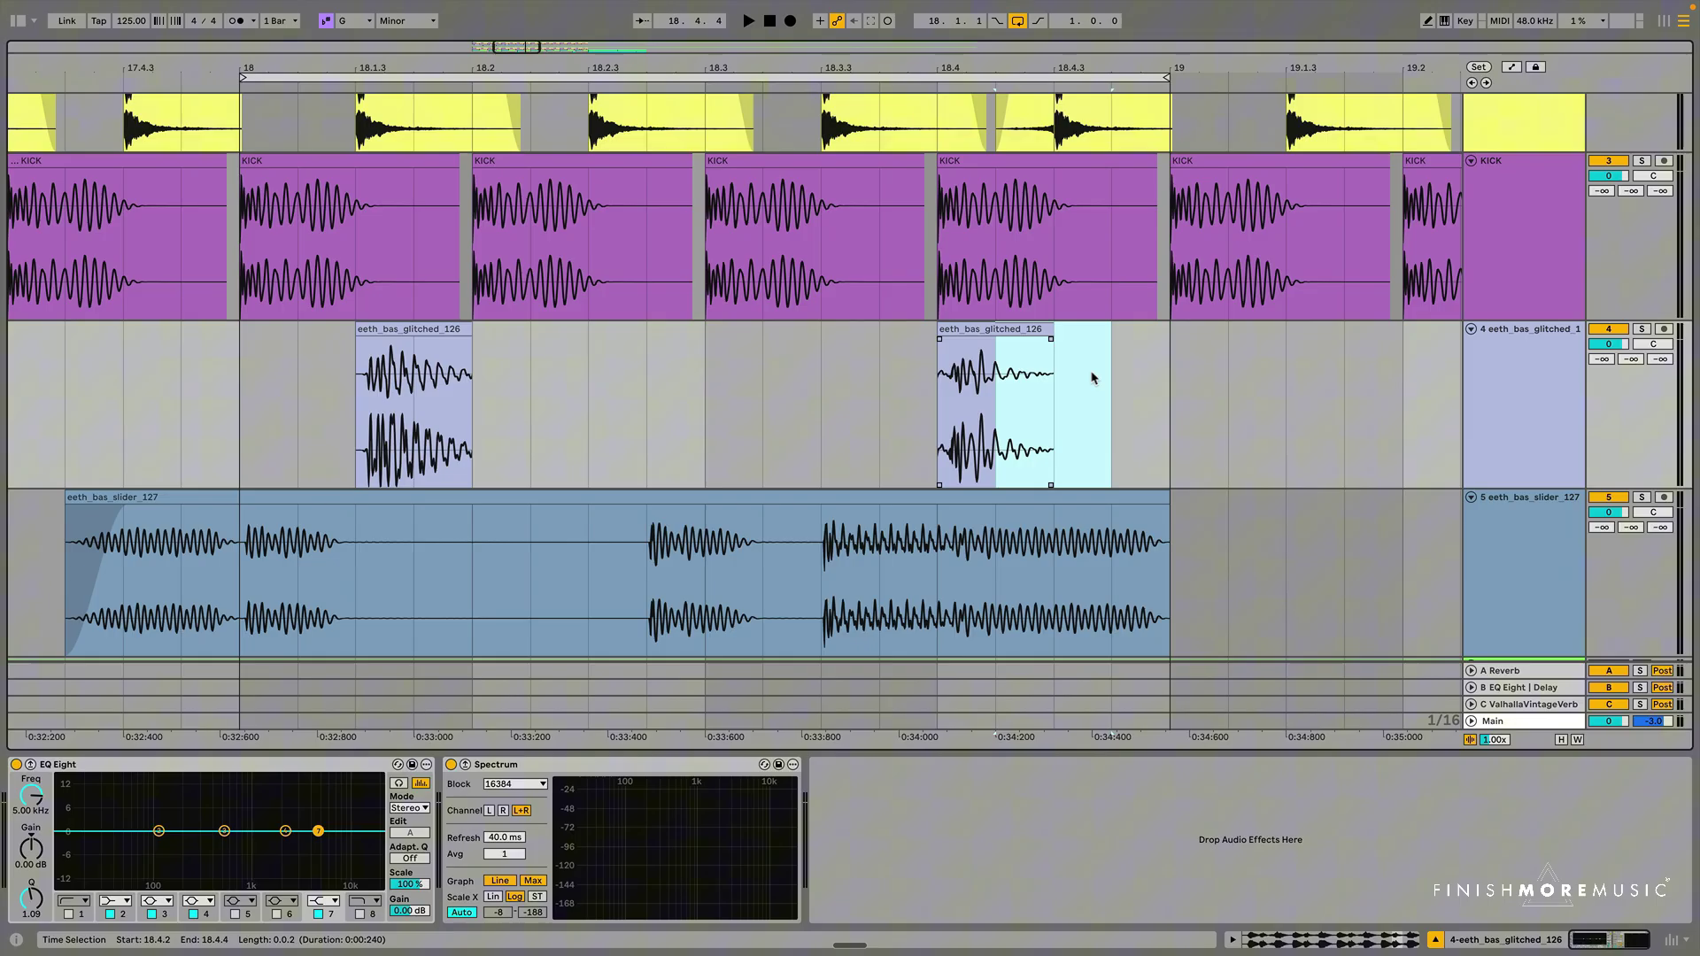
key("Delete")
left_click_drag(978, 340, 1022, 330)
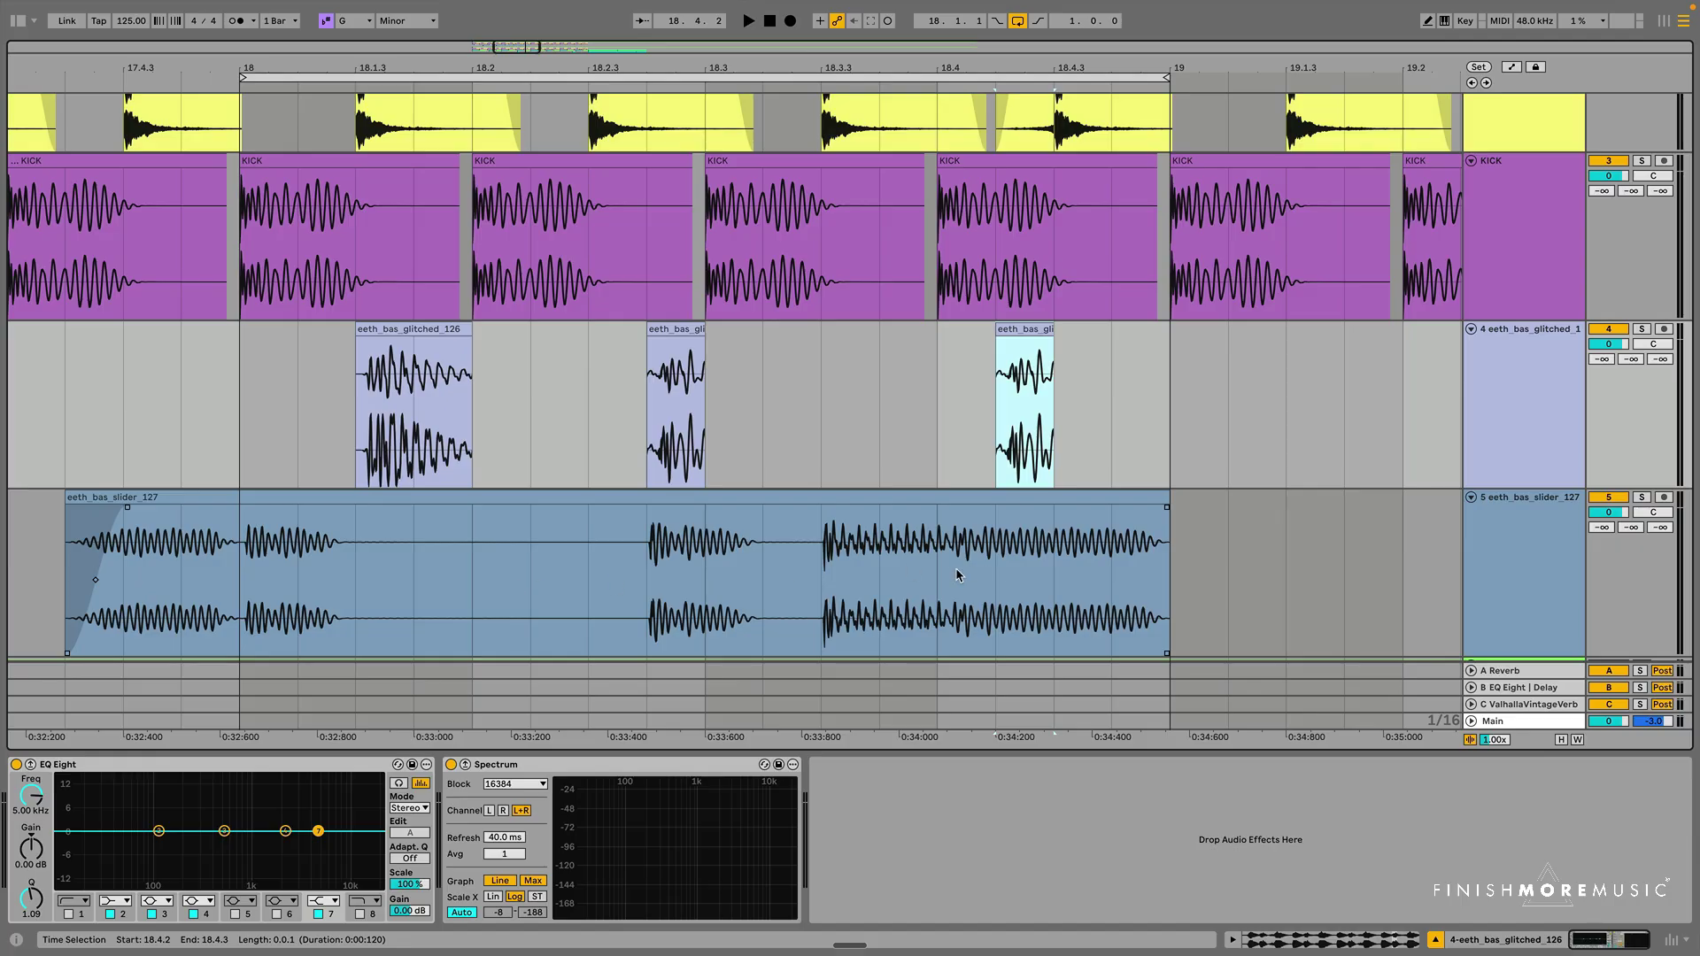
Delete 18.3.2–18.4.1 from the slider clip: left piece ends at 18.2.1, right starts at 18.3.2.
left_click_drag(940, 574, 763, 543)
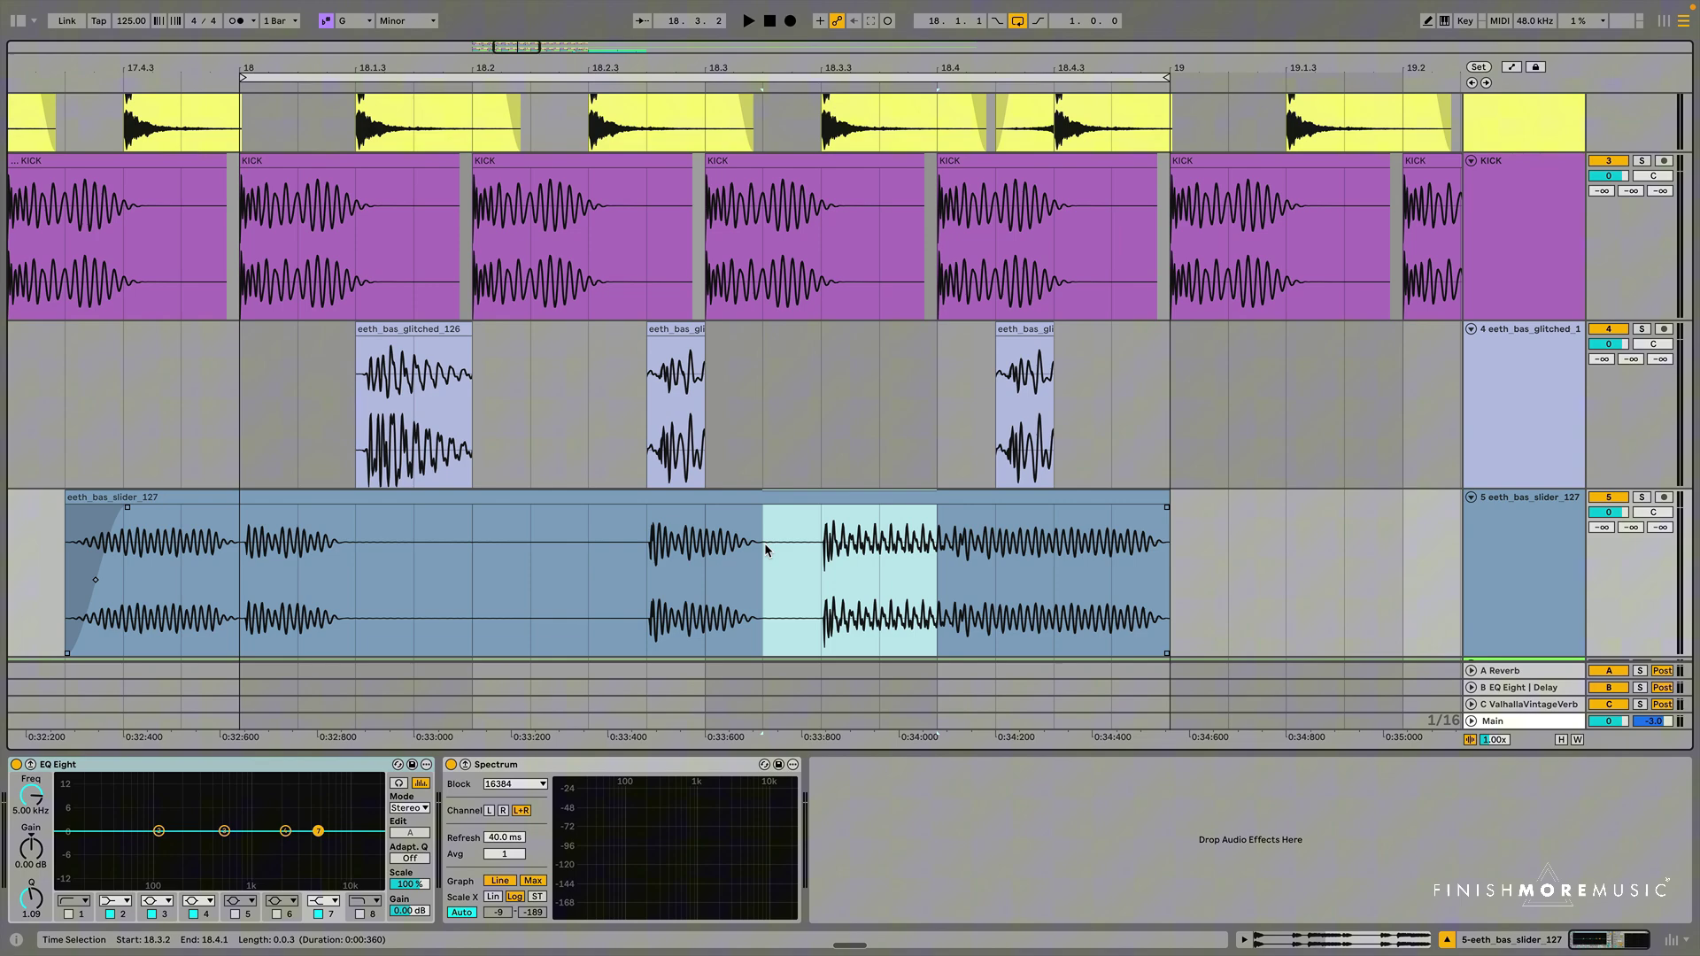
key("Delete")
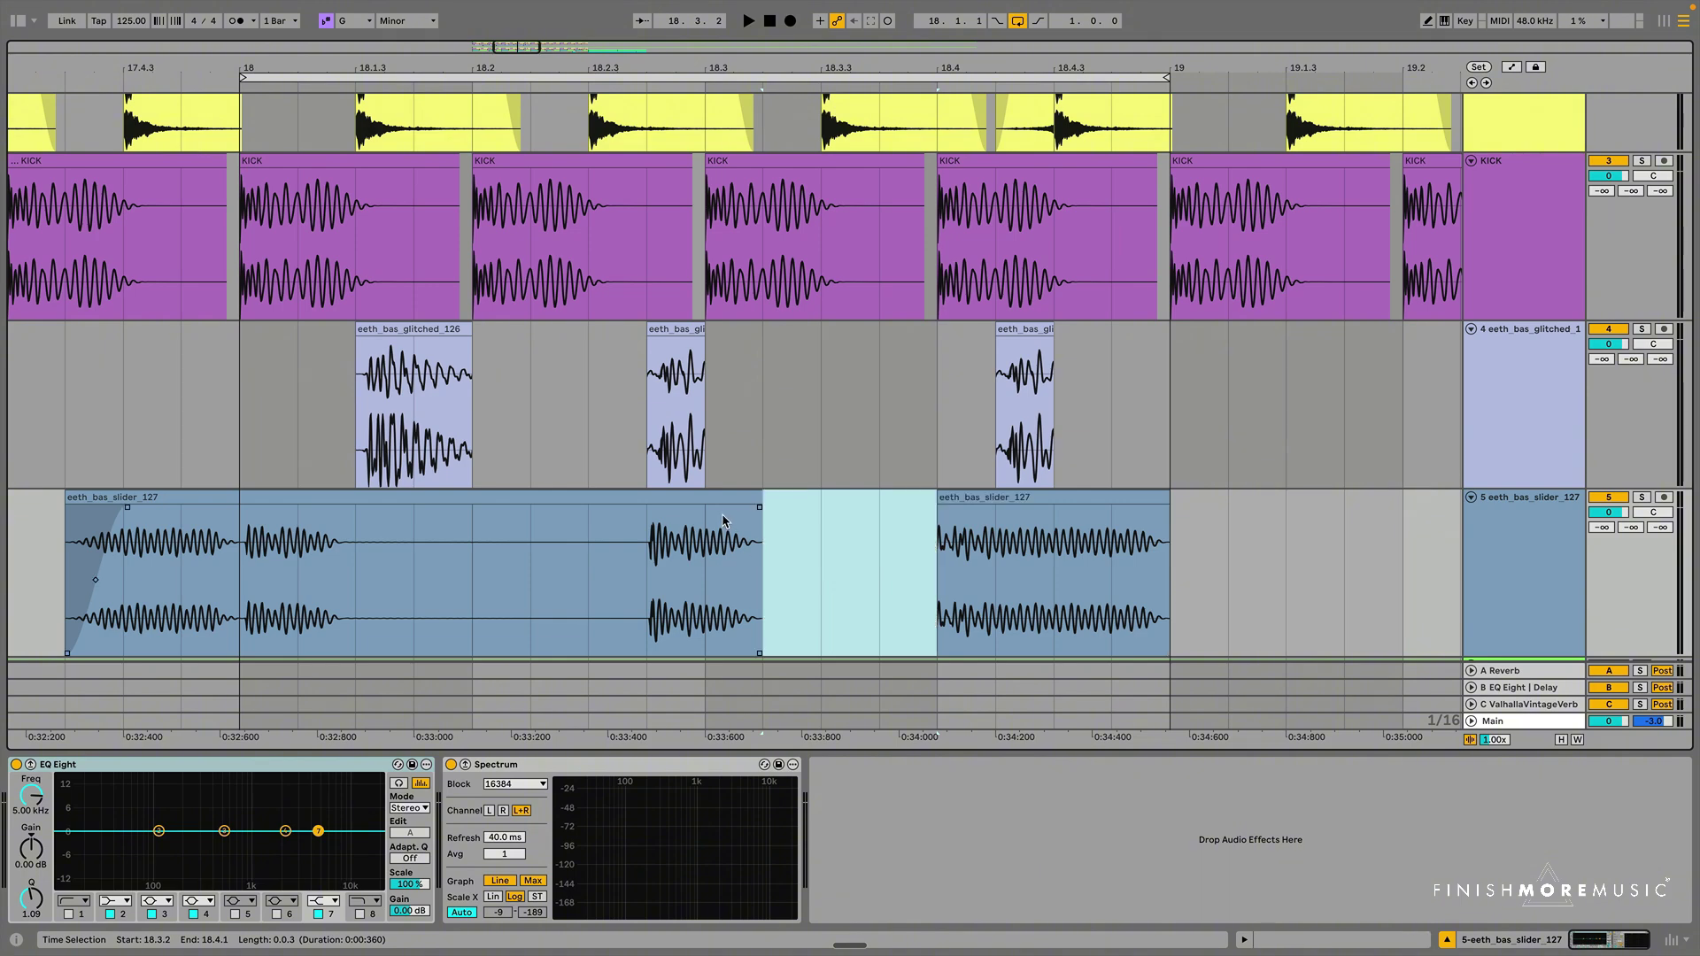
left_click(751, 496)
left_click_drag(752, 497, 478, 510)
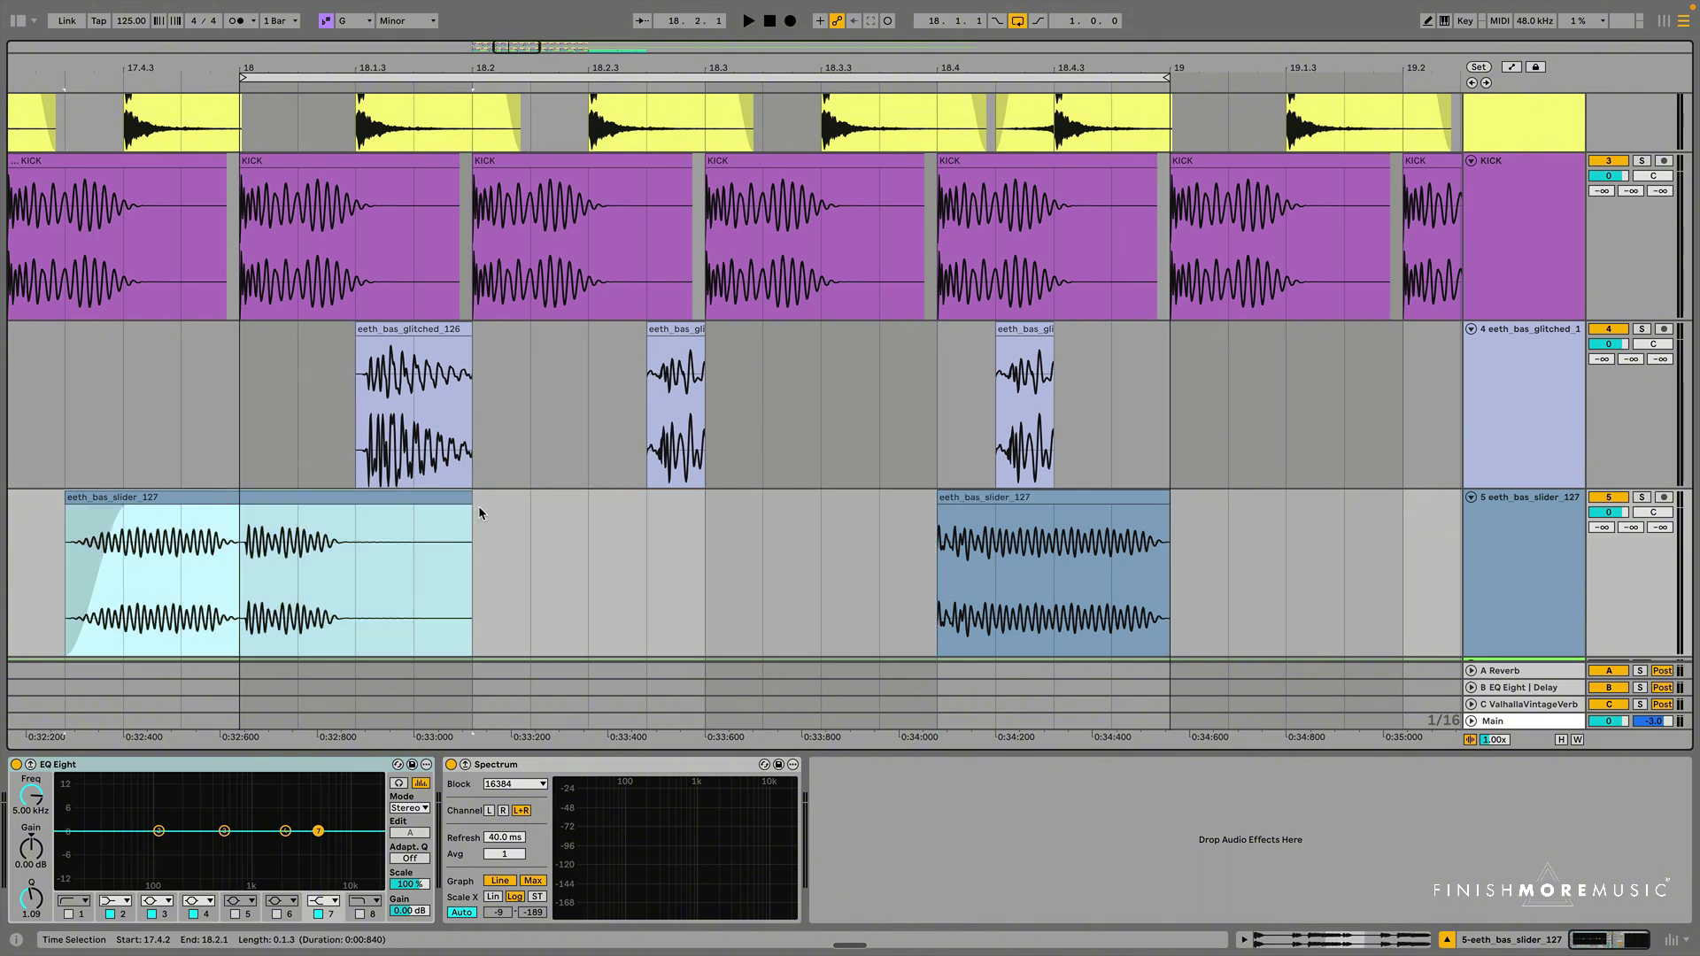
left_click_drag(1087, 513, 845, 507)
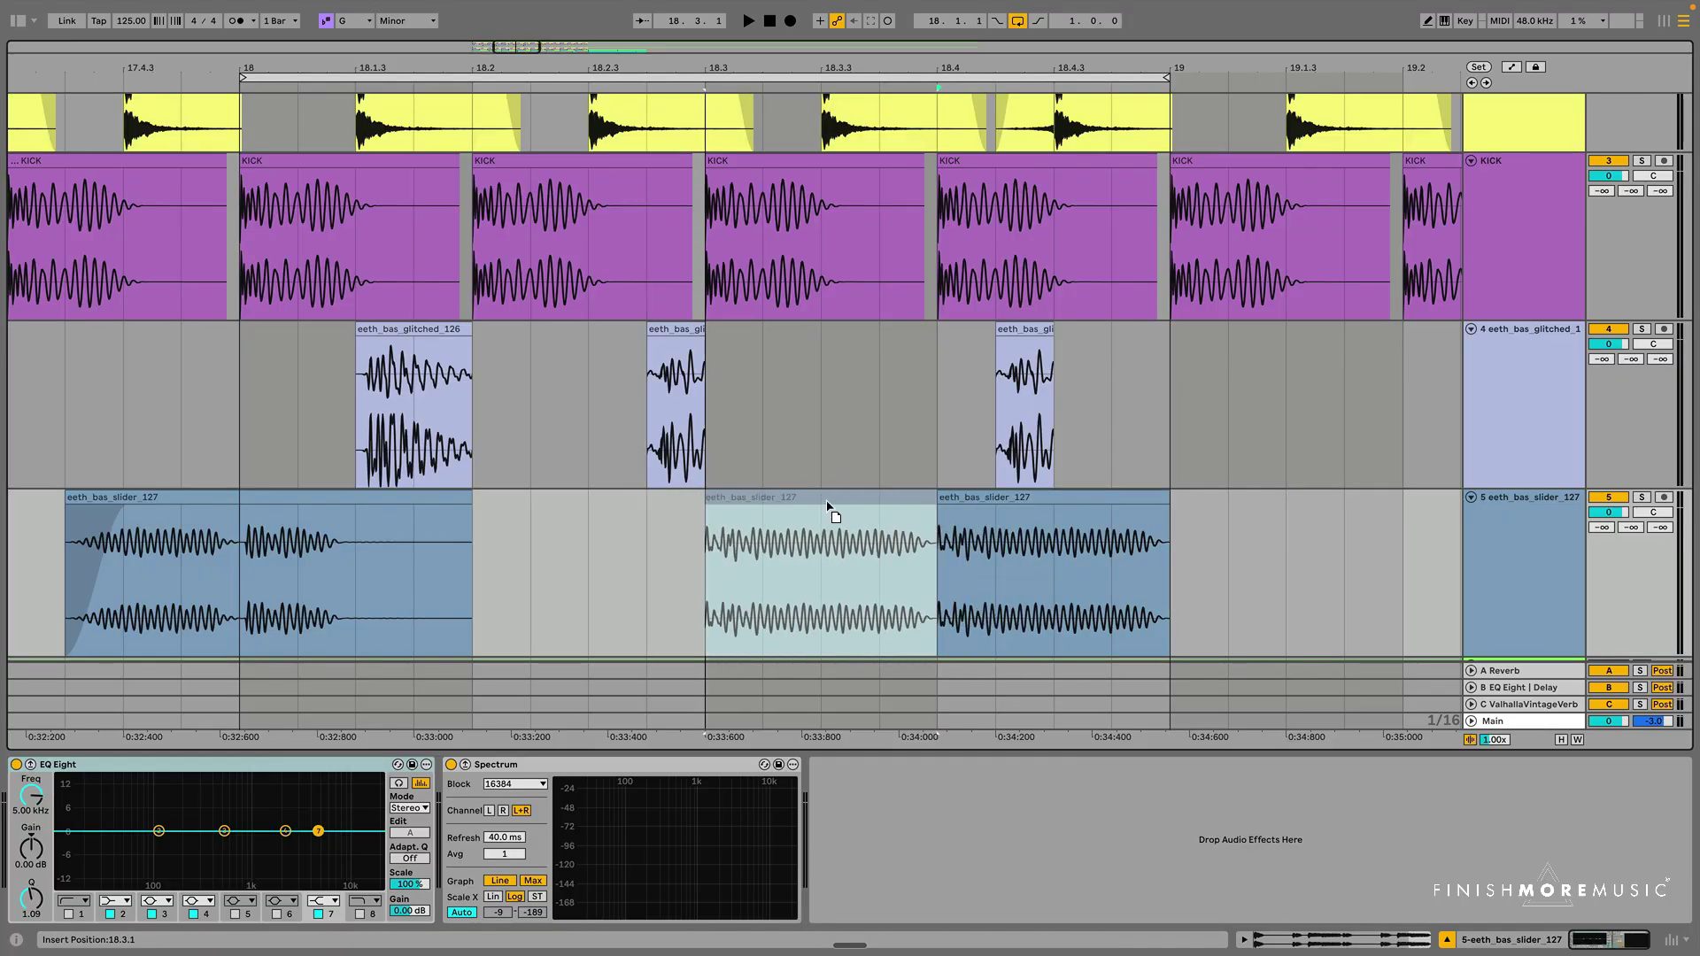
left_click_drag(707, 513, 823, 514)
scroll(394, 553, "left", 10)
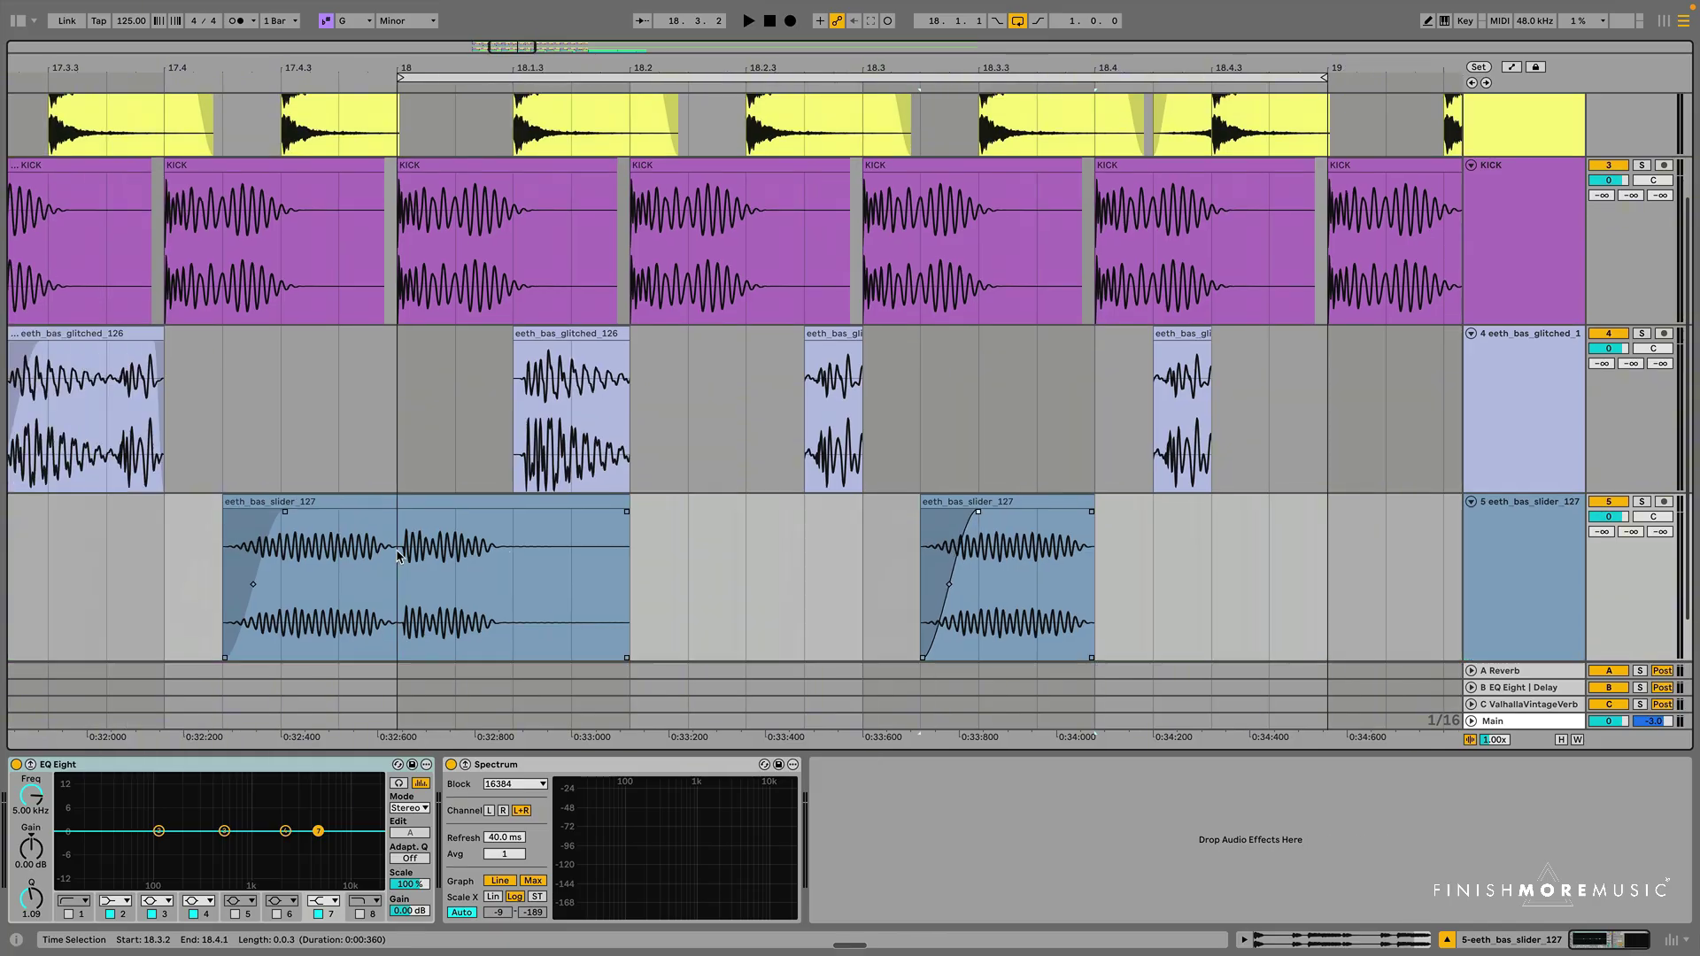
Paste a copy of the short slider stab at 18.4.3.
left_click(387, 499)
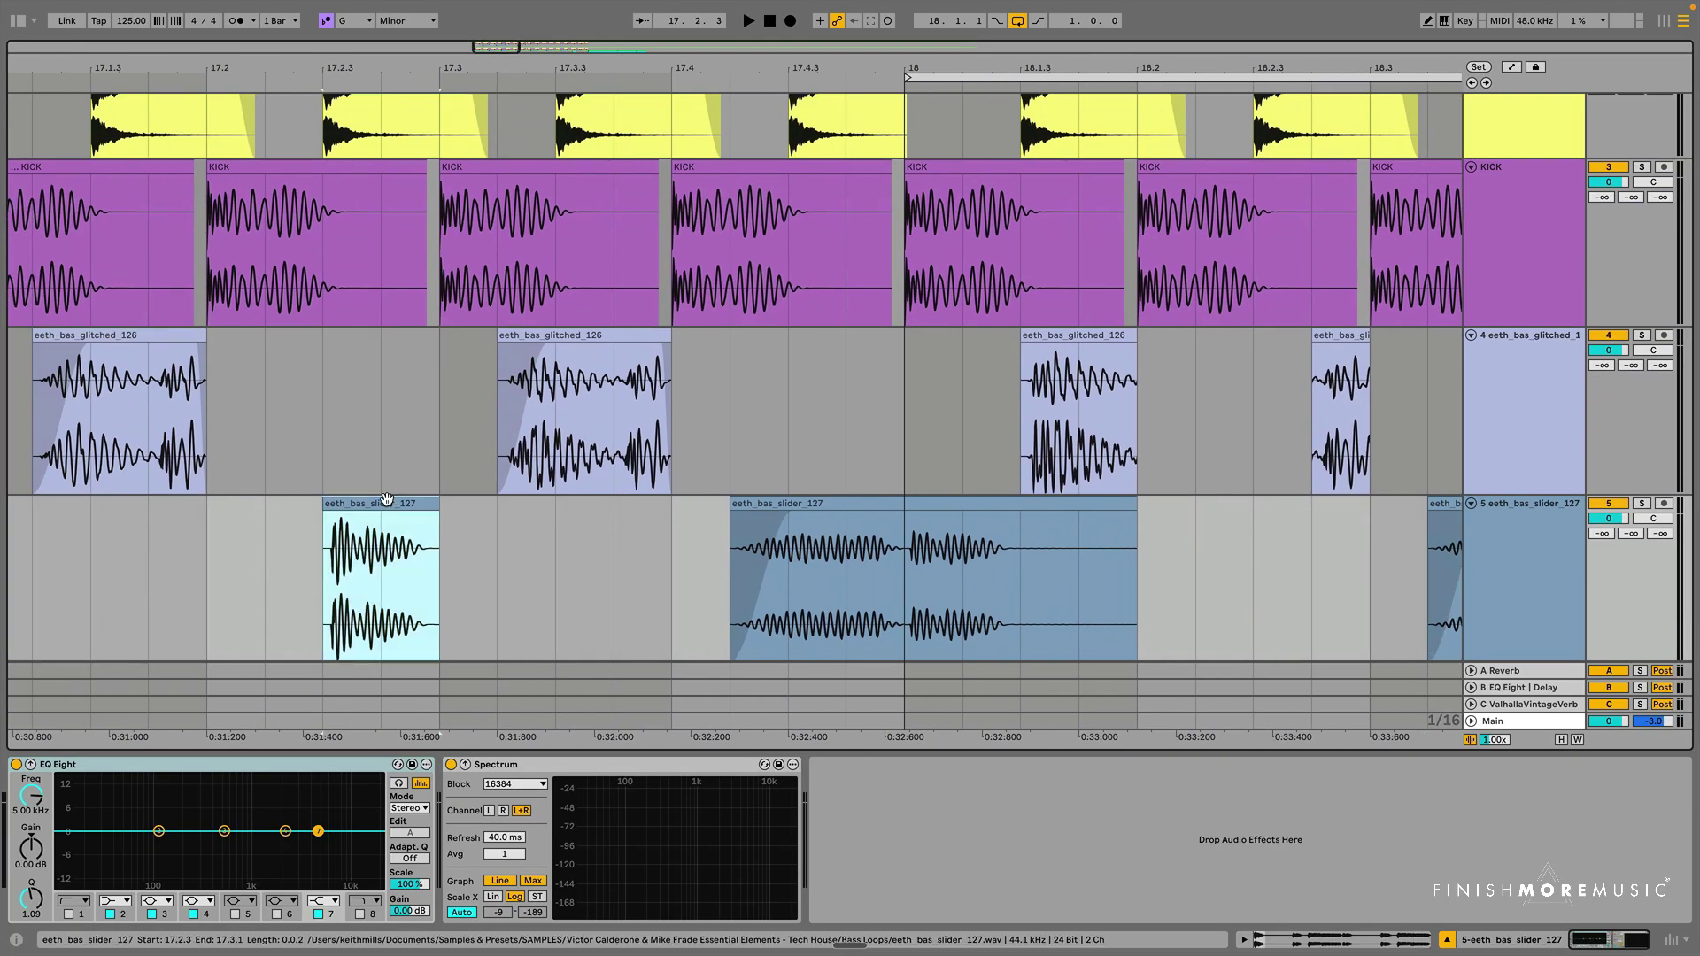
scroll(1087, 514, "right", 9)
scroll(1087, 514, "down", 1)
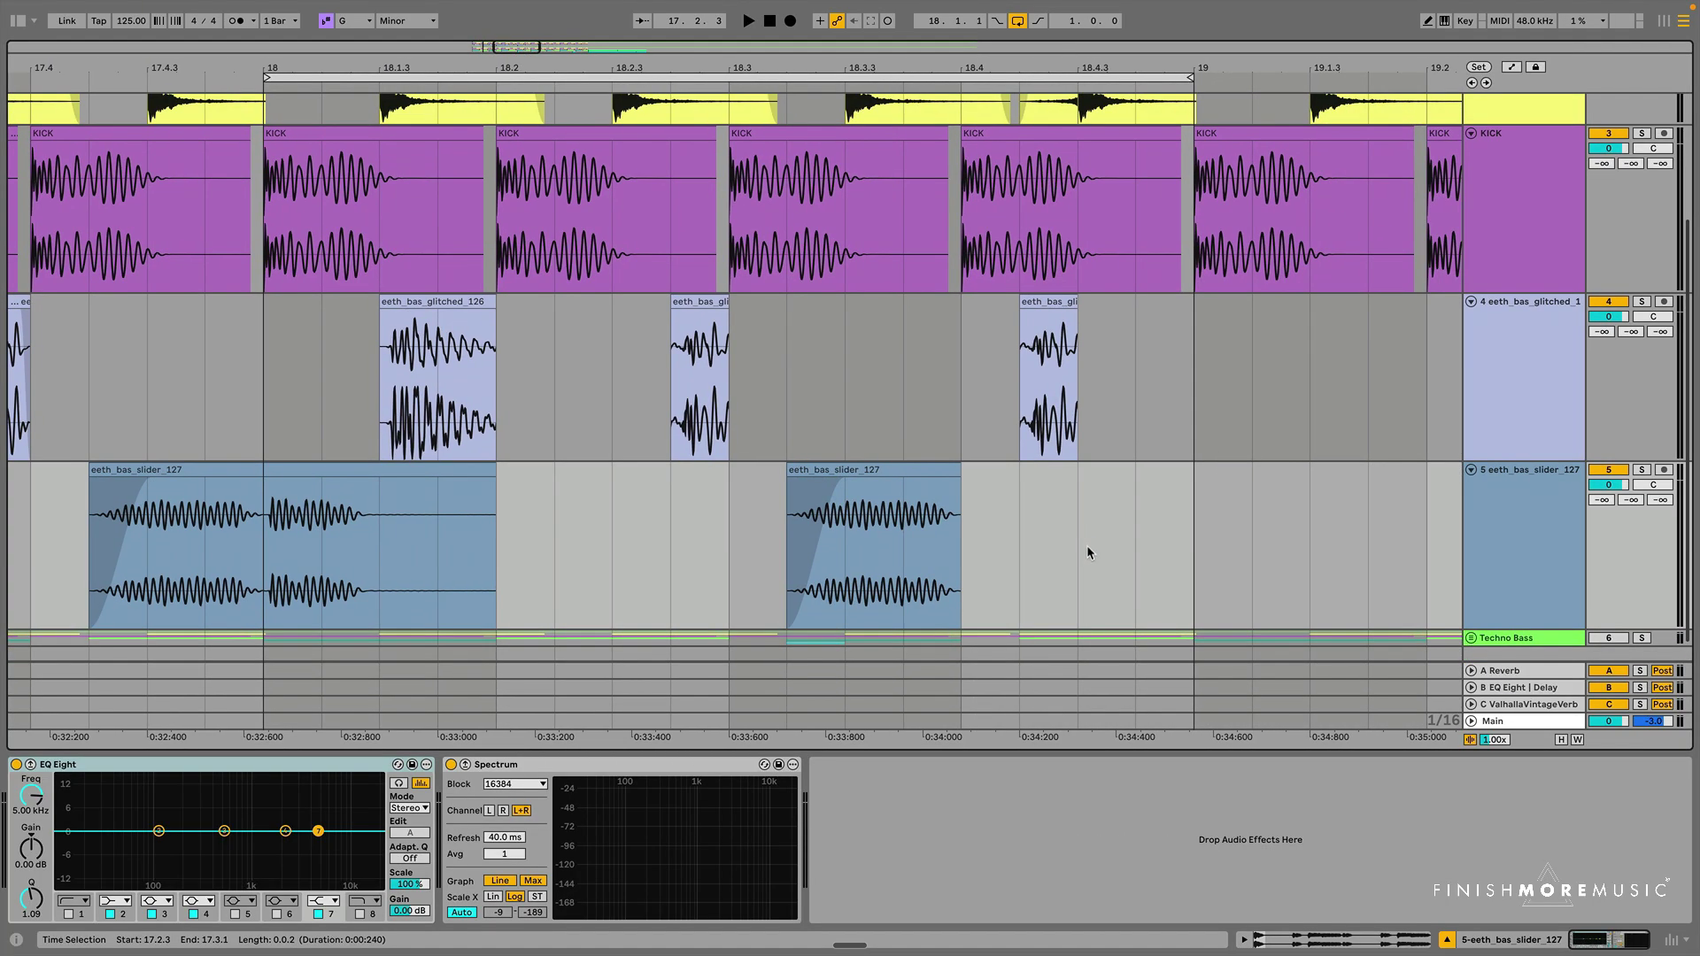
left_click(1087, 547)
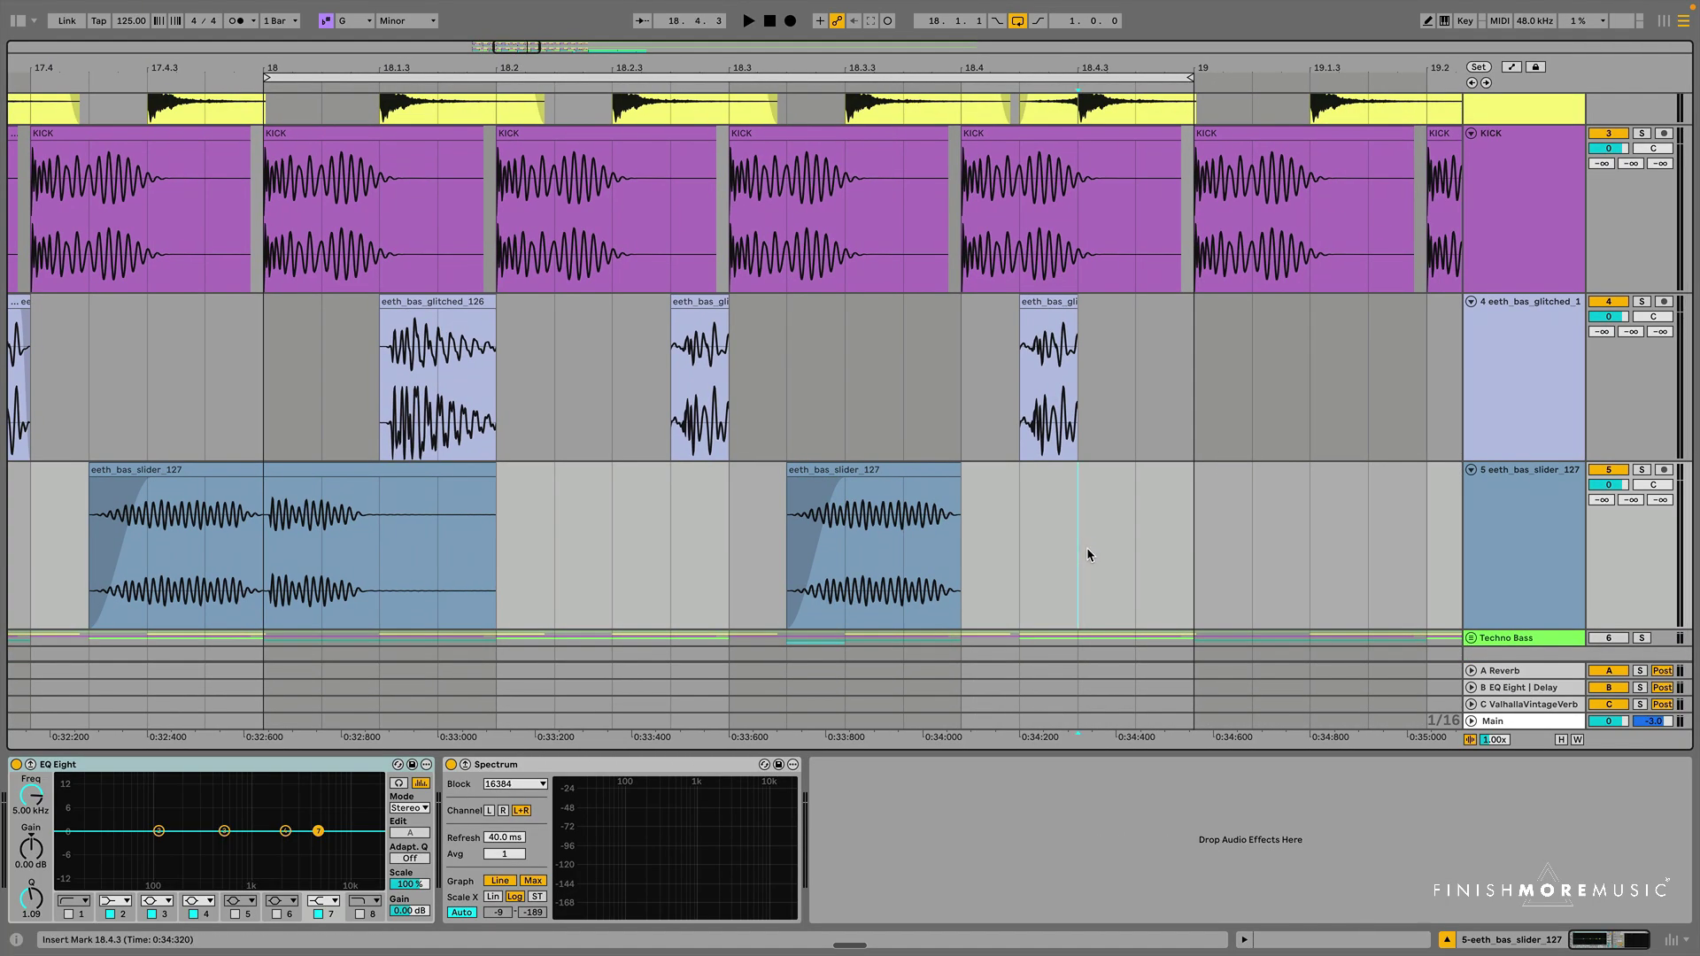
key("ctrl+v")
Clear the slider track from 18.1.1 to 18.2.4 and audition the loop from bar 18.
left_click_drag(268, 566, 653, 492)
key("Delete")
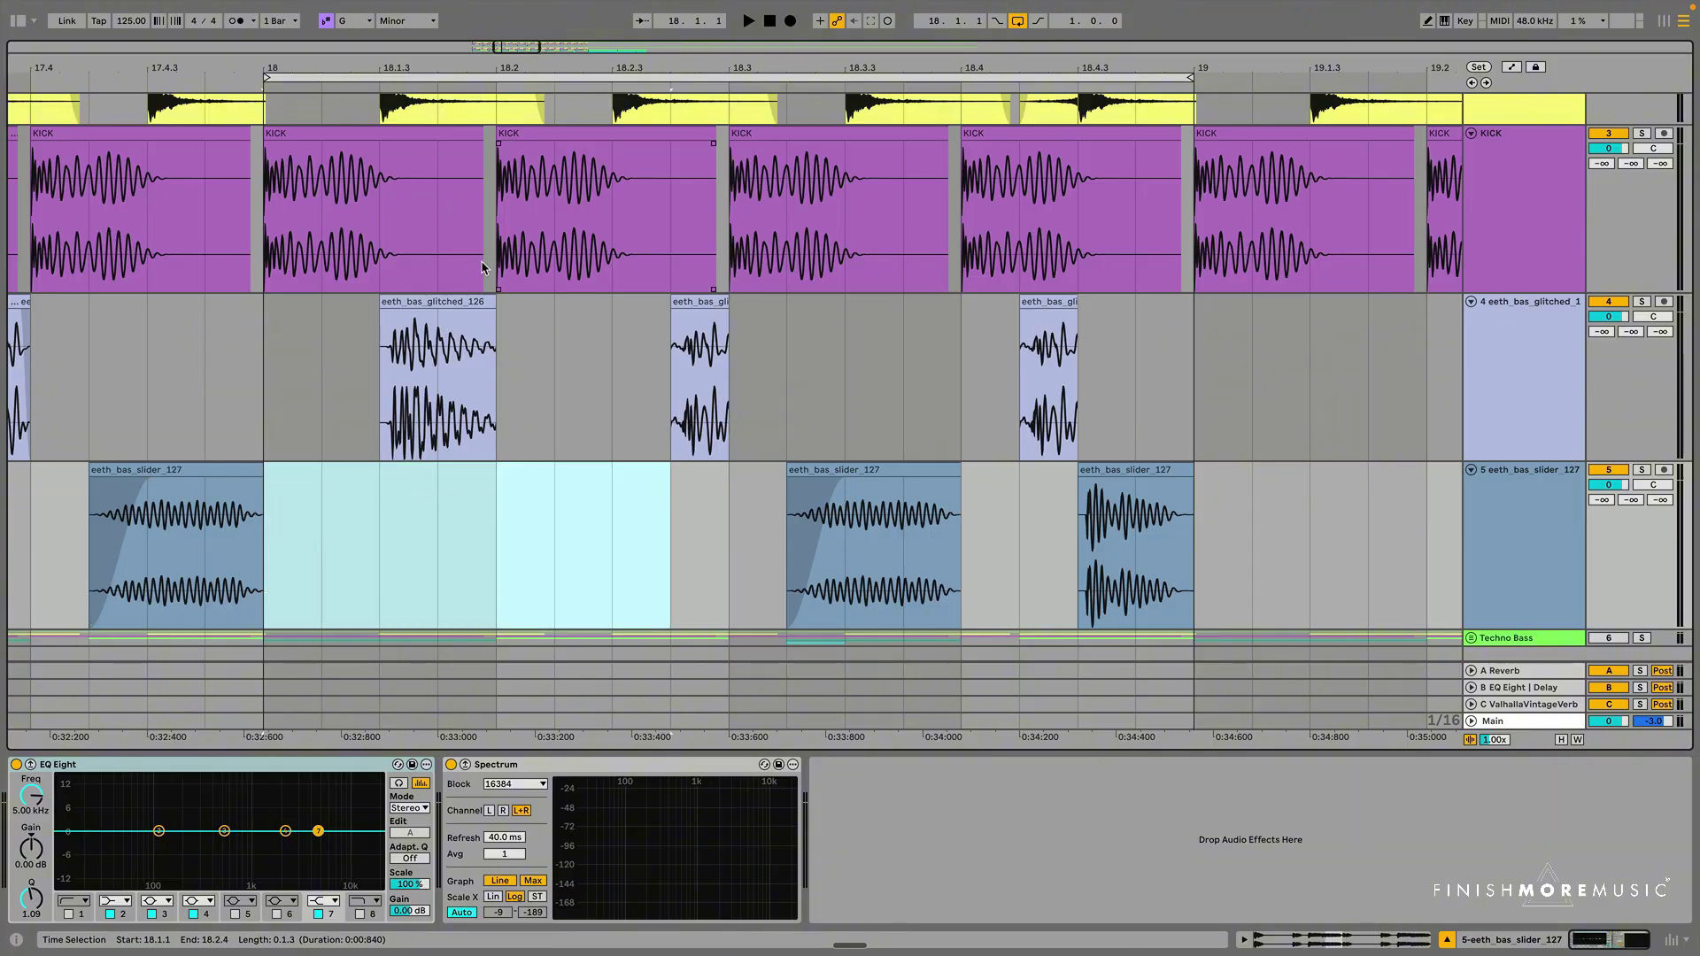
left_click(599, 547)
left_click(267, 478)
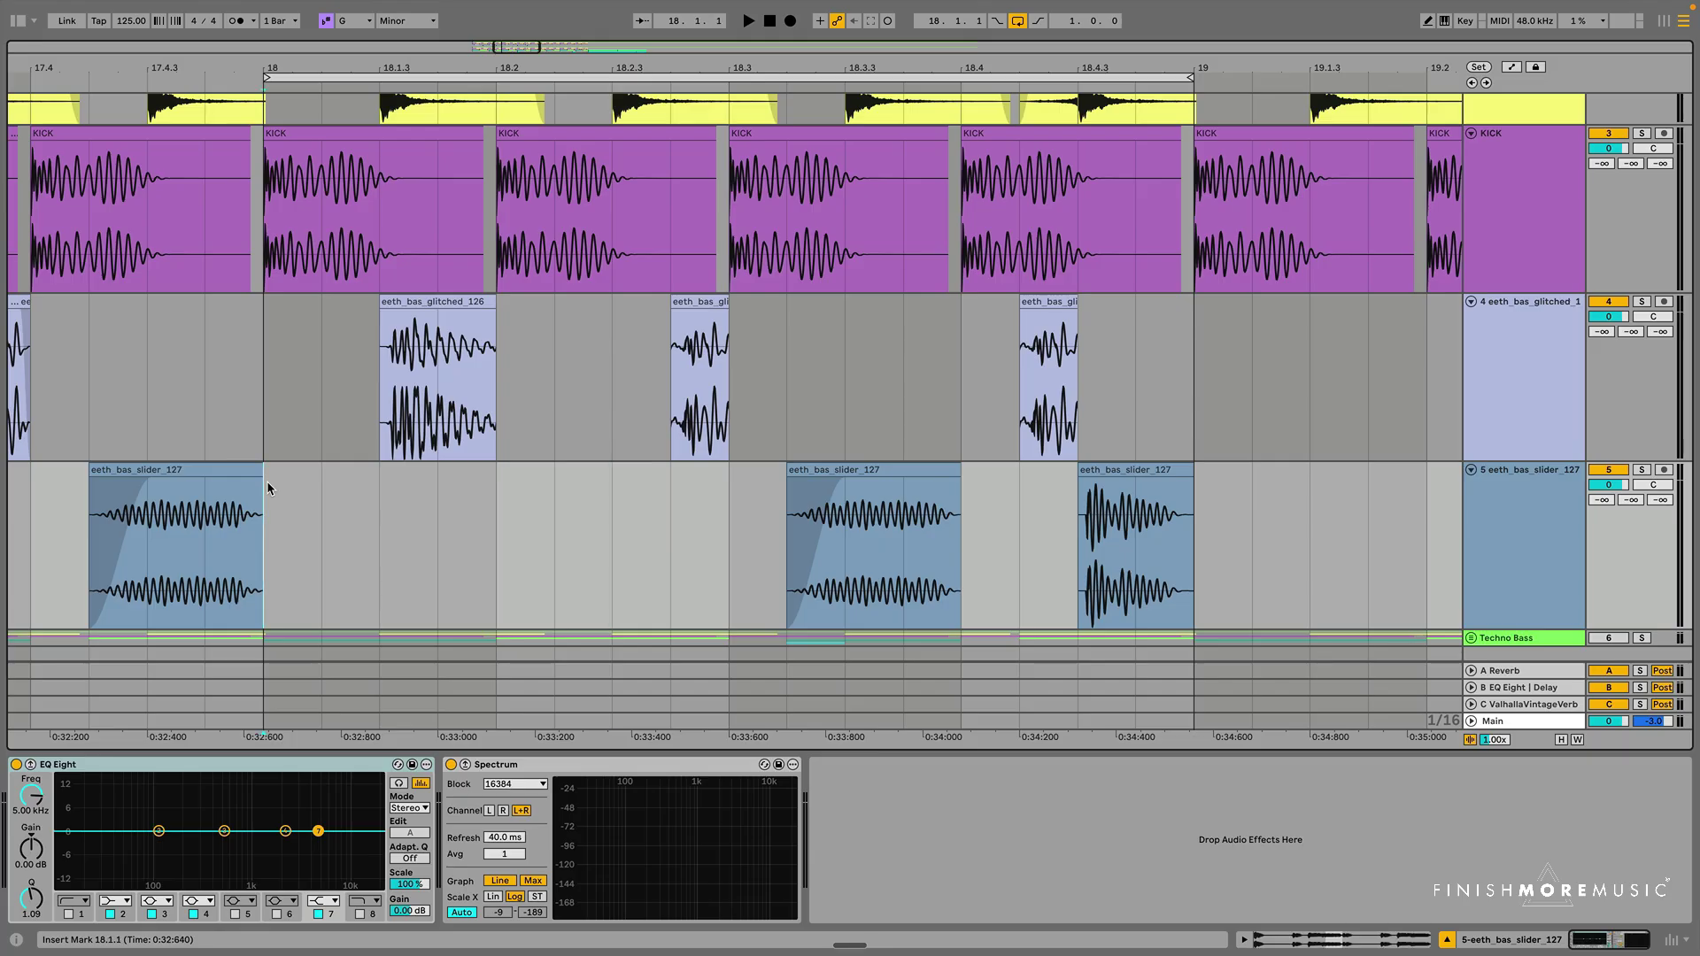
key("space")
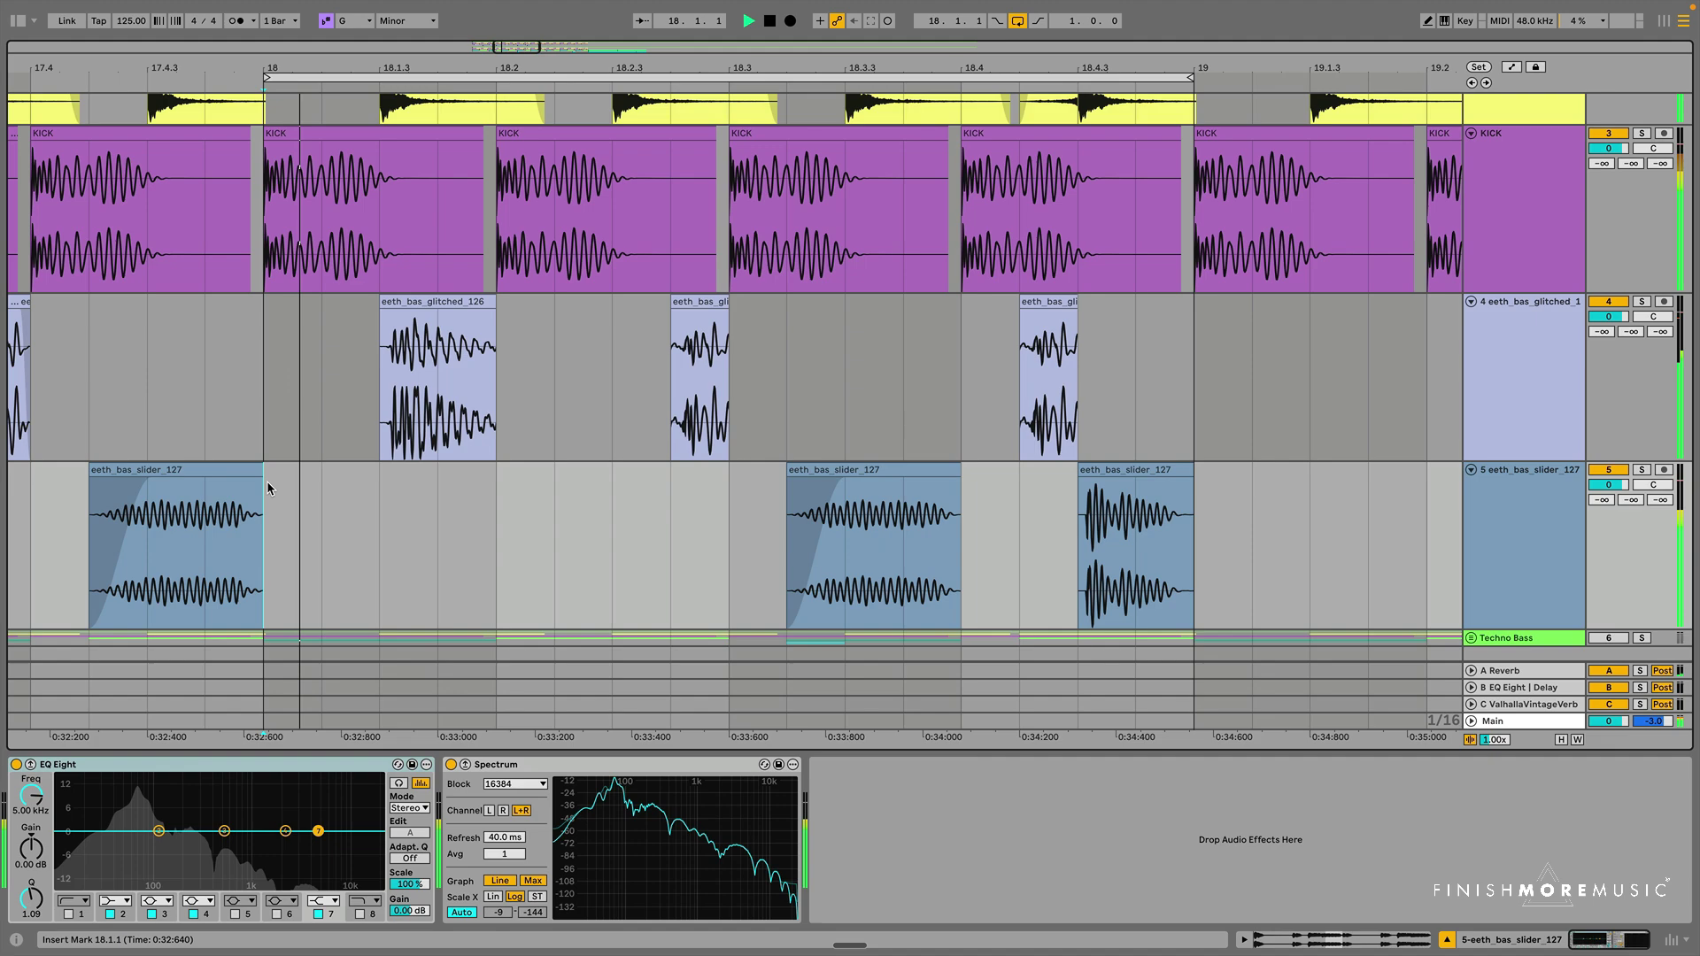
key("space")
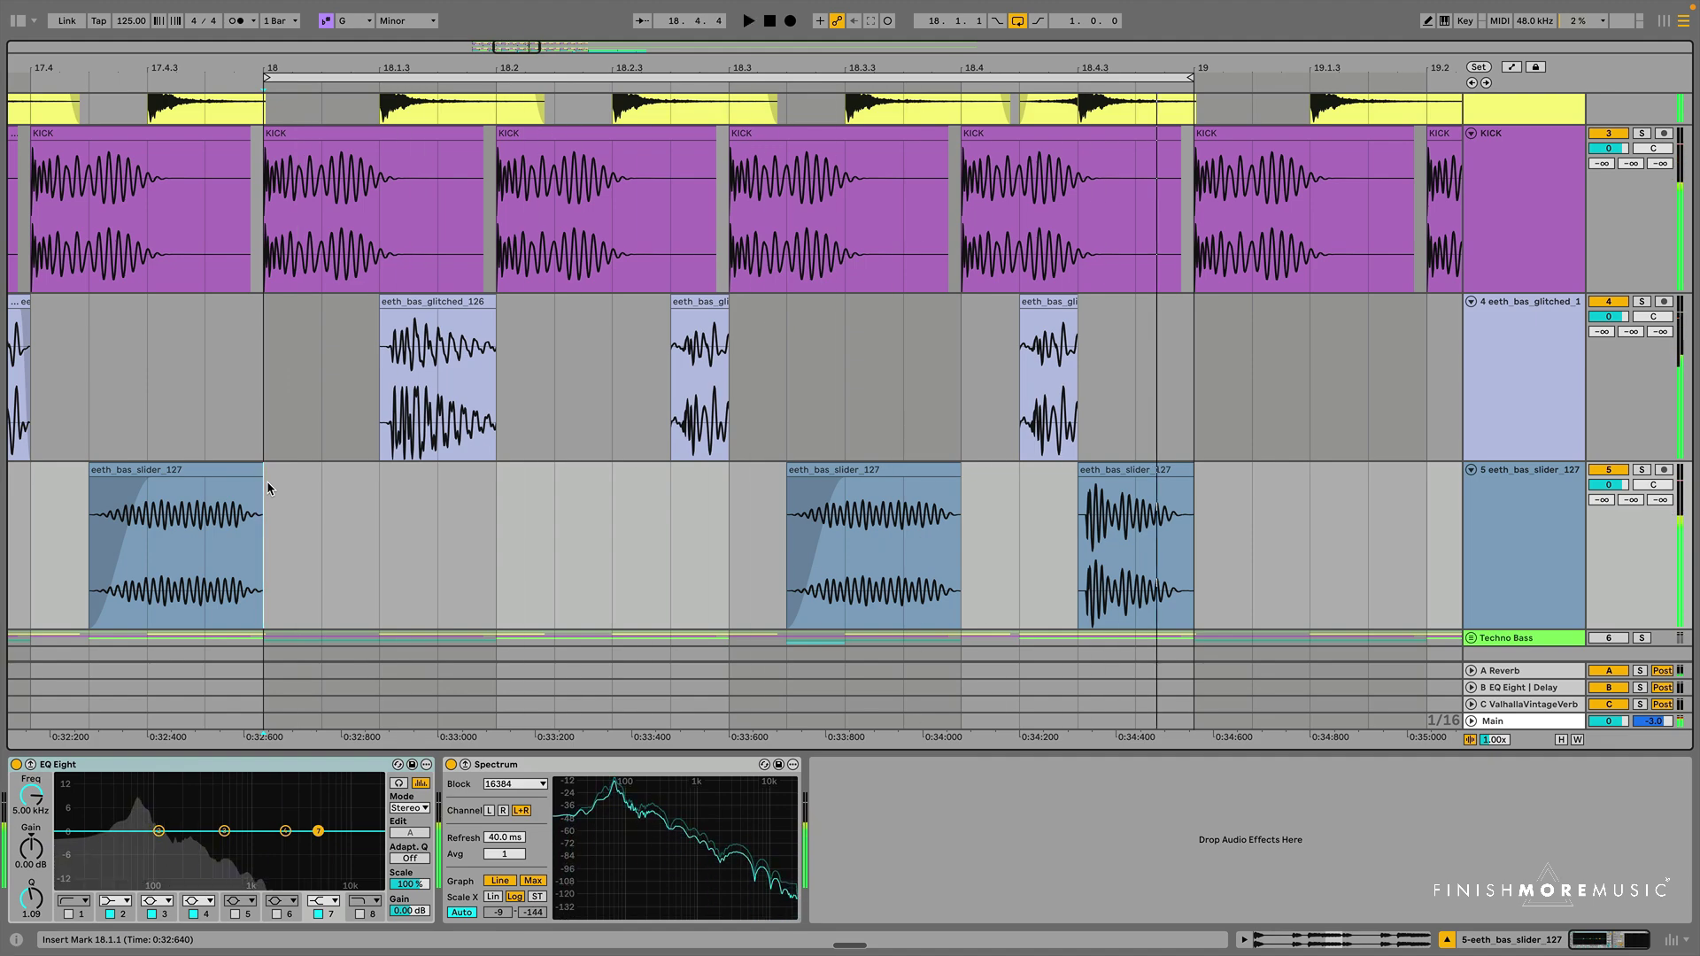
Duplicate bar 18 of both bass tracks into bar 19 and extend the loop to bar 20.
key("minus")
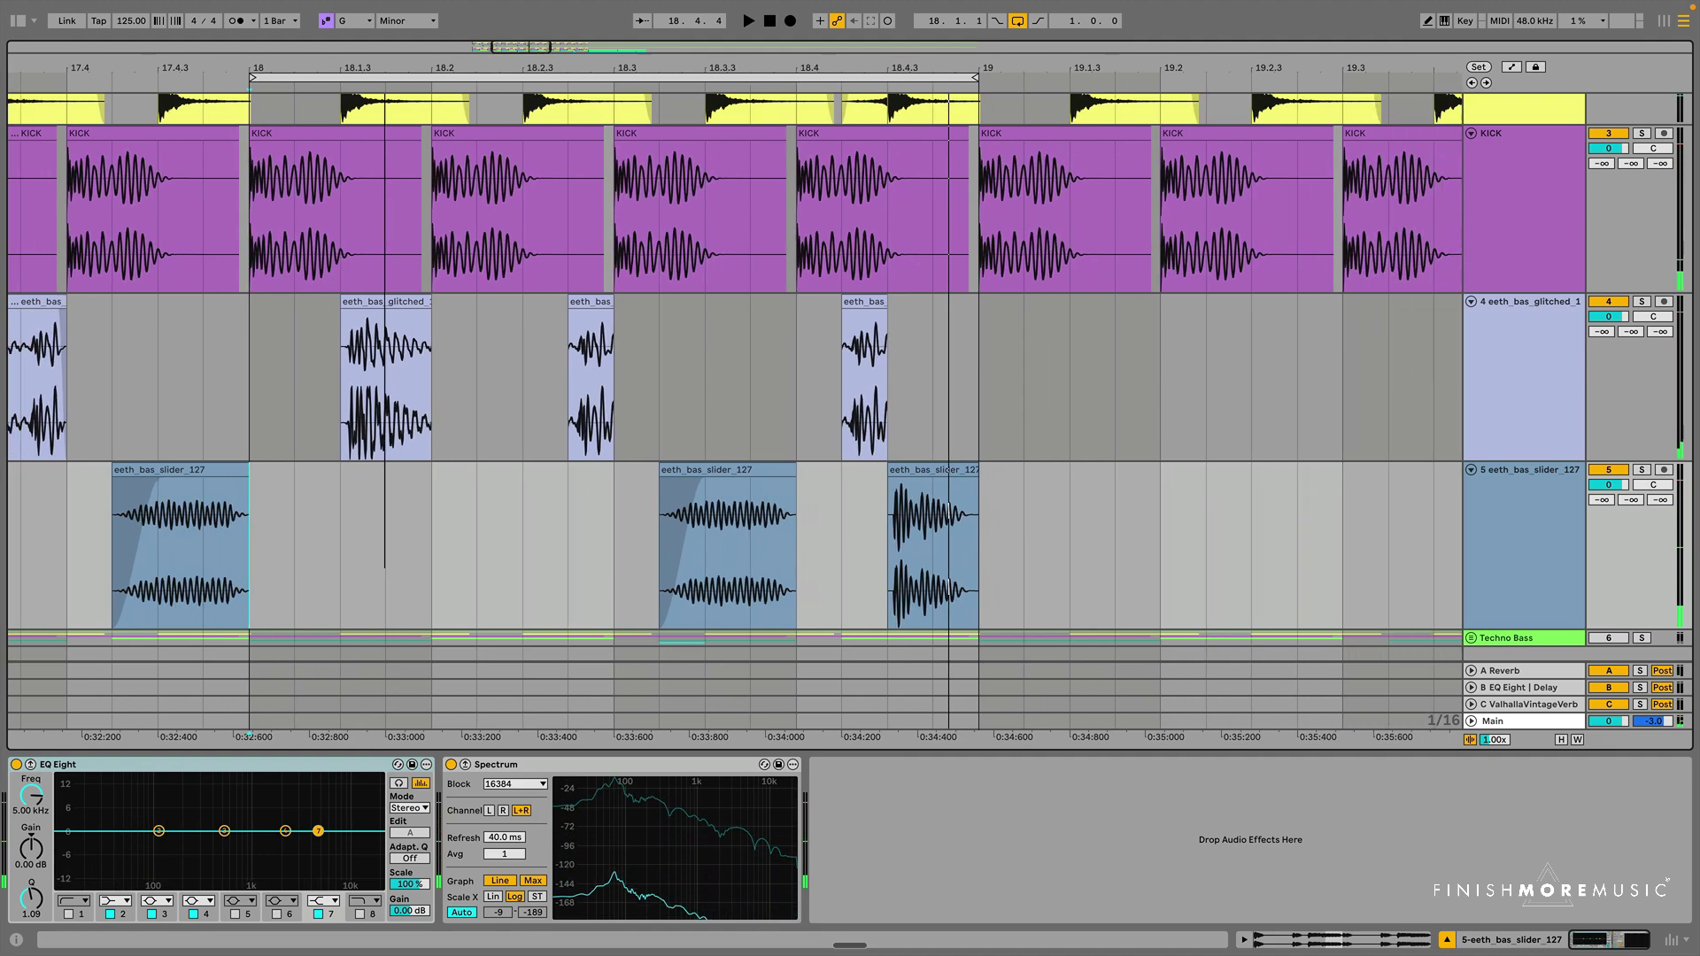
key("minus")
key("minus")
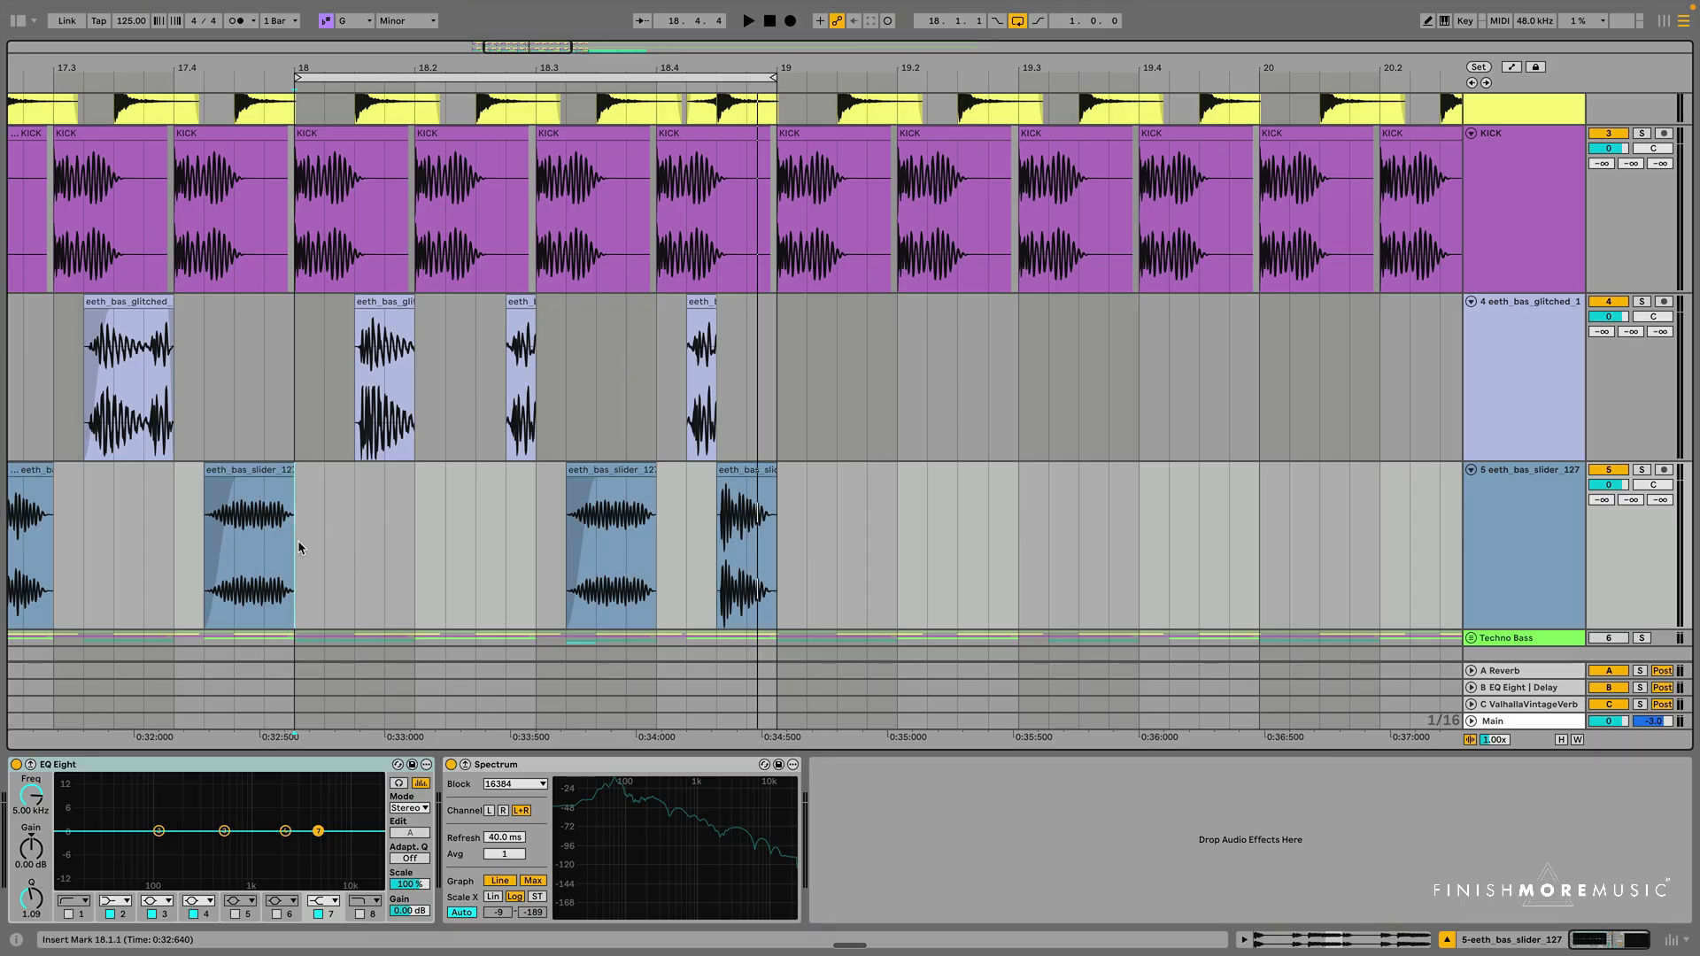
left_click_drag(299, 548, 775, 370)
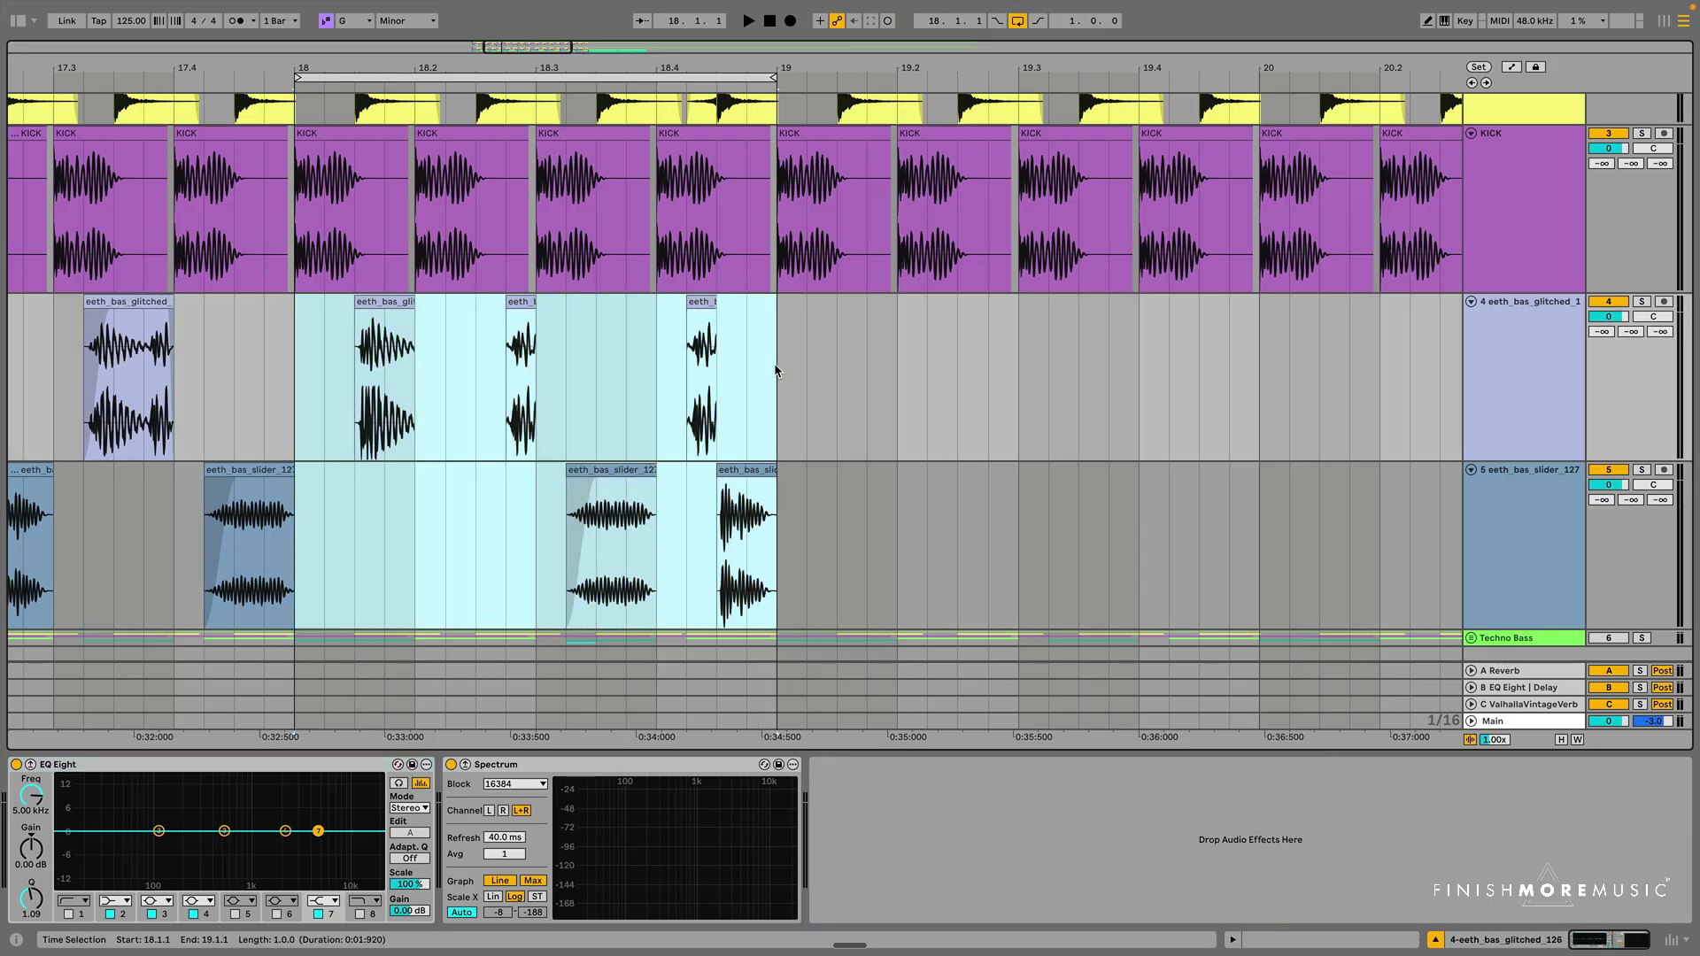
key("ctrl+d")
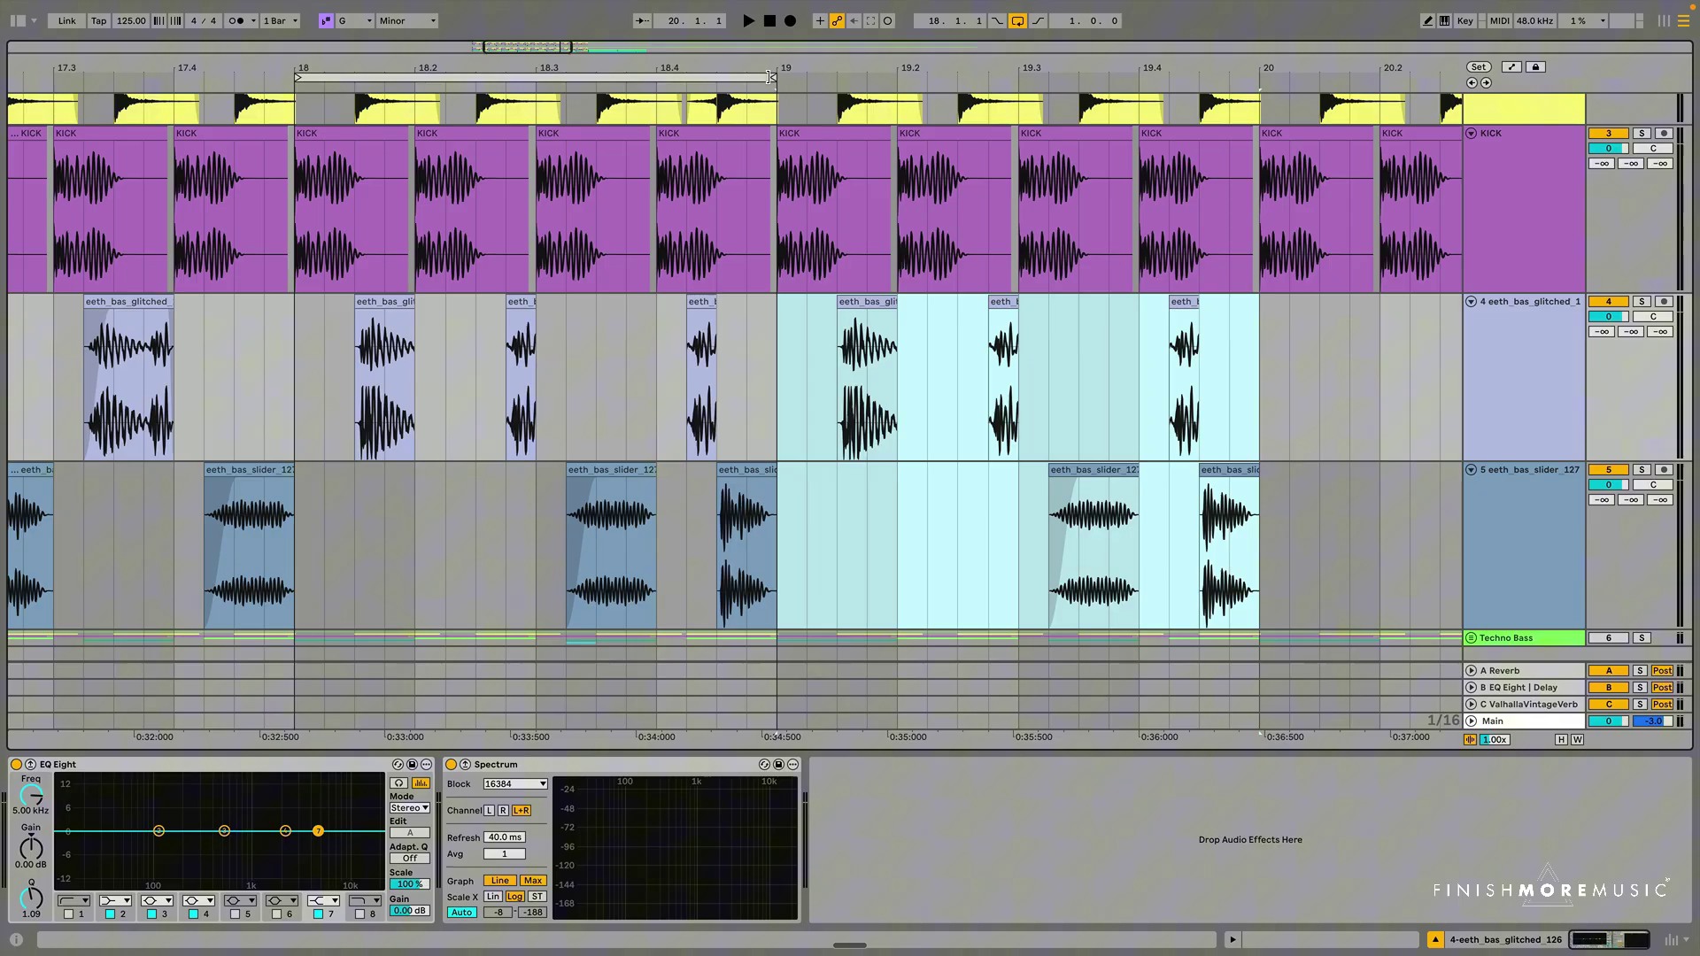
left_click_drag(770, 77, 1255, 77)
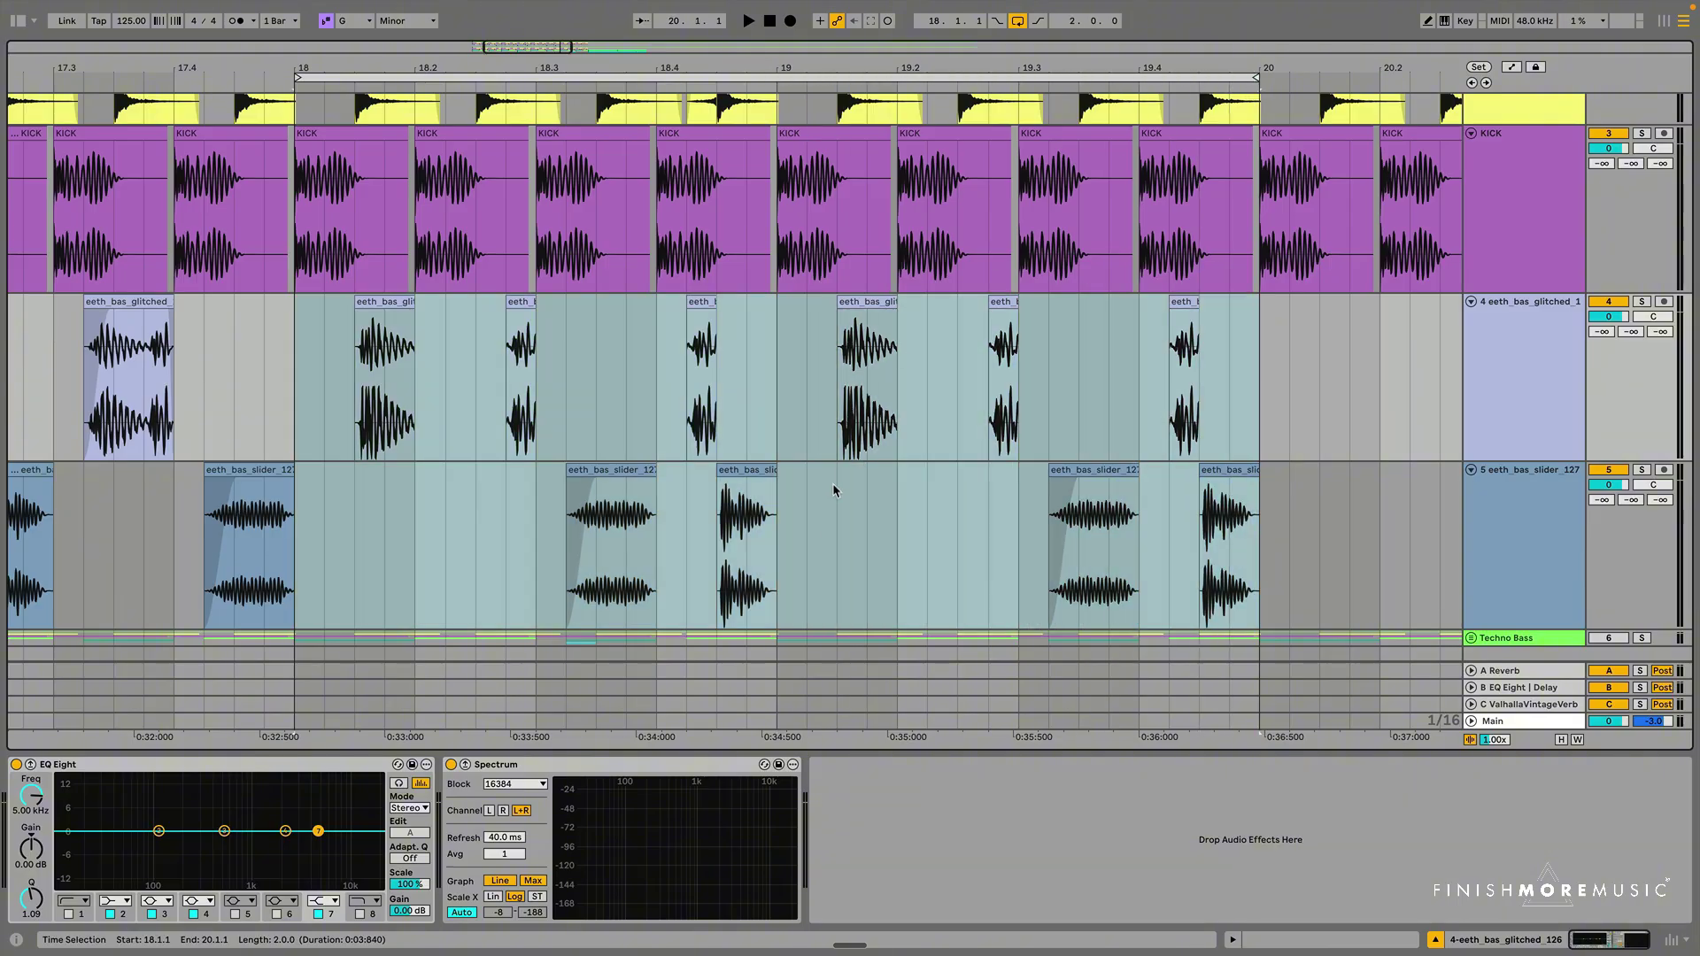
Play the two-bar loop, copy a glitched stab to 19.2.3, then replay from bar 18.
left_click(301, 544)
key("space")
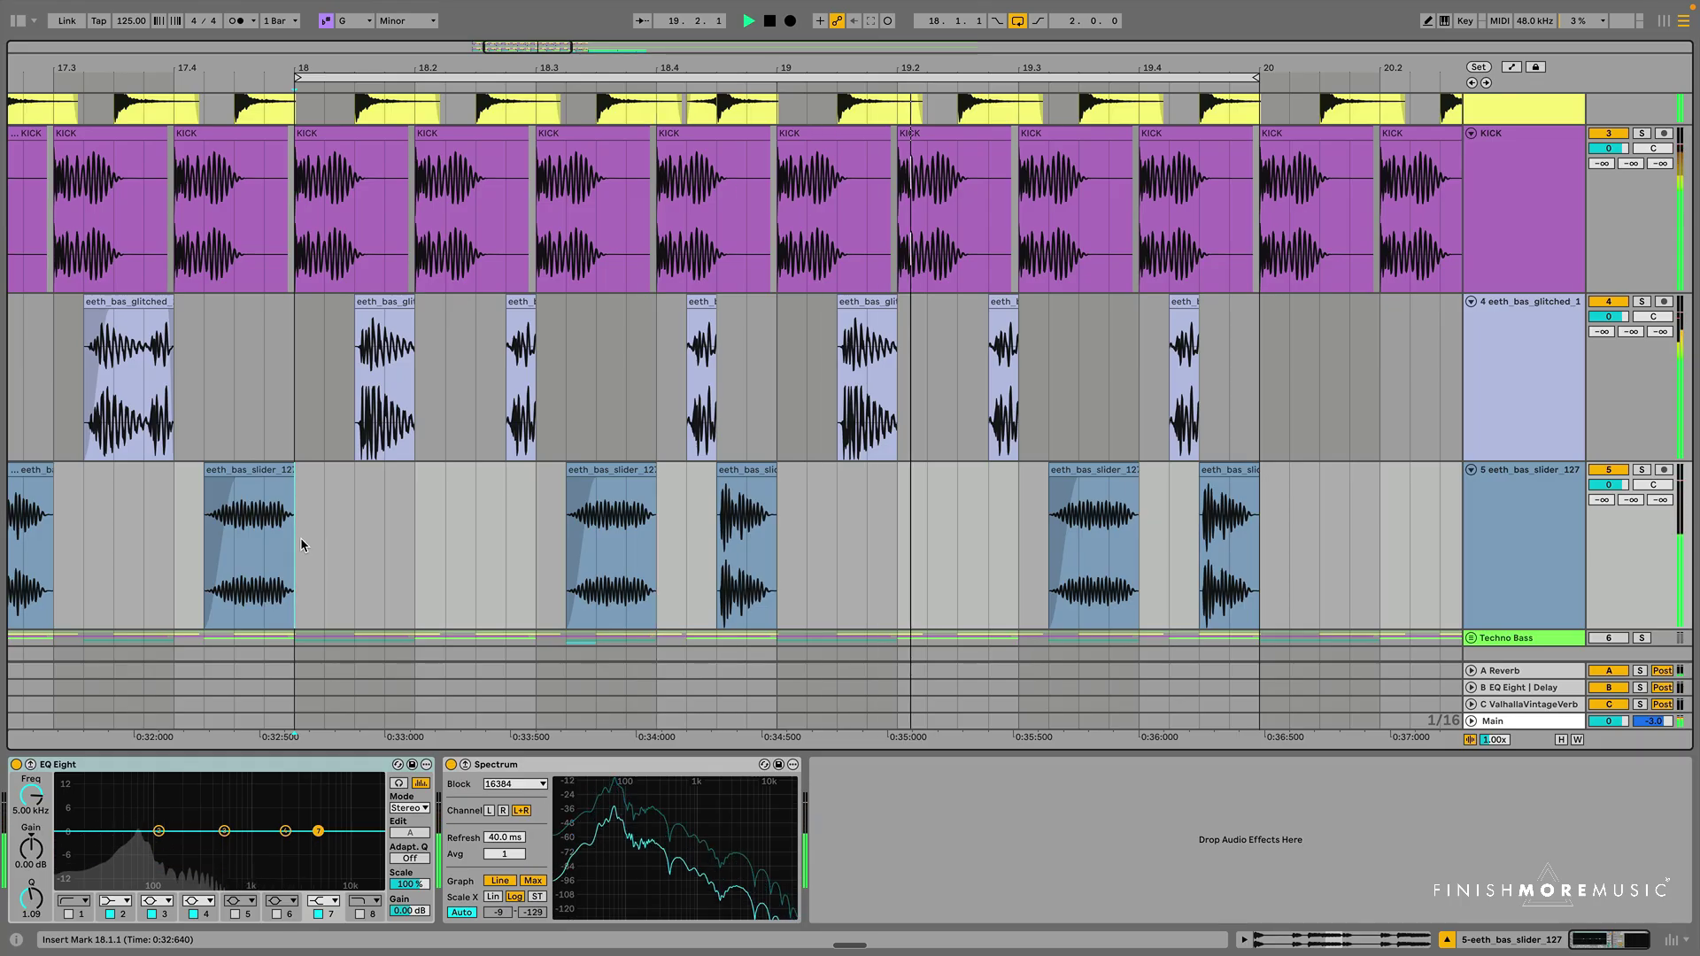
key("space")
left_click_drag(1002, 310, 945, 307)
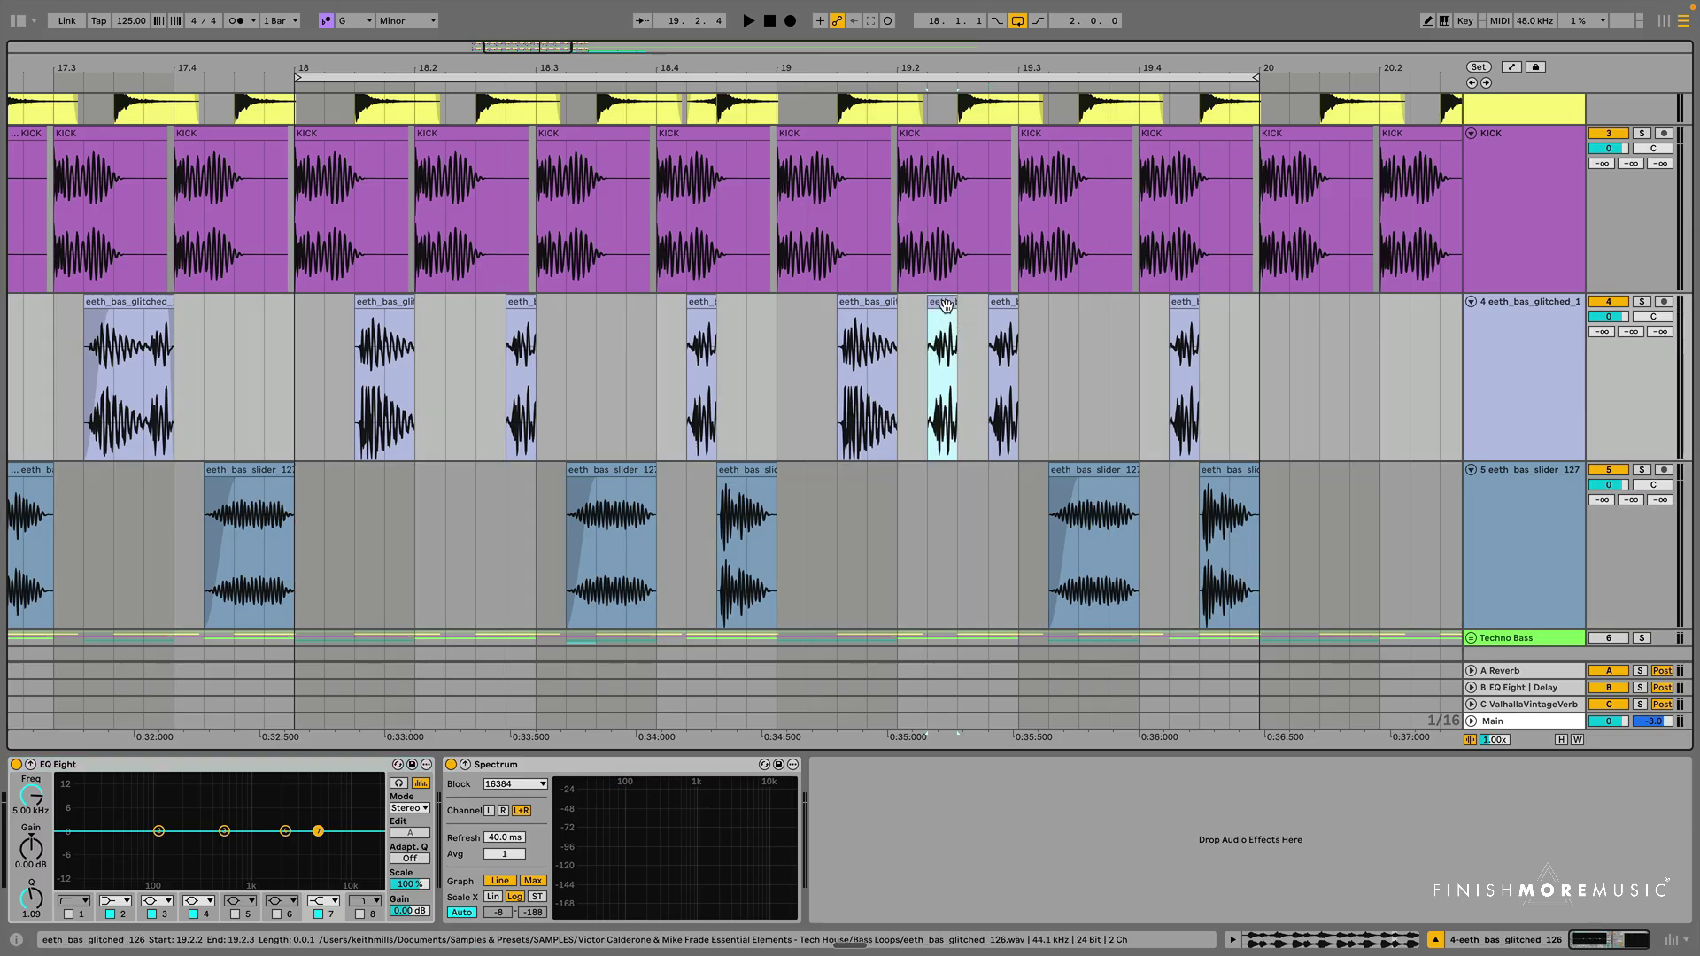
left_click(299, 533)
key("space")
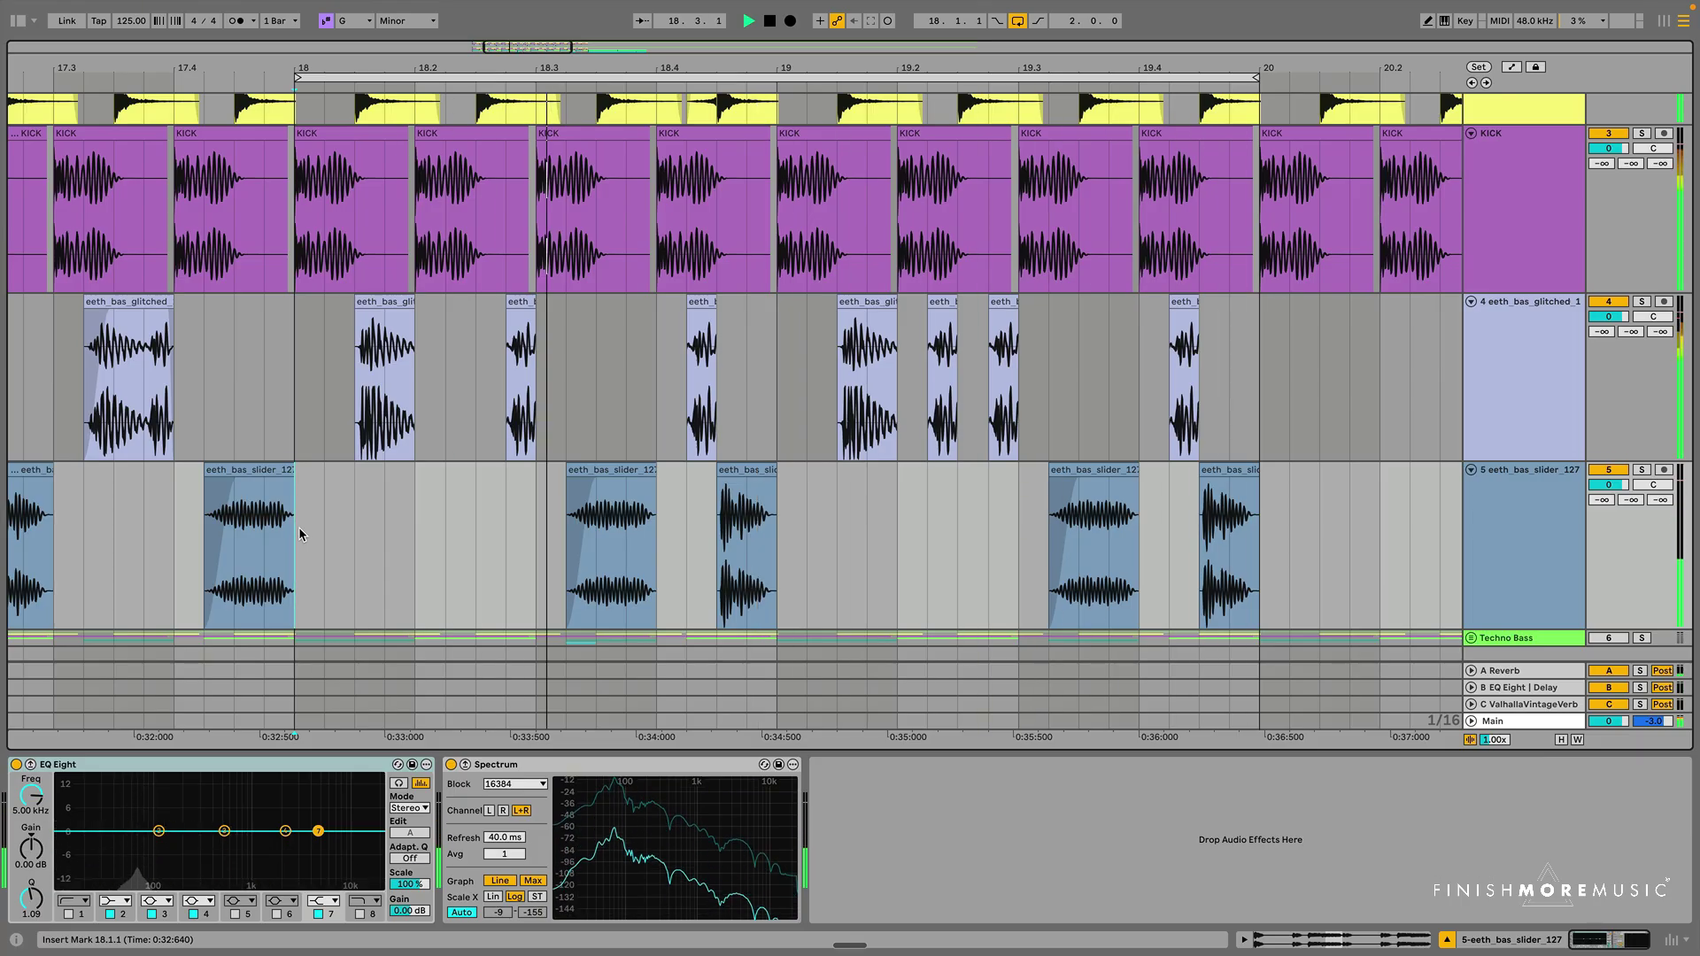
Stop playback of the bars 18–20 bass comp loop.
key("space")
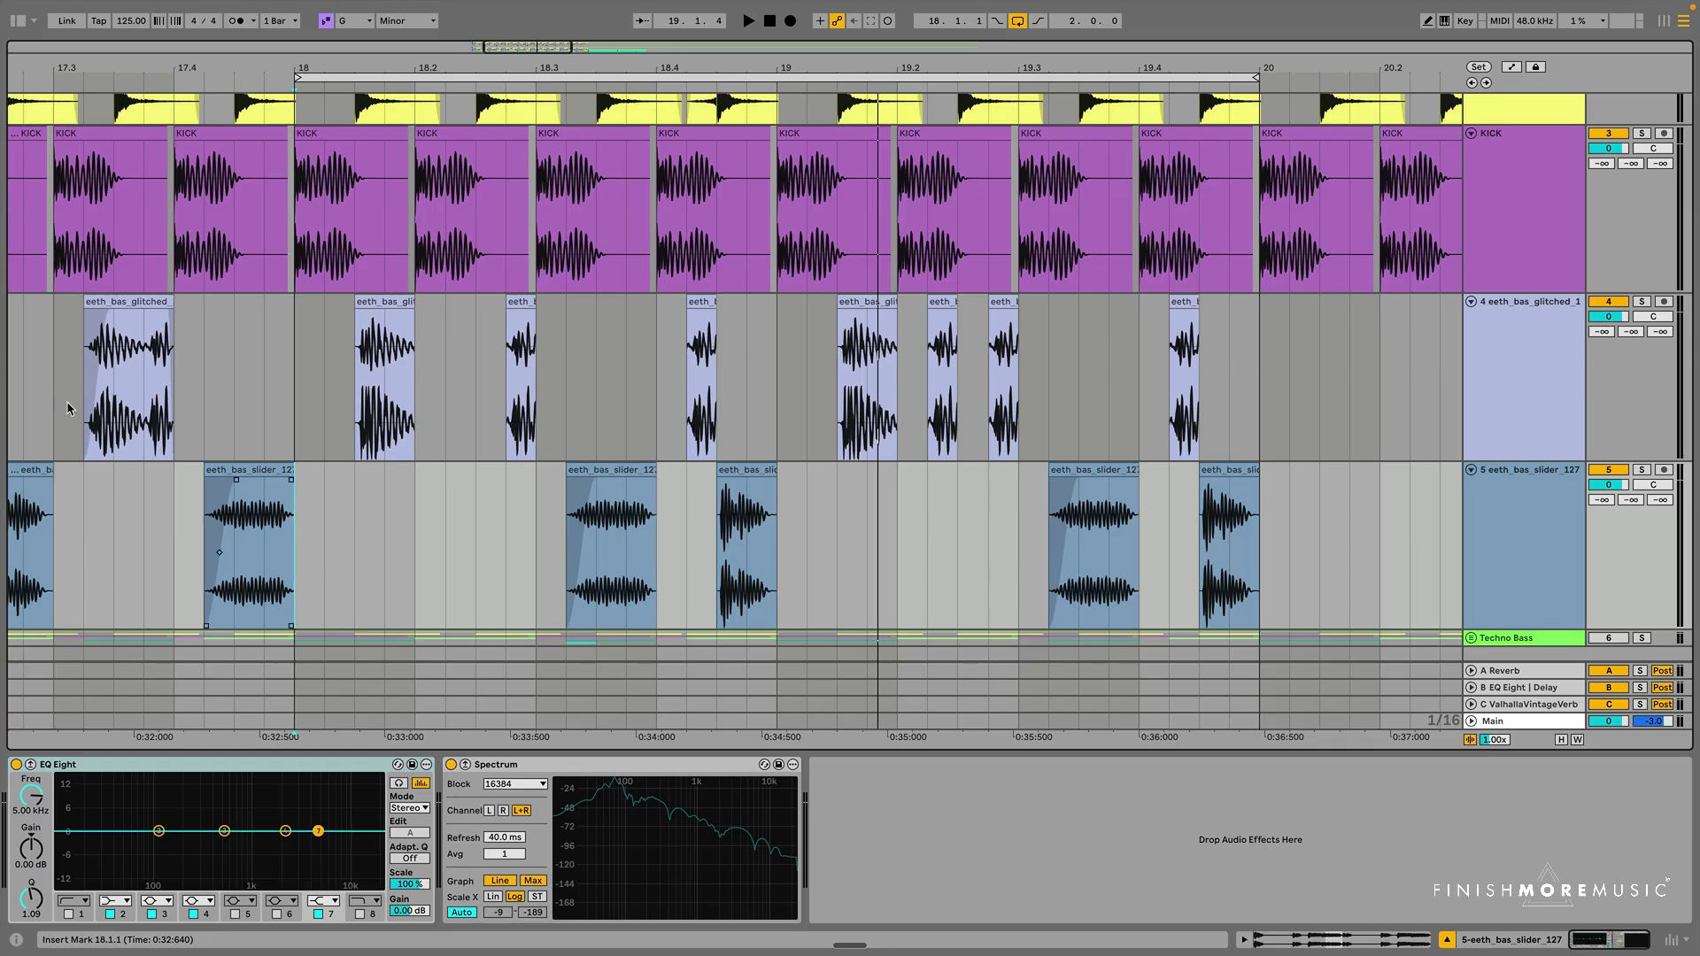
Select the bass slices at 18.2.4, 18.4.2 and 19.2.4.
left_click(522, 341)
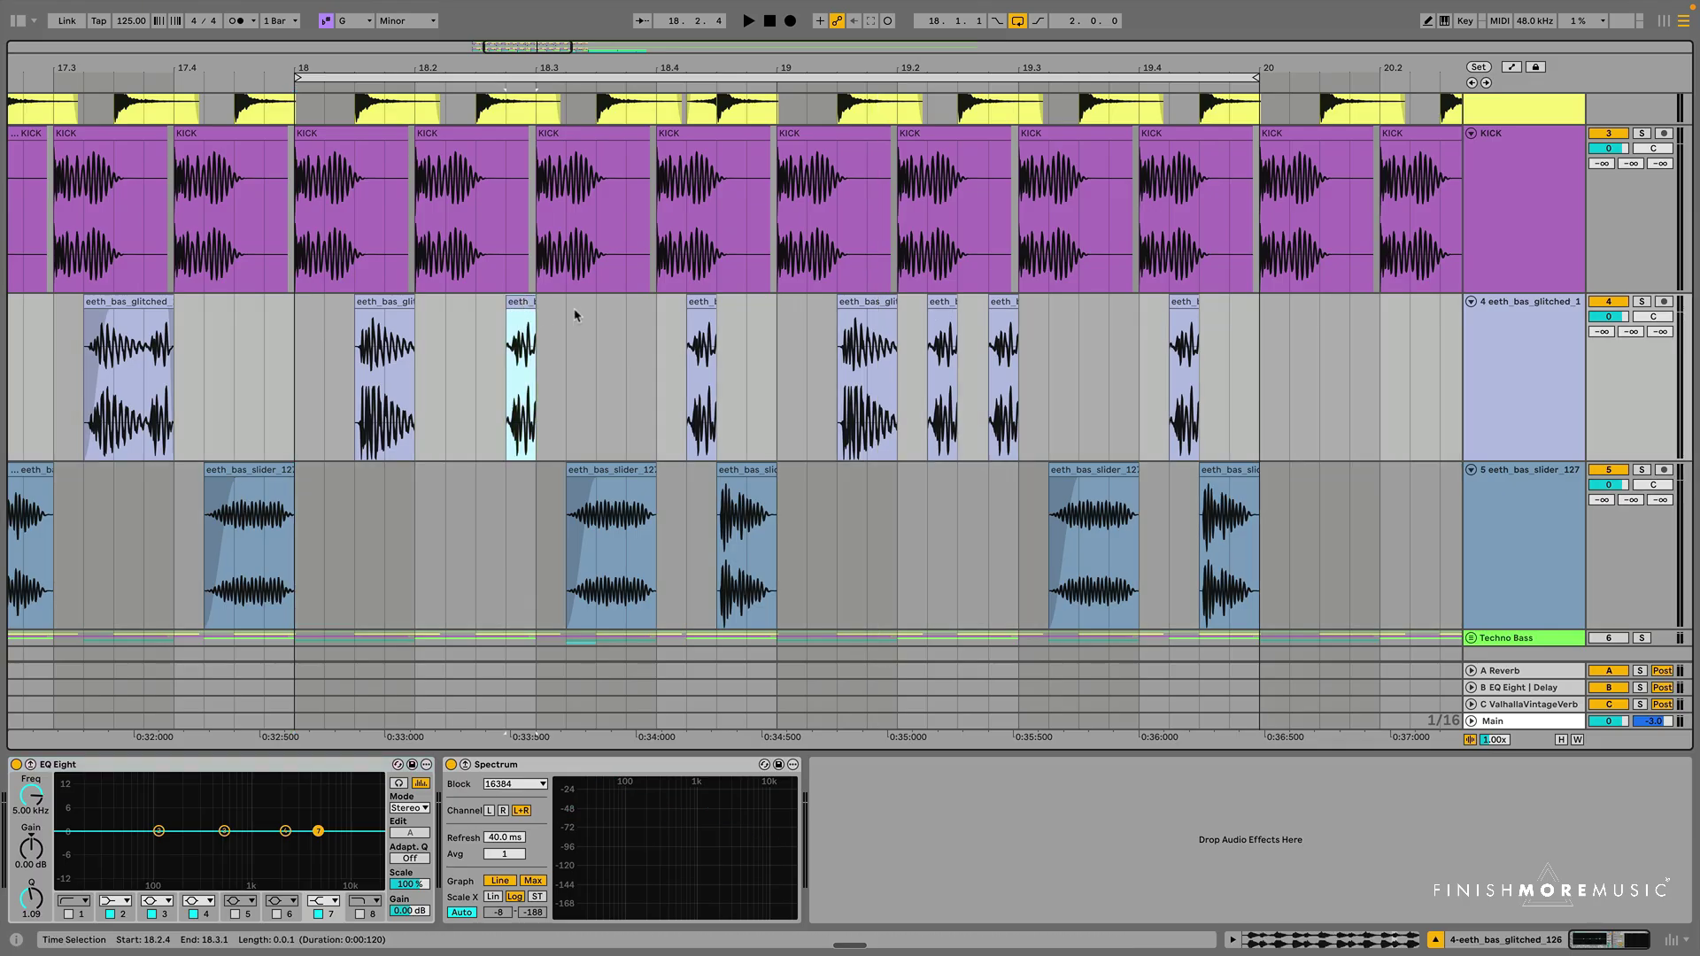
left_click(701, 319)
left_click(1009, 302)
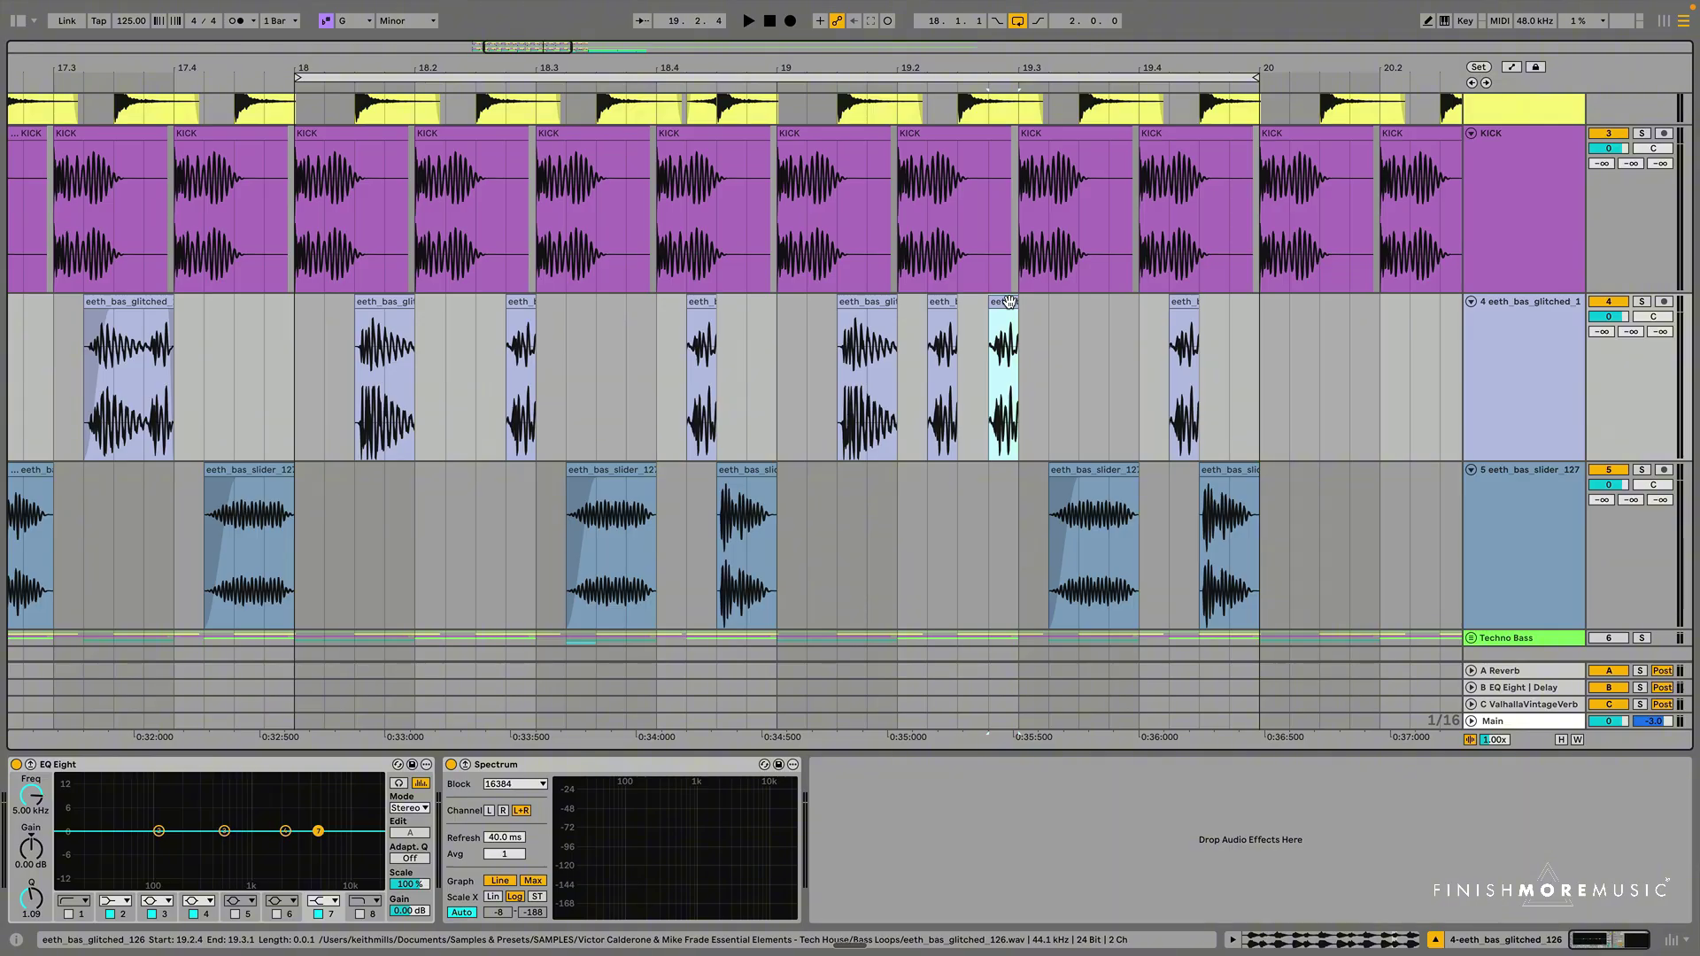
scroll(1009, 302, "down", 1)
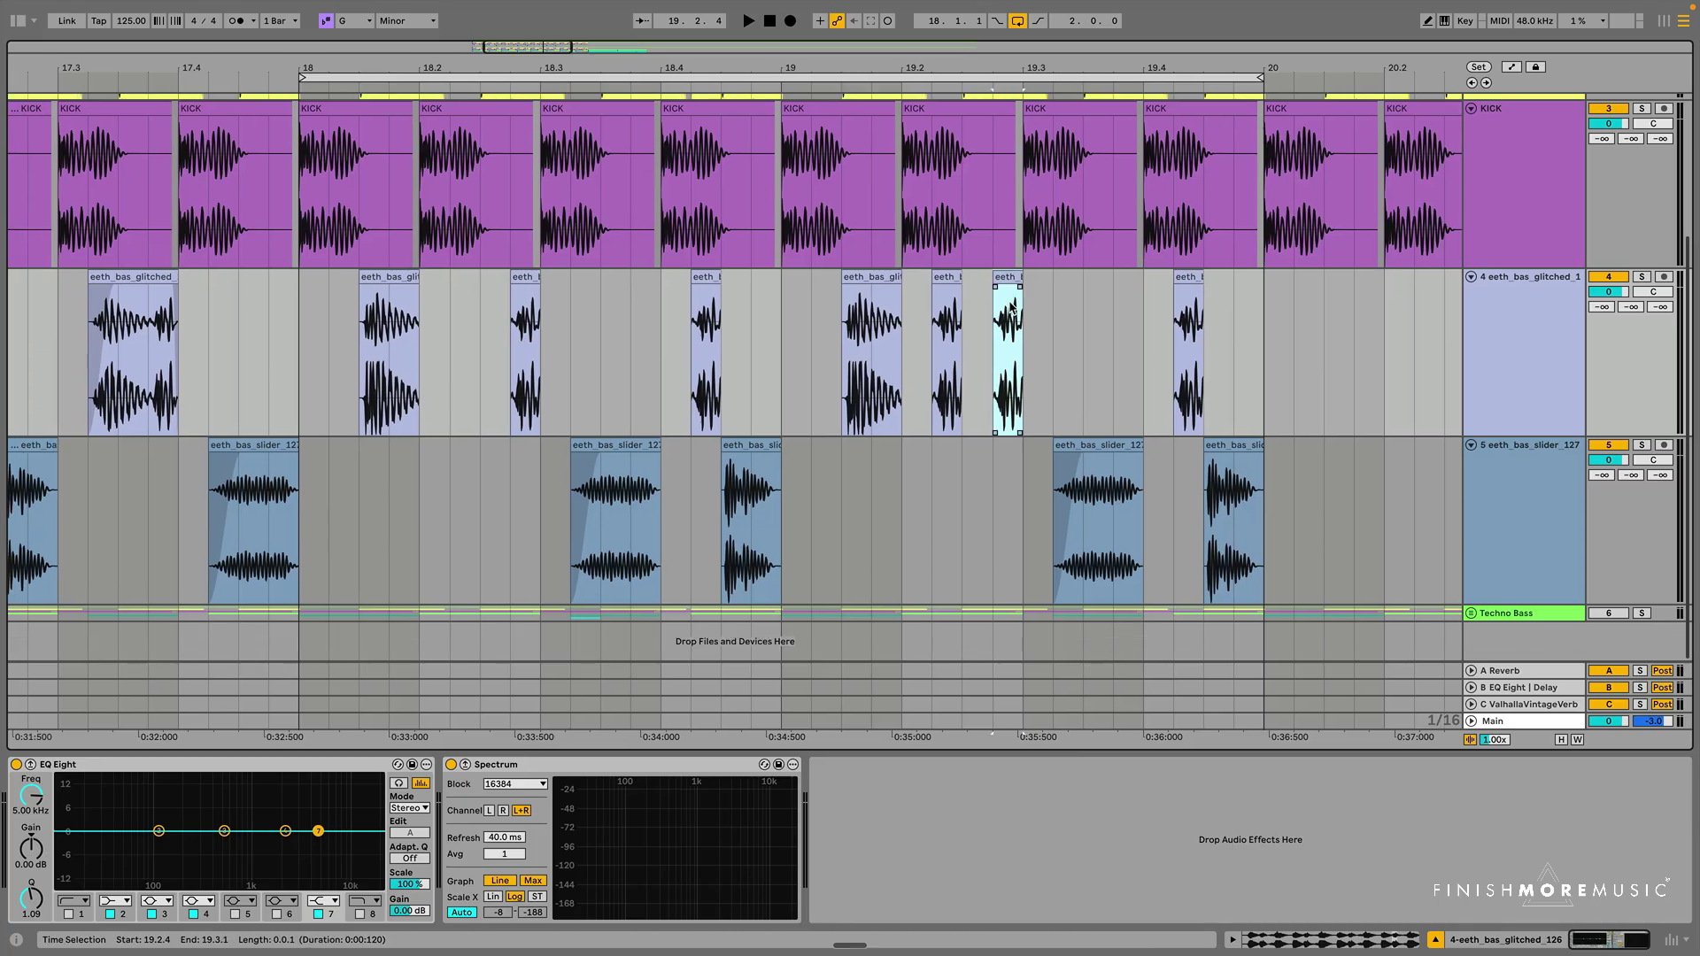
scroll(1067, 283, "up", 5)
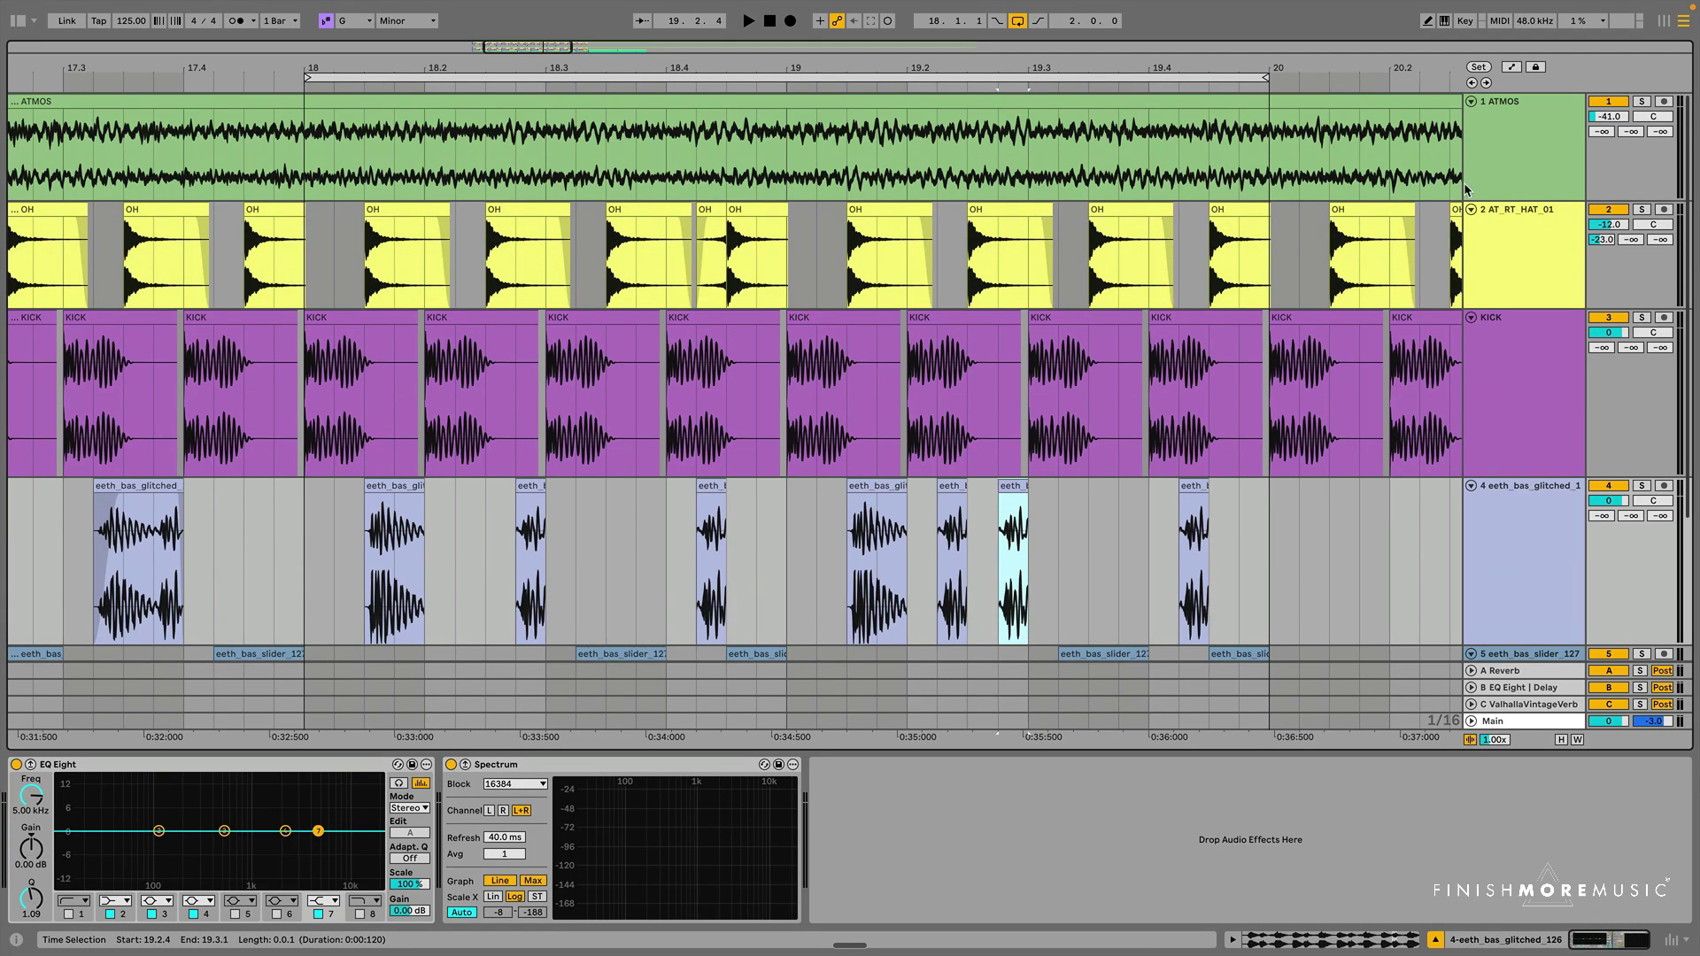
Show the ATMOS effect chain, select the KICK and bass tracks, and fold all tracks.
left_click(1498, 154)
scroll(1497, 154, "down", 3)
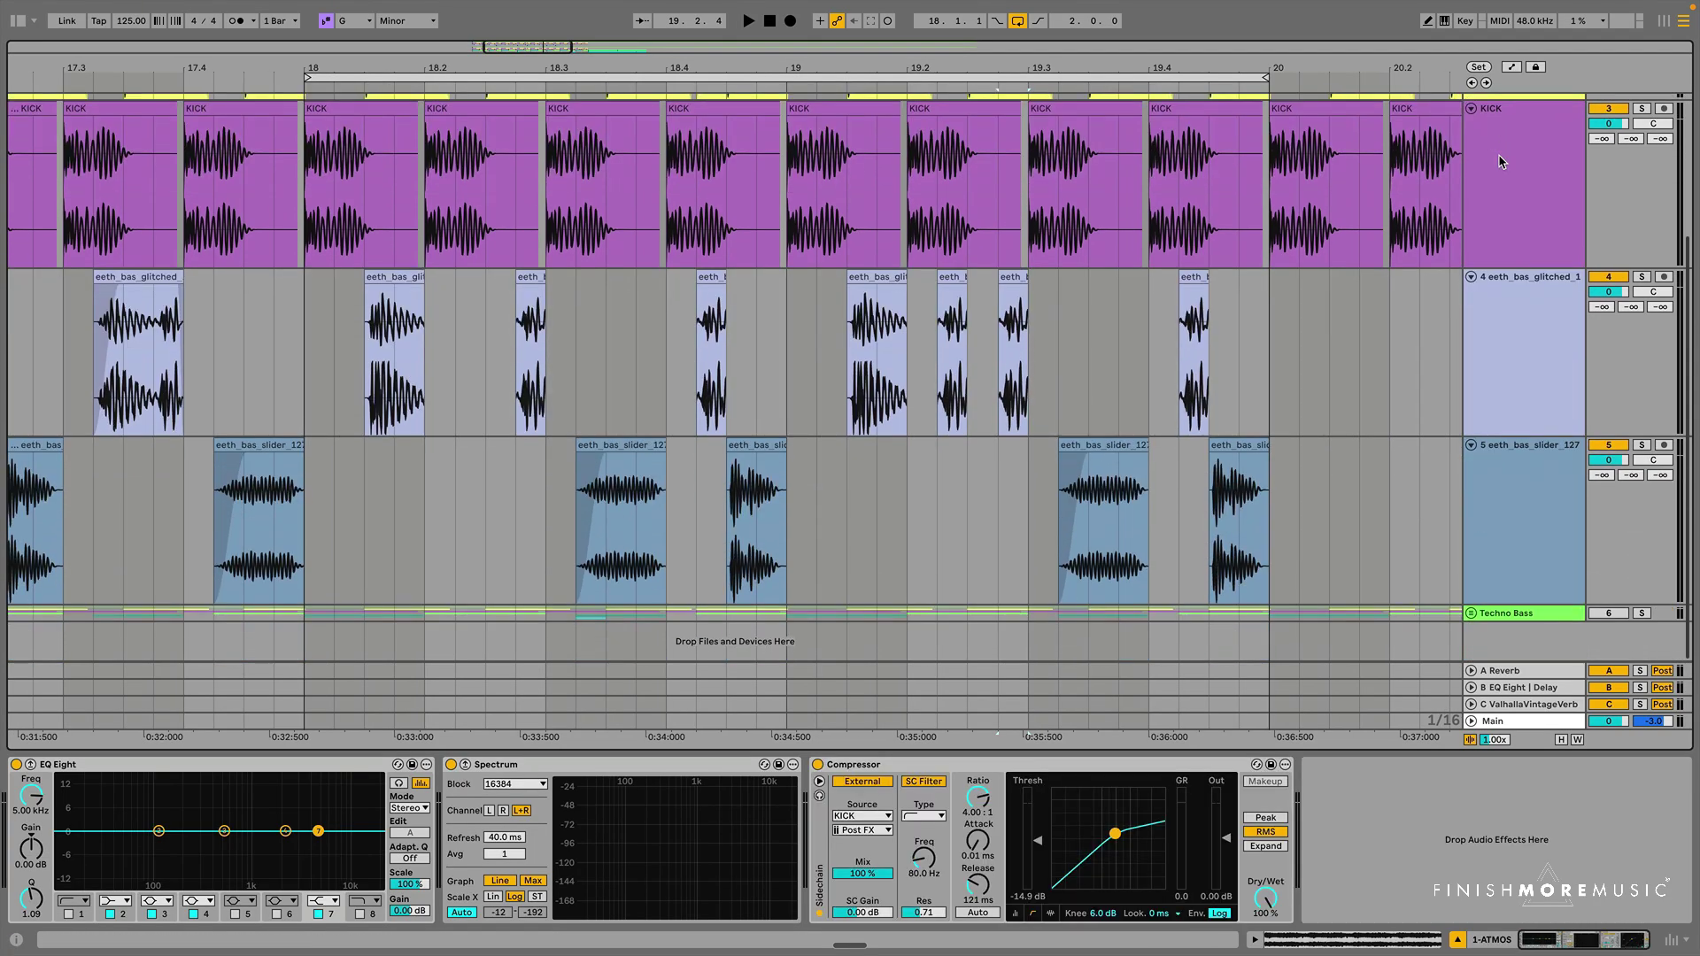
left_click(1509, 568, "shift")
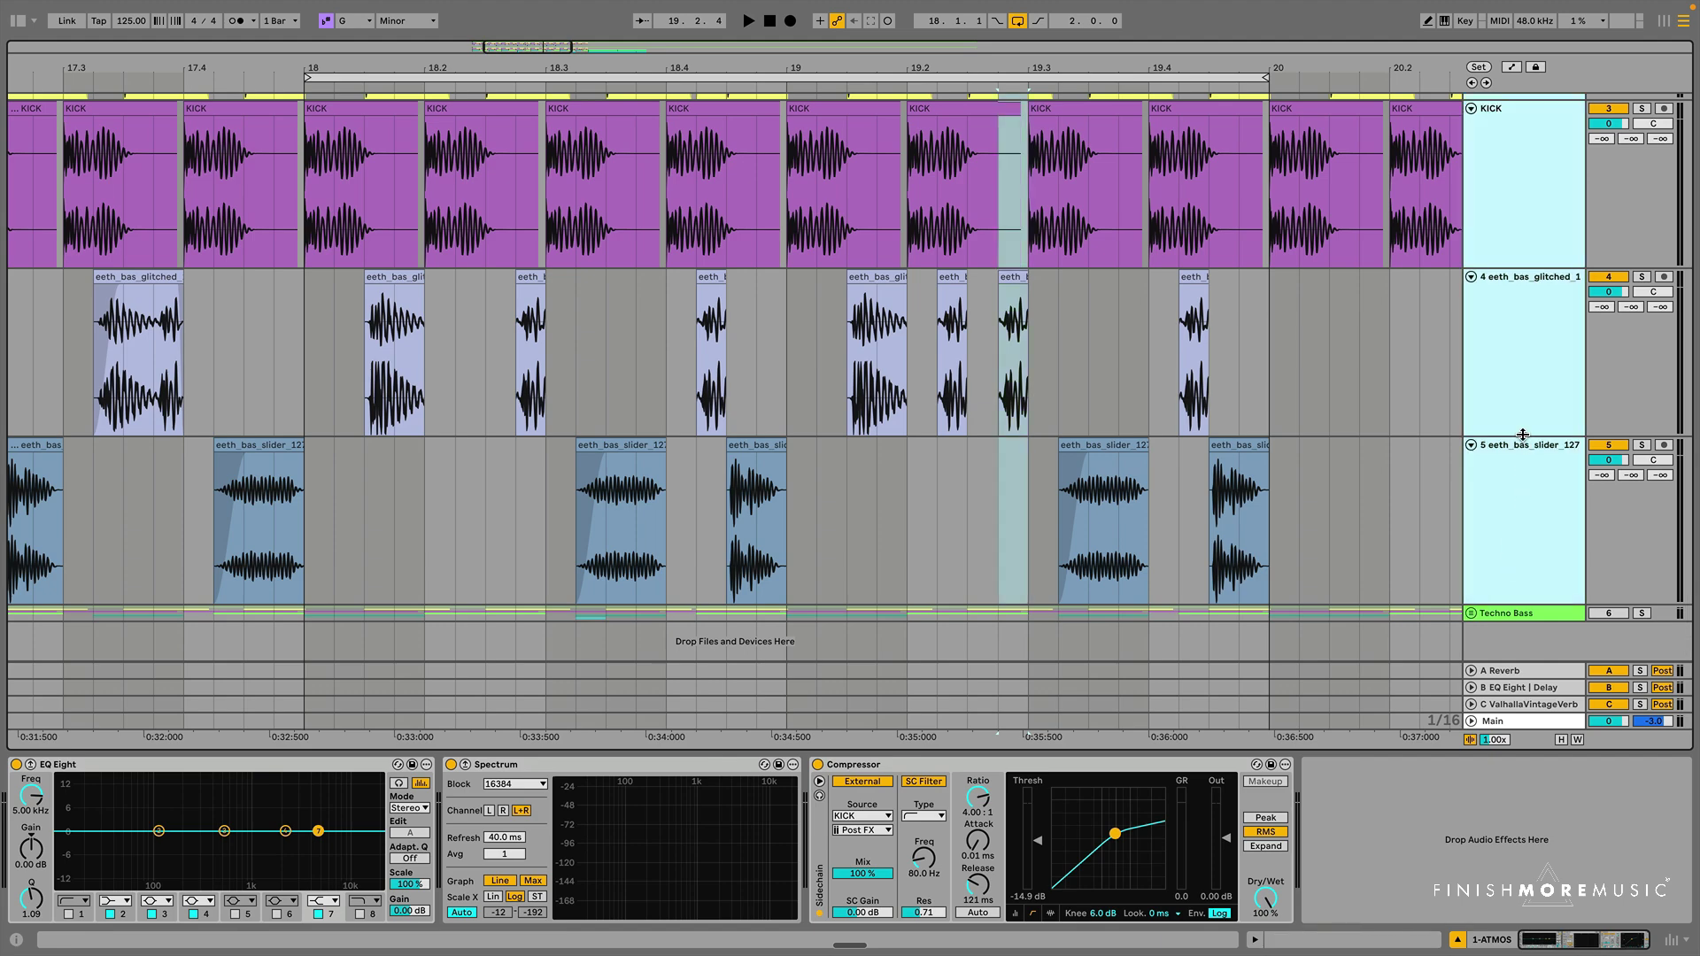
key("alt+u")
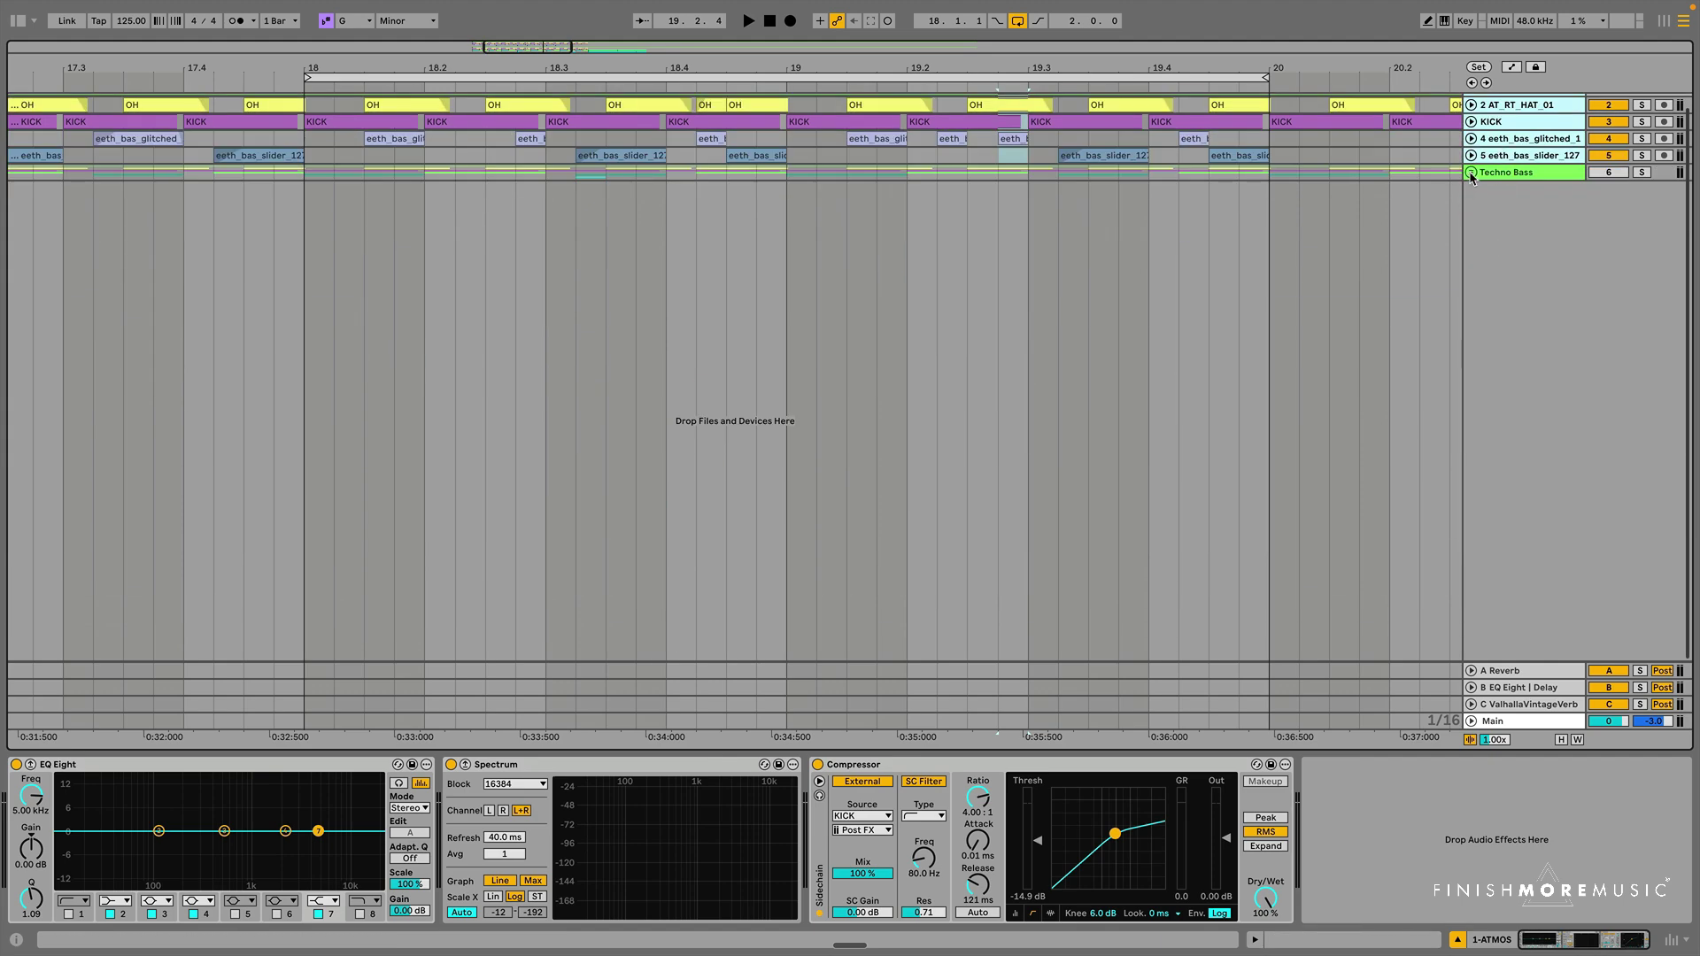
Unfold and solo the Techno Bass group, extend the loop to bar 21, and zoom to fit.
left_click(1470, 173)
left_click(1650, 173)
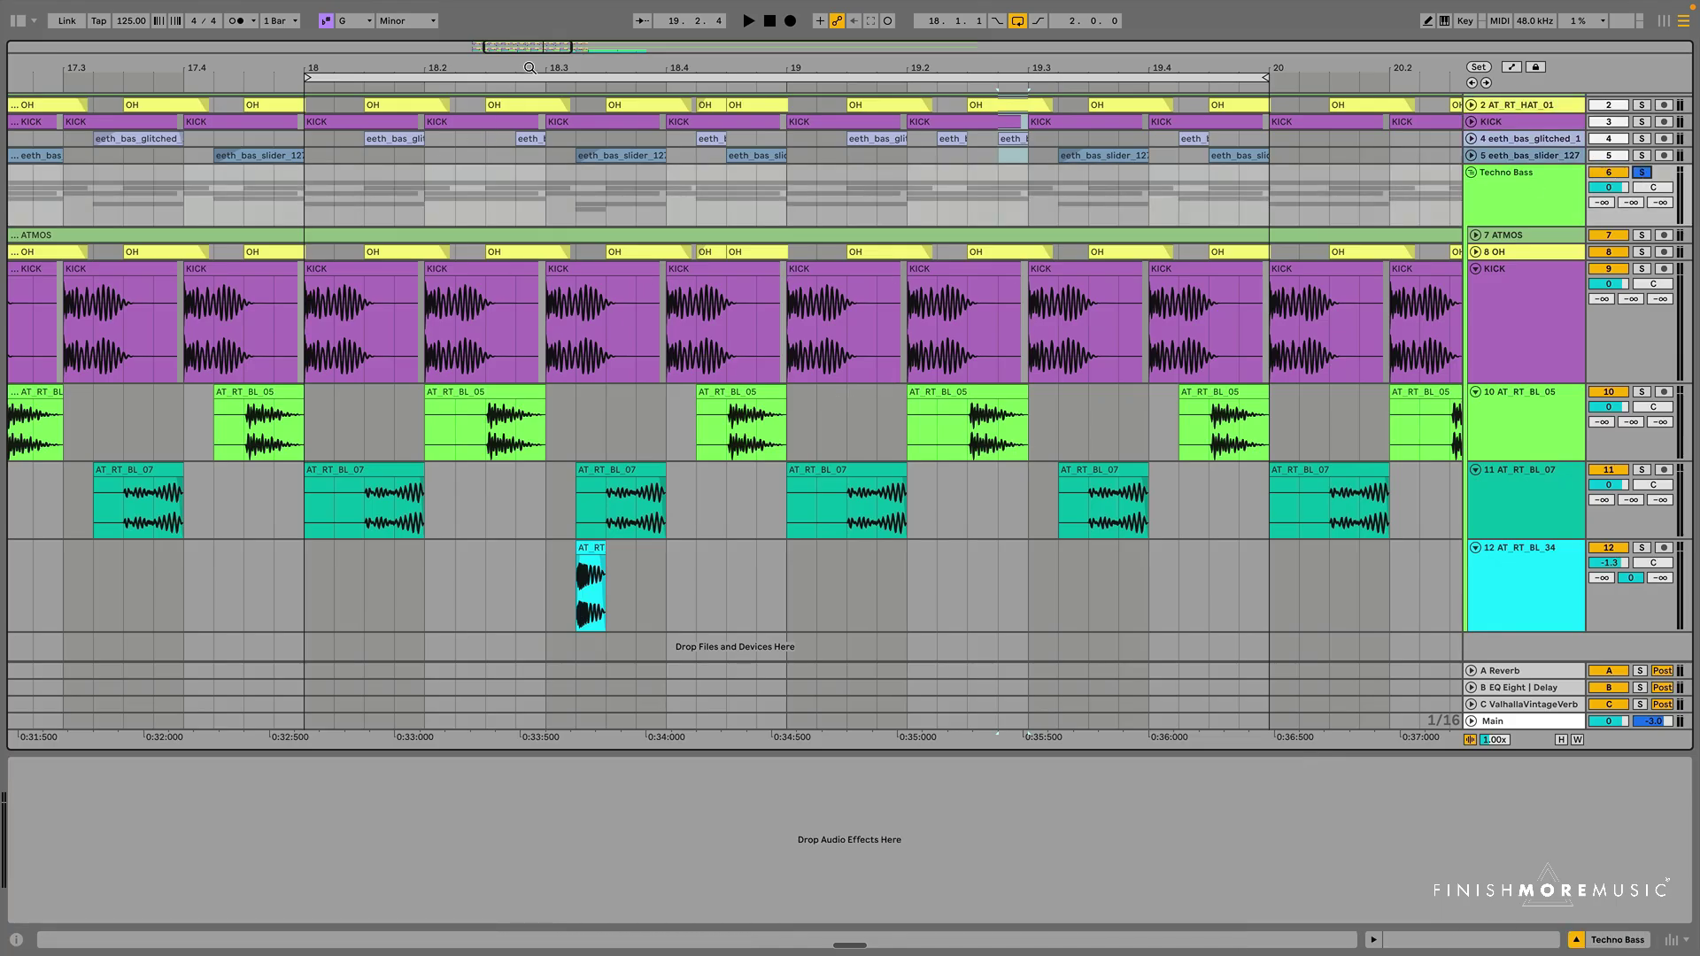
left_click_drag(529, 75, 199, 81)
left_click(199, 81)
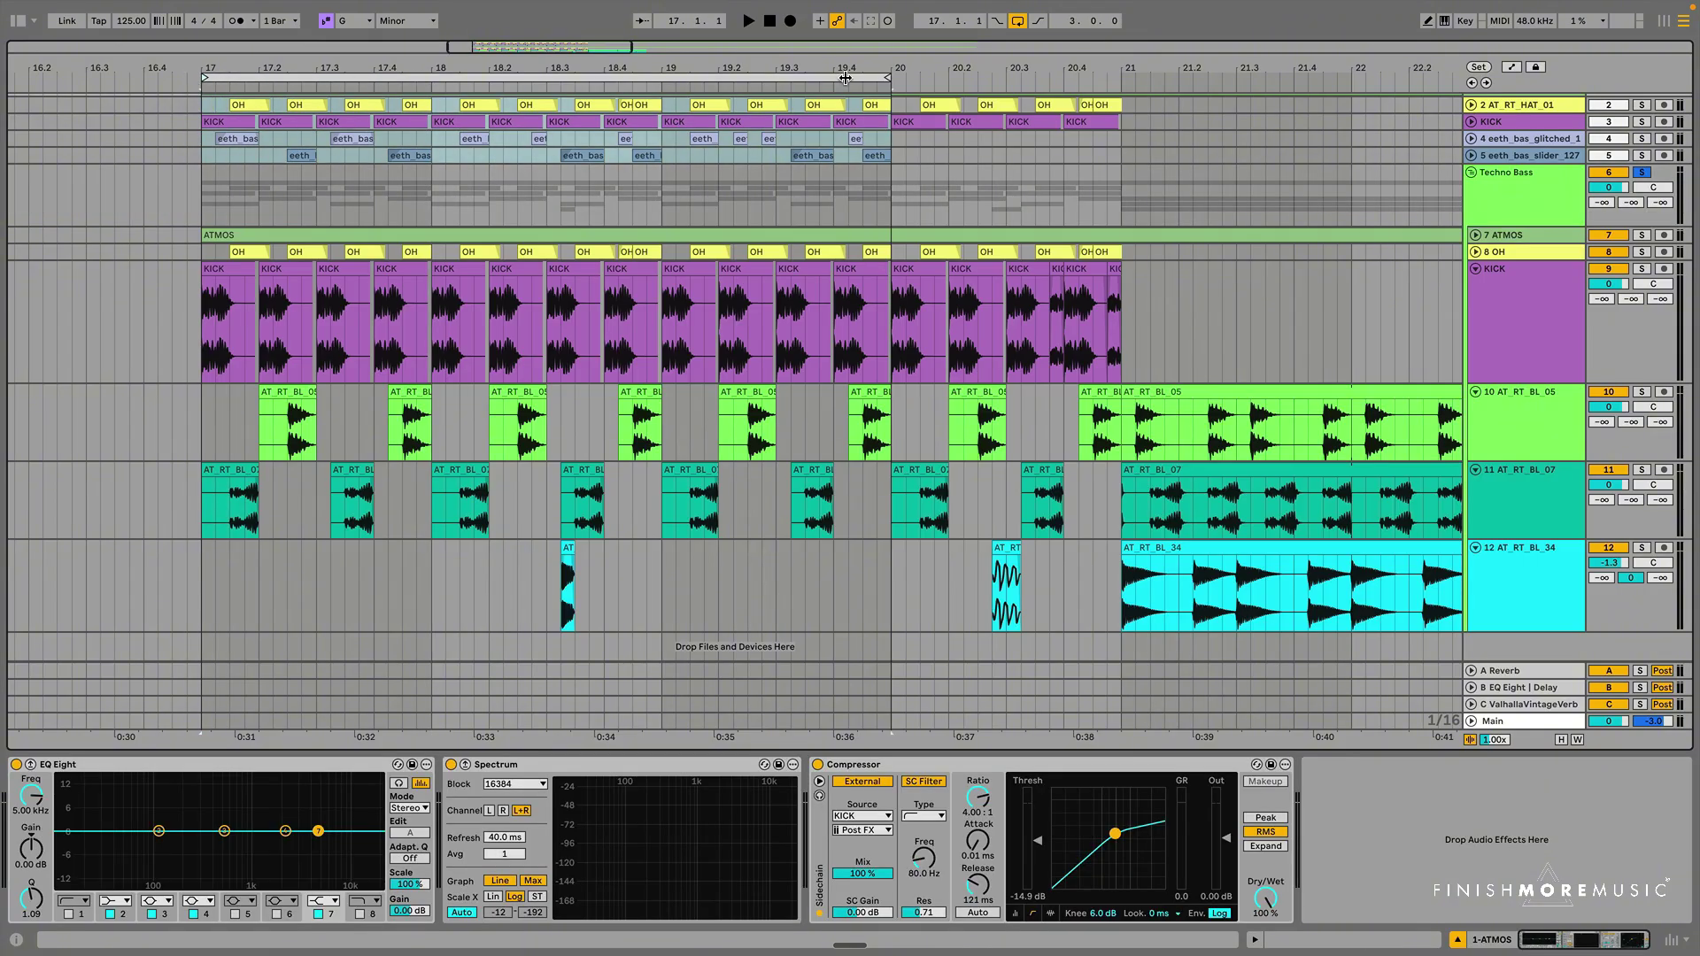
left_click_drag(886, 75, 1113, 100)
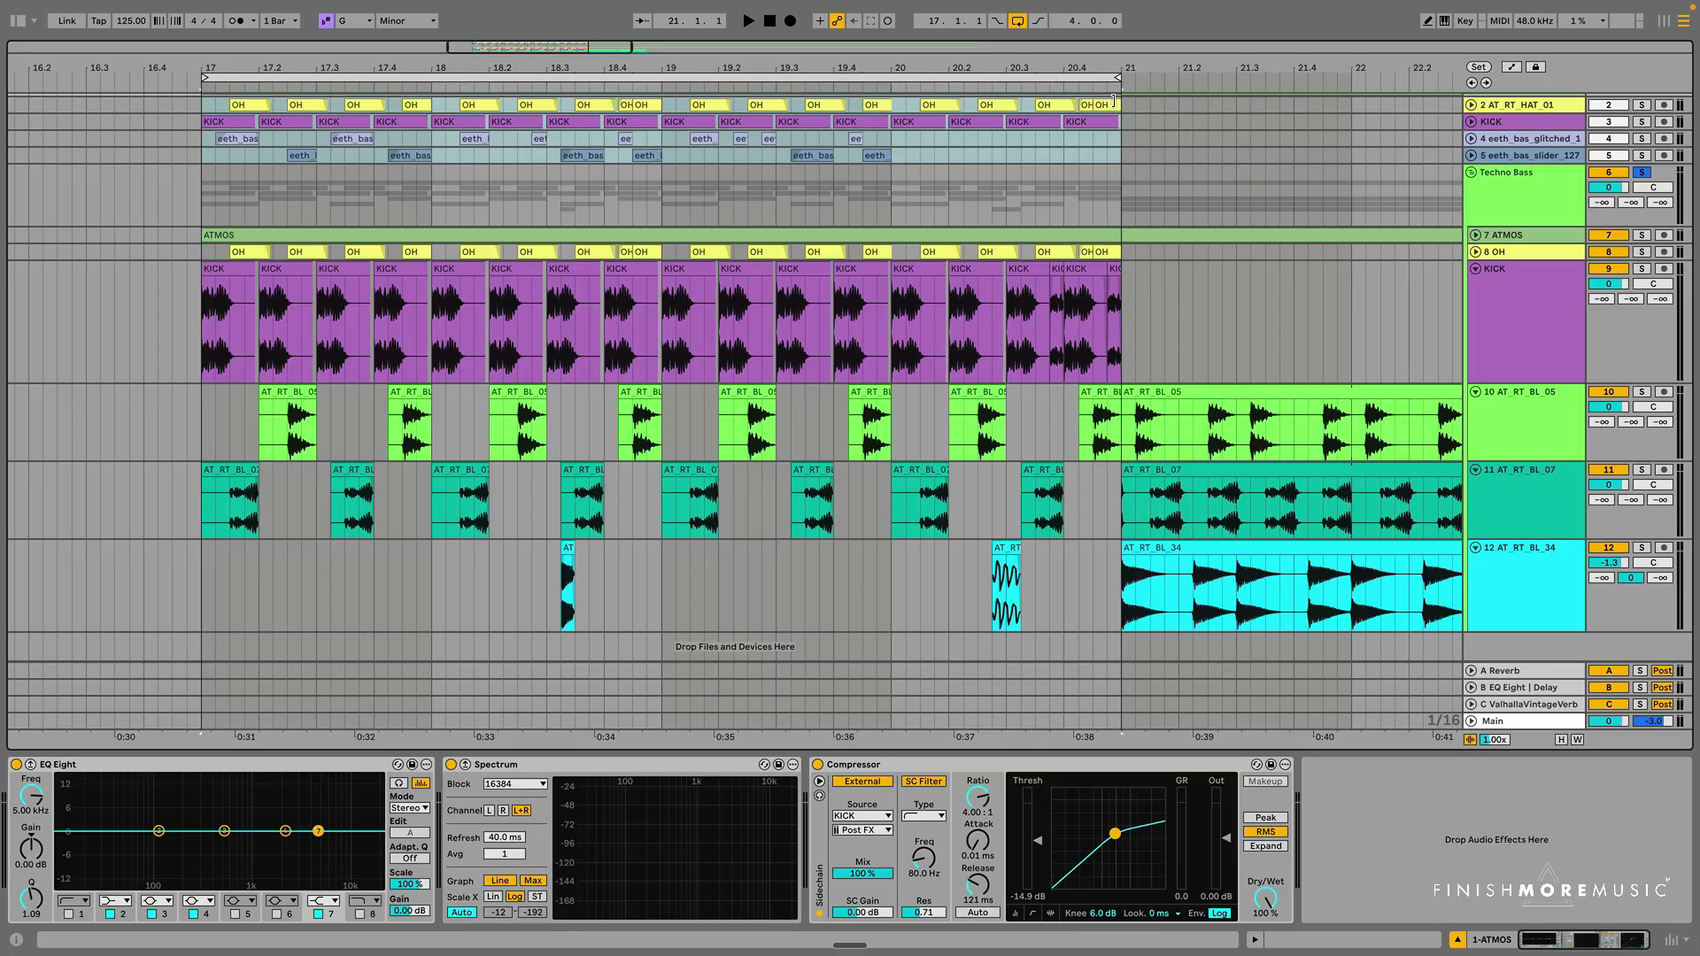
key("z")
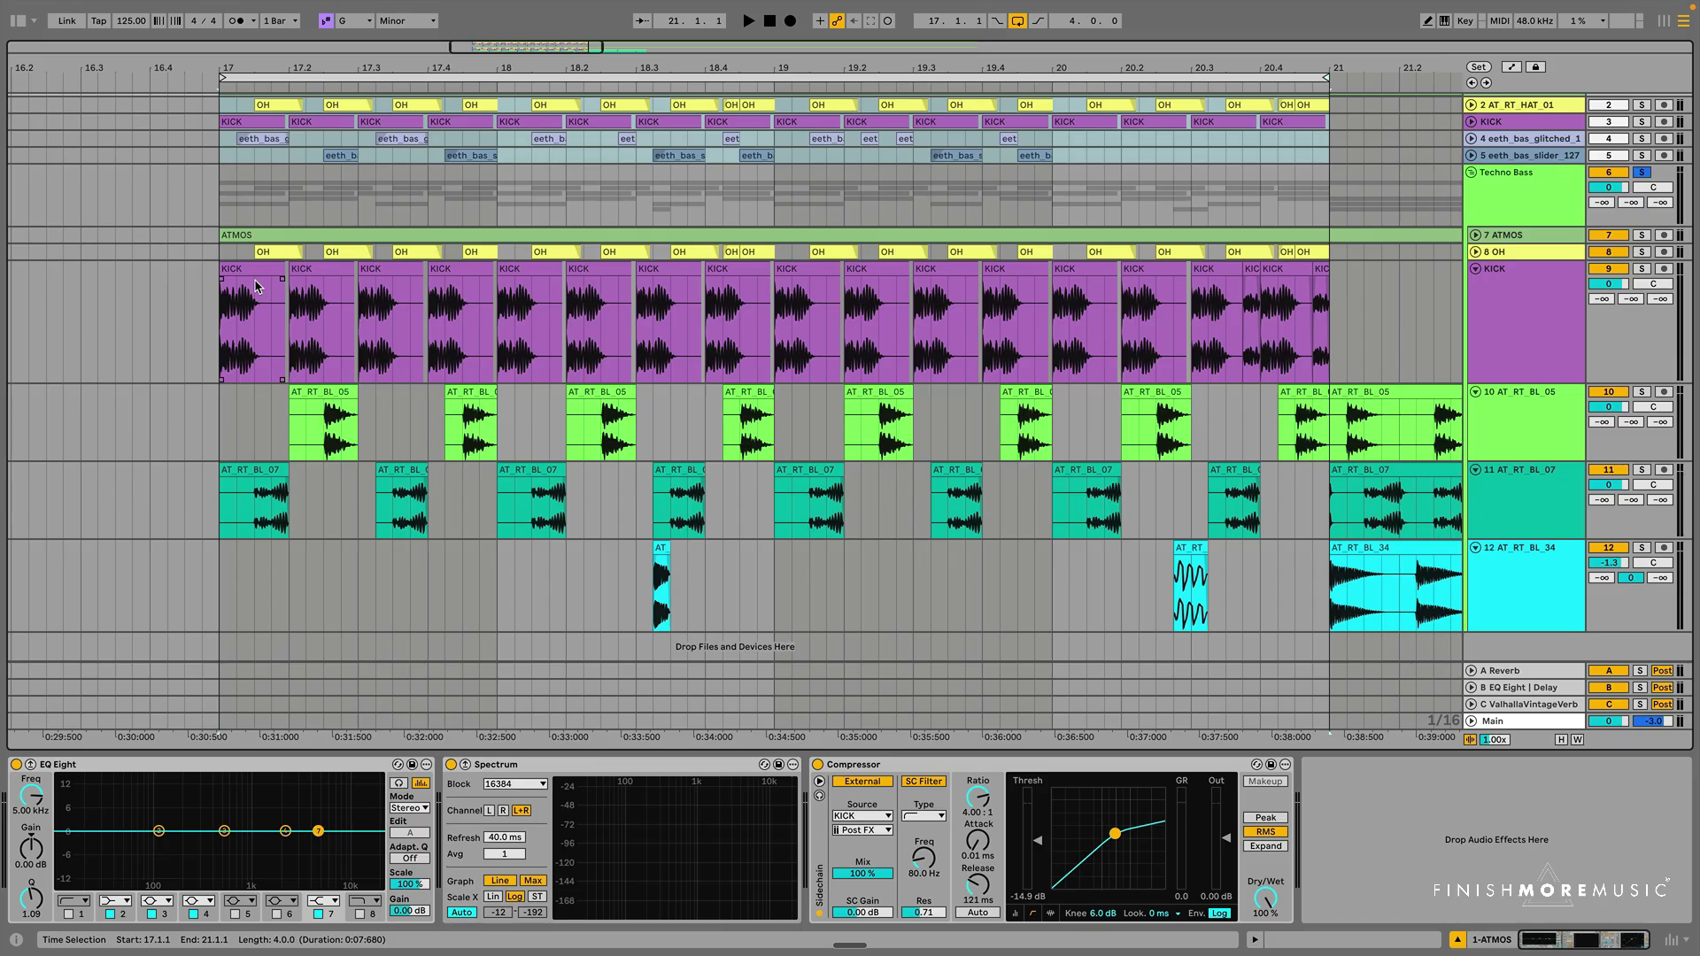
Play from bar 17, check the AT_RT_BL_07 clips, then select KICK from 20.3.1 to 21.
left_click(215, 589)
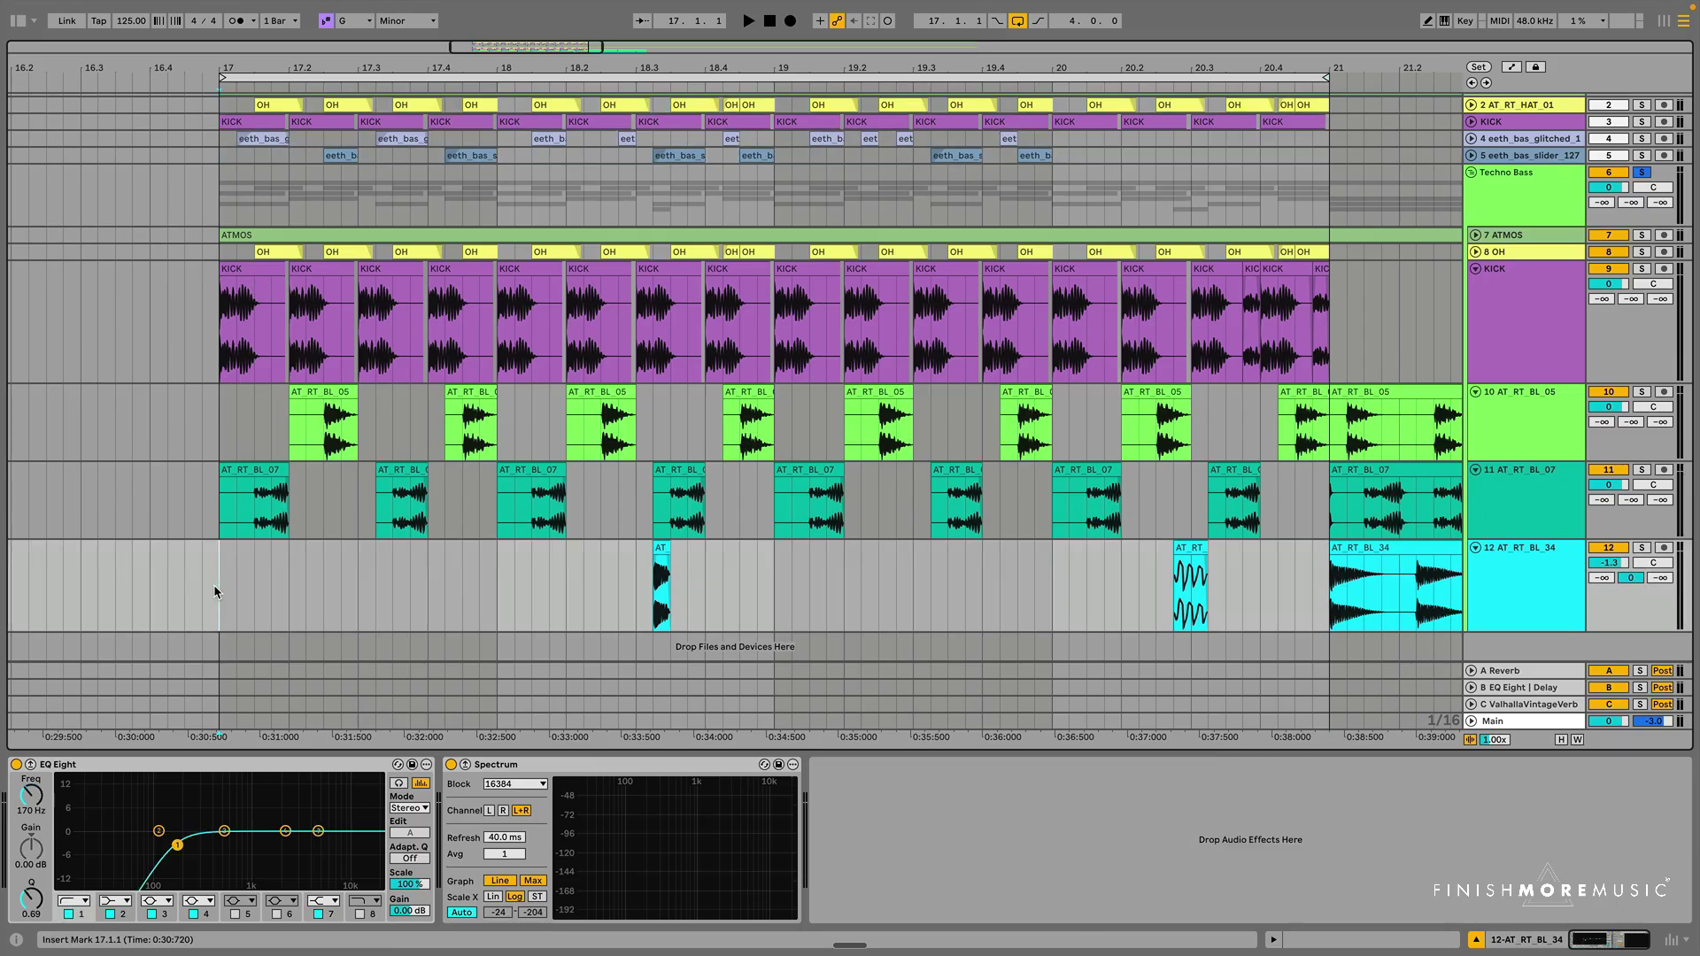
key("space")
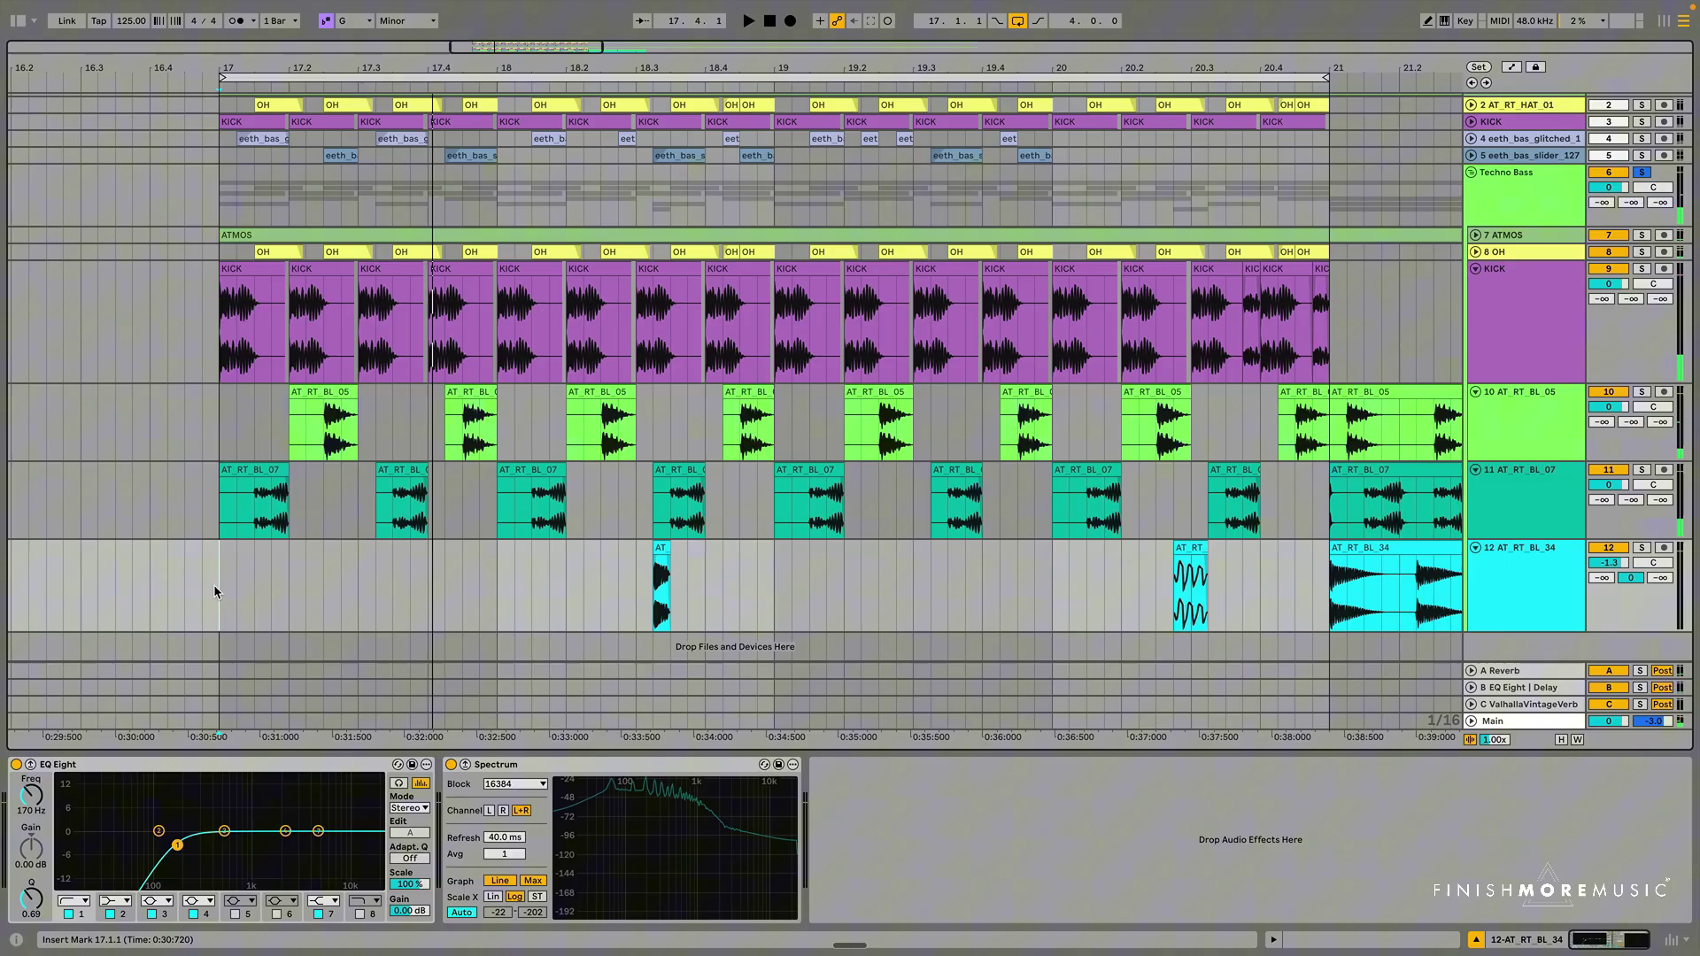
left_click(265, 469)
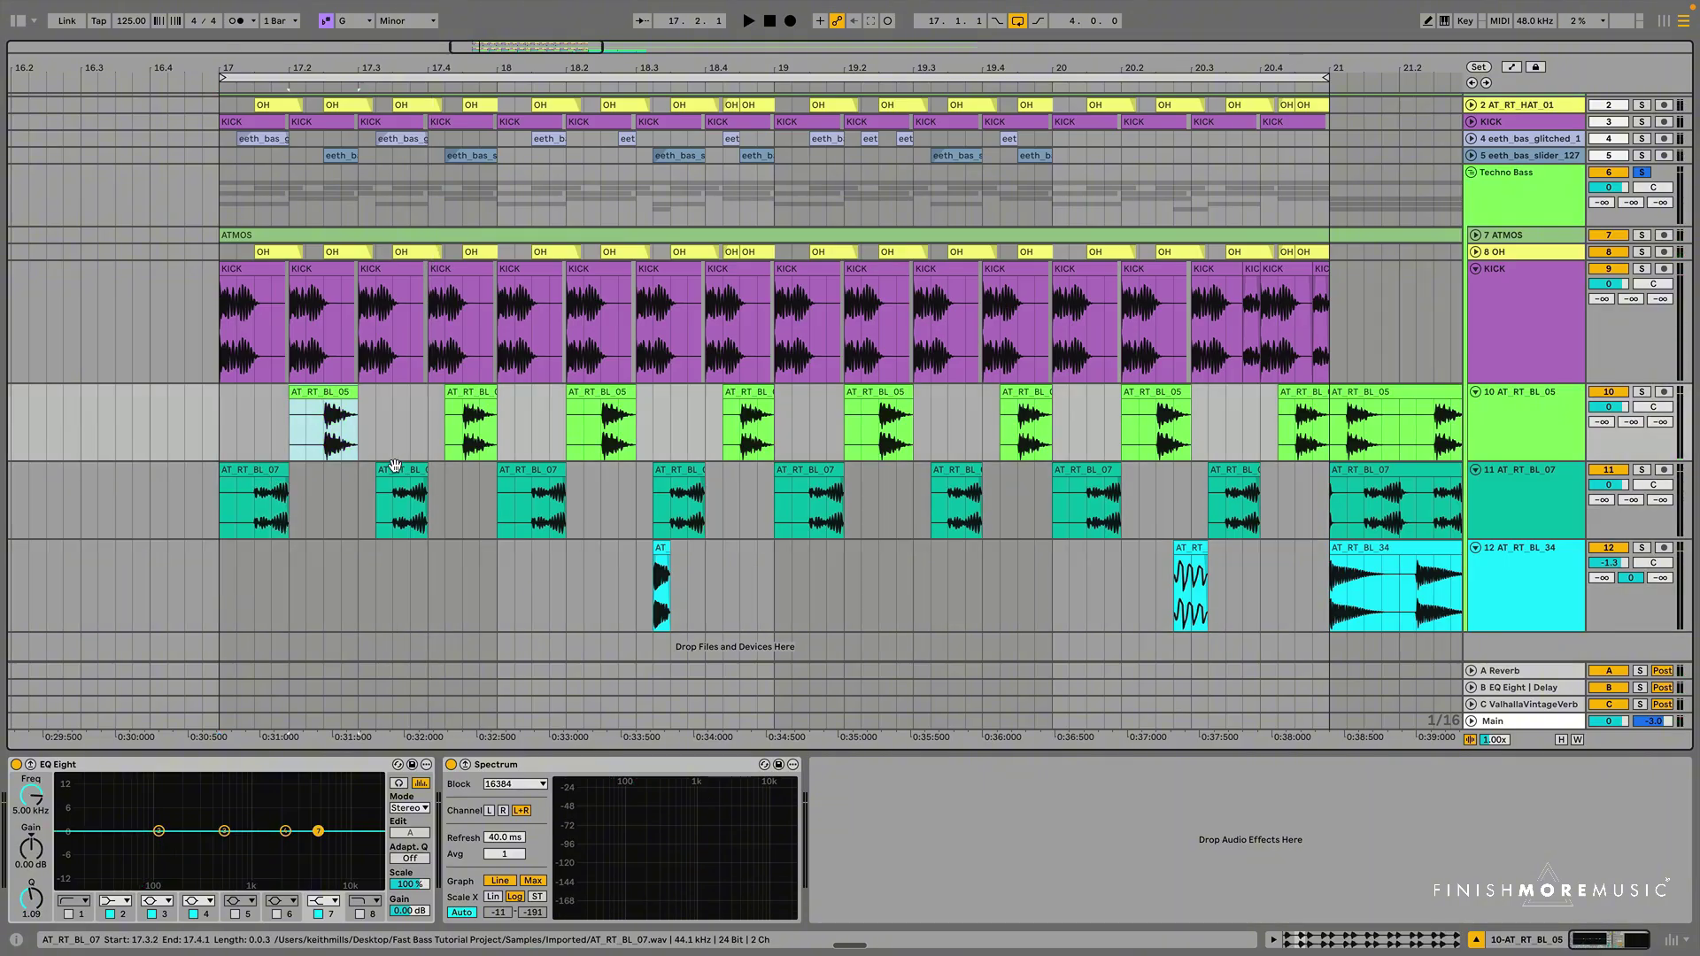
left_click(396, 469)
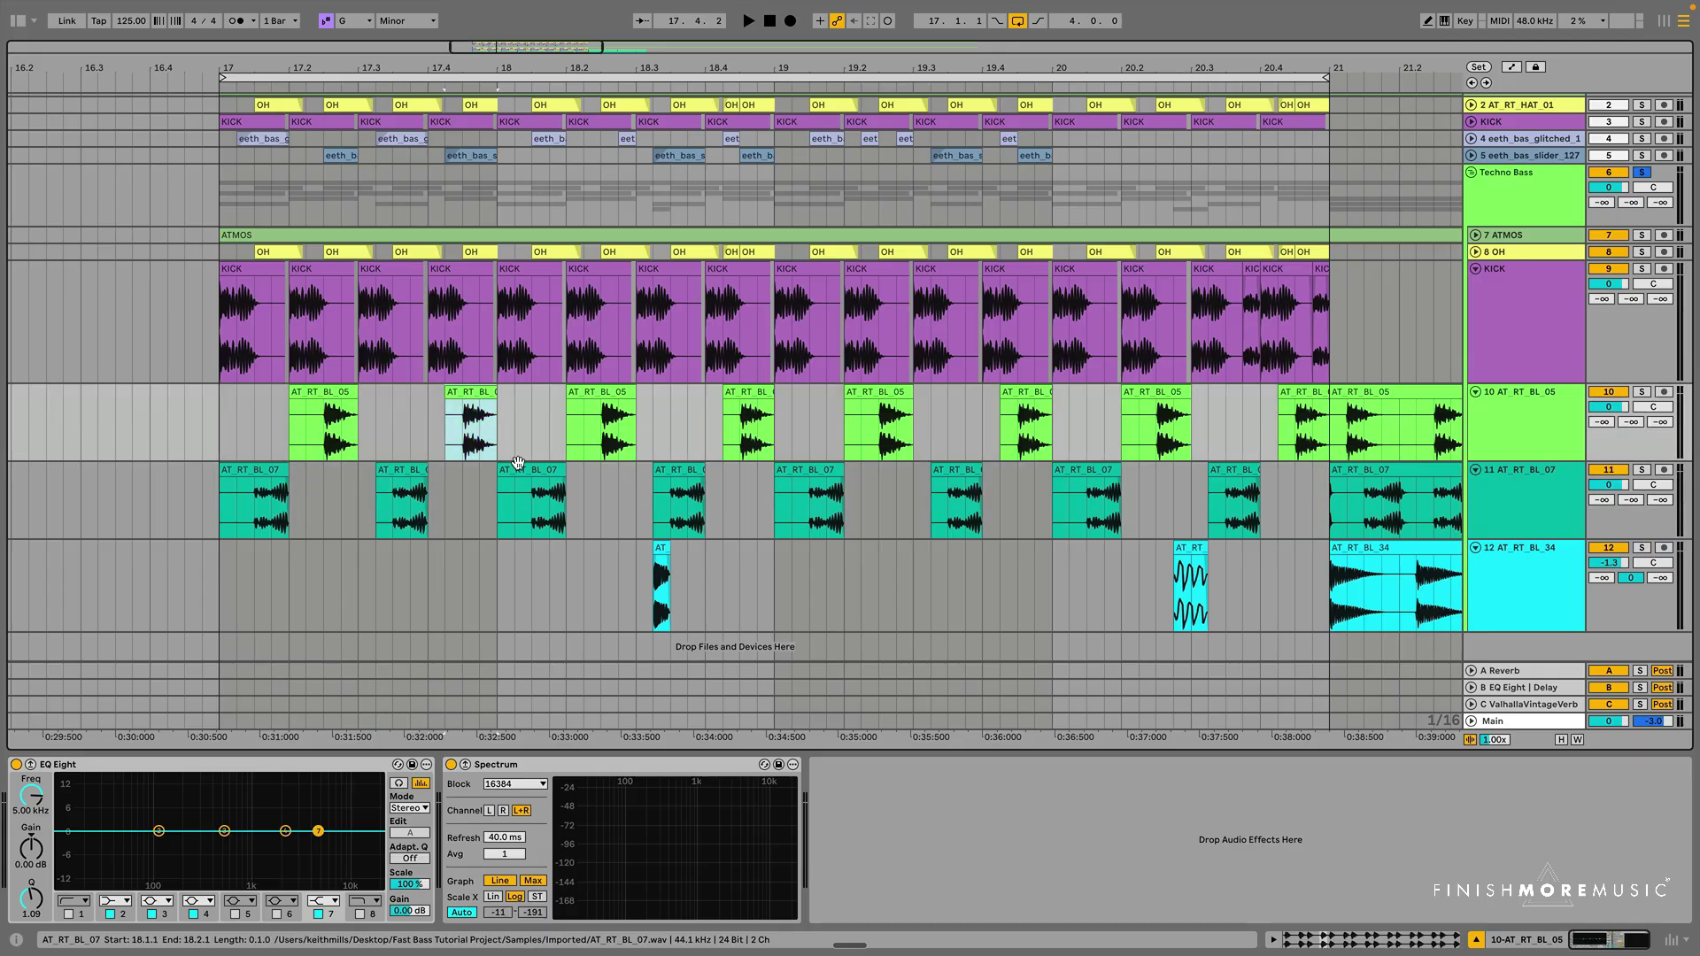
left_click(535, 491)
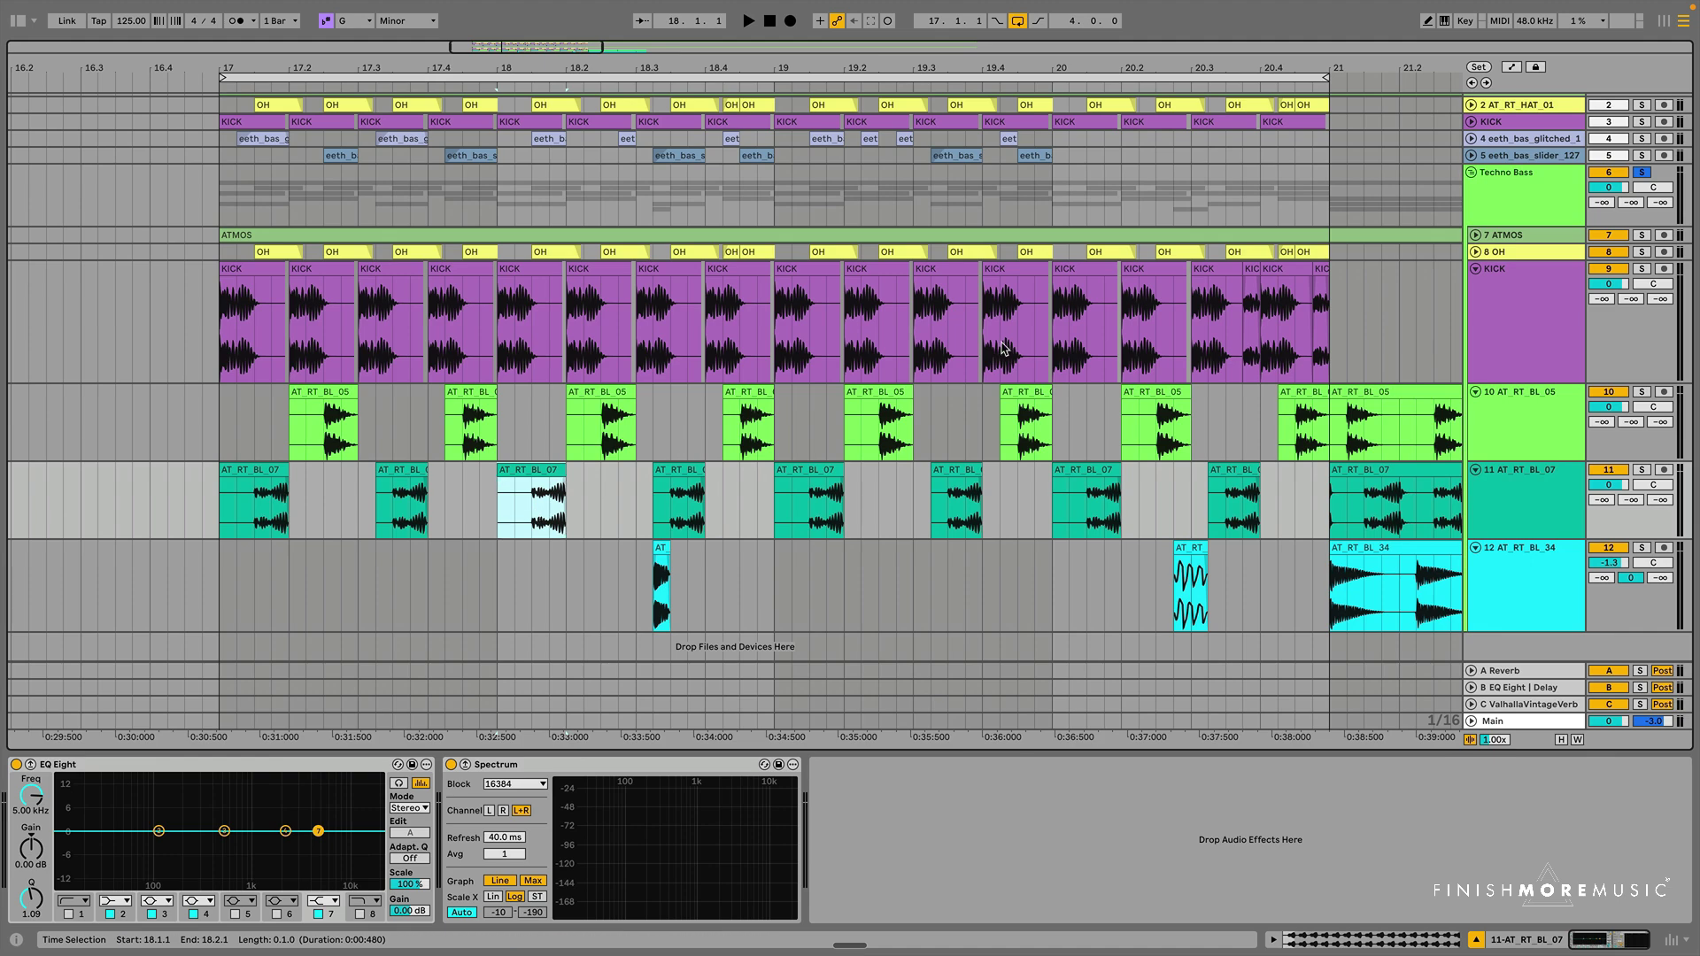
left_click(1192, 321)
left_click_drag(1195, 321, 1328, 310)
Remove the fade-in from the KICK slice at 20.3.4, zoomed into the final half bar.
key("z")
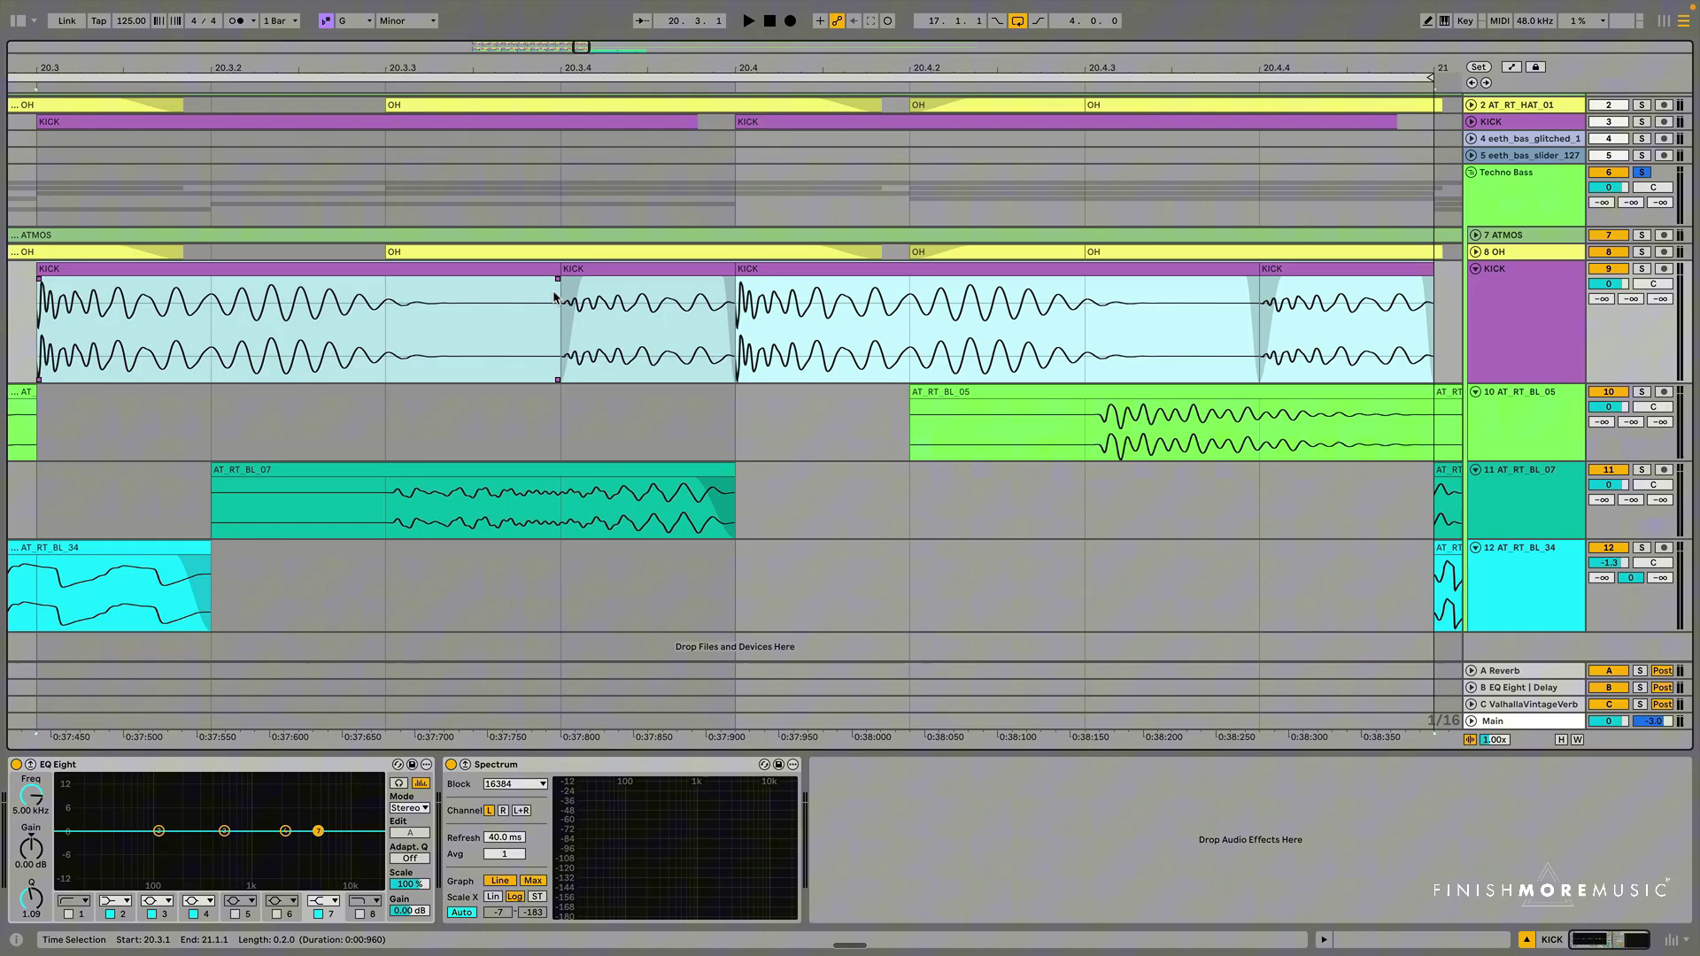
left_click(584, 283)
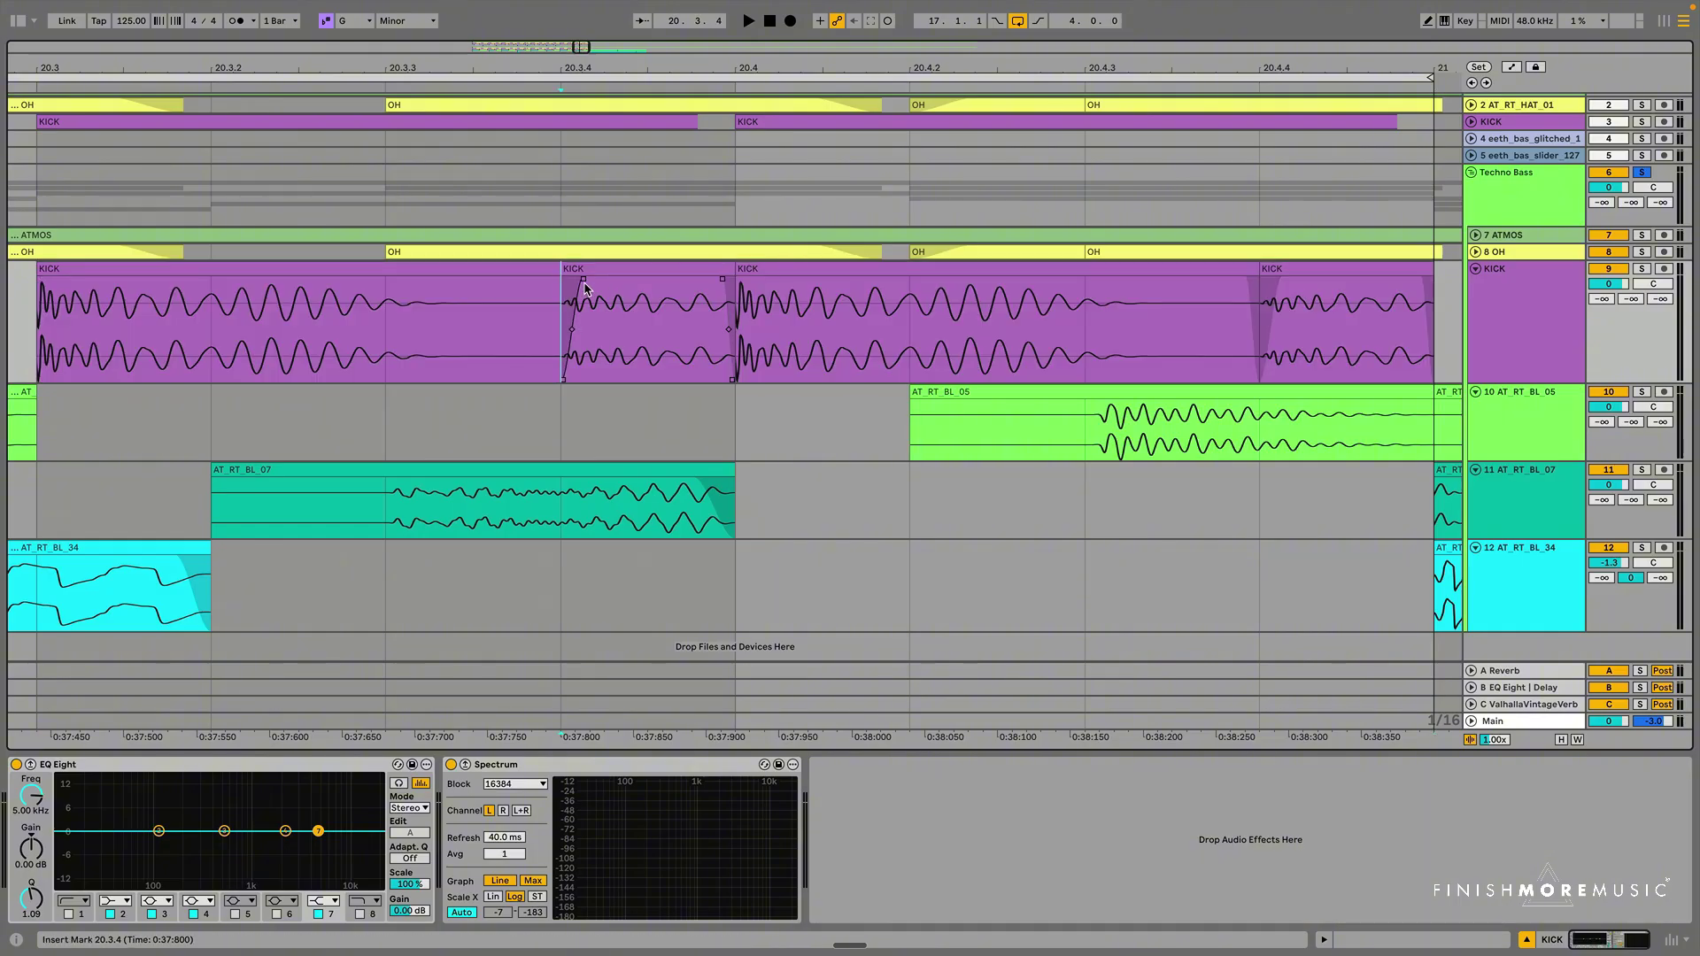
left_click_drag(584, 280, 561, 279)
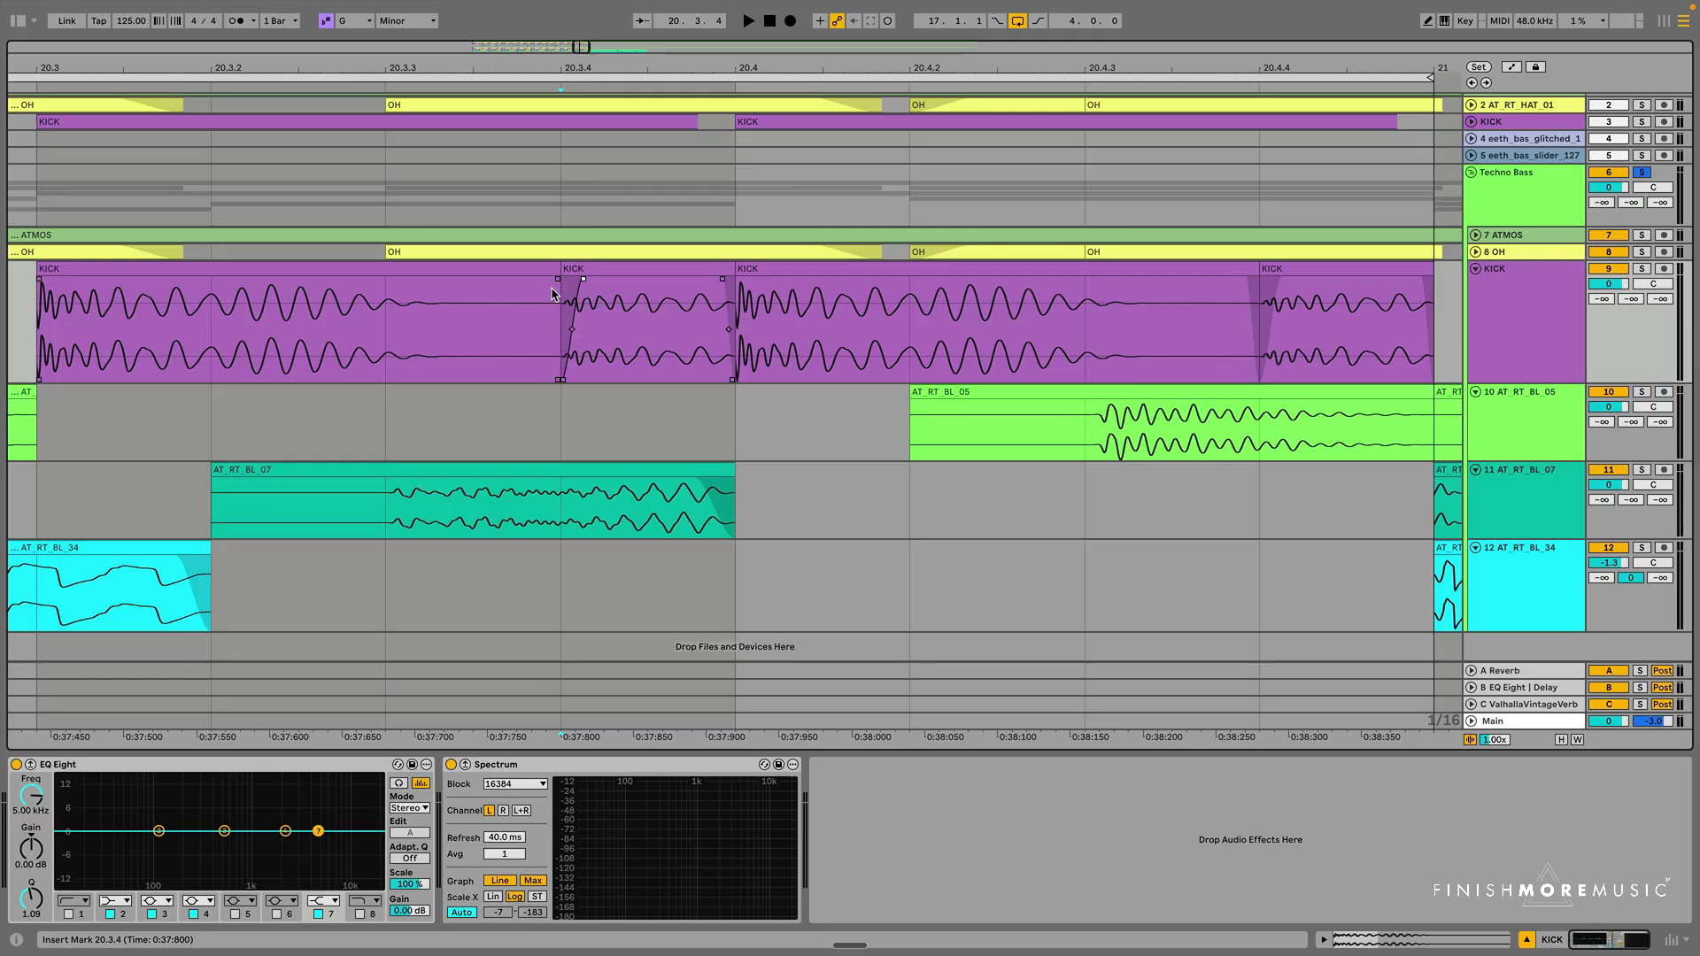
left_click(596, 270)
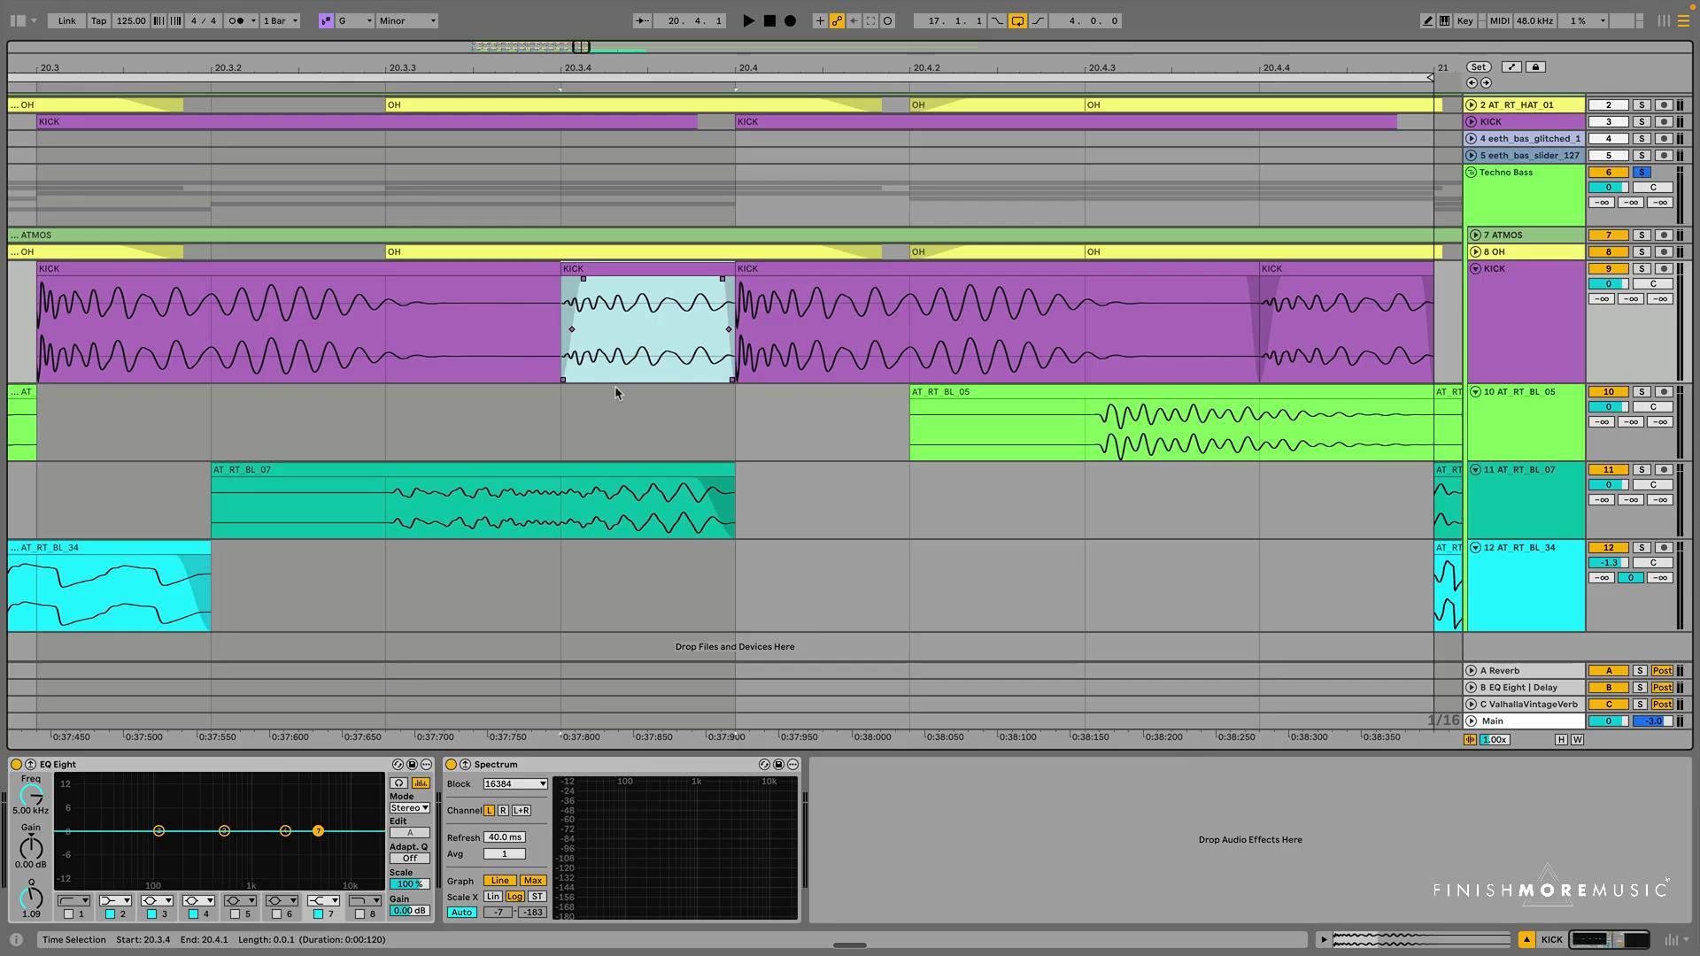
key("minus")
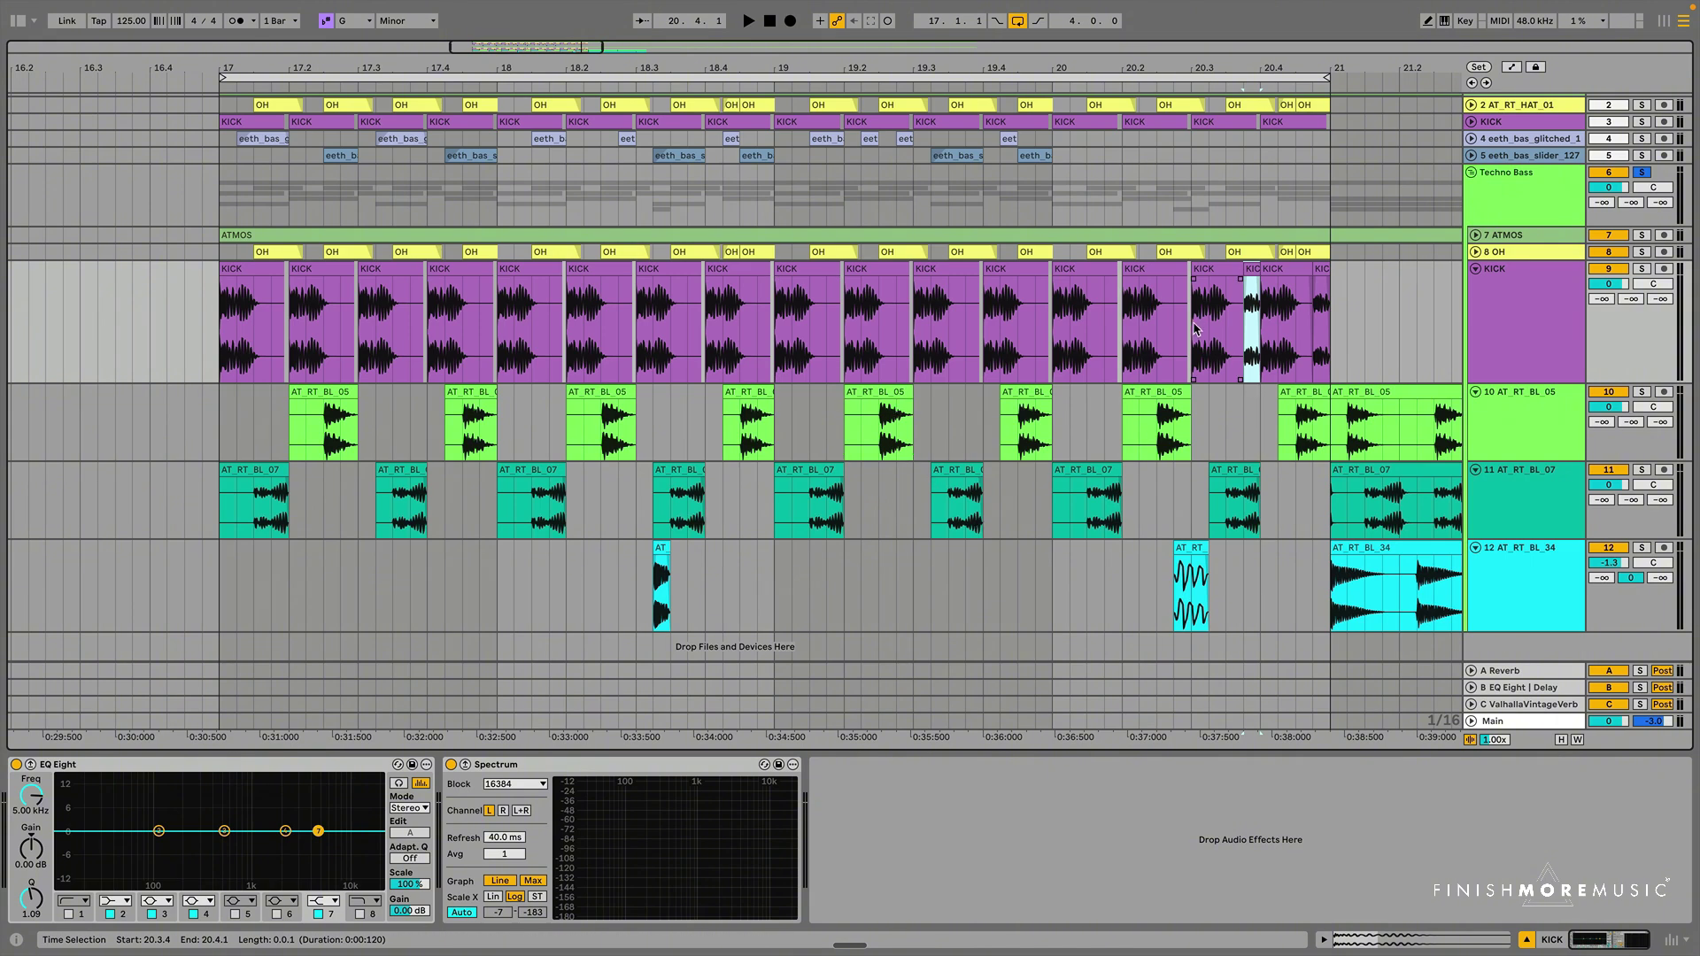
Play from bar 20, then select and solo track 12, AT_RT_BL_34.
left_click(1046, 346)
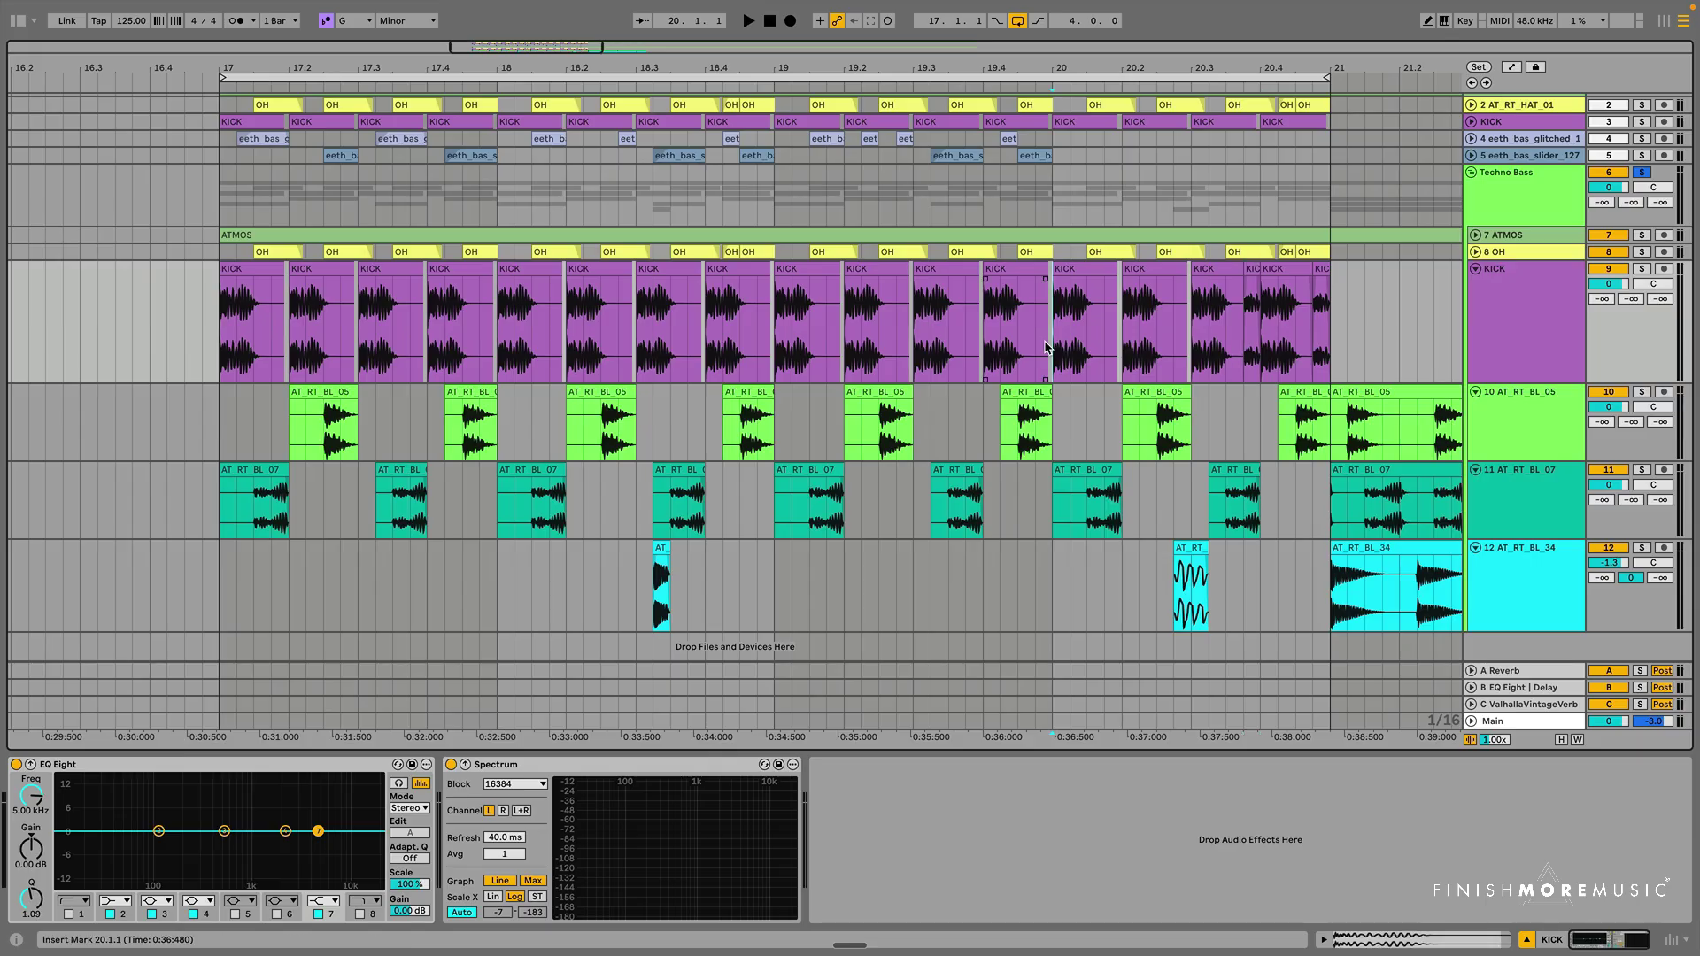
key("space")
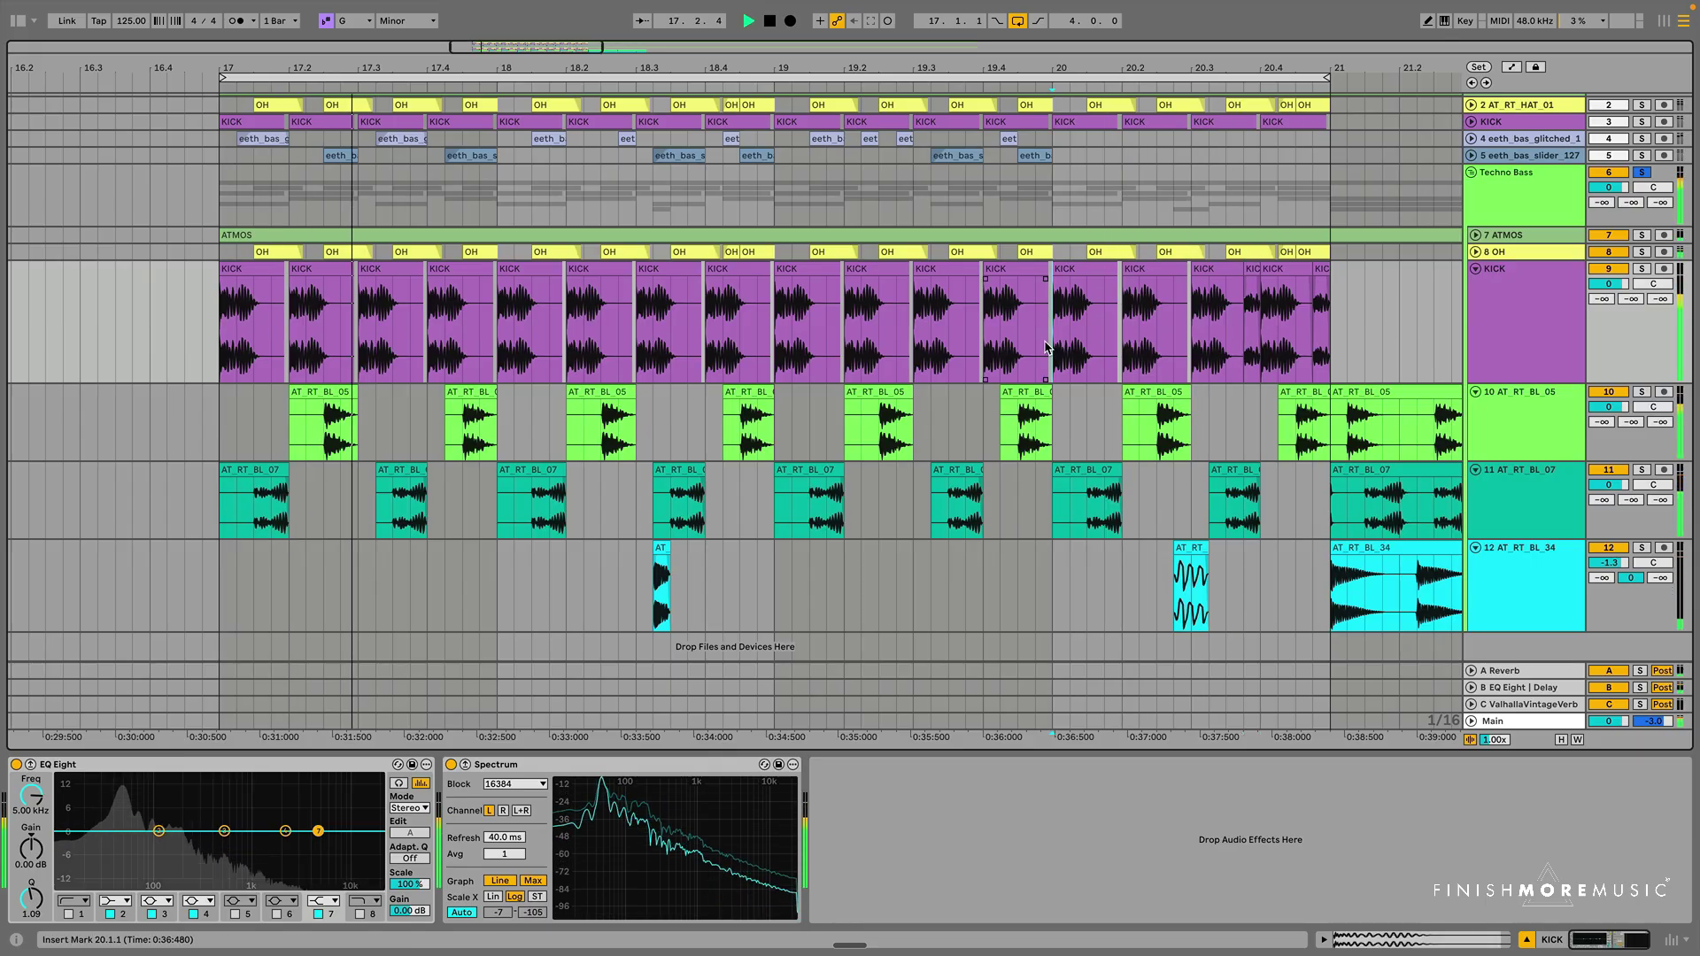
key("space")
scroll(1228, 584, "right", 5)
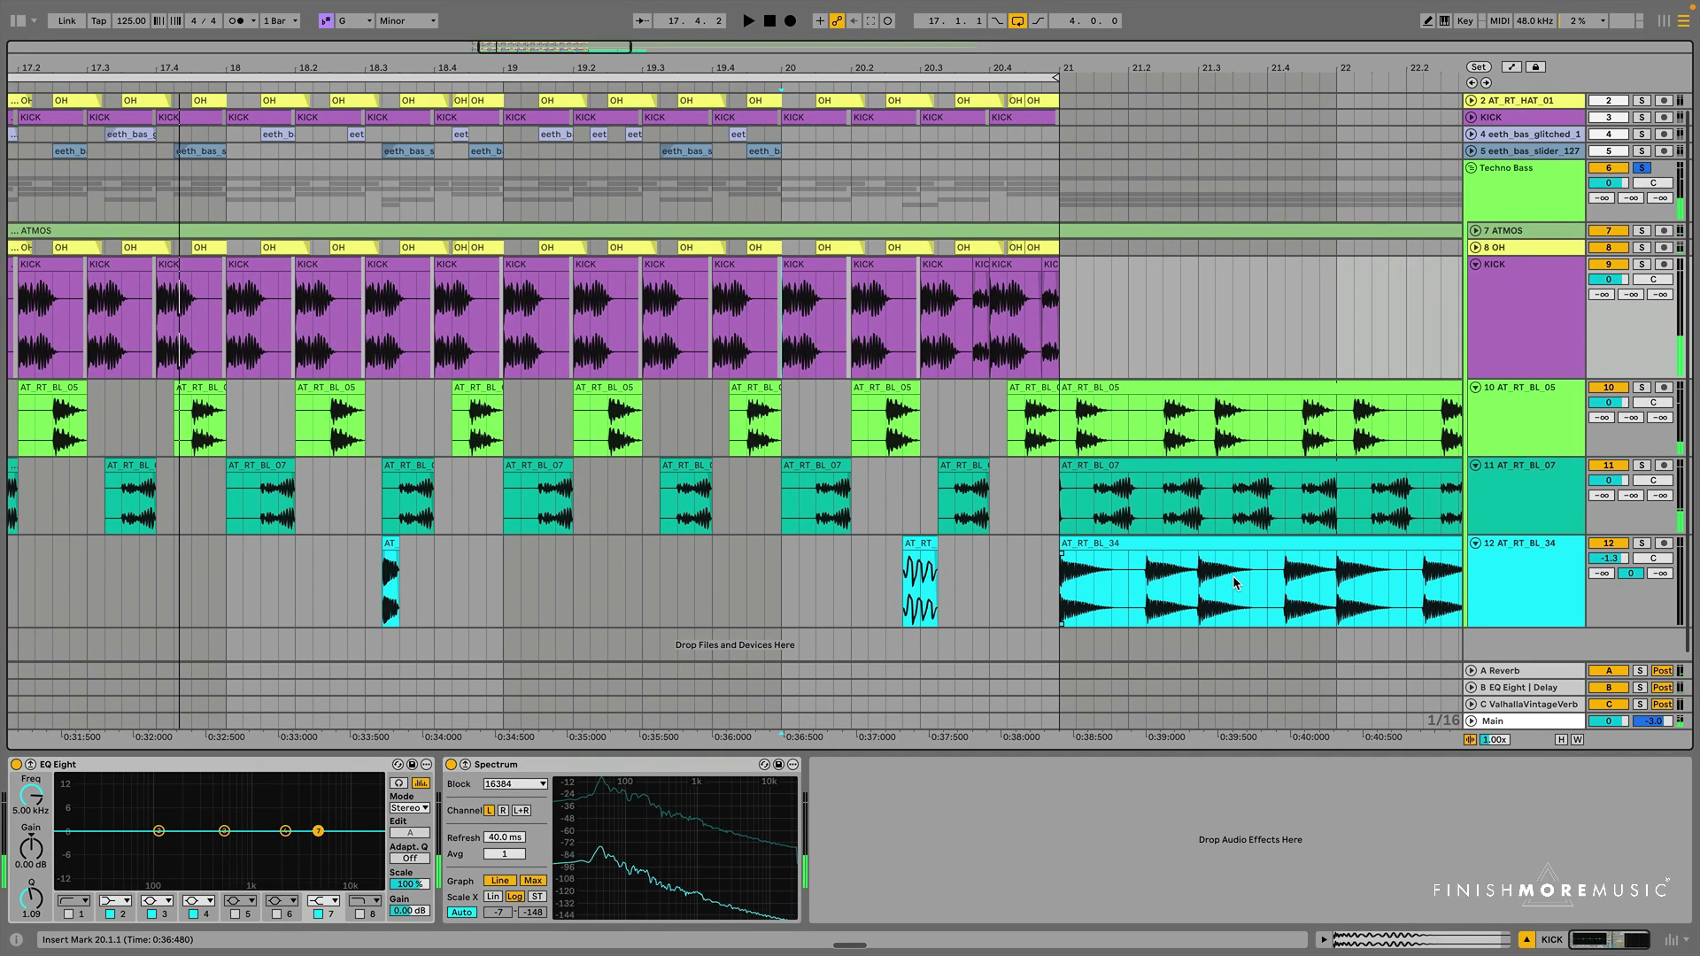
left_click(1186, 543)
left_click(1561, 546)
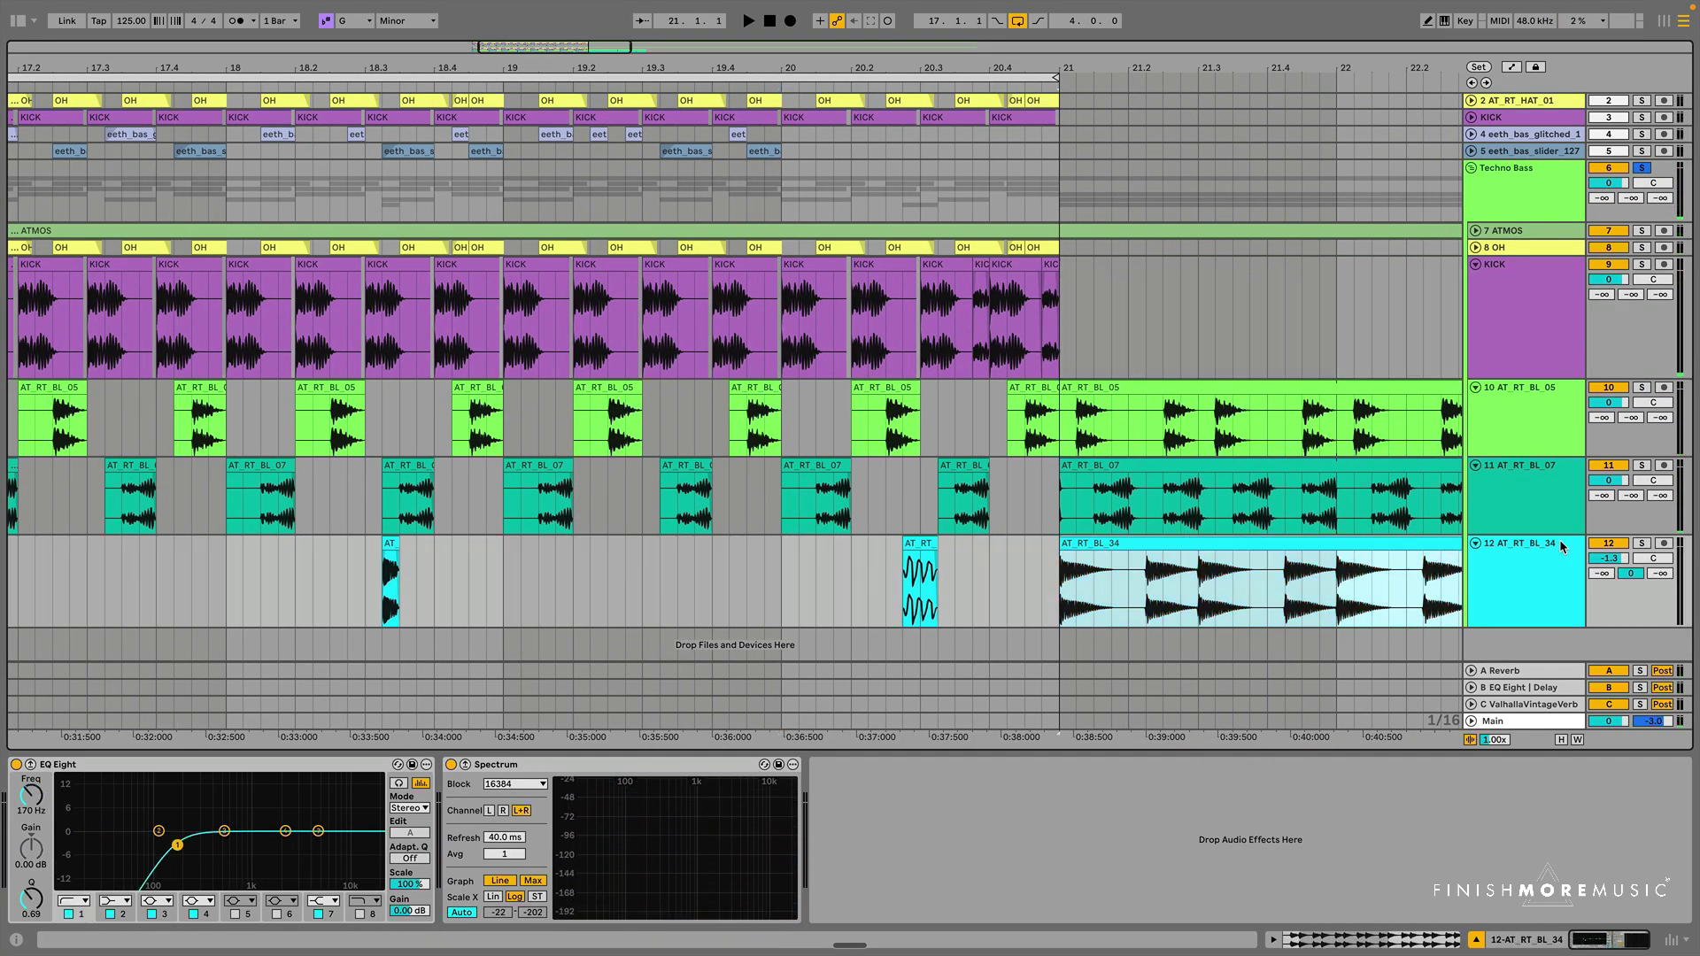
left_click(1642, 542)
Audition track 12, dropping its EQ Eight | Delay send to -inf, then raising it to -6.6 dB.
scroll(917, 539, "right", 4)
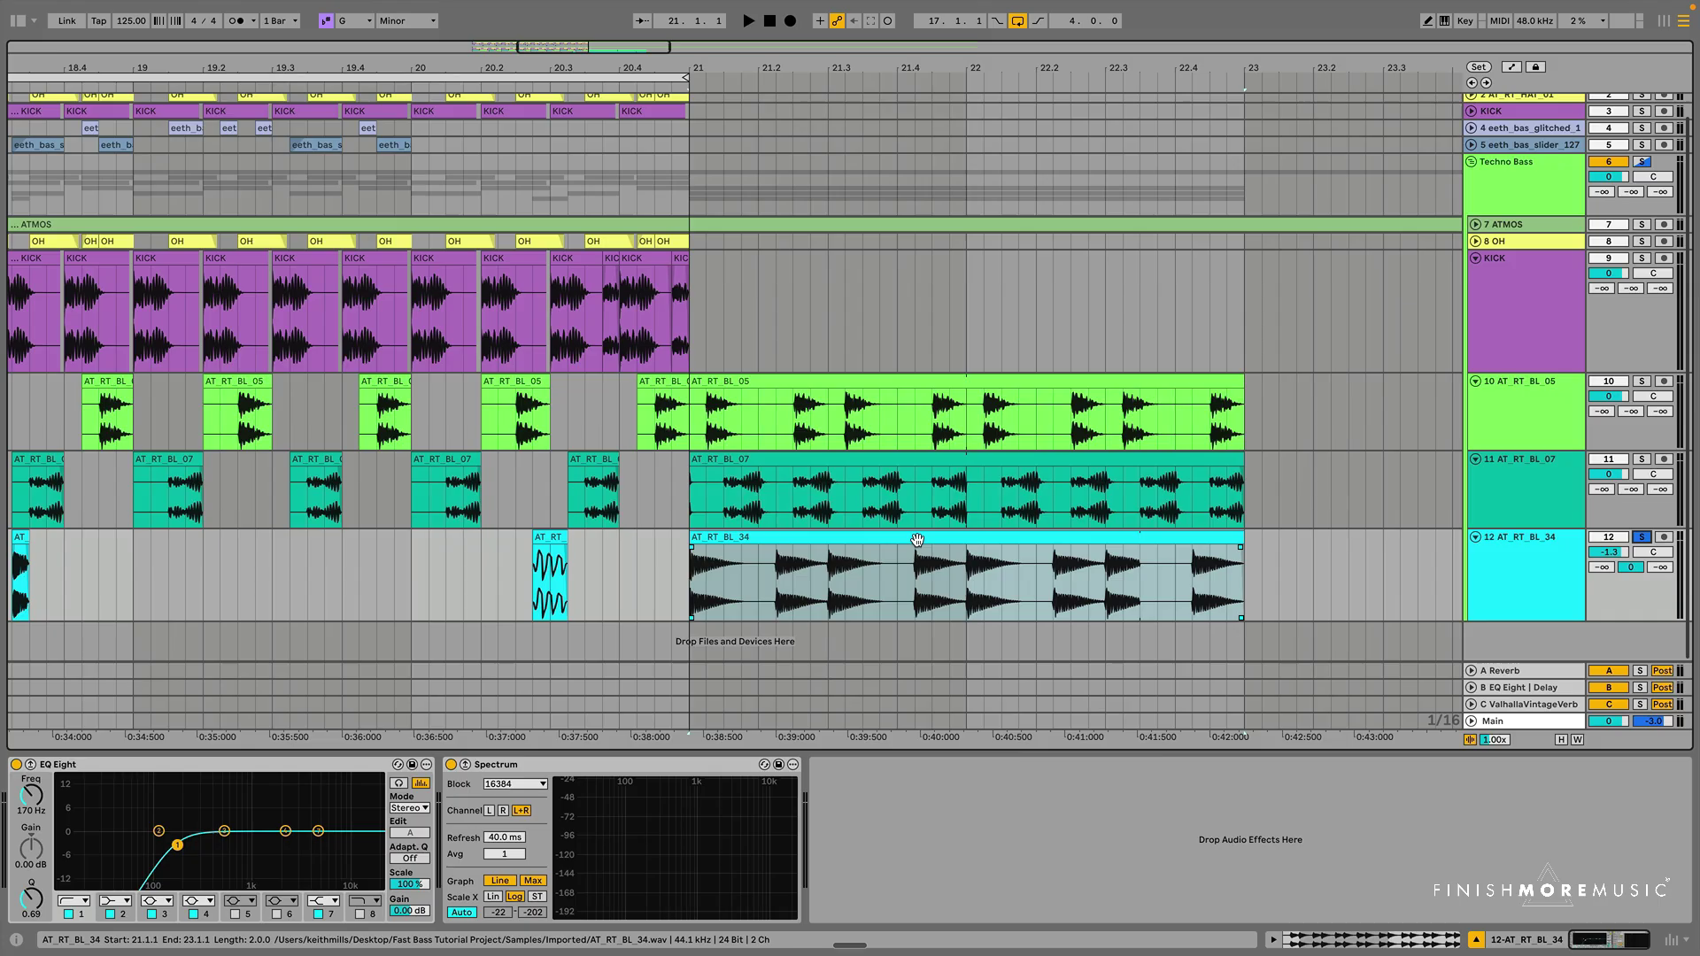
key("space")
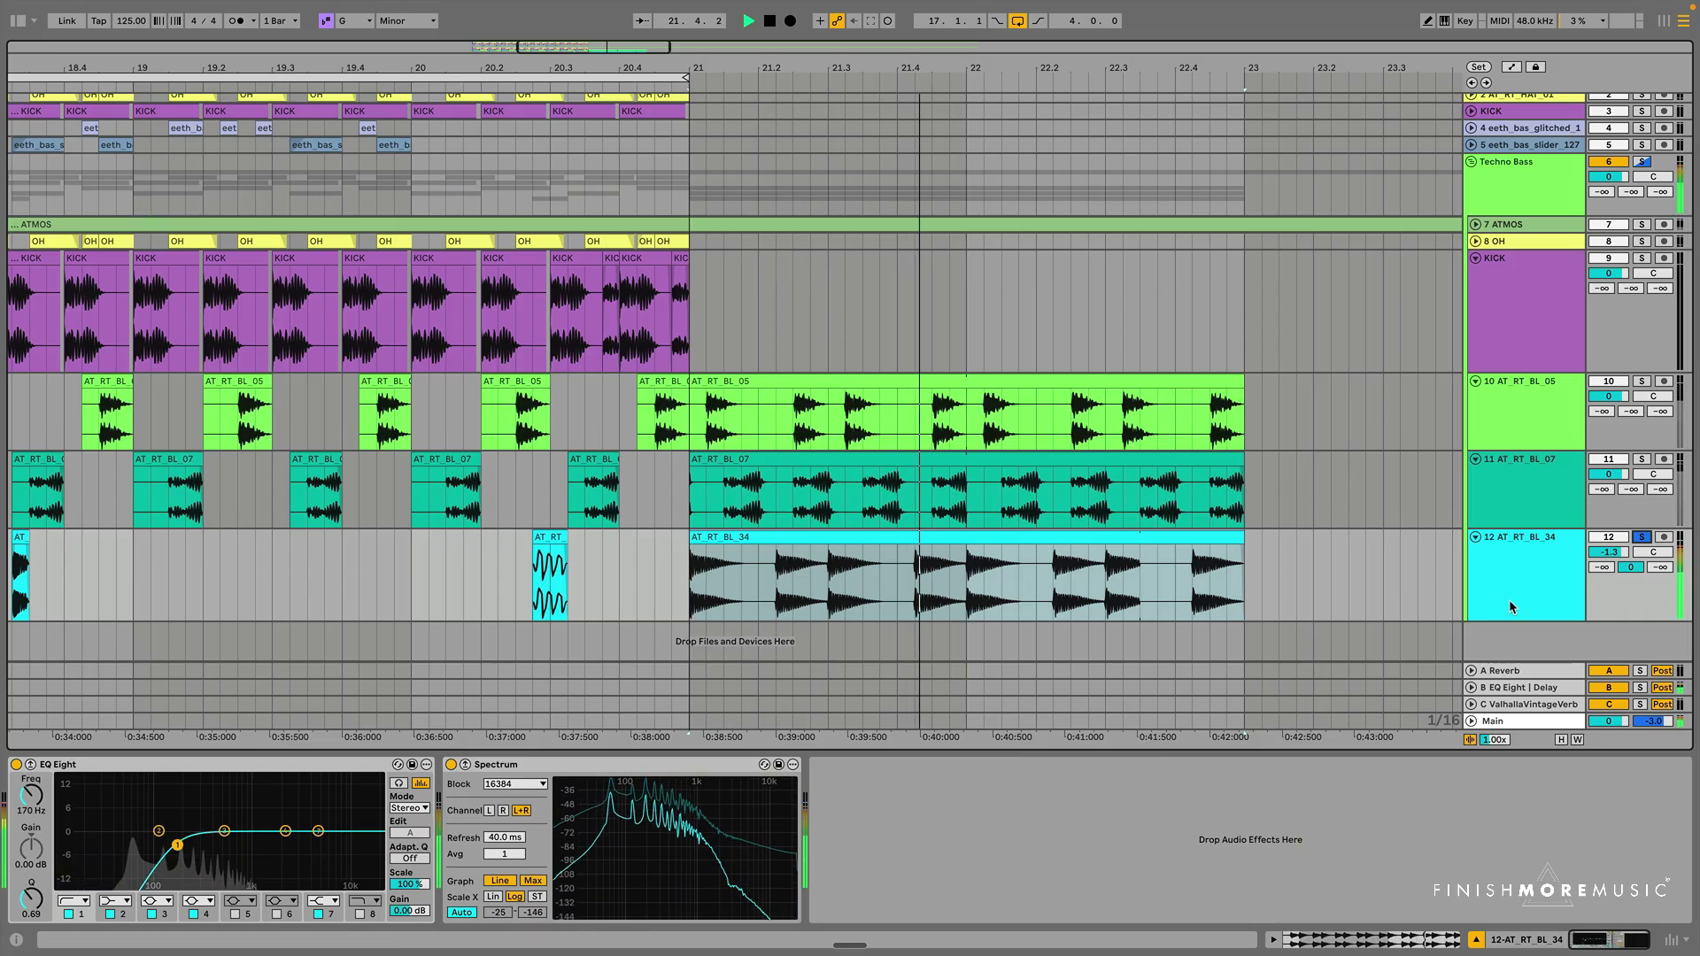
key("space")
left_click_drag(1631, 567, 1633, 572)
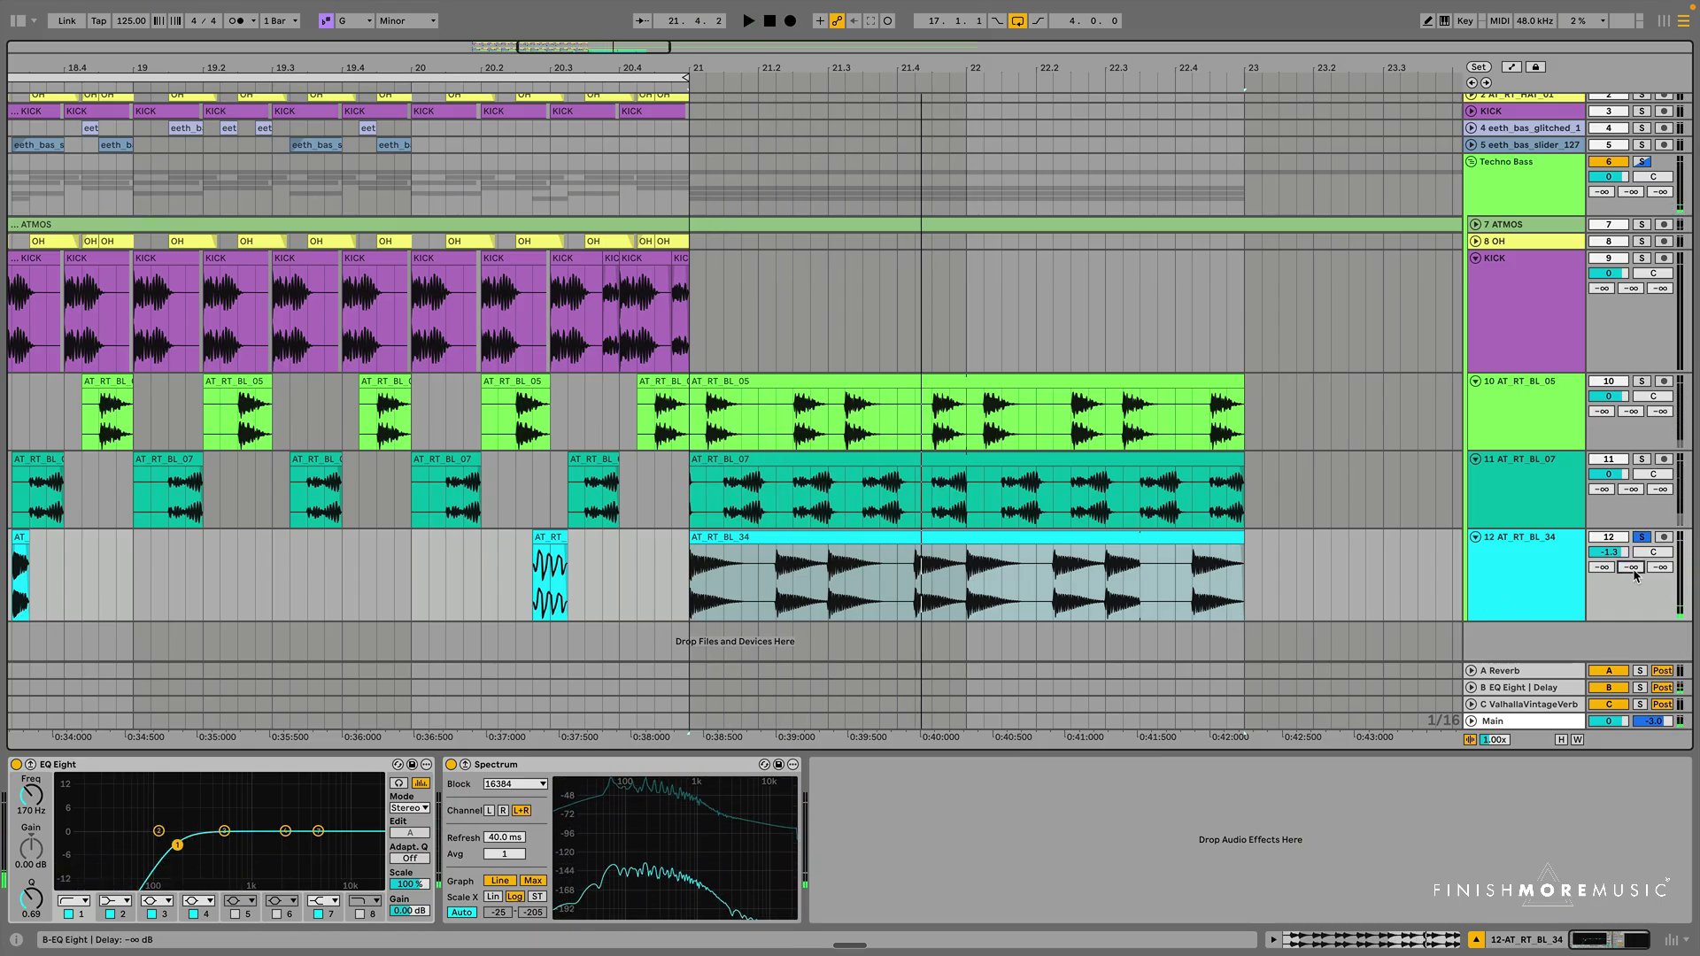
key("space")
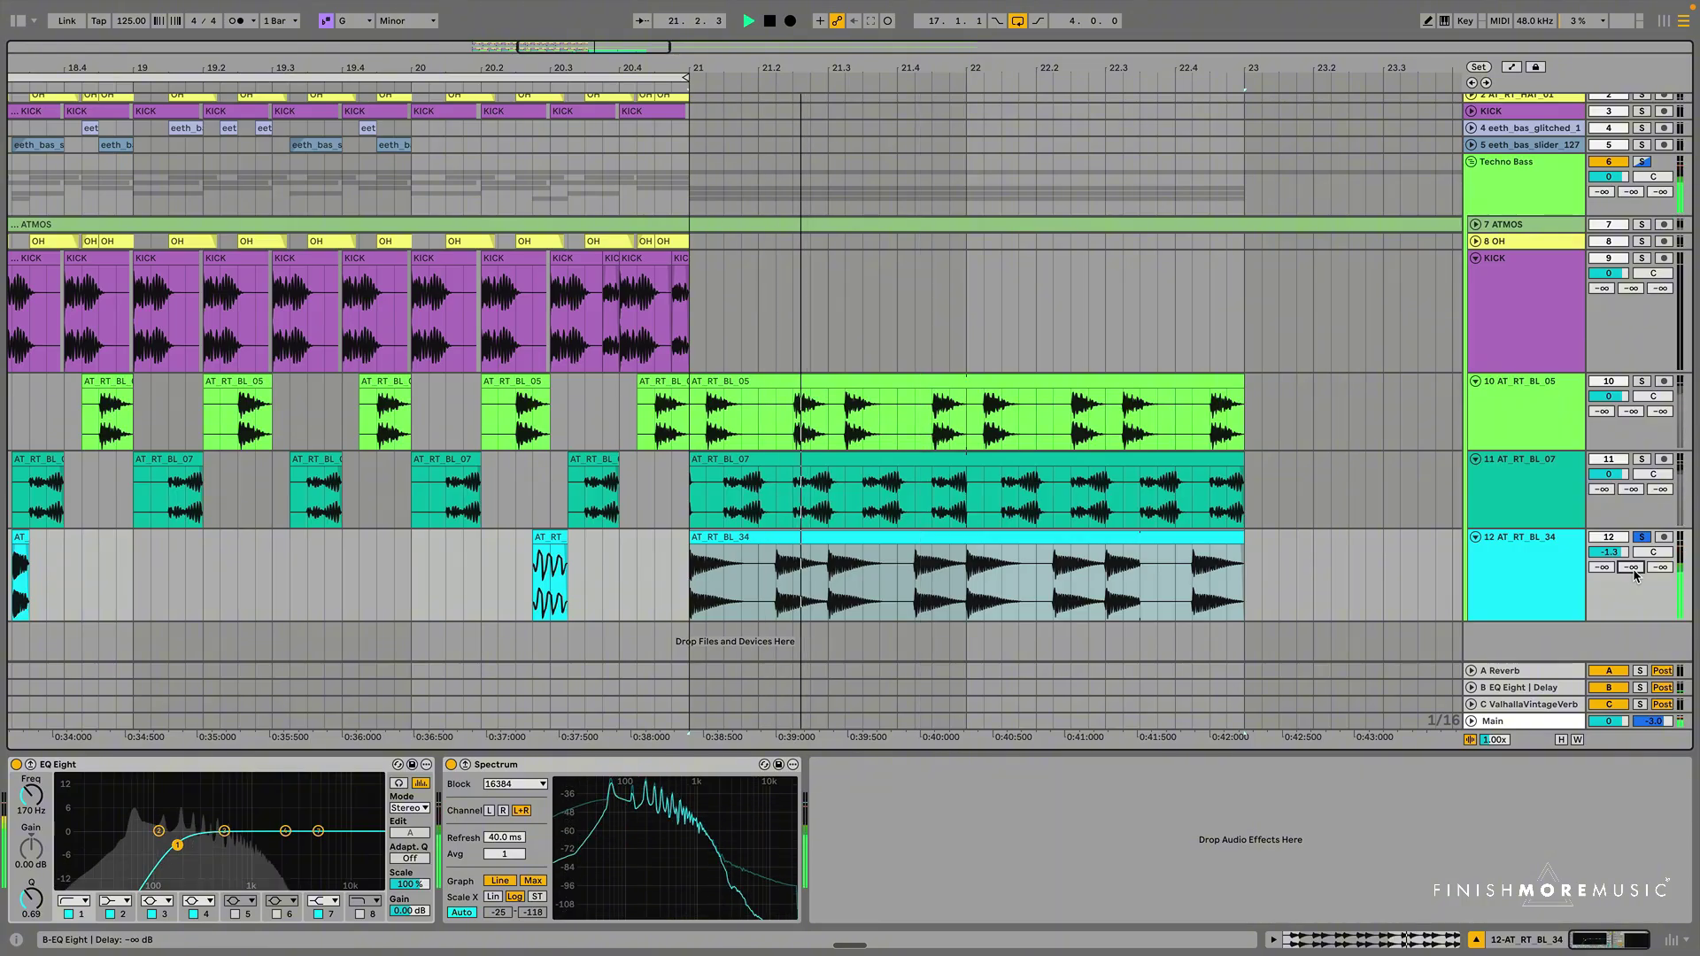
key("space")
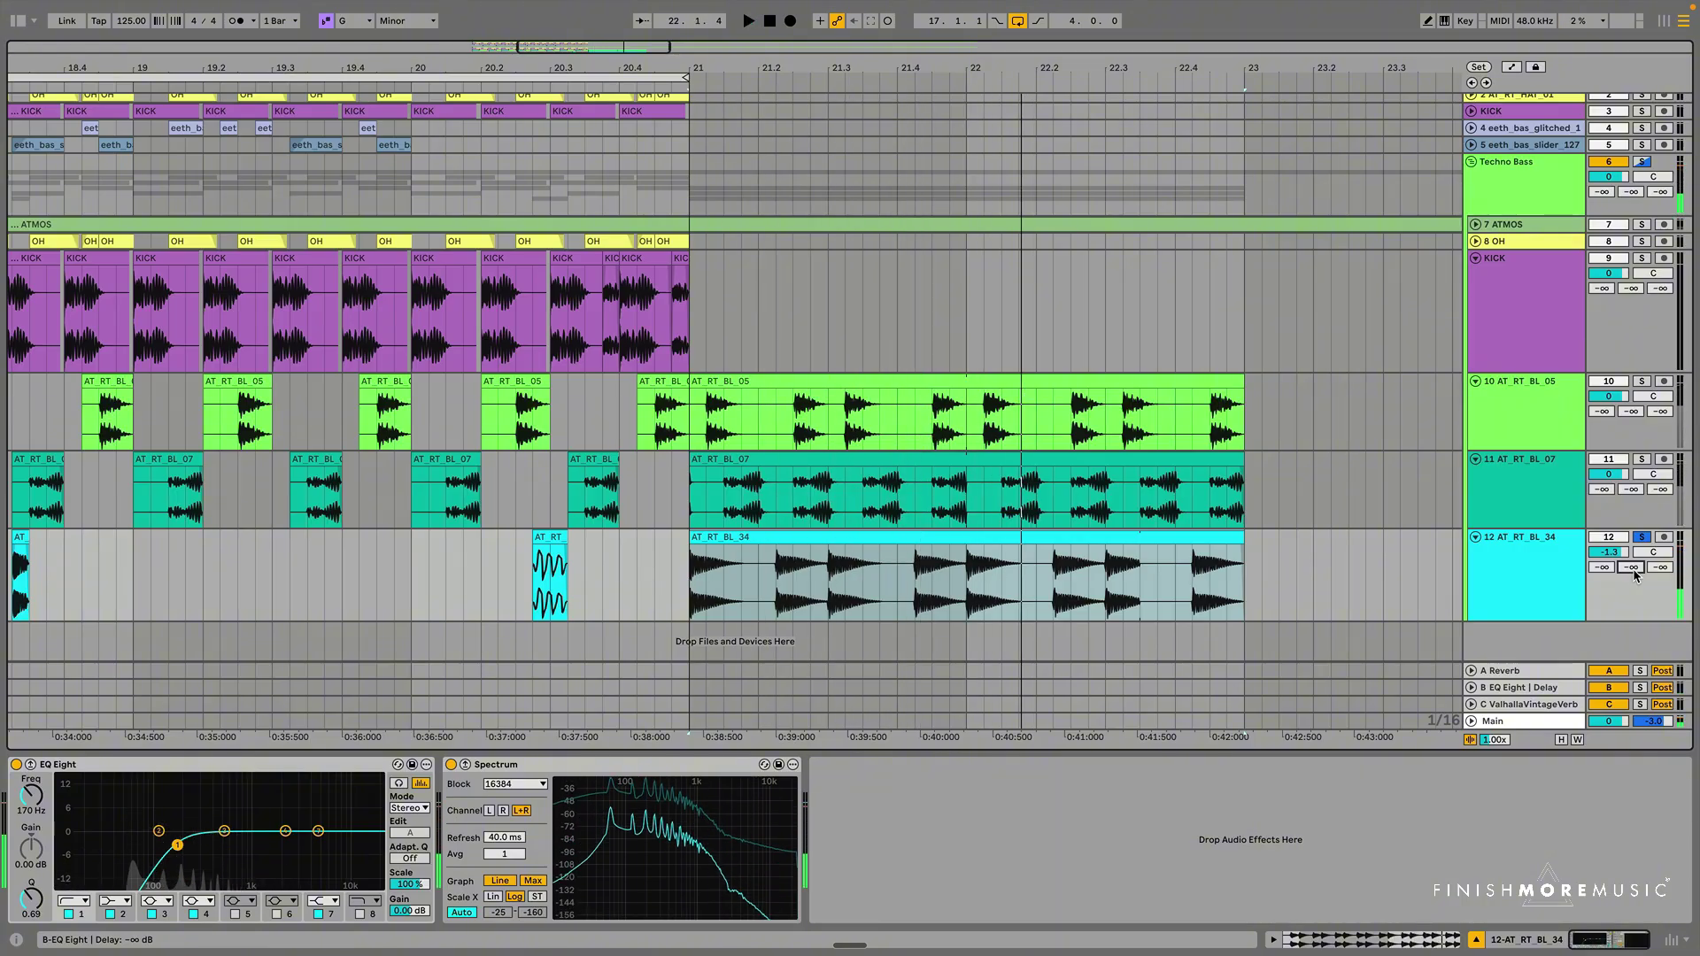
left_click_drag(1634, 573, 1634, 542)
Audition the AT_RT_BL_34 clips from 18.2.1 and select its short clip near 20.3.
scroll(1104, 591, "left", 5)
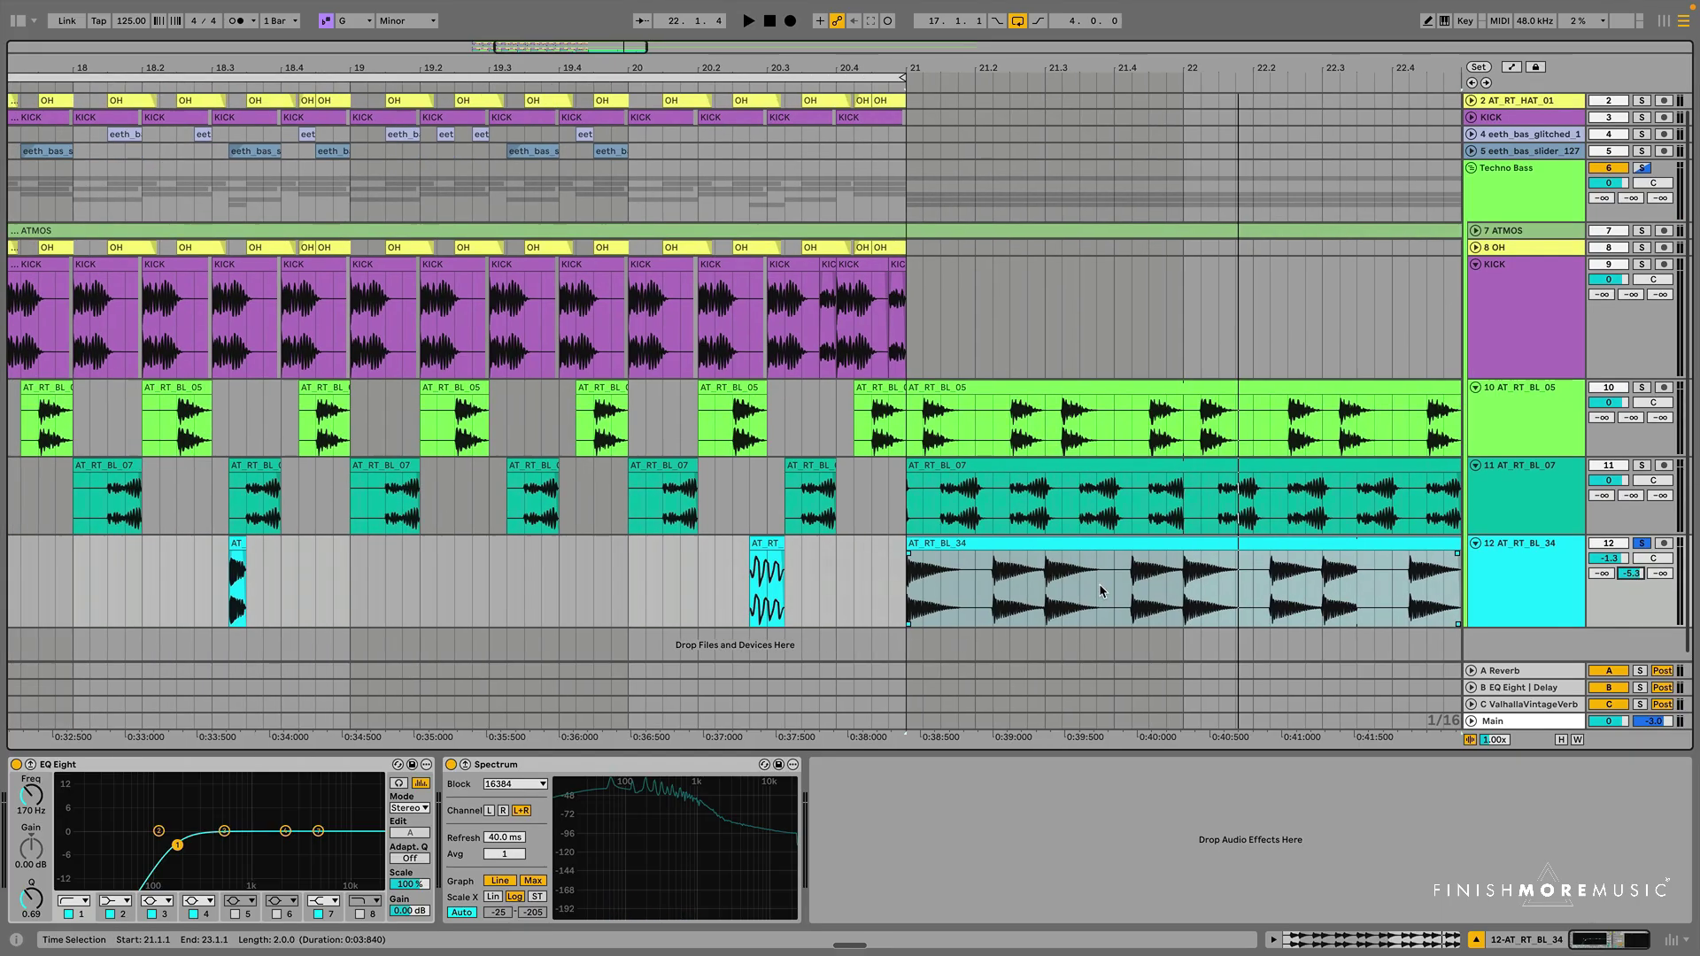
left_click(983, 547)
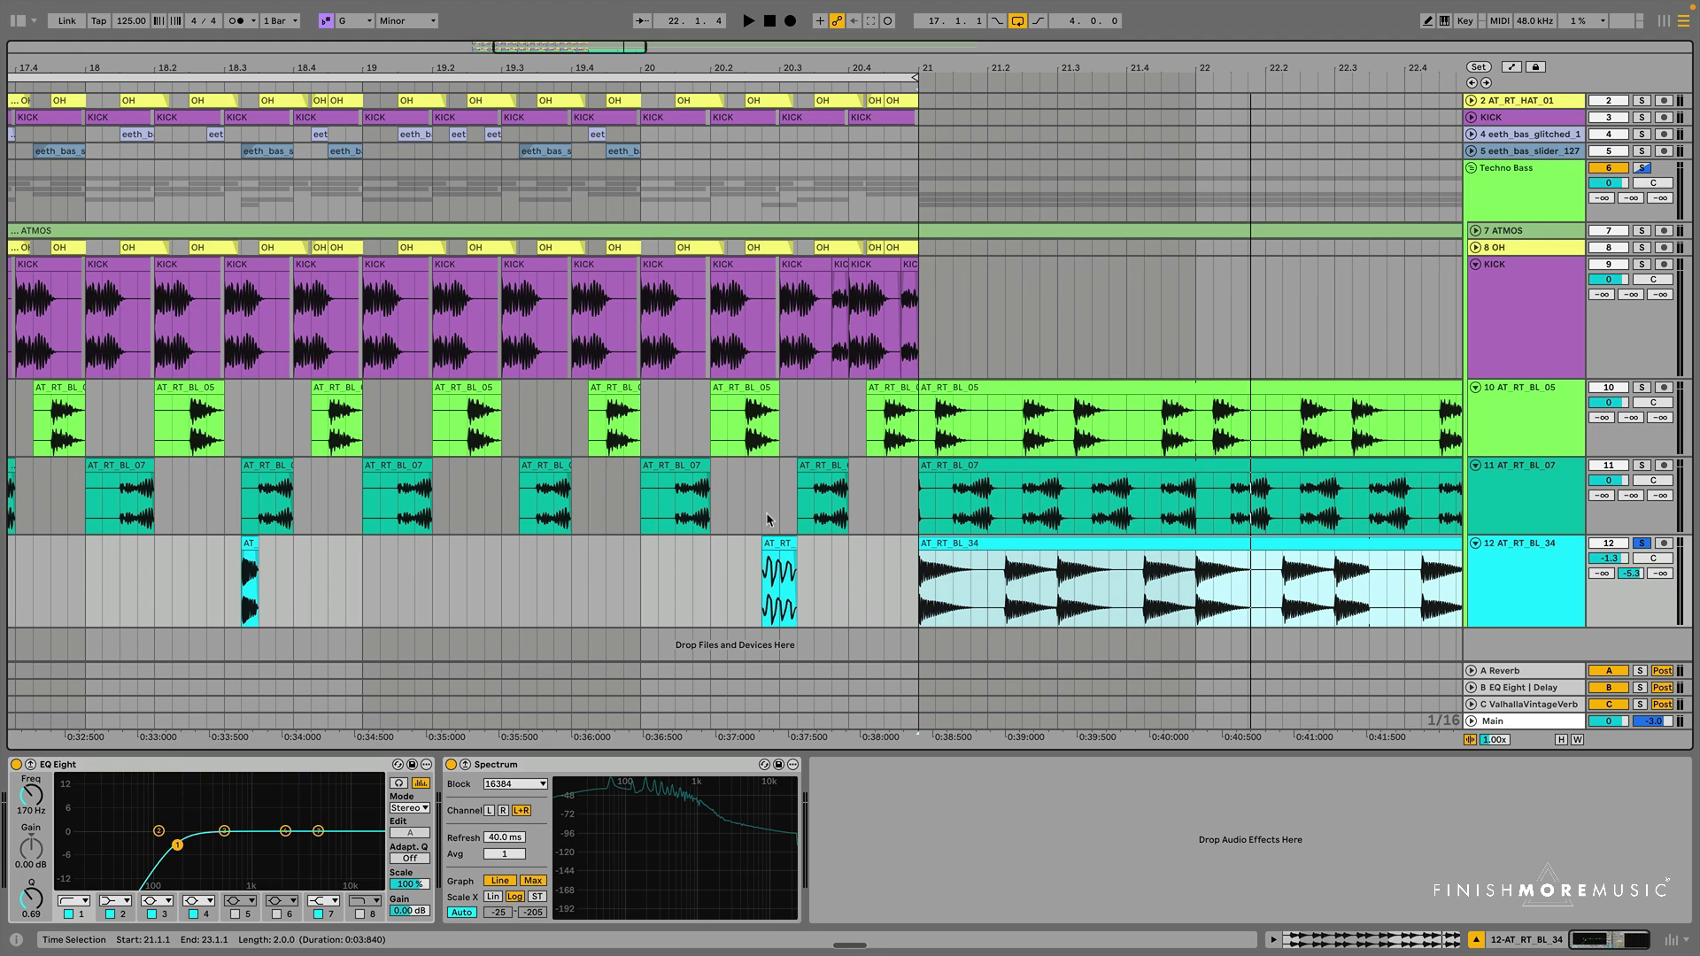
scroll(766, 661, "left", 10)
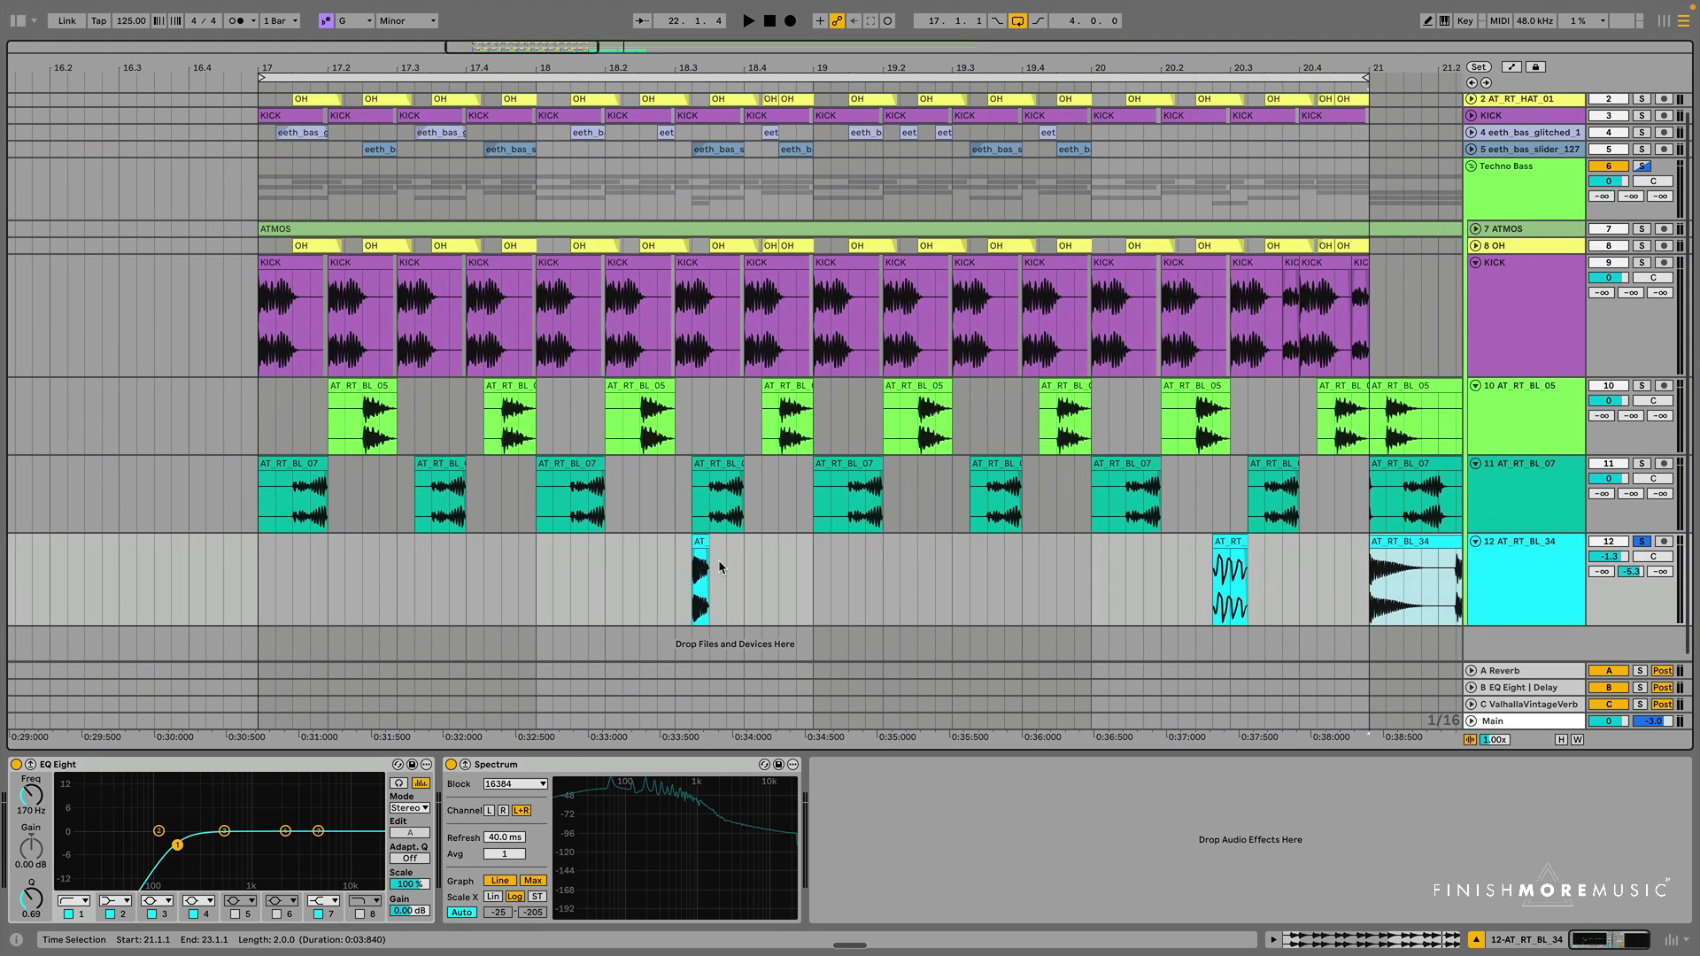
left_click(700, 542)
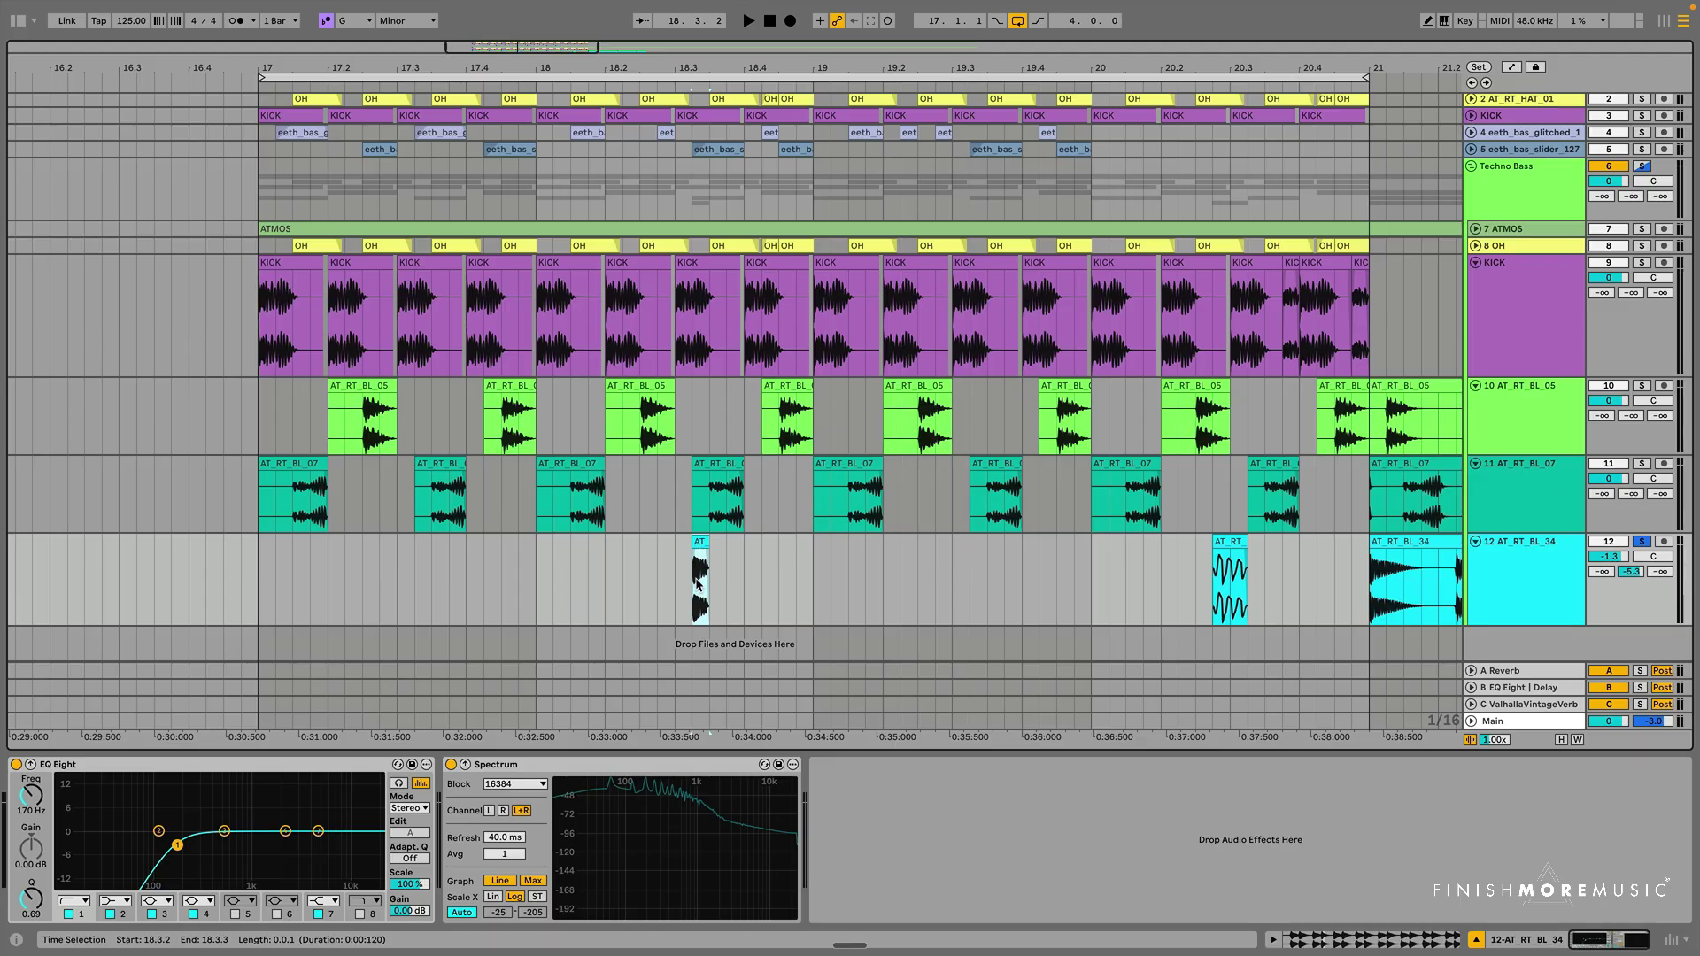
left_click(607, 573)
key("space")
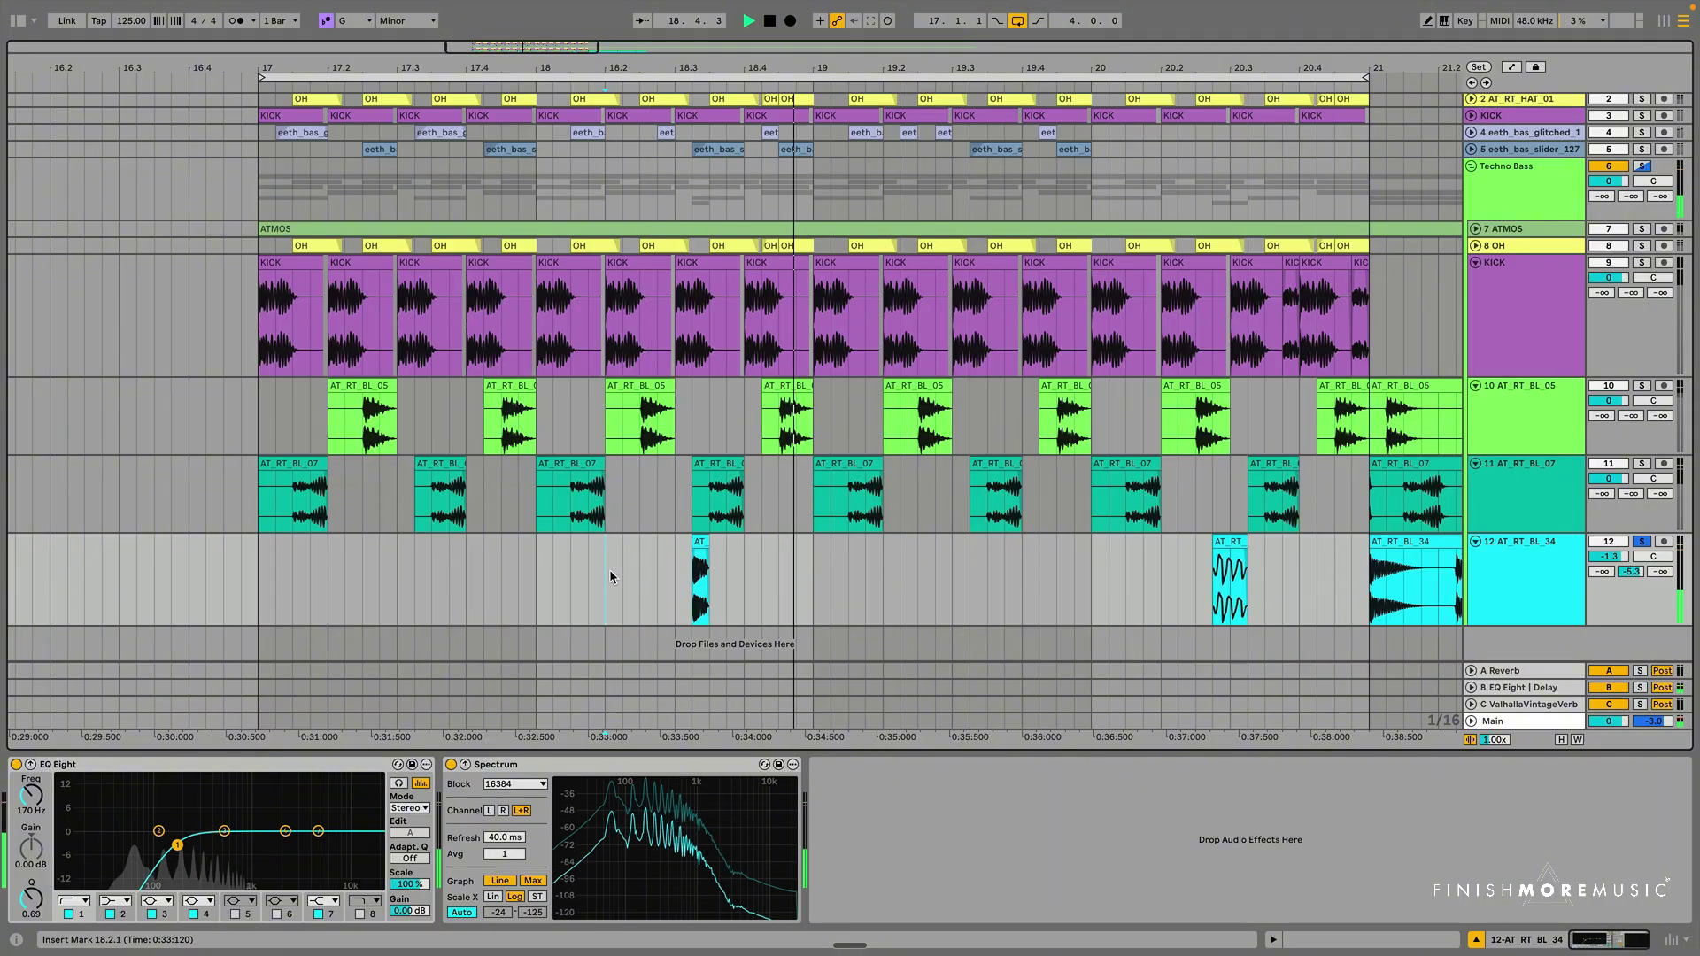
key("space")
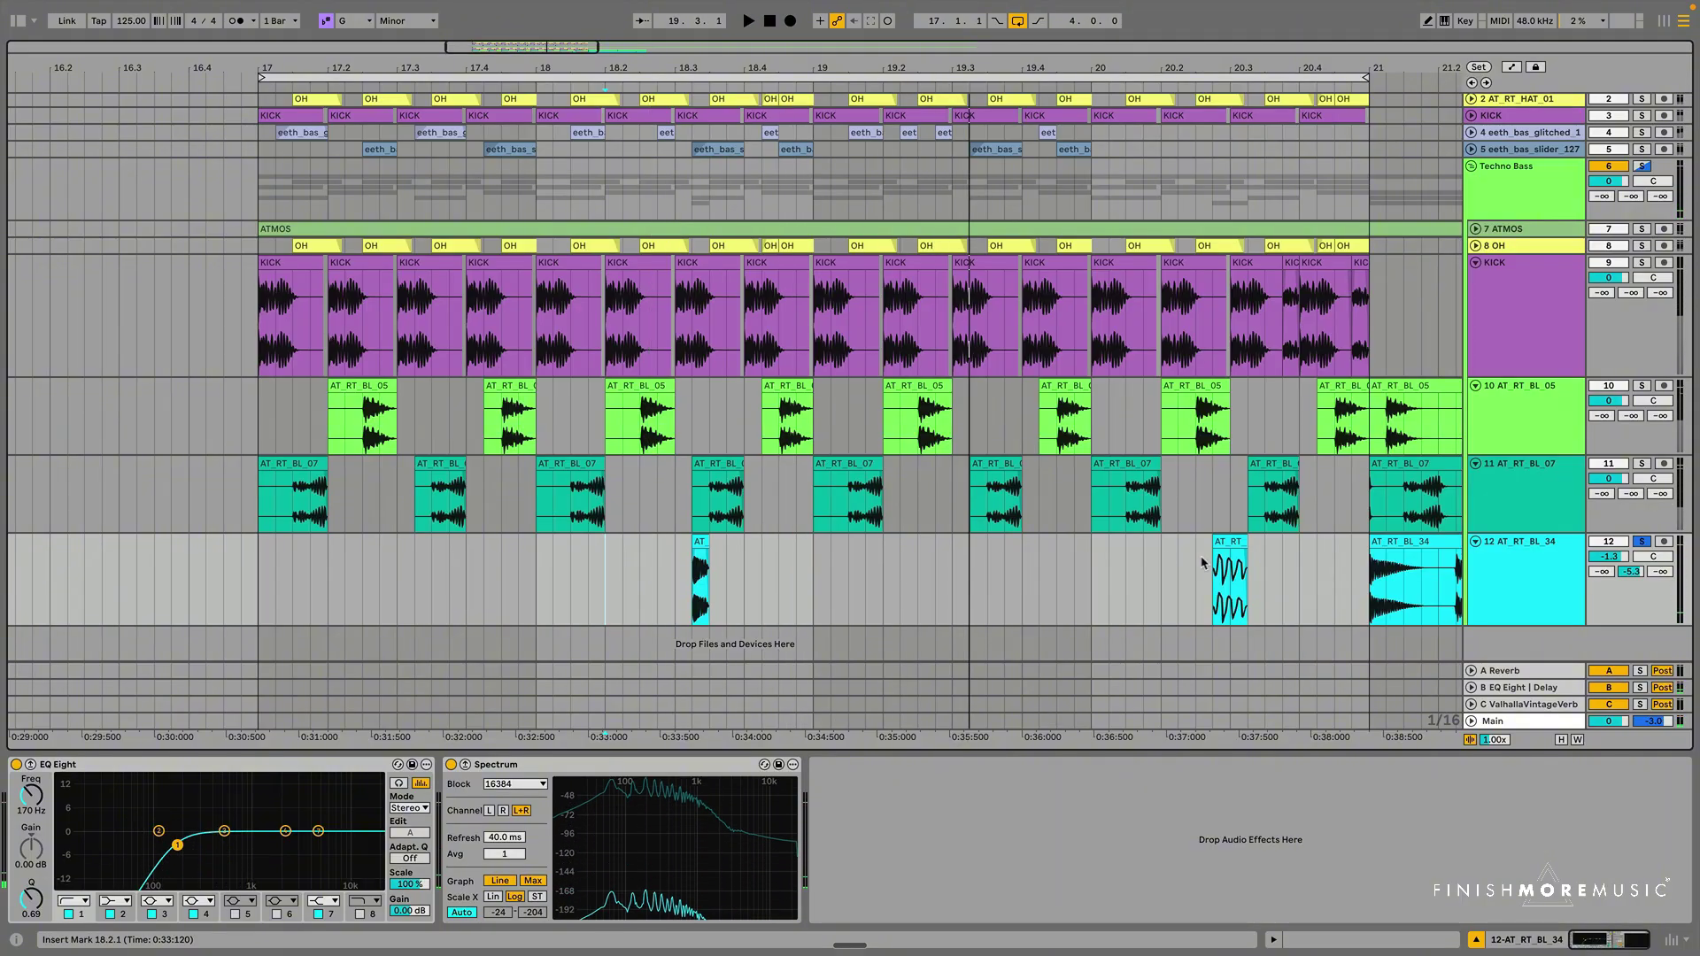
left_click(1222, 544)
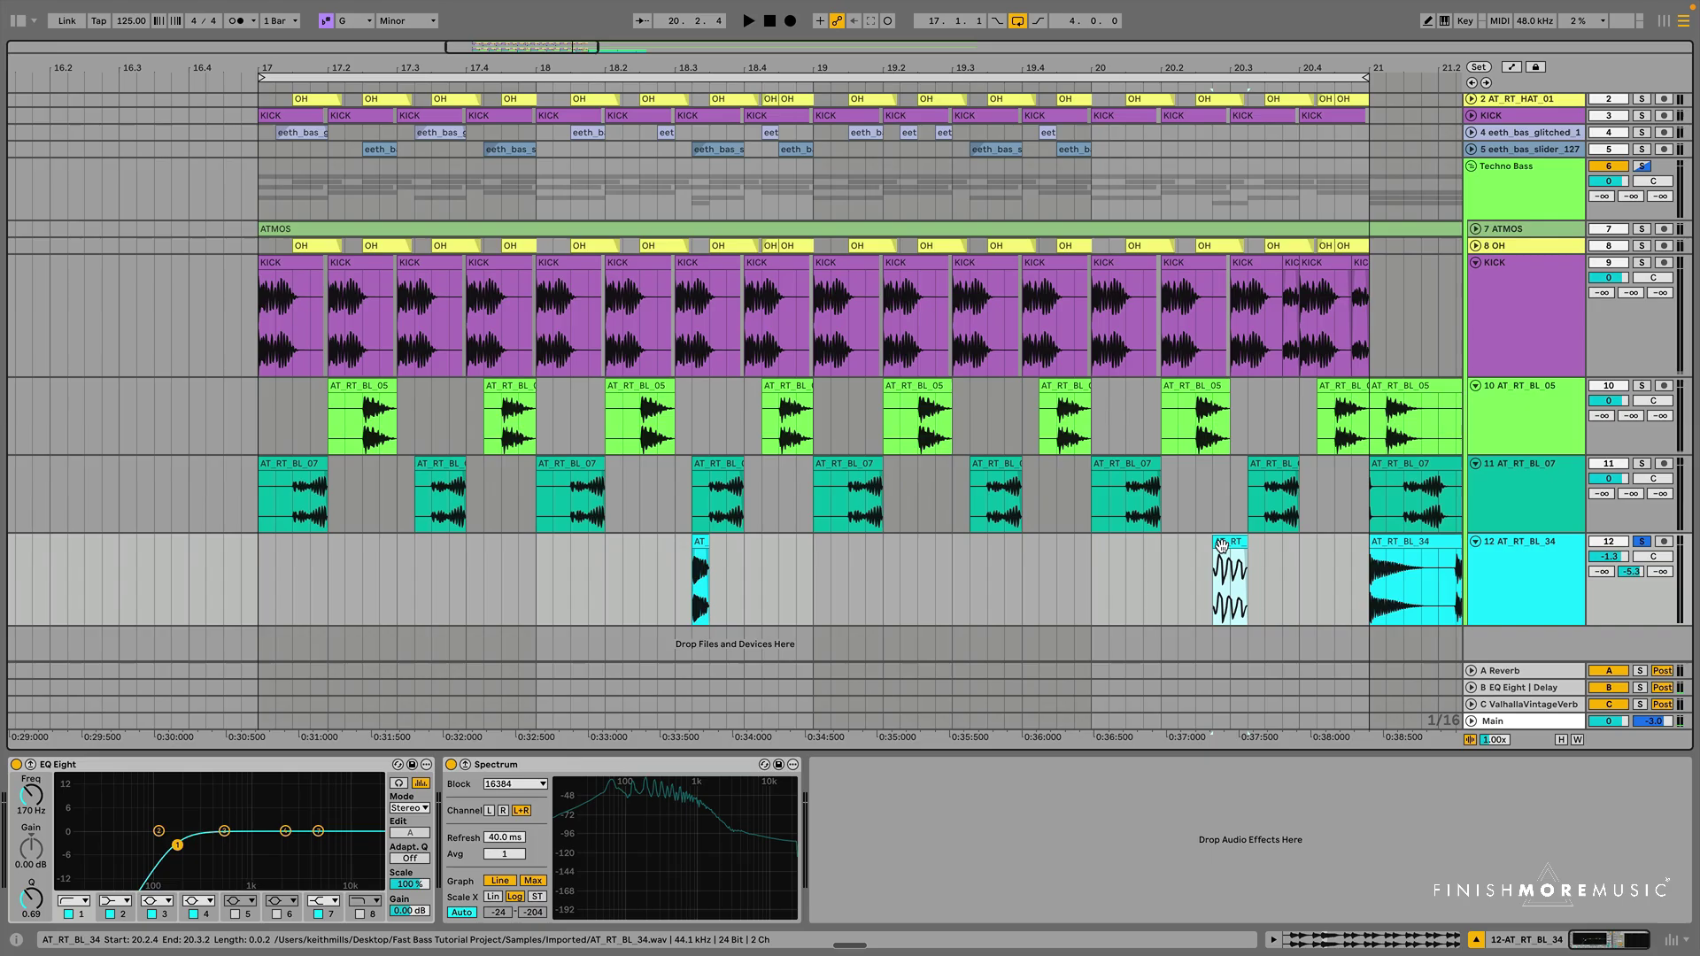
Open the short clip's waveform, add a trial warp marker and revert it to 125 BPM.
double_click(1222, 545)
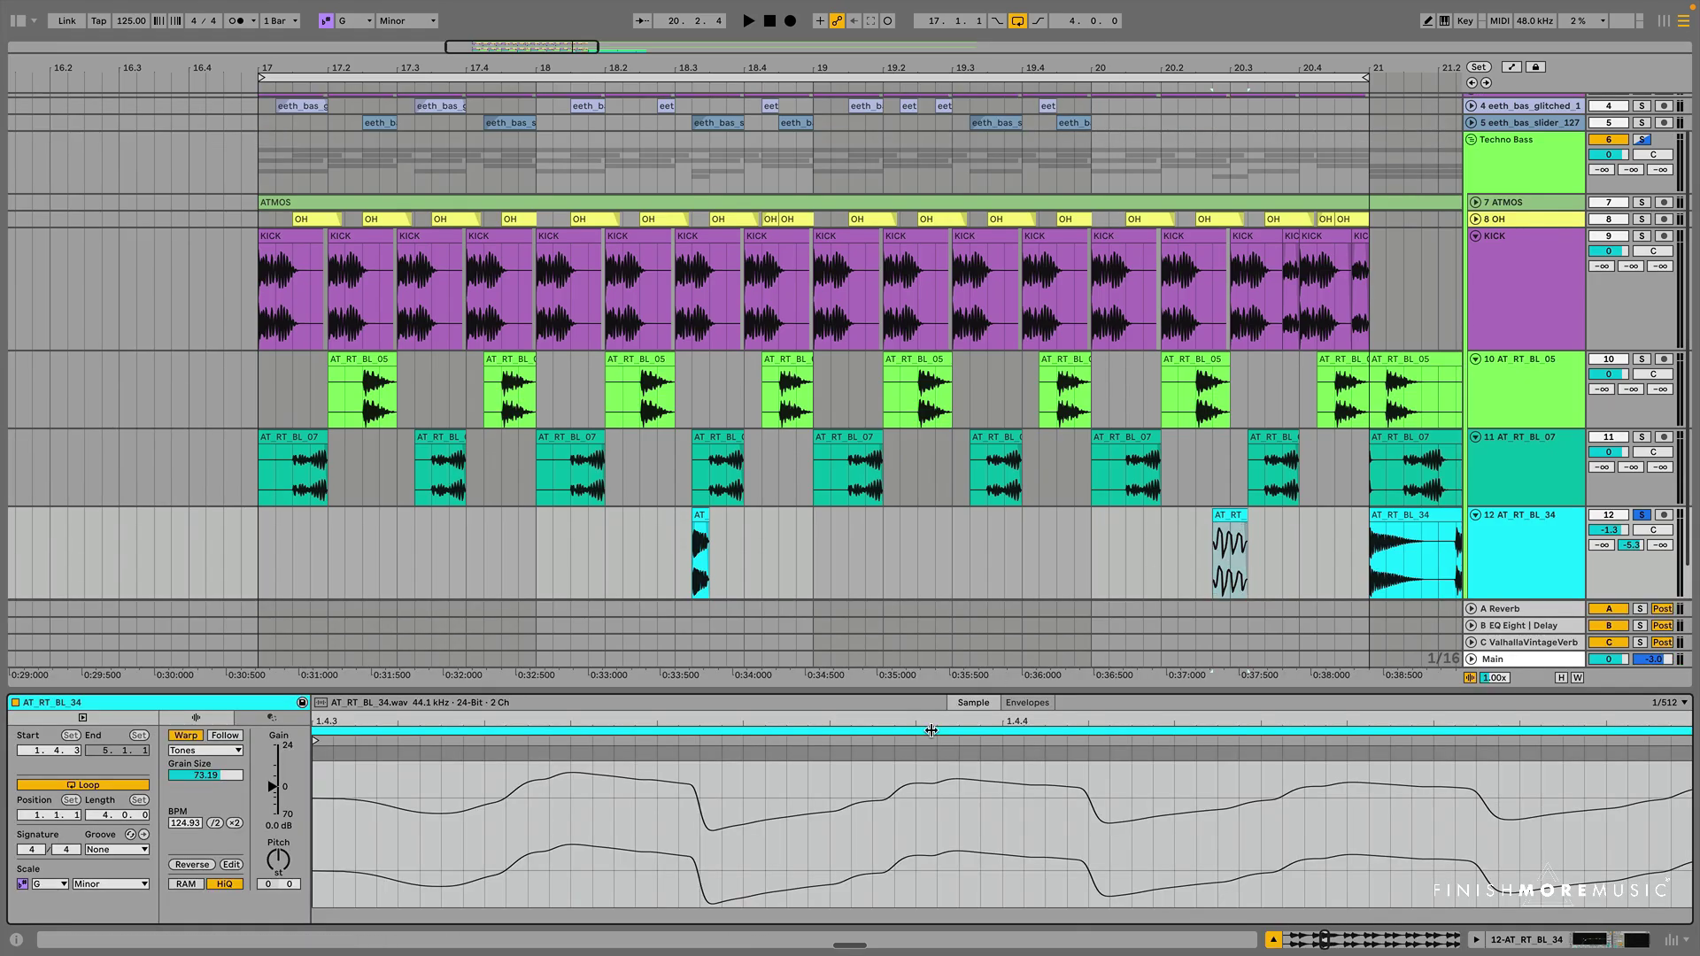
scroll(694, 797, "down", 10)
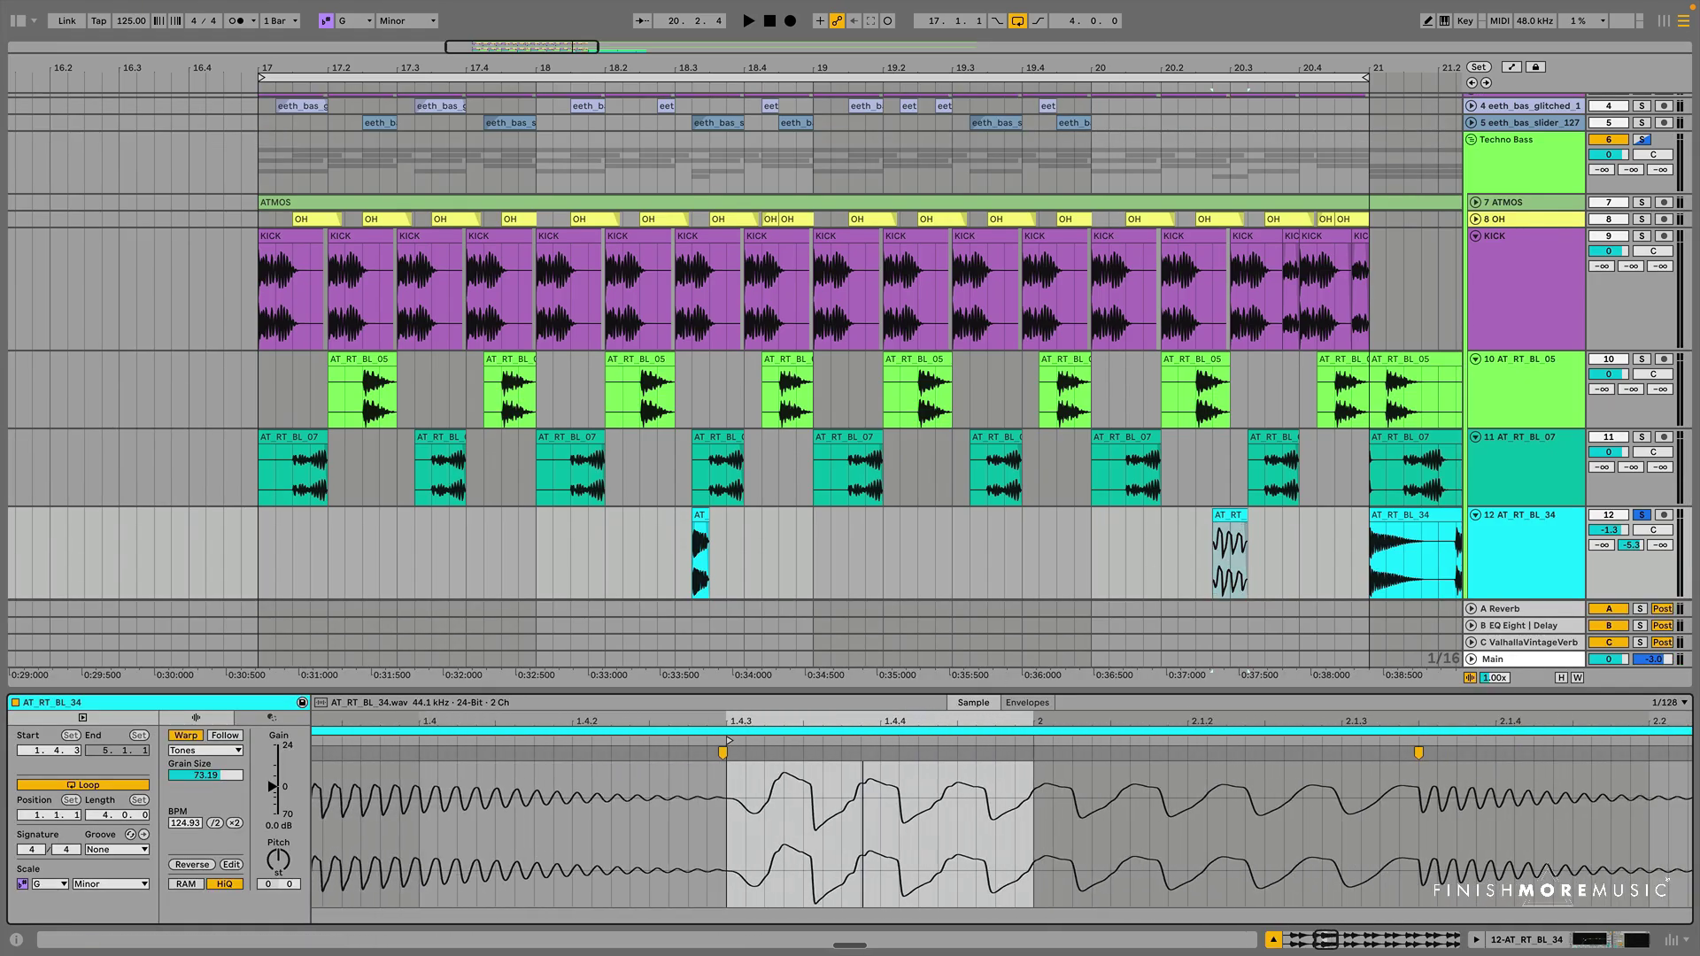
scroll(753, 797, "up", 4)
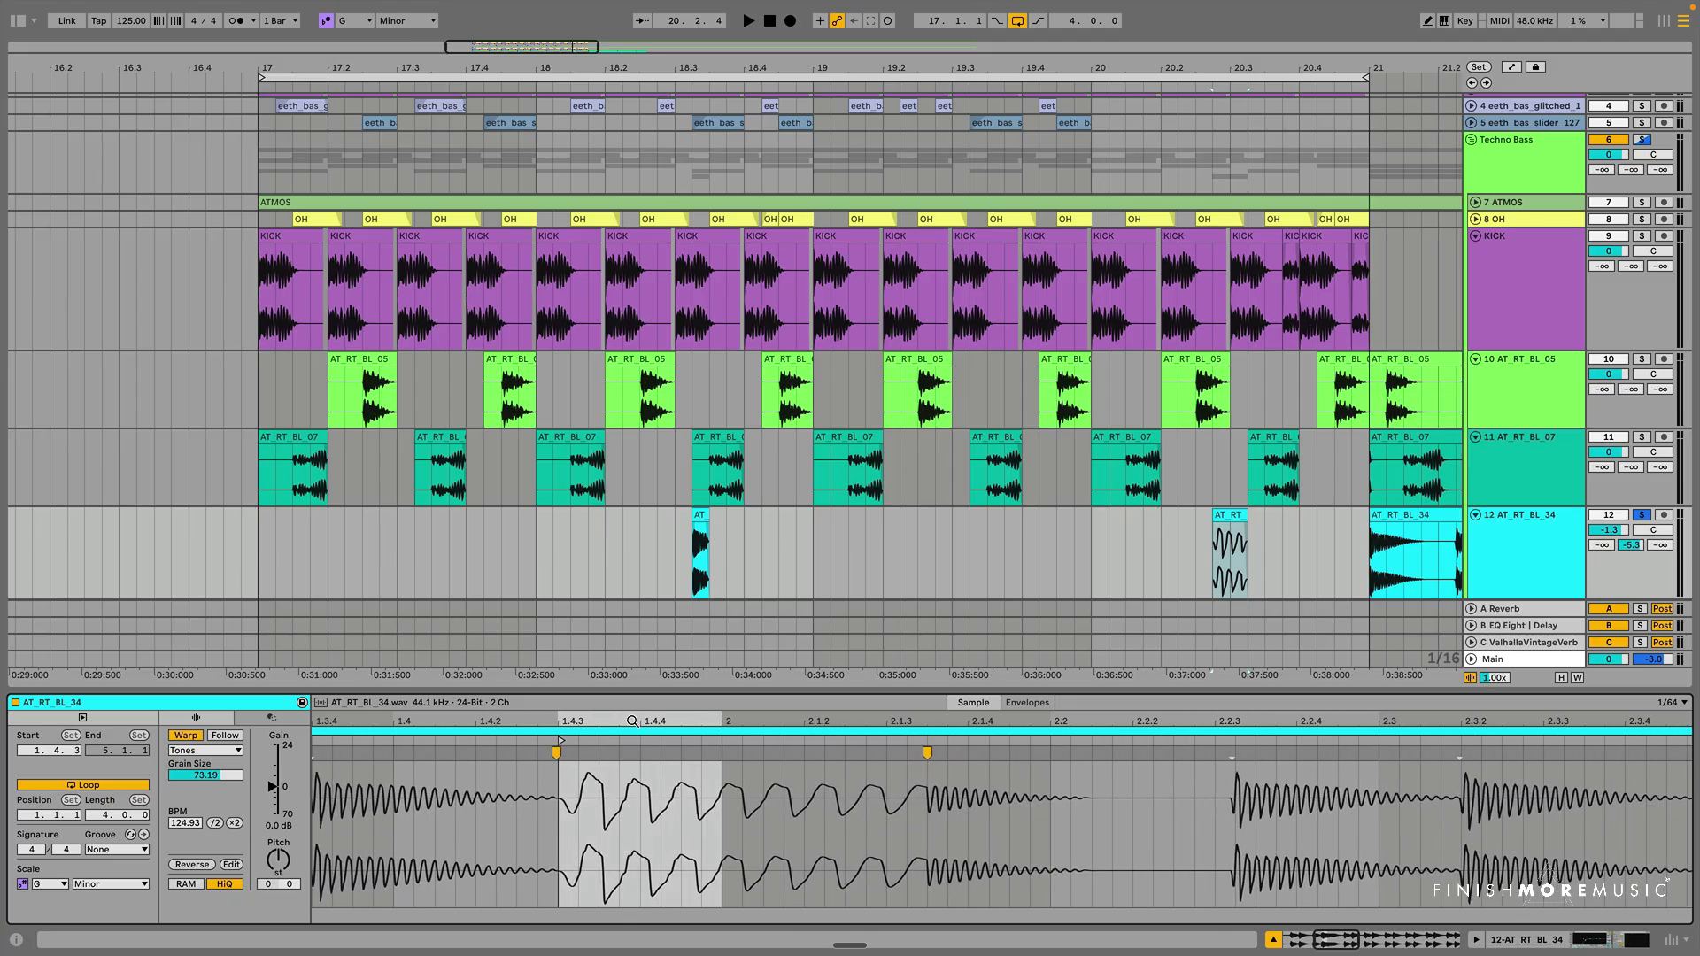
double_click(927, 754)
double_click(927, 753)
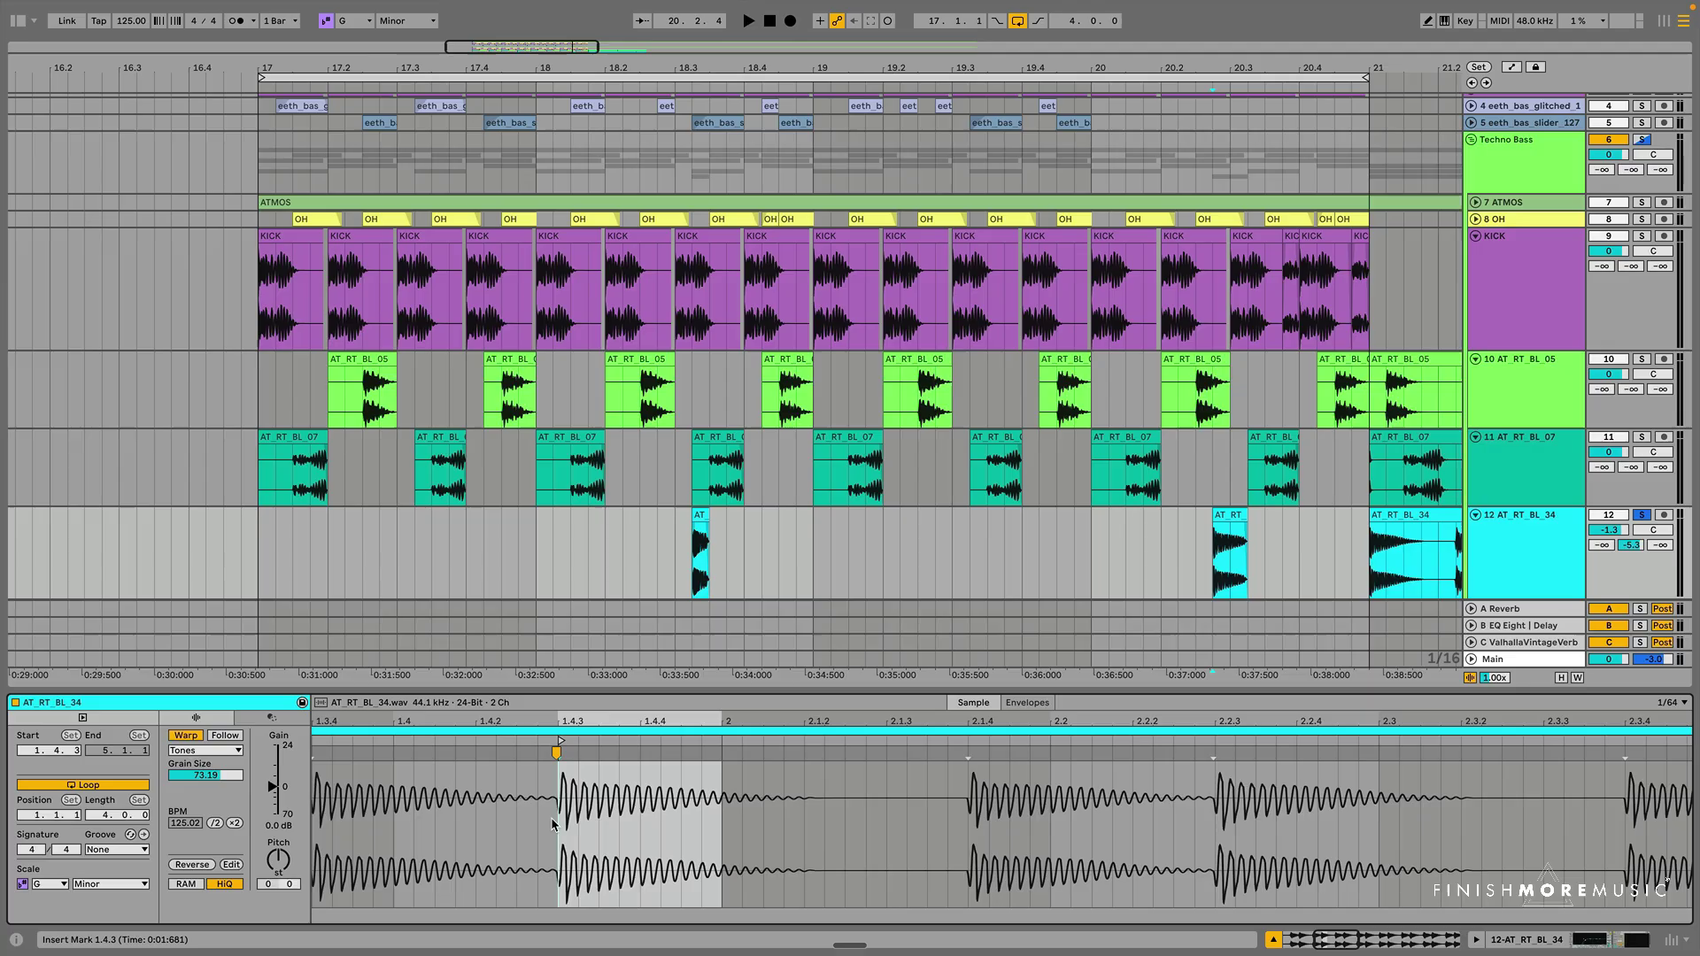
Add a warp marker at 1.4.4 and stretch it later to 552.34 BPM, keeping Tones mode.
left_click_drag(560, 823, 928, 803)
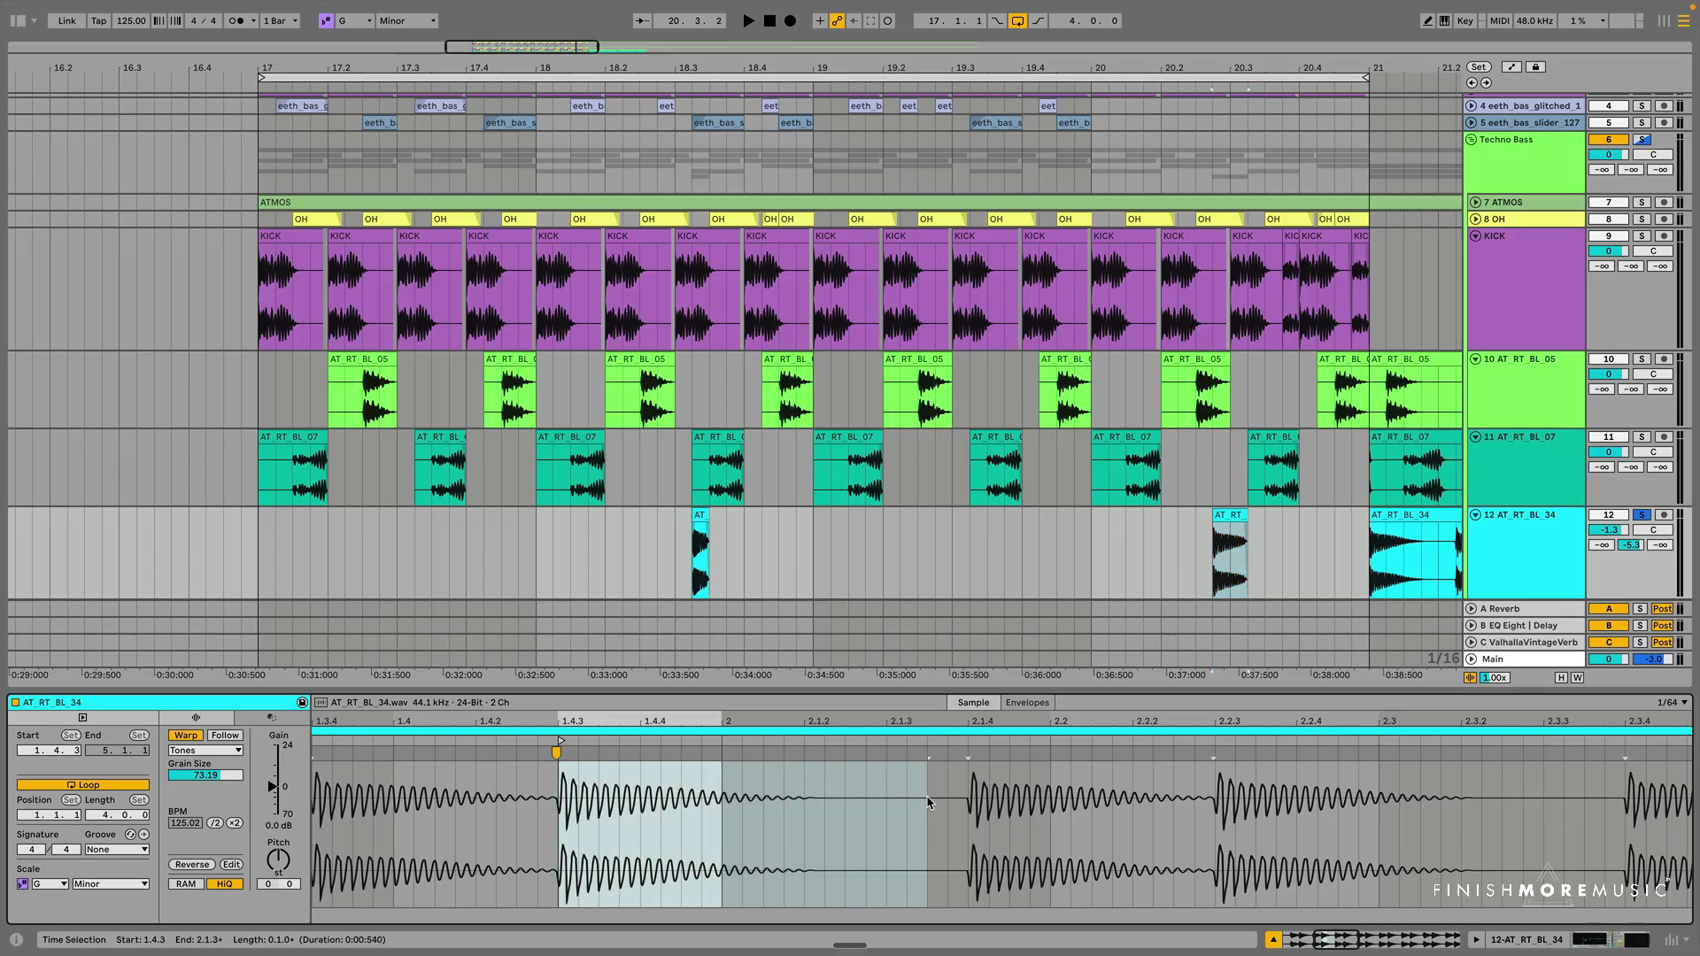
double_click(643, 756)
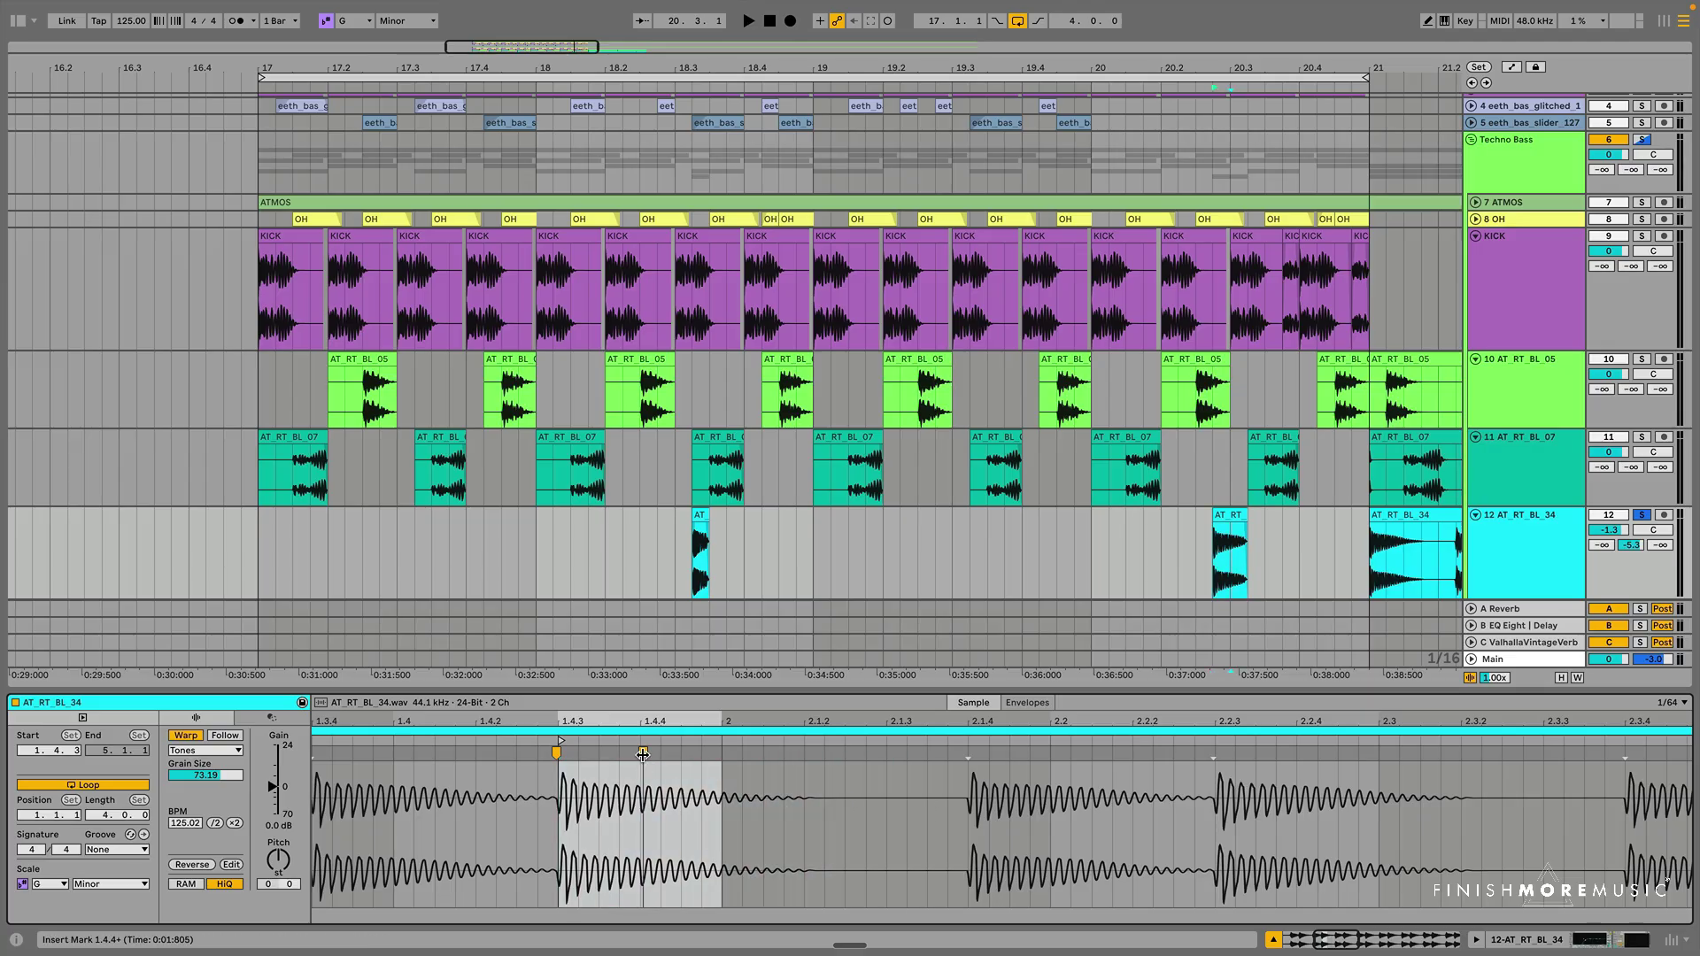
left_click_drag(642, 754, 907, 754)
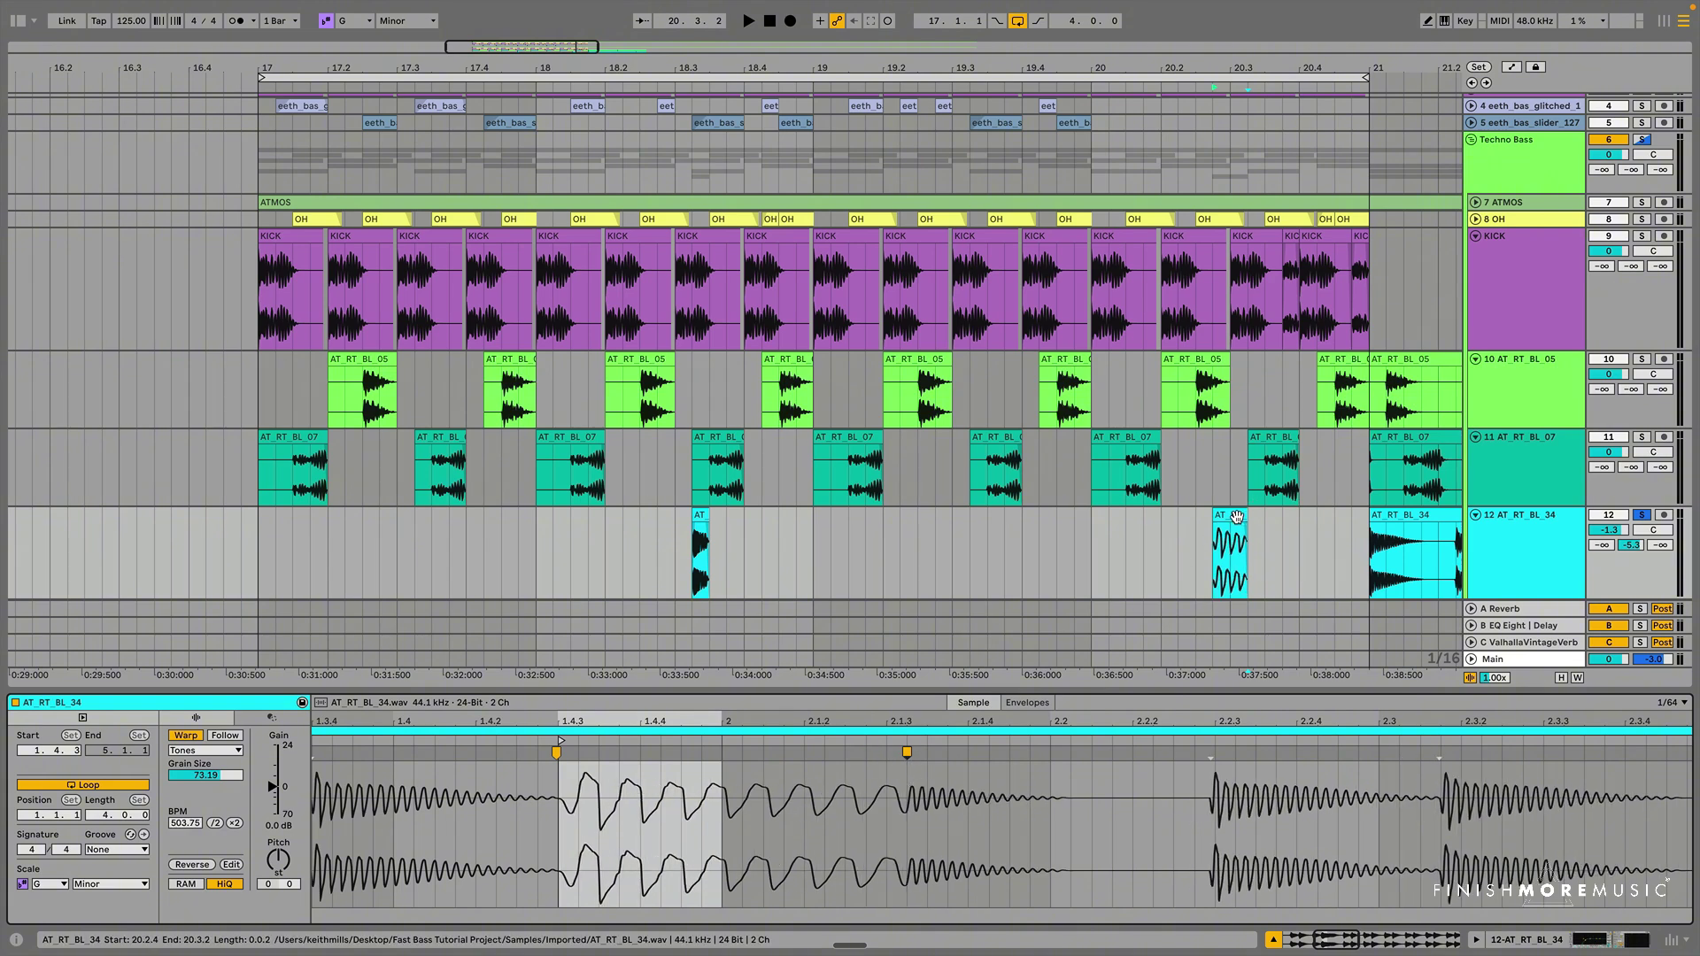
key("Right")
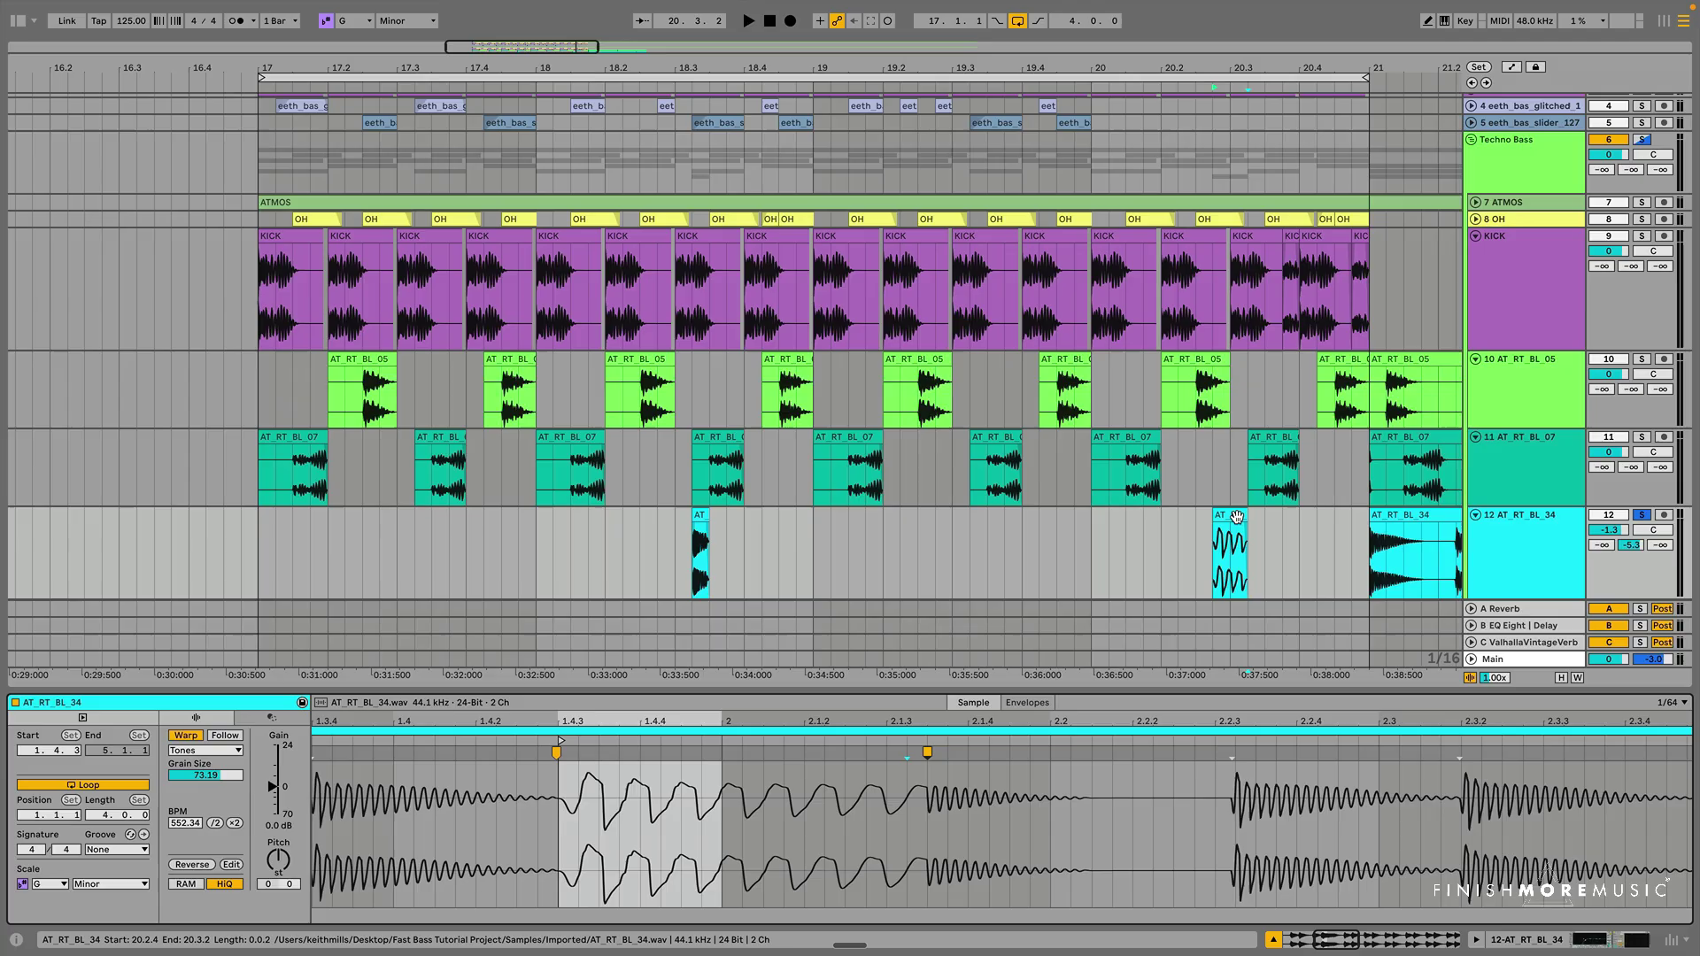
left_click(202, 751)
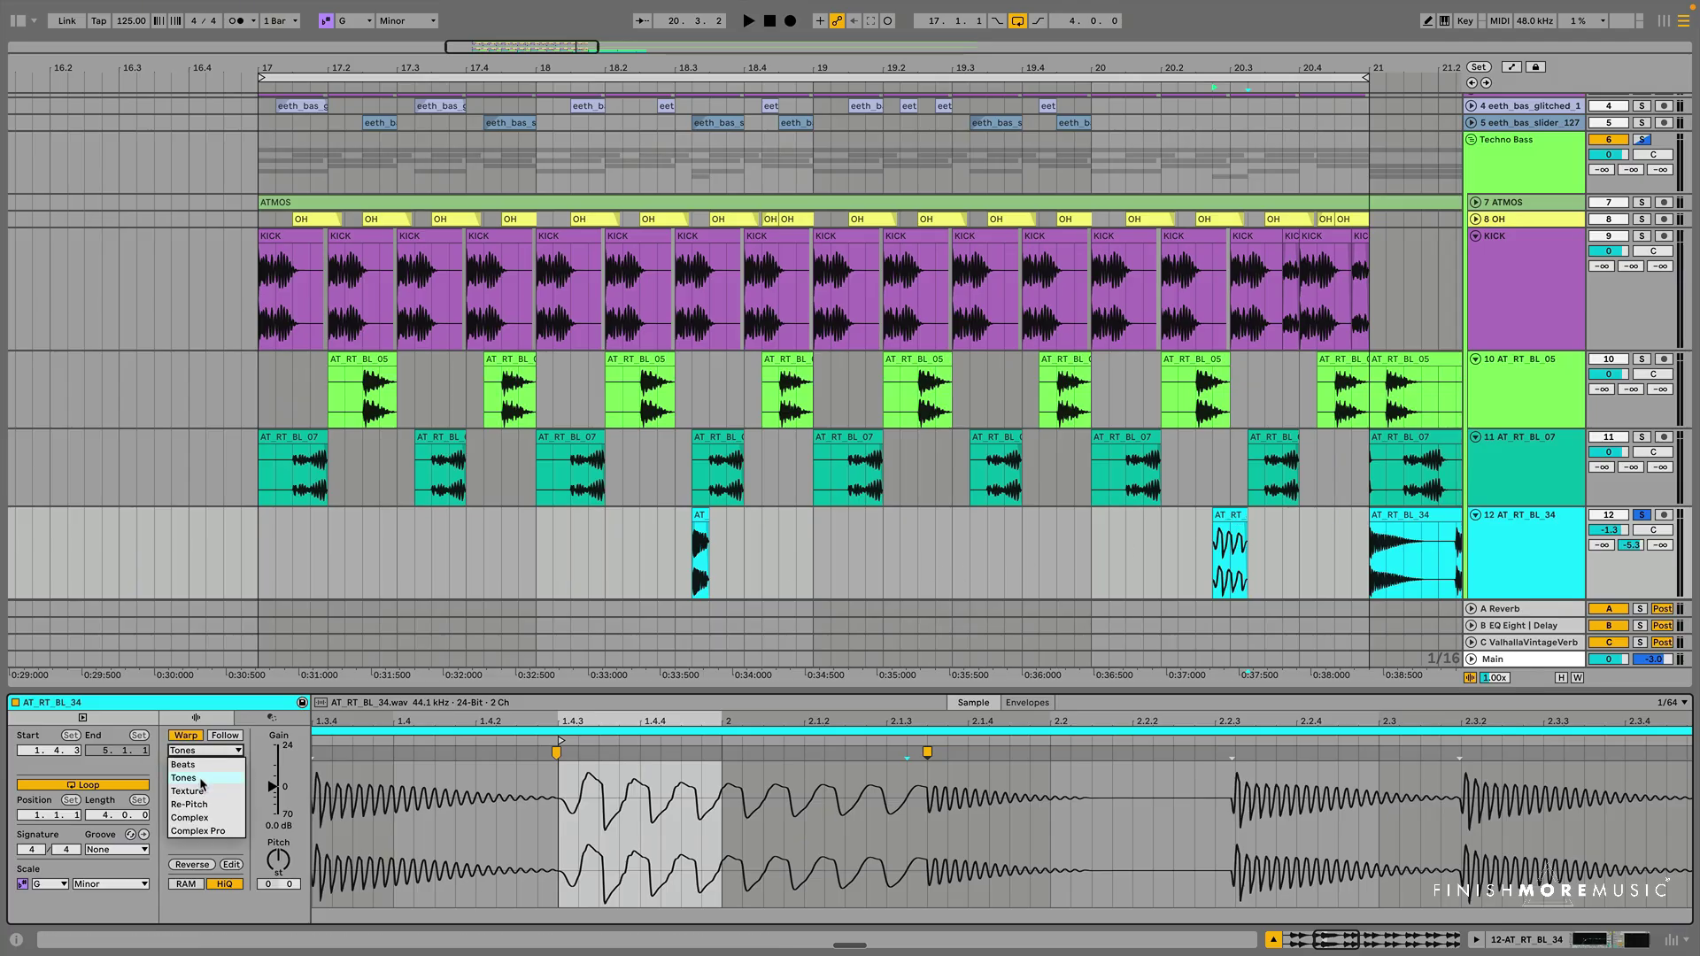
left_click(202, 782)
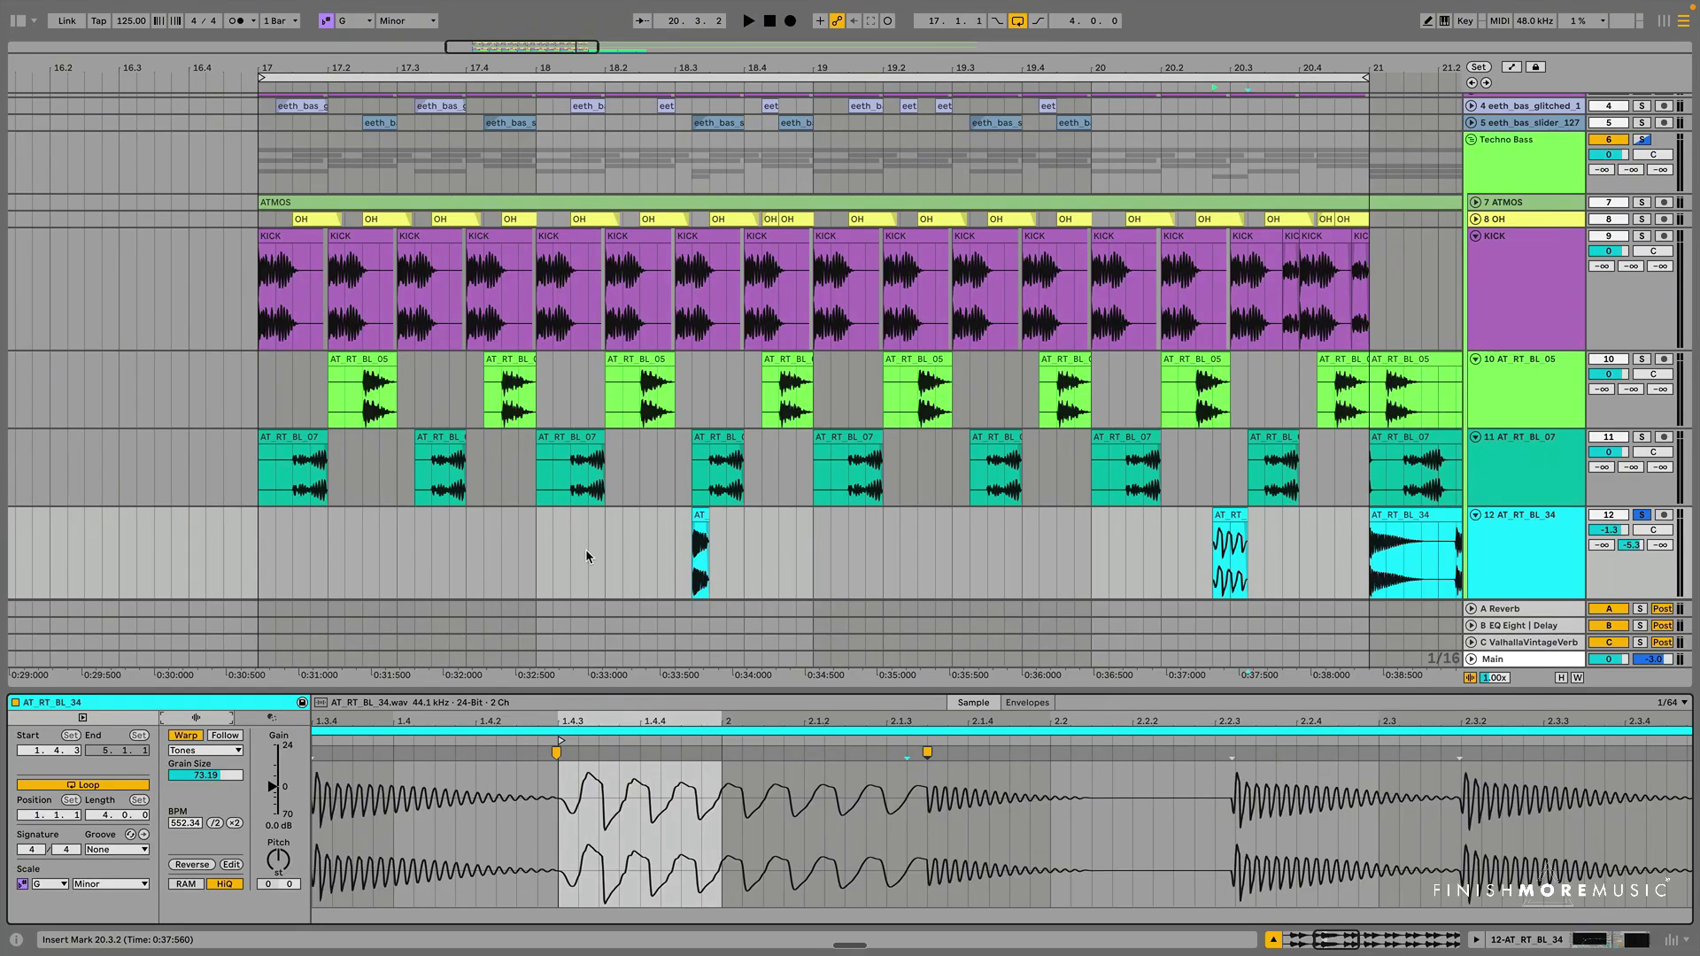
left_click(258, 567)
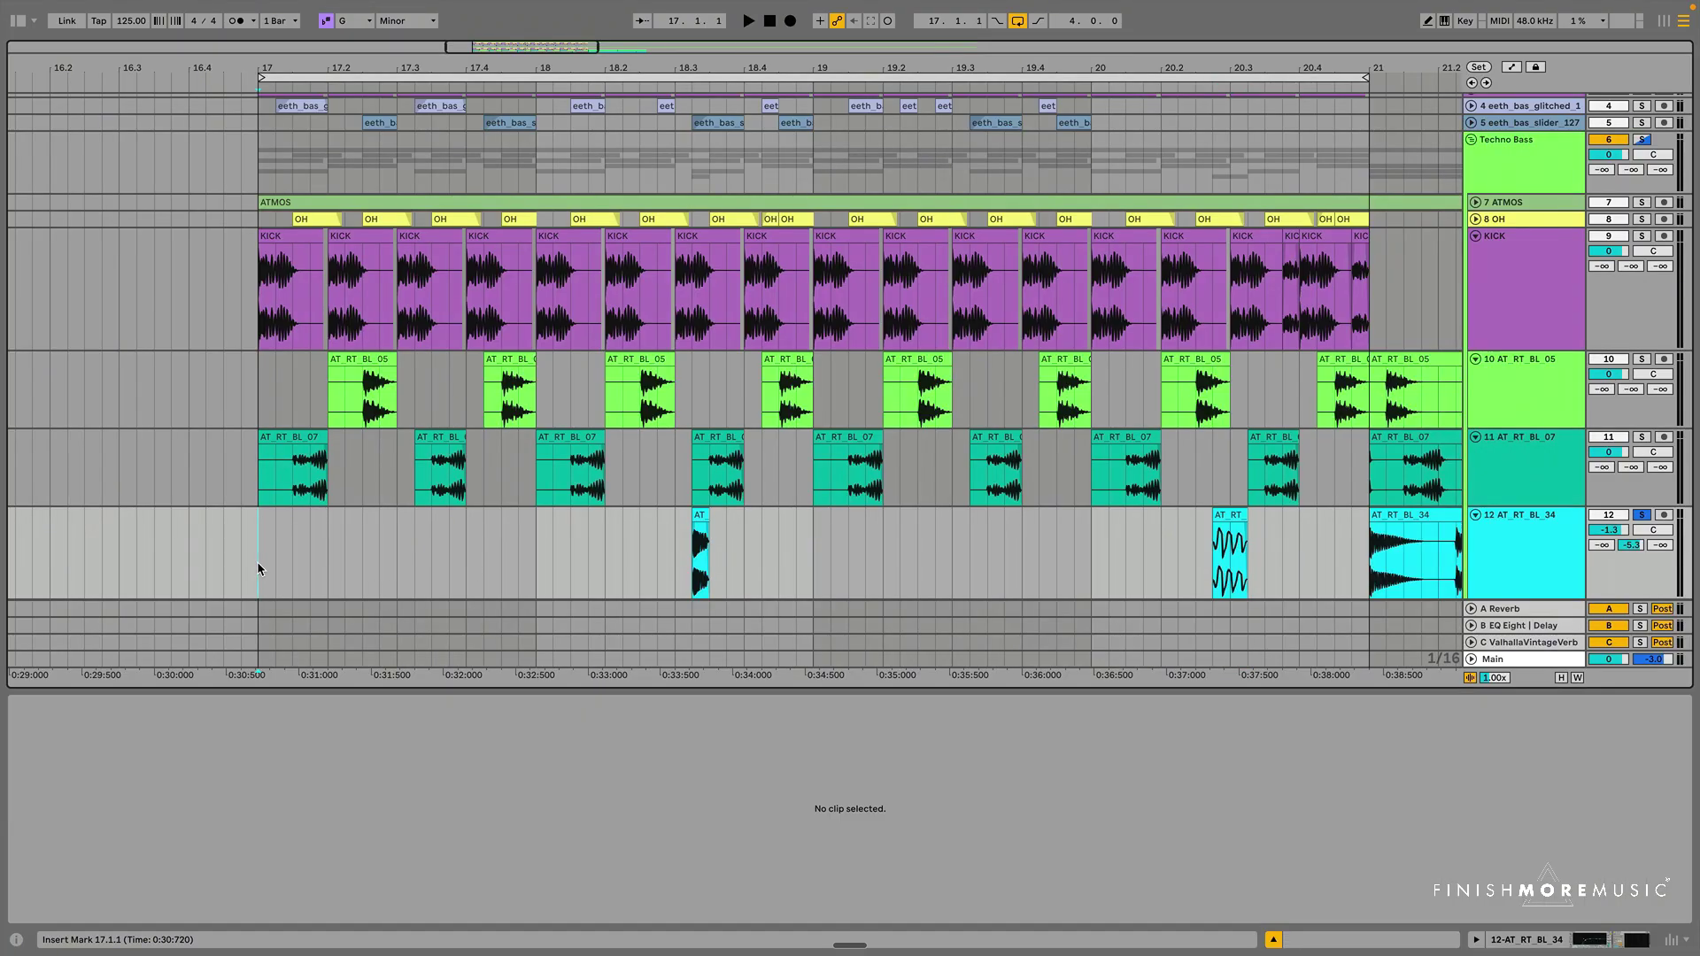
key("space")
scroll(258, 566, "down", 1)
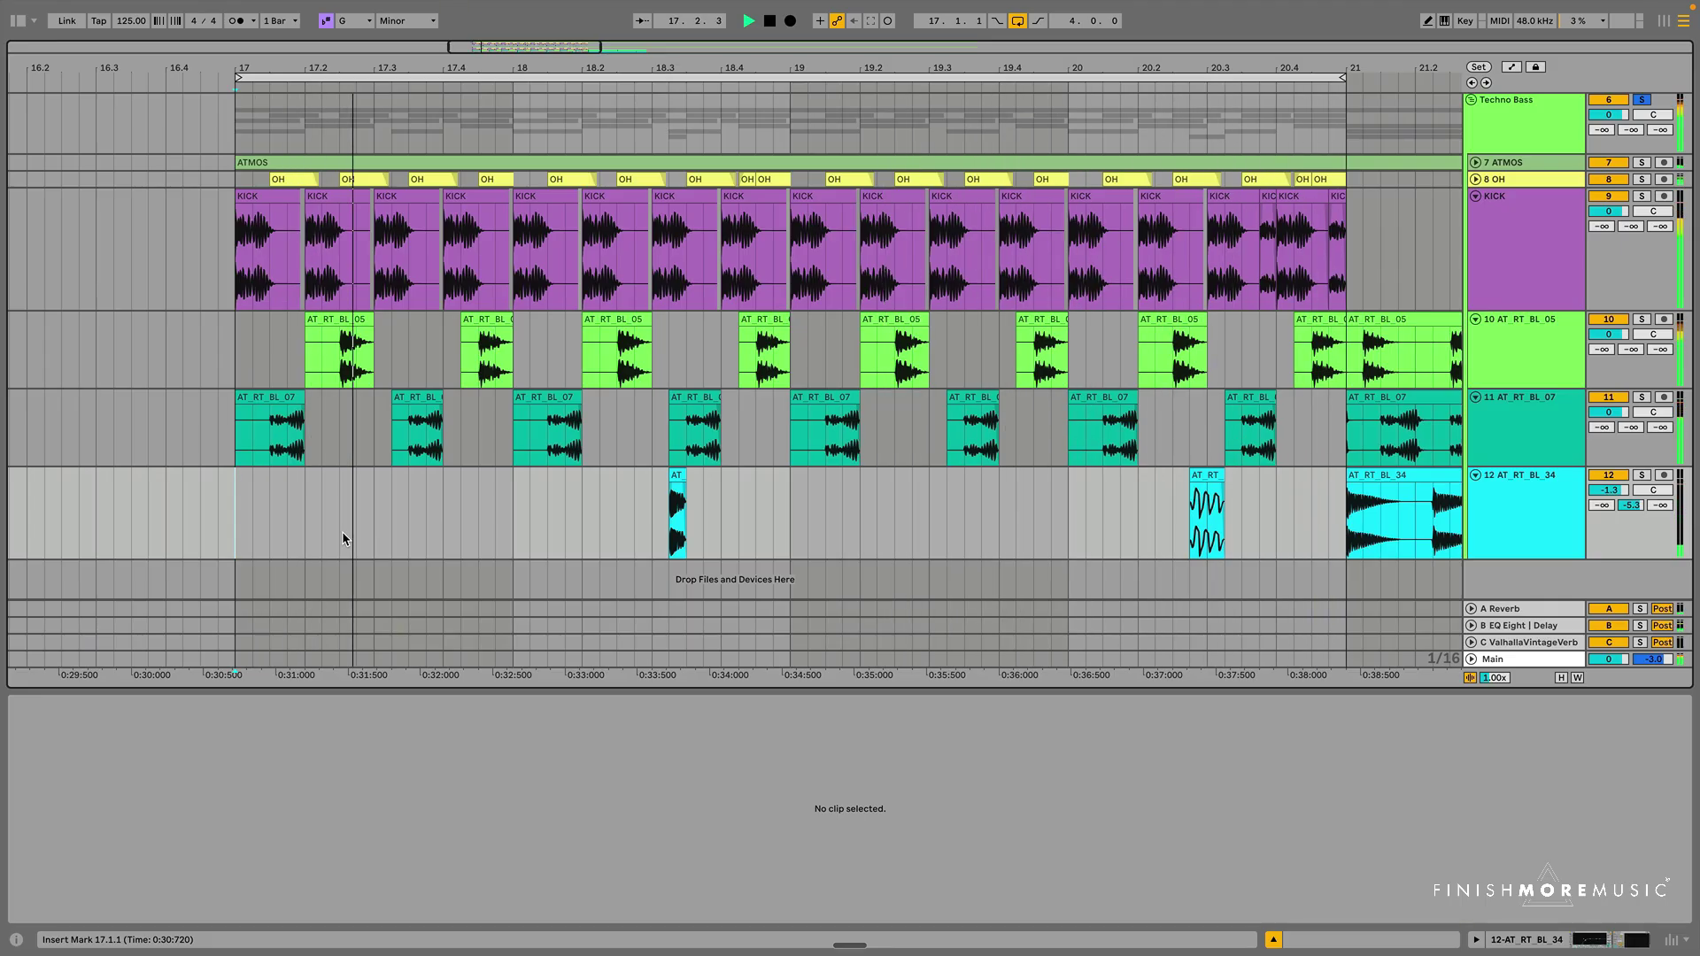
key("space")
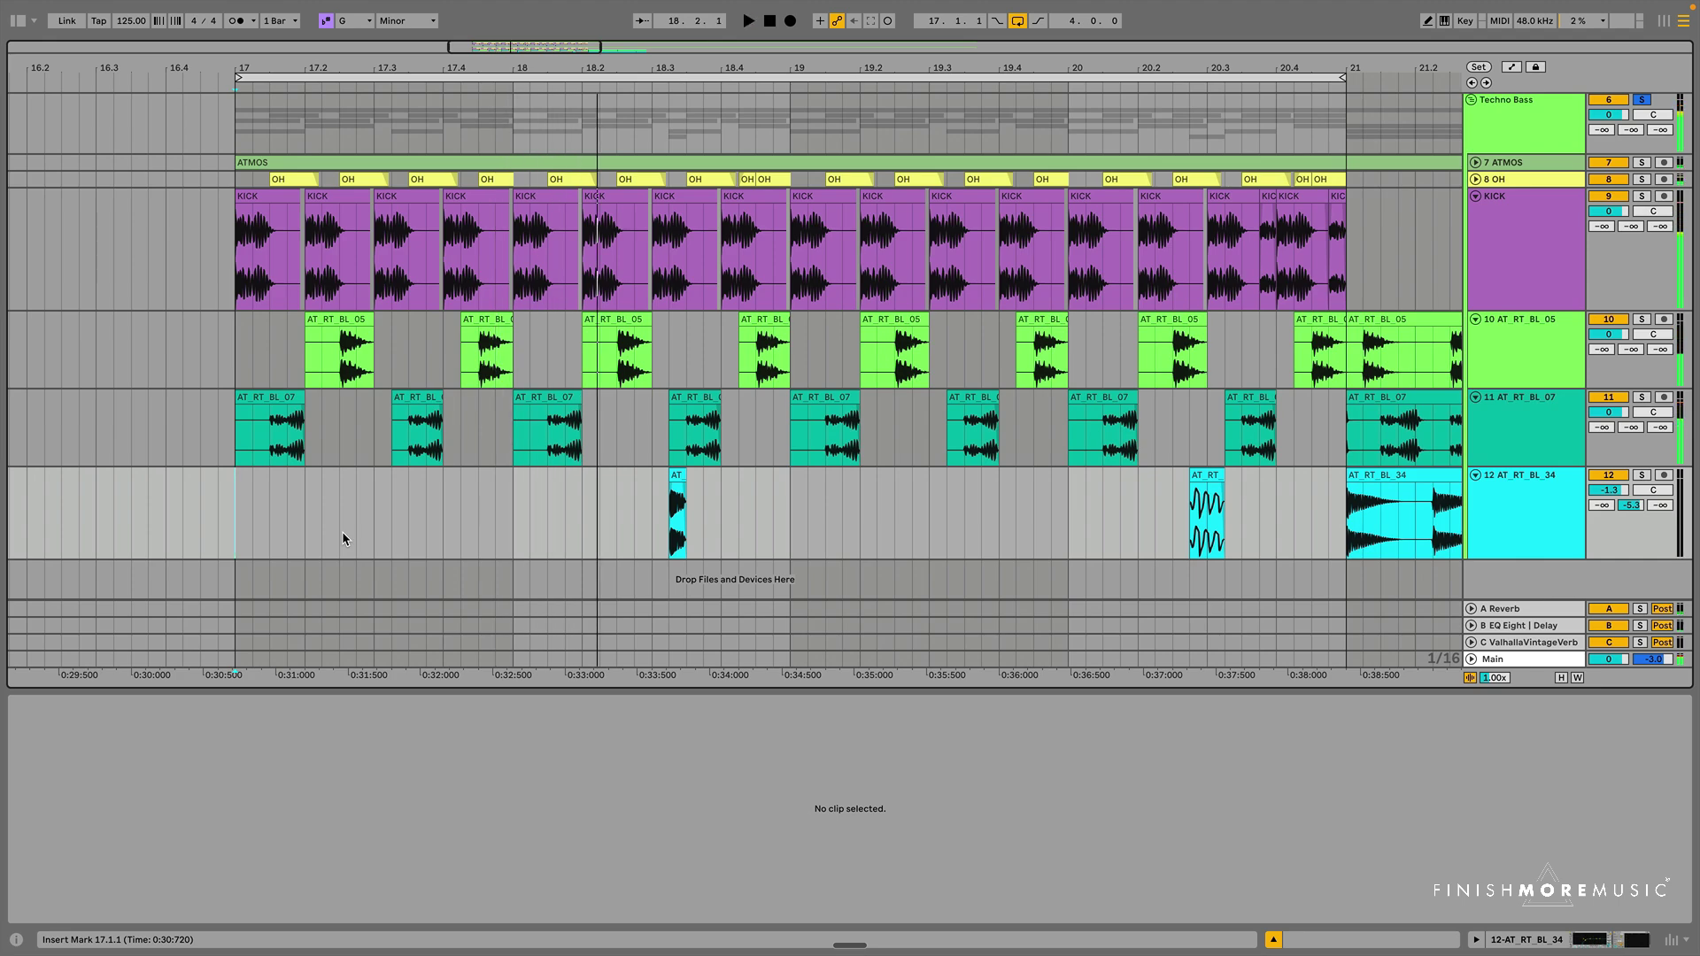